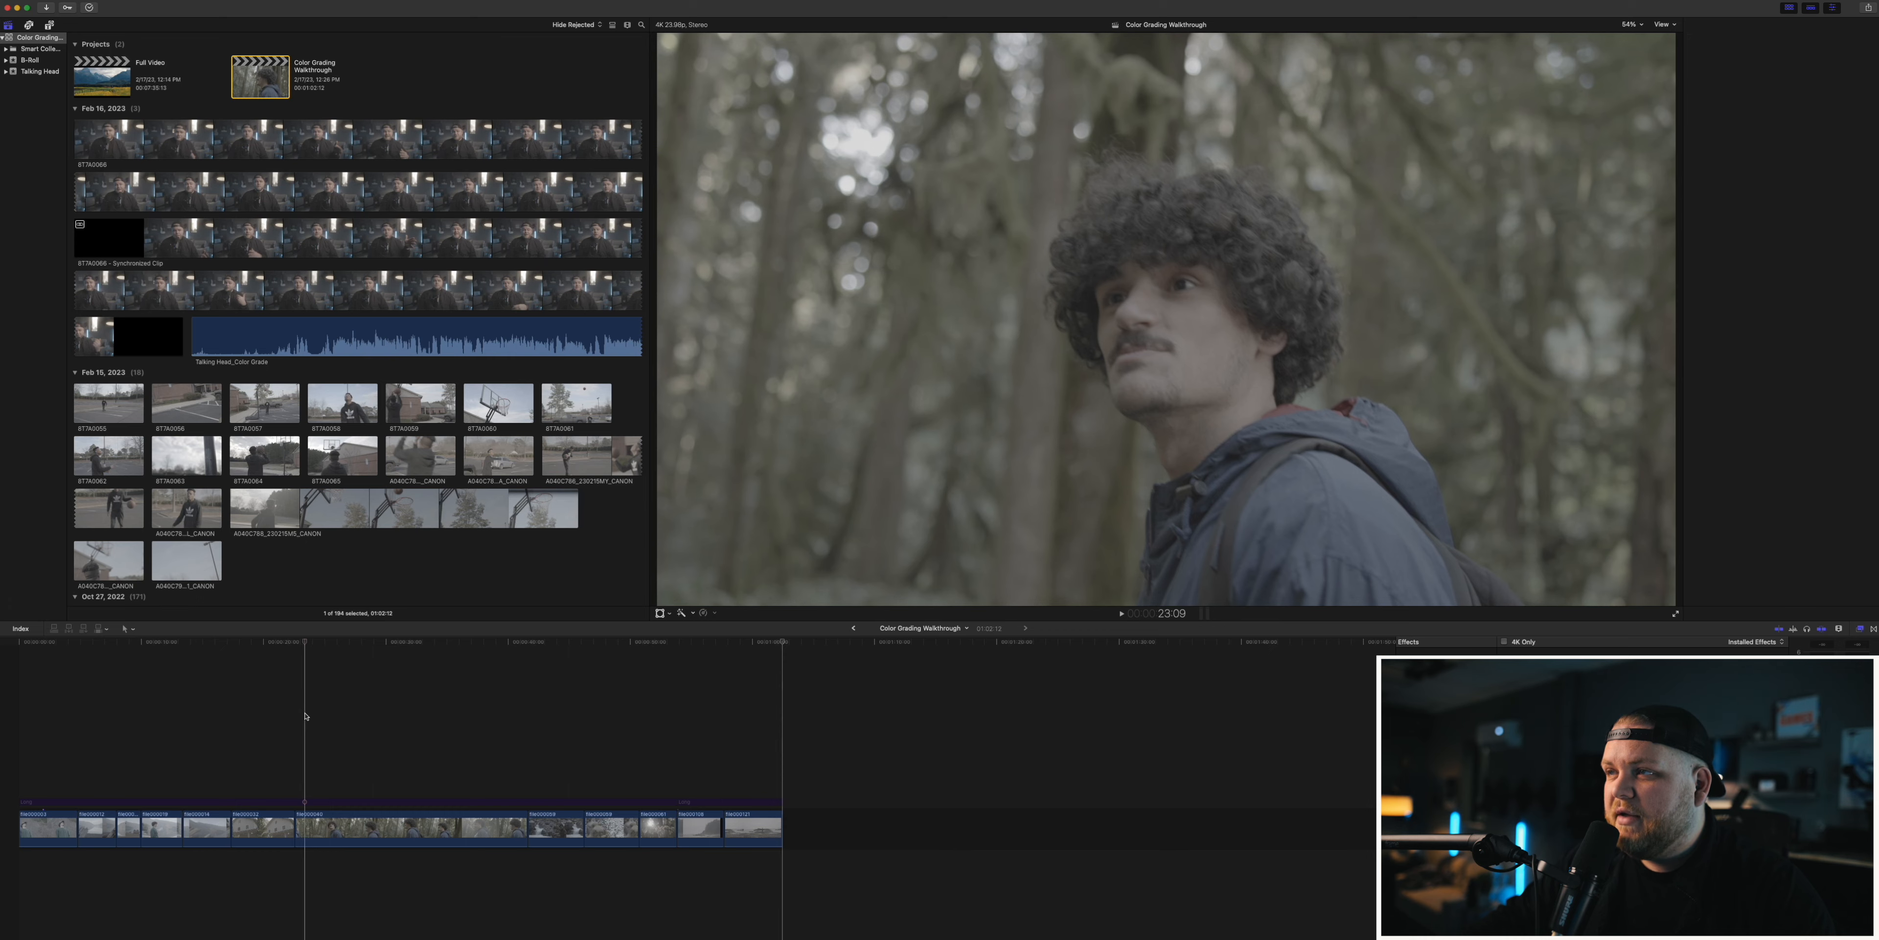
- Turn on the effects of the curly-haired man's forest clip and disable the long adjustment layer above the clips
left_click(306, 717)
key("space")
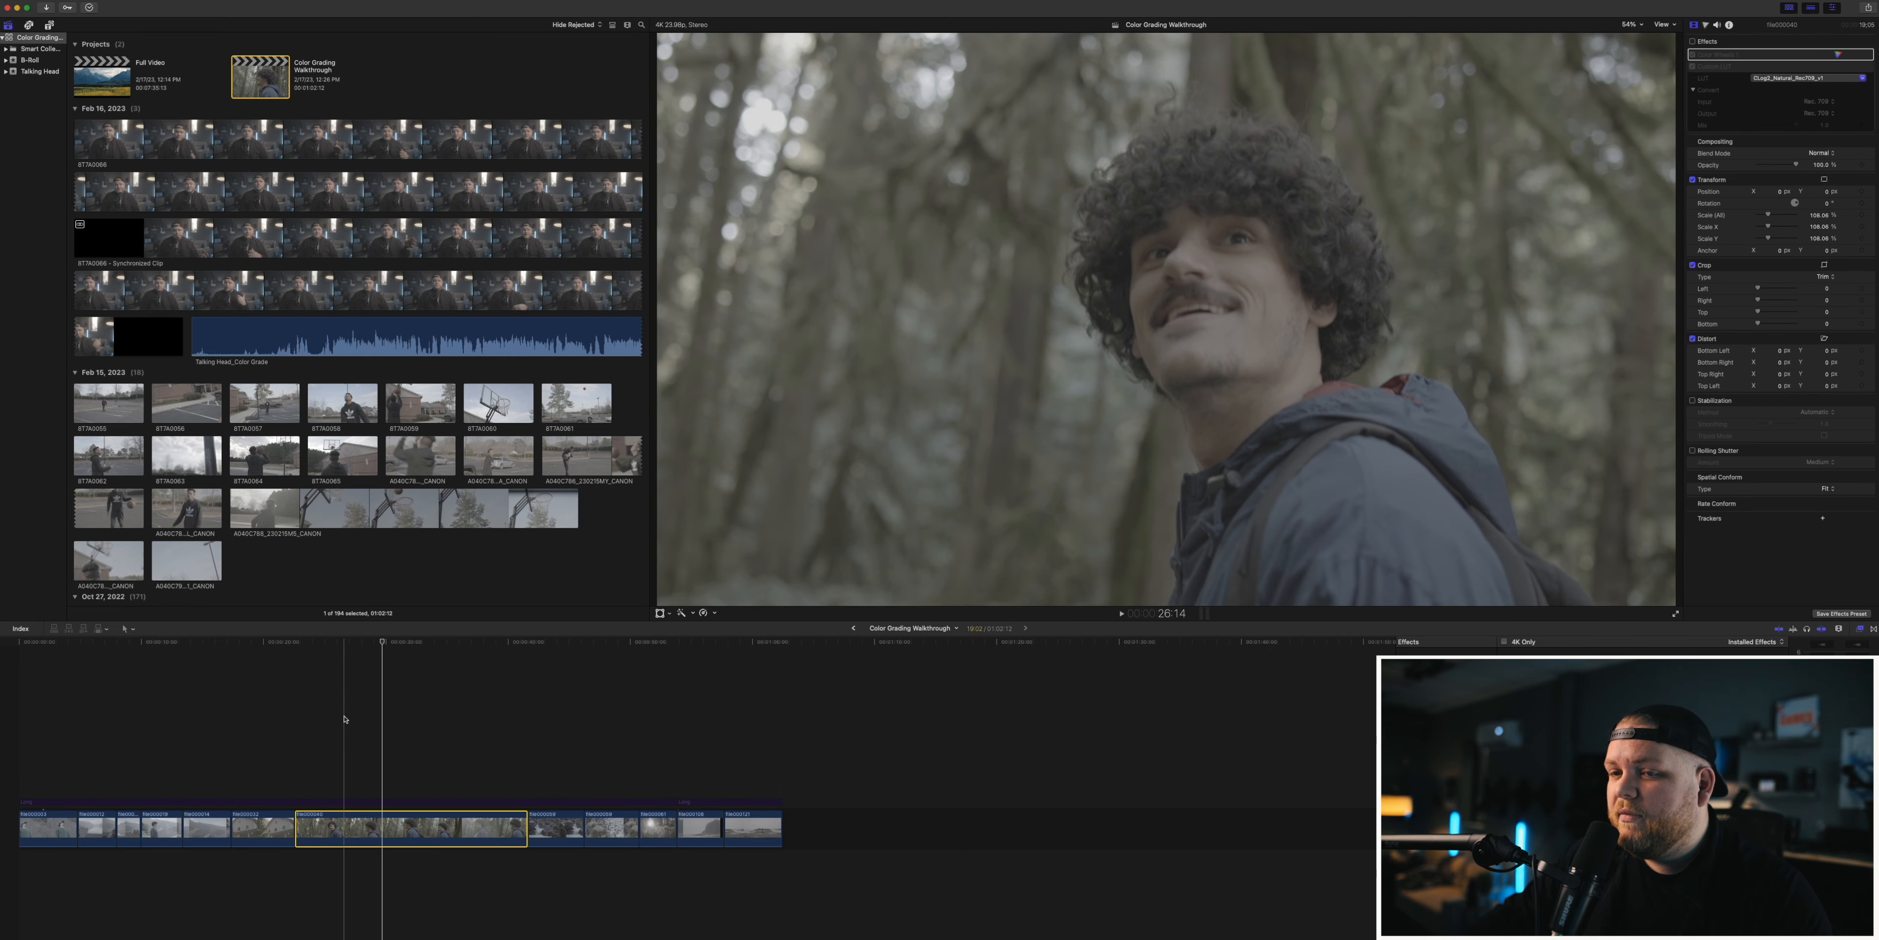
left_click(345, 718)
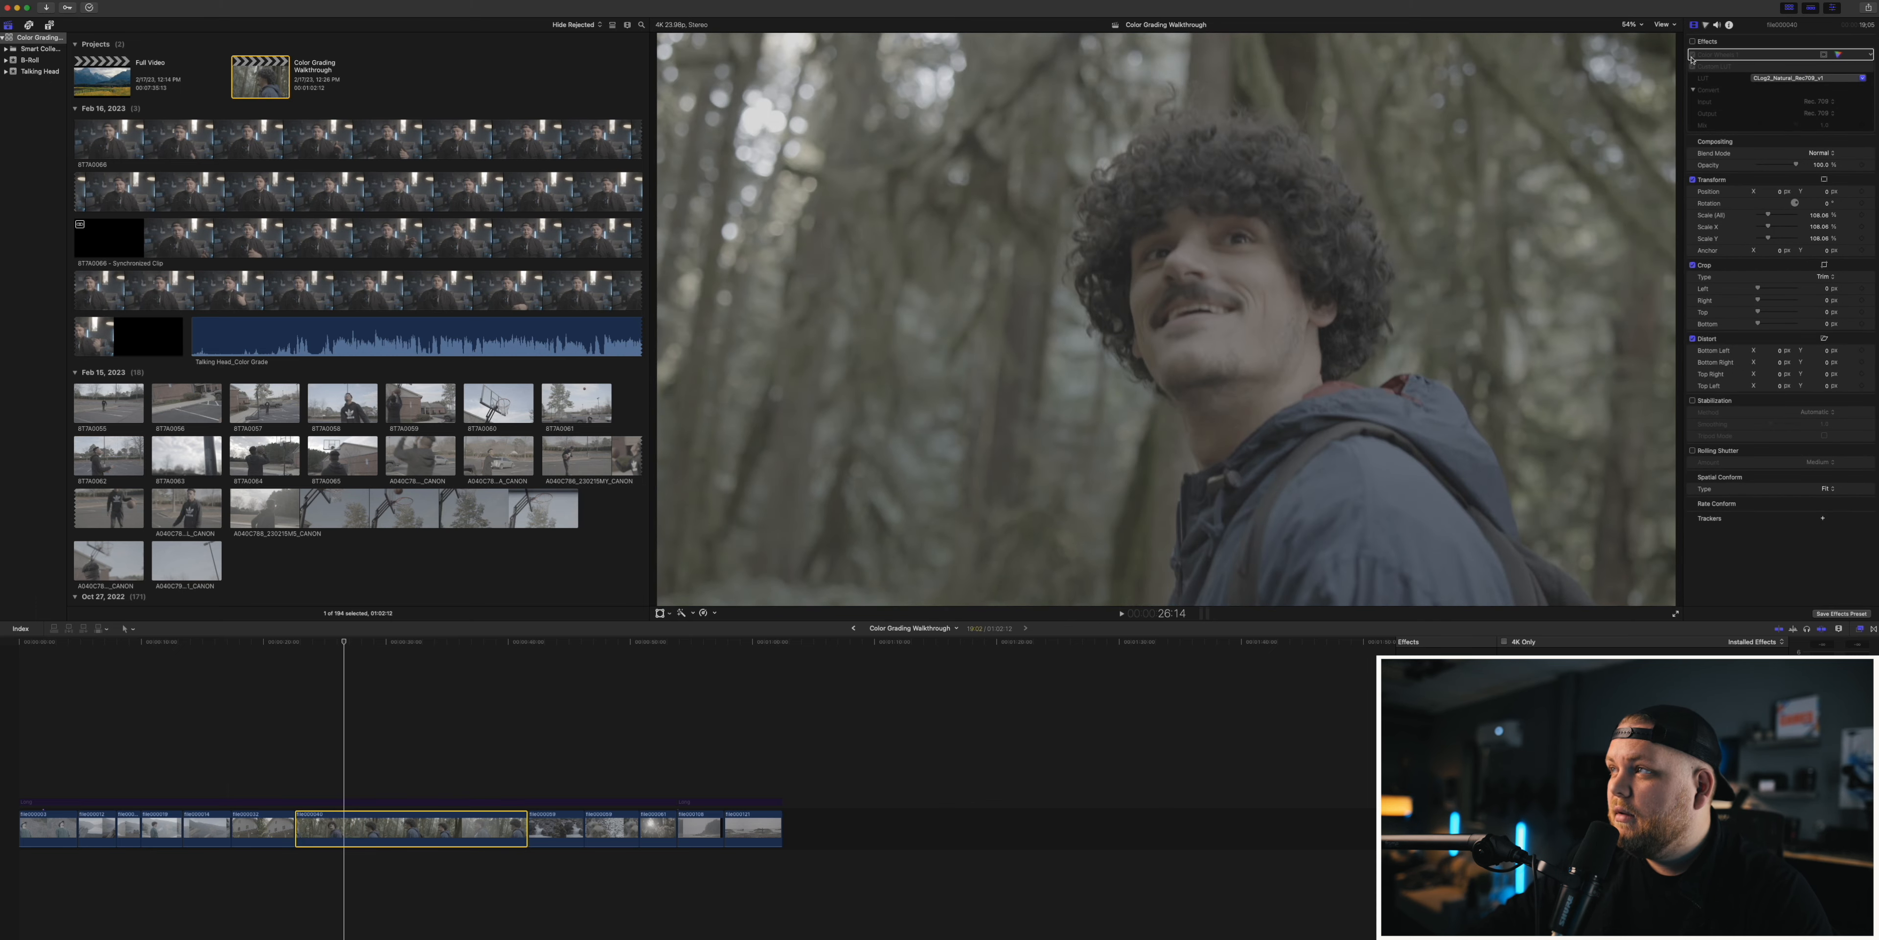
left_click(1692, 41)
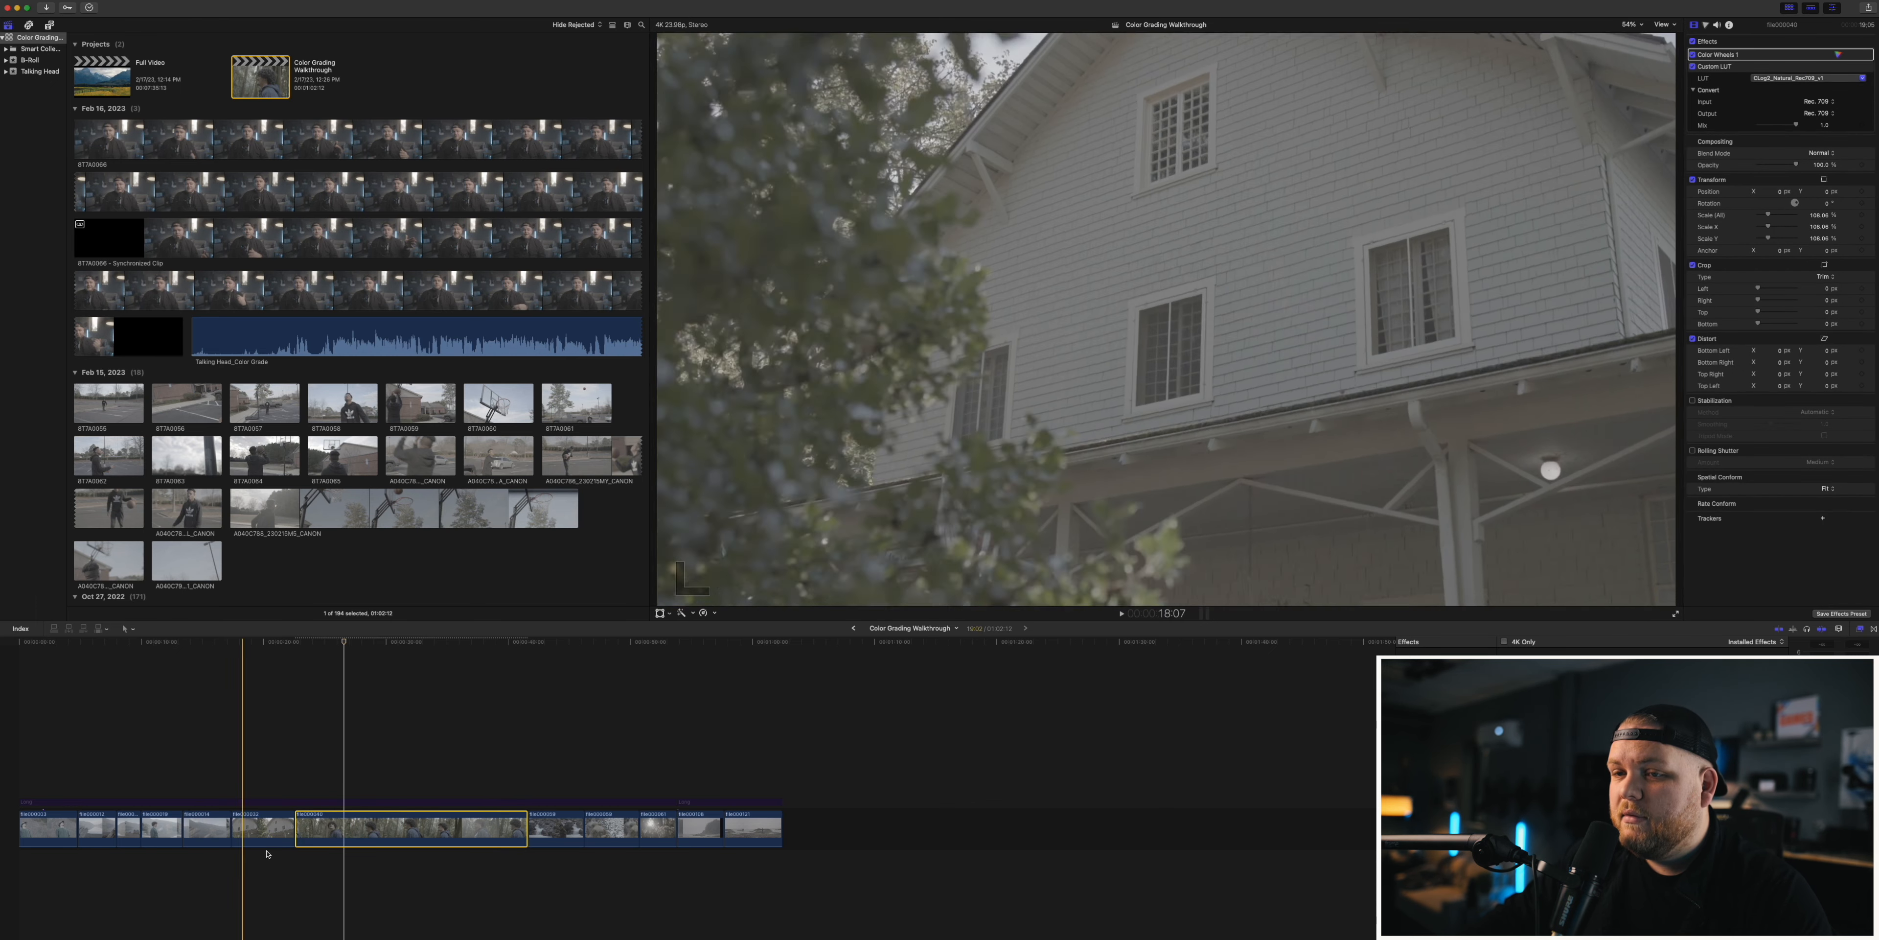
left_click(346, 802)
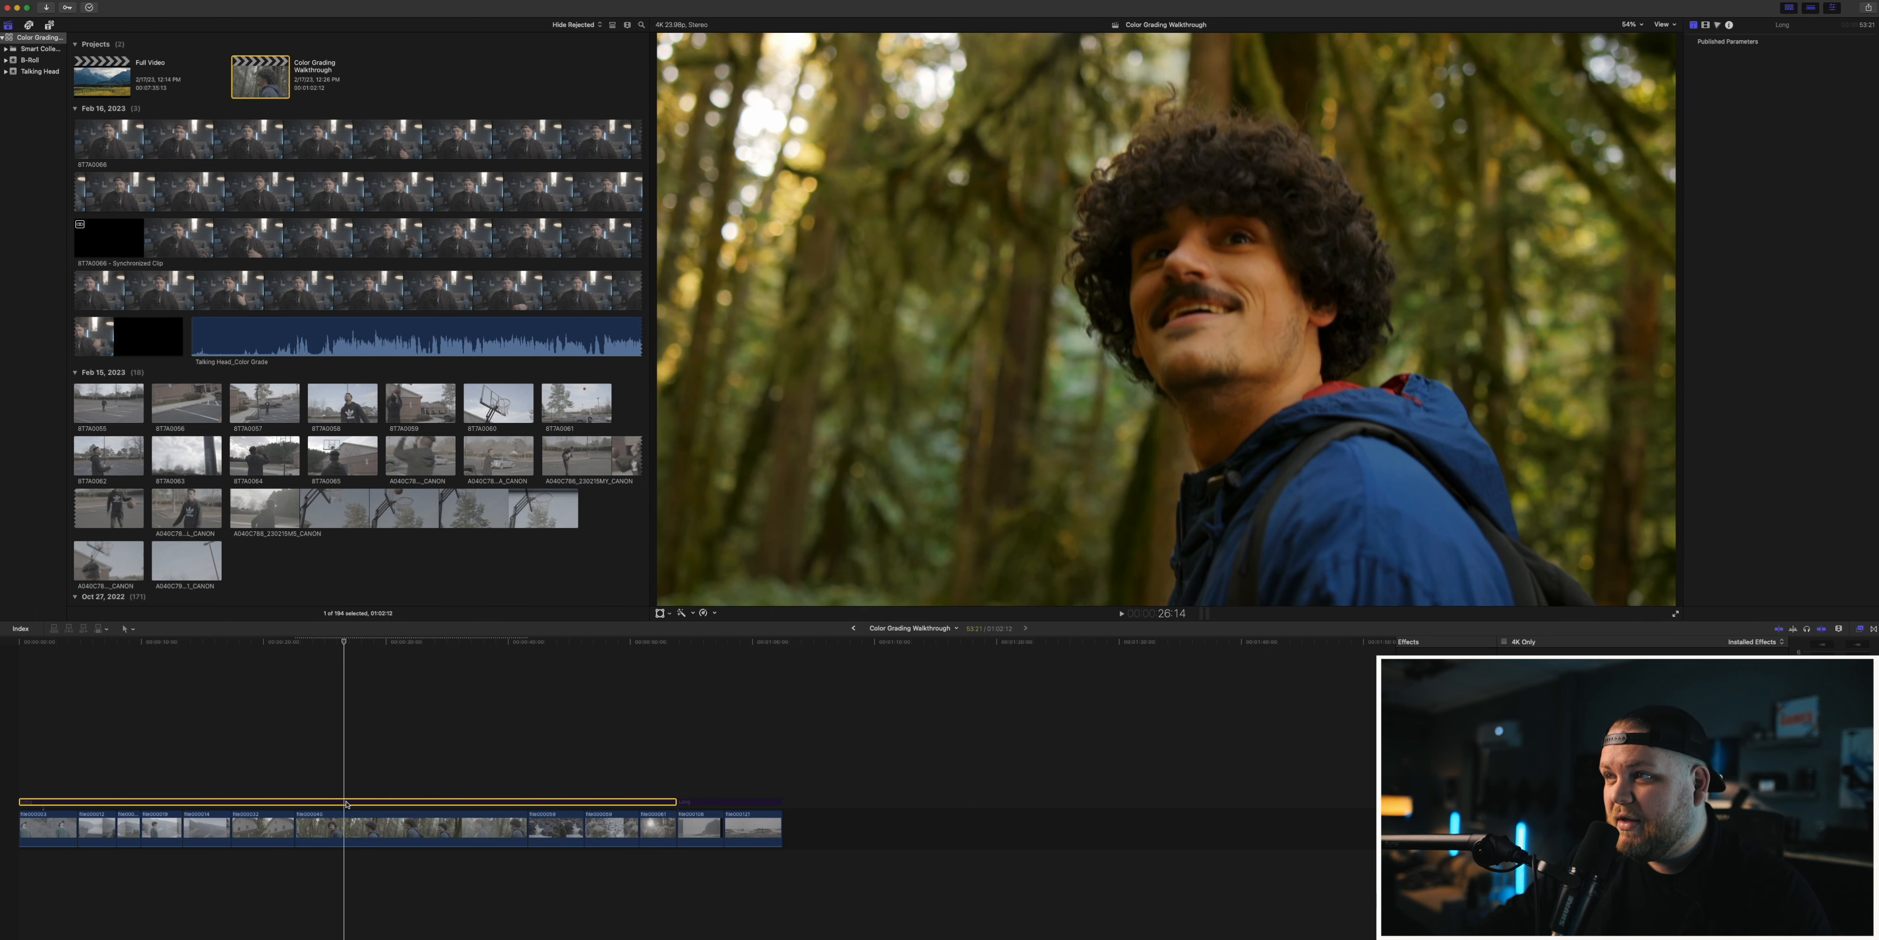
key("v")
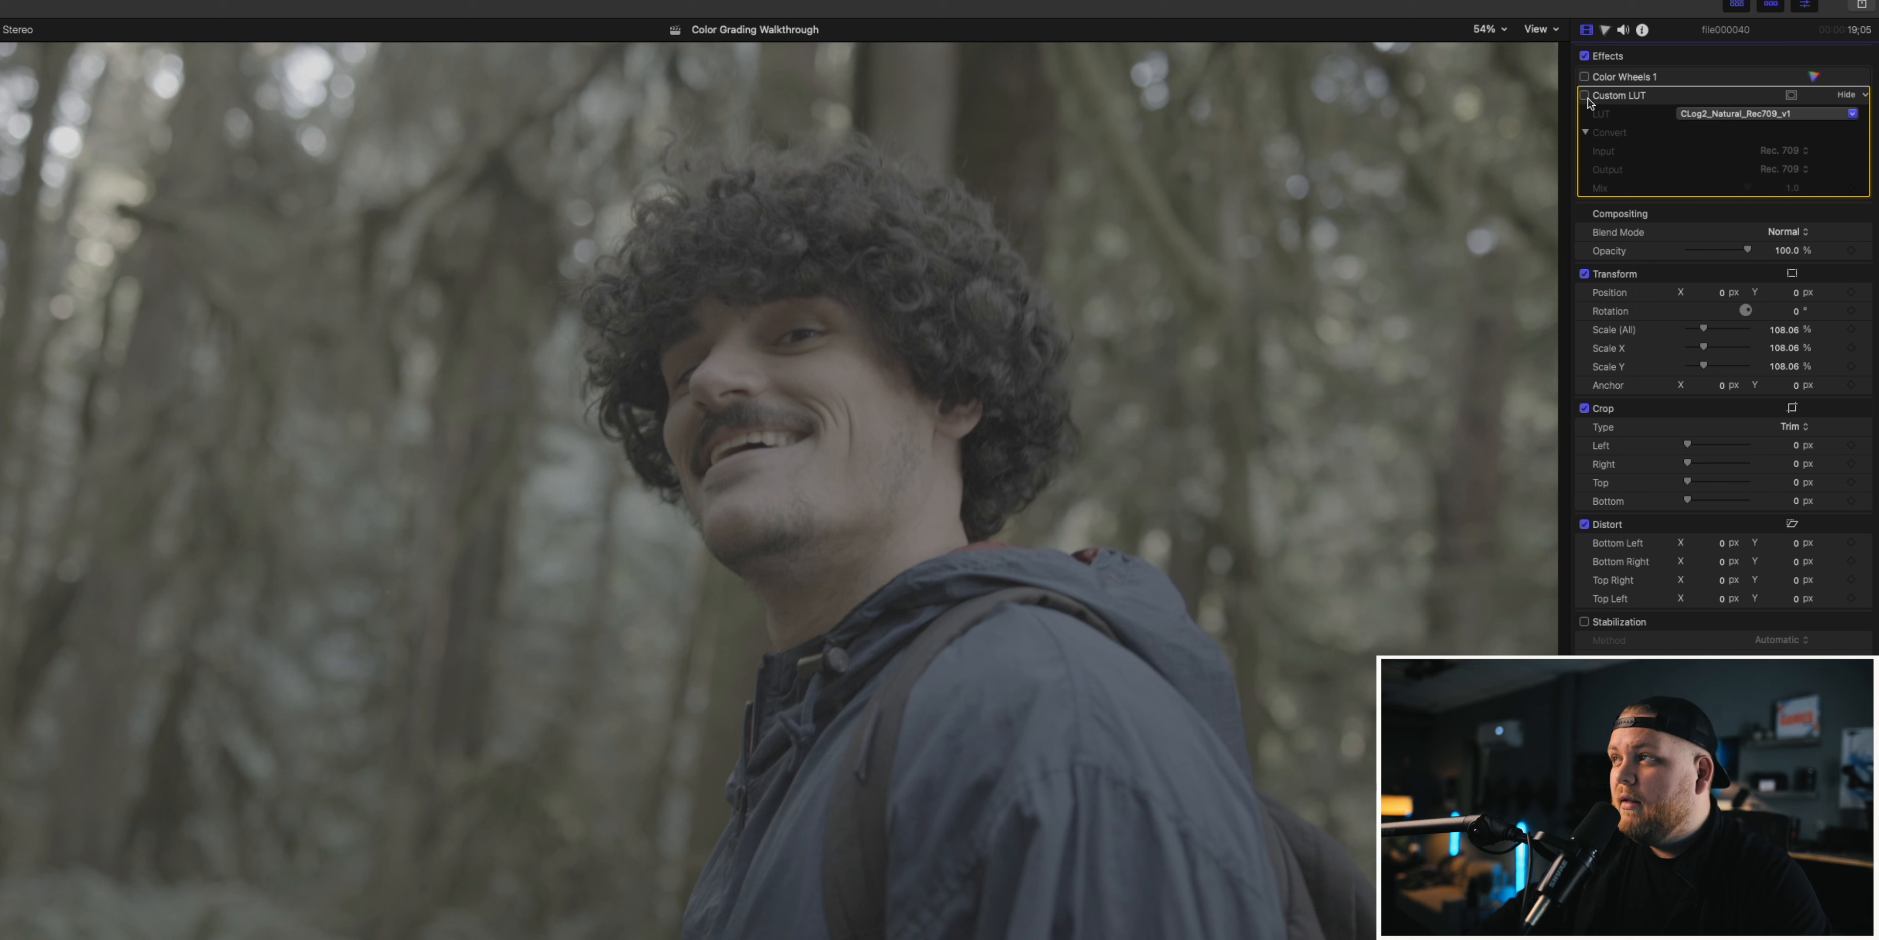
- Enable the forest clip's Custom LUT and examine the Buttery LUTs, keeping CLog2_Natural_Rec709_v1
left_click(1585, 95)
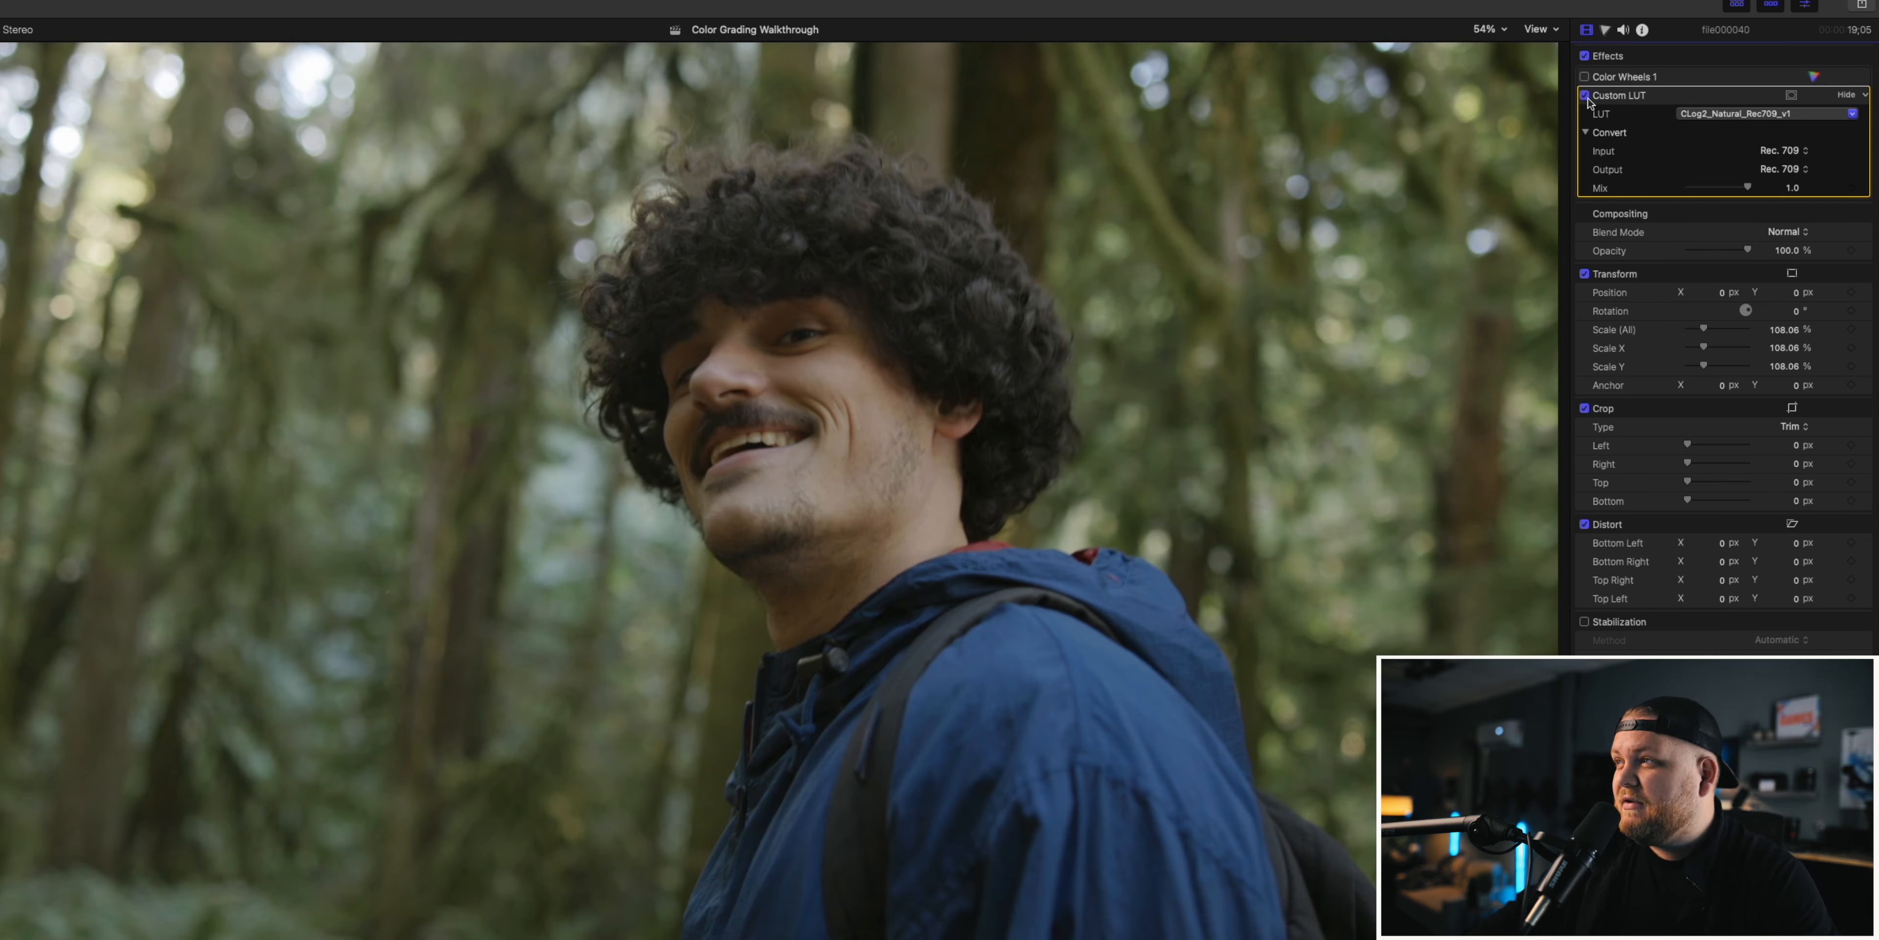
left_click(1736, 118)
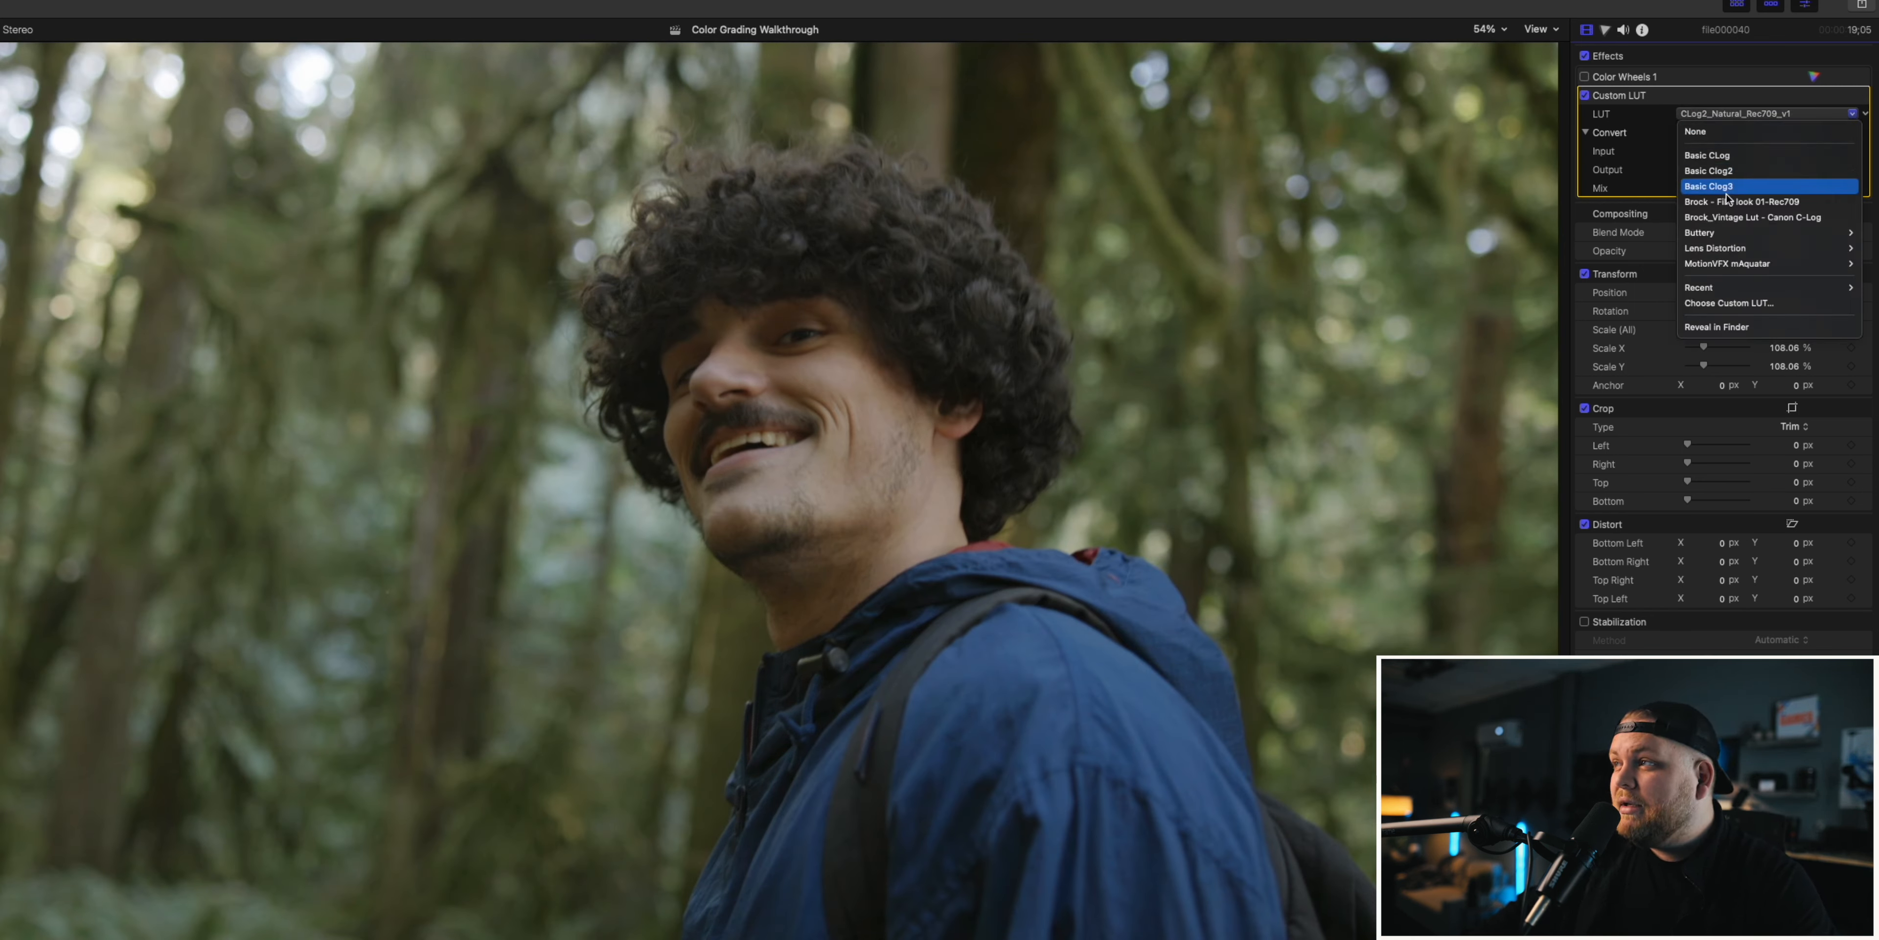
mouse_move(1731, 240)
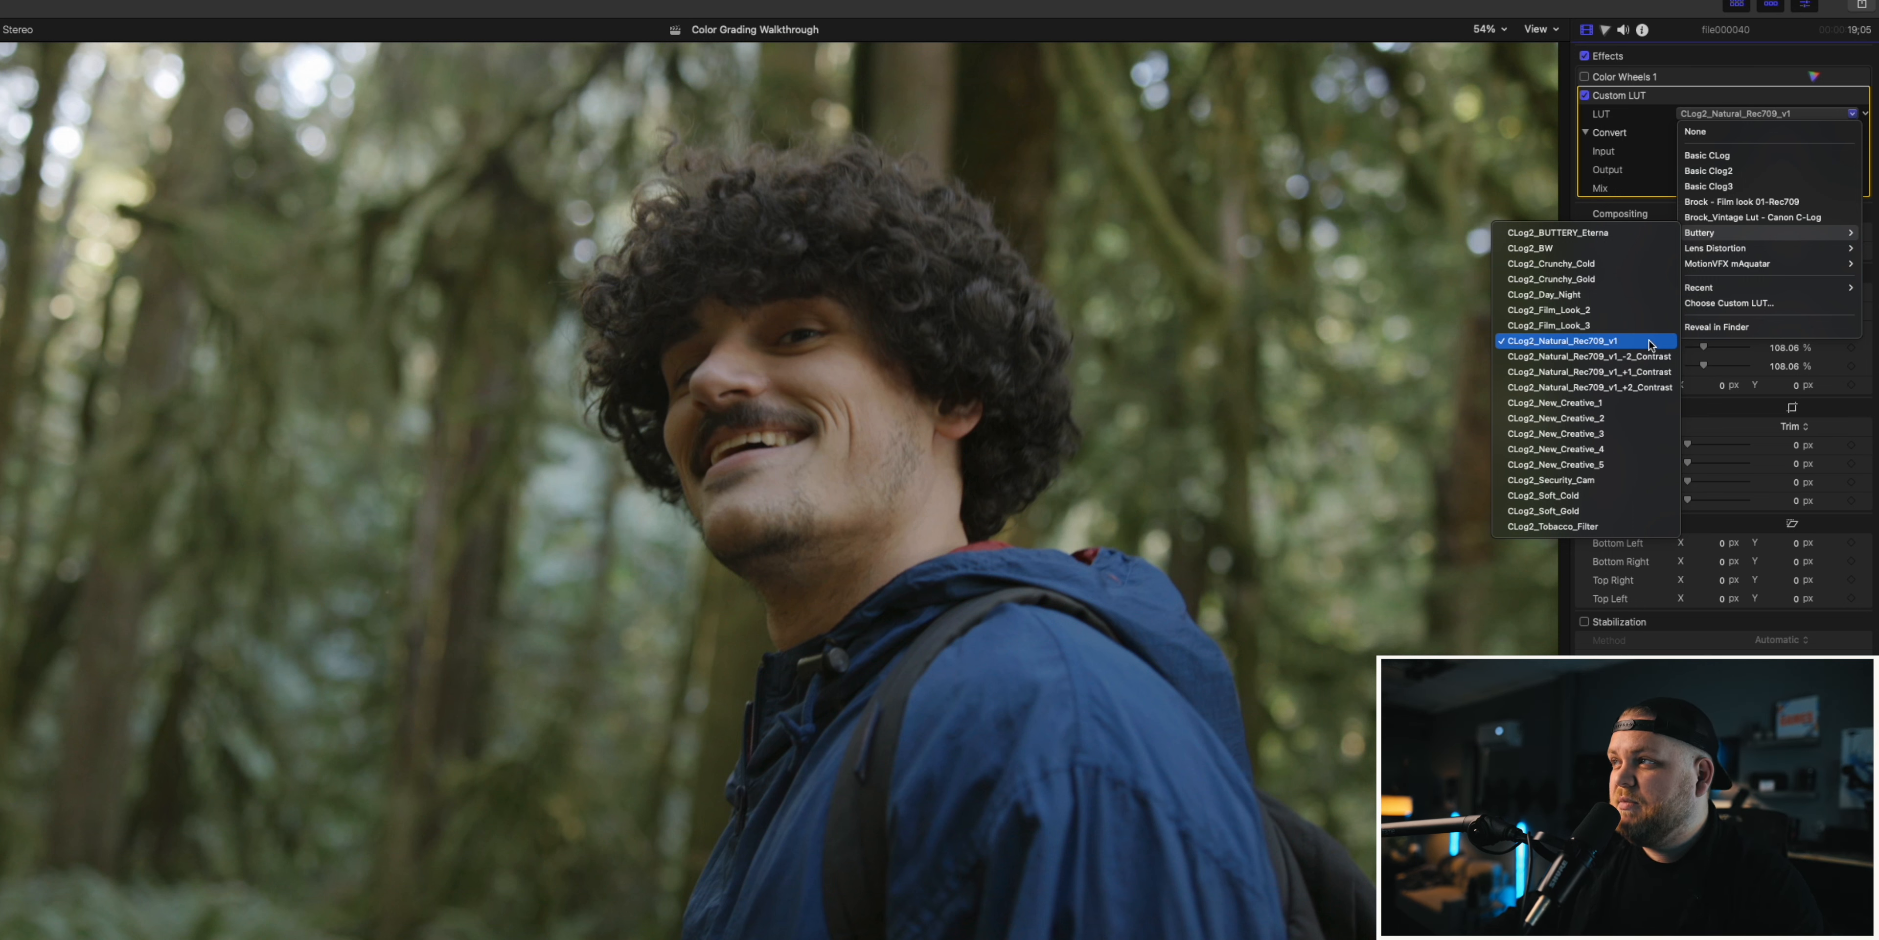
left_click(1665, 96)
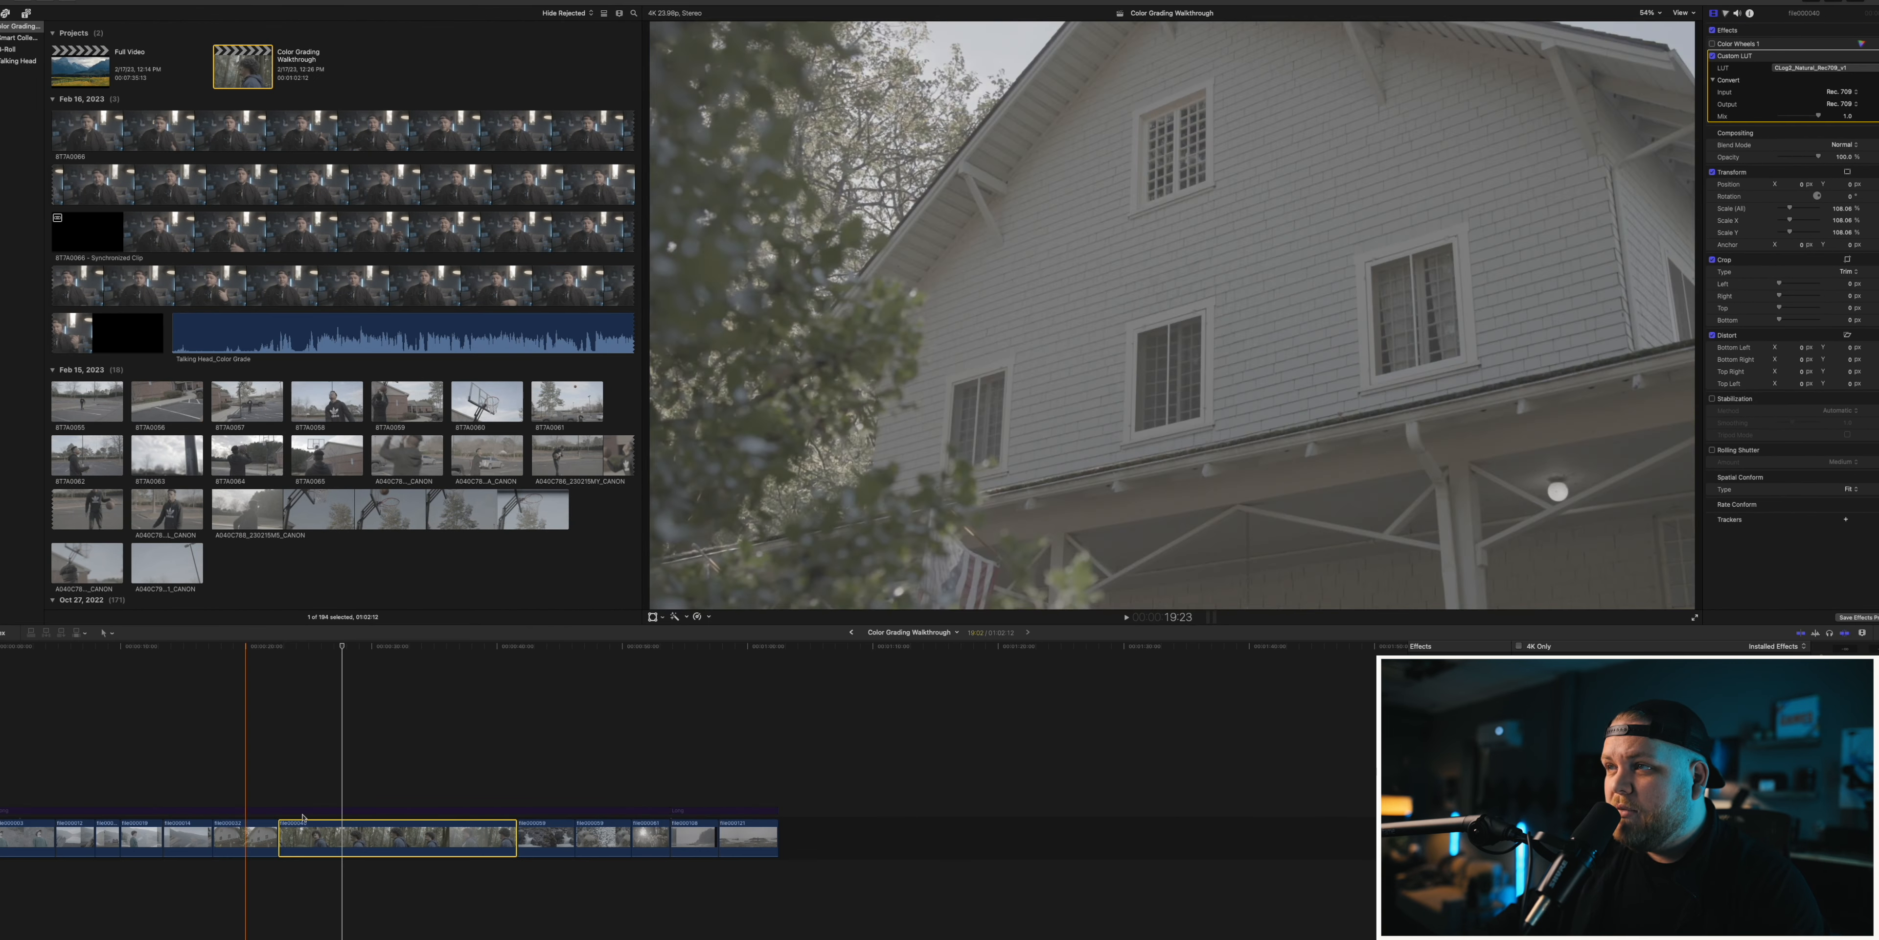
- Play the forest clip from its start and view it full screen before returning to the editing layout
key("space")
left_click(290, 783)
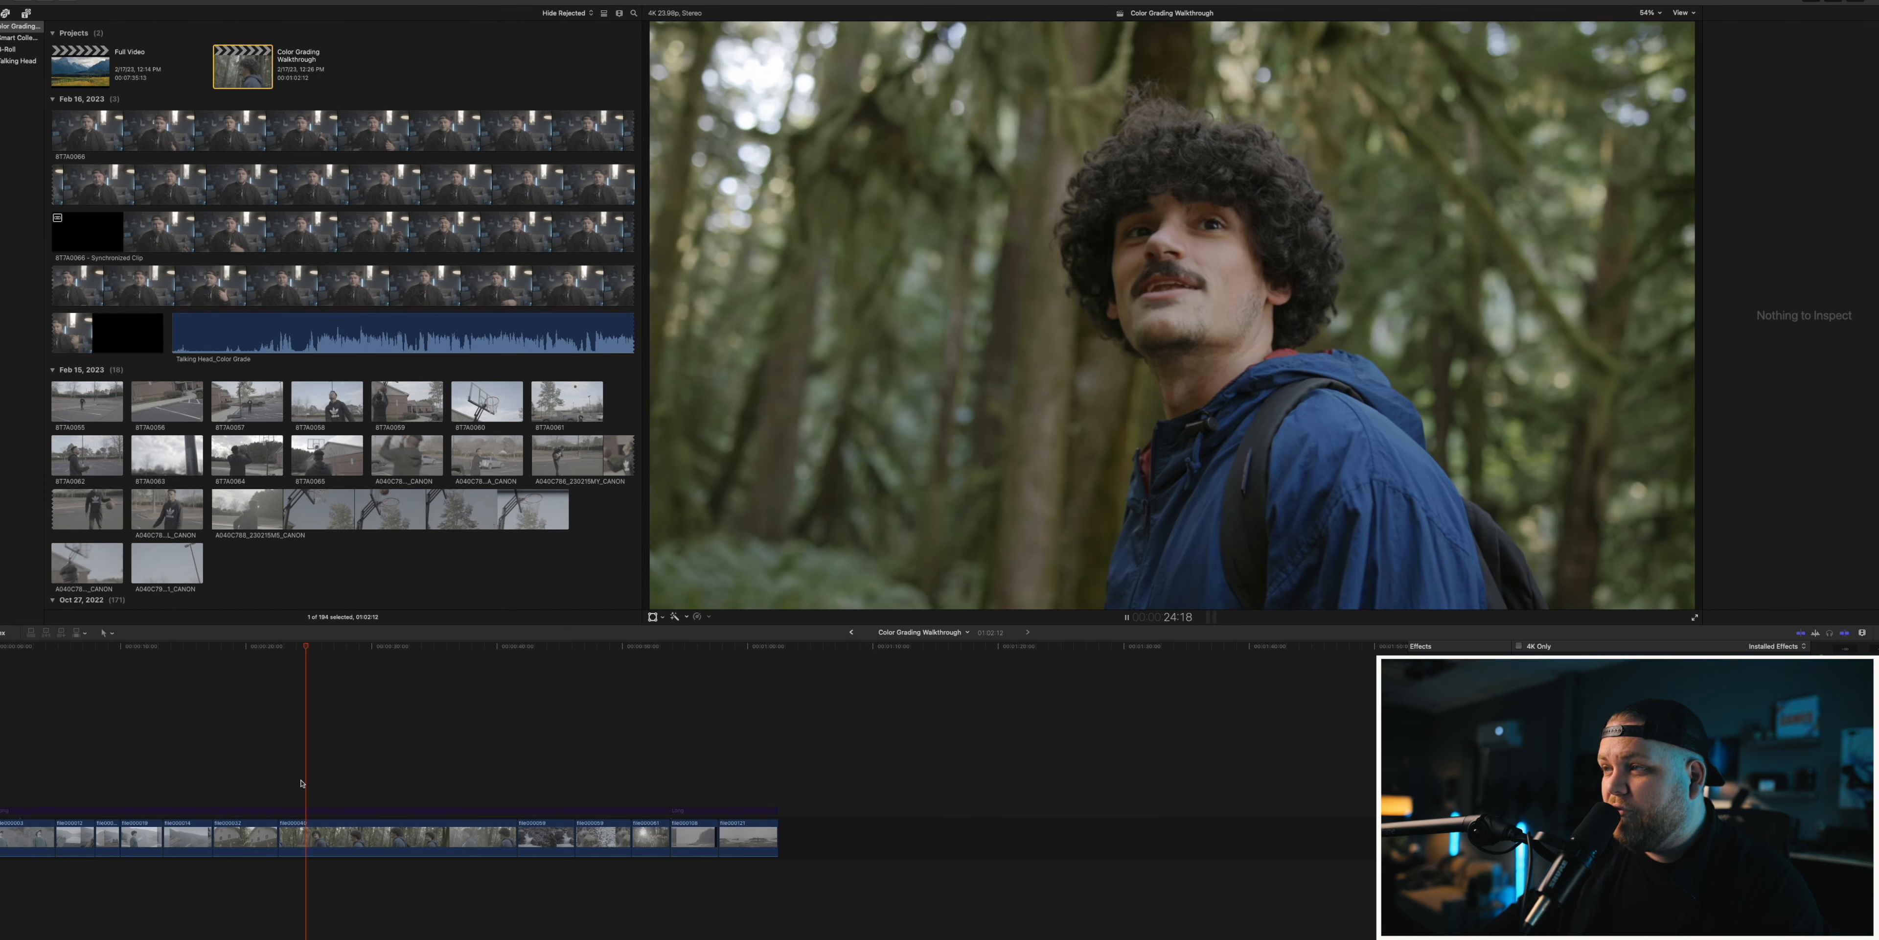
left_click(282, 787)
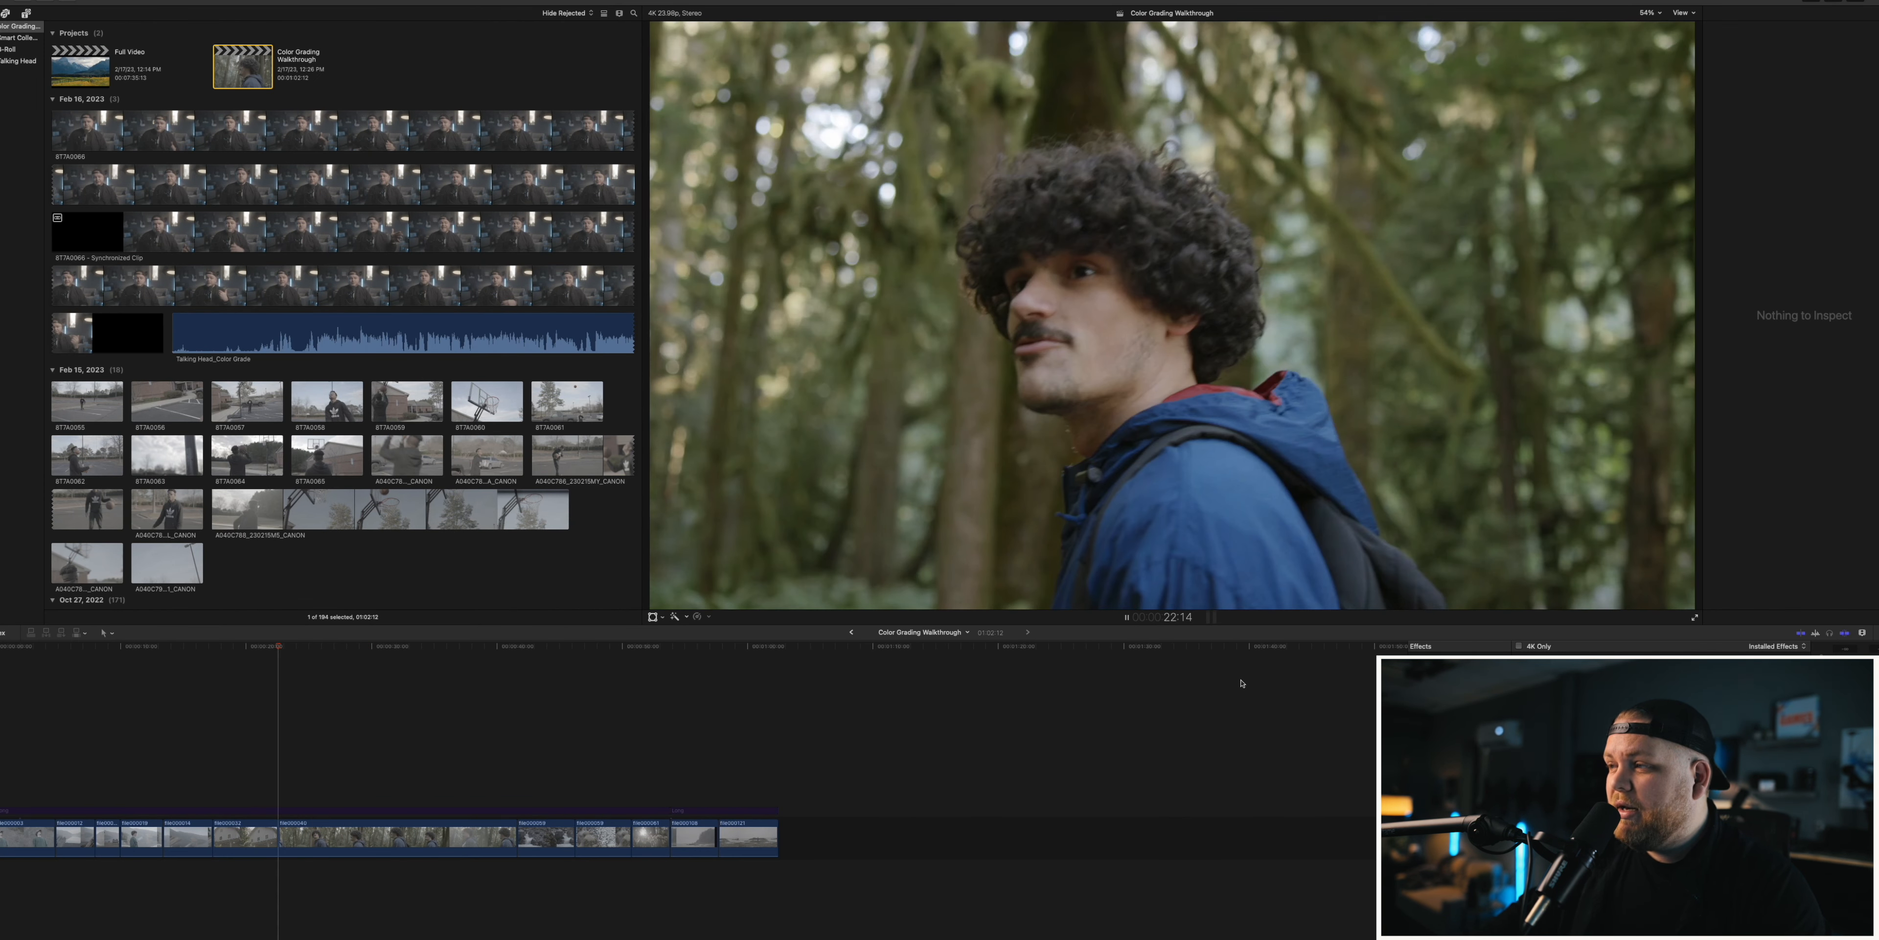
left_click(1691, 618)
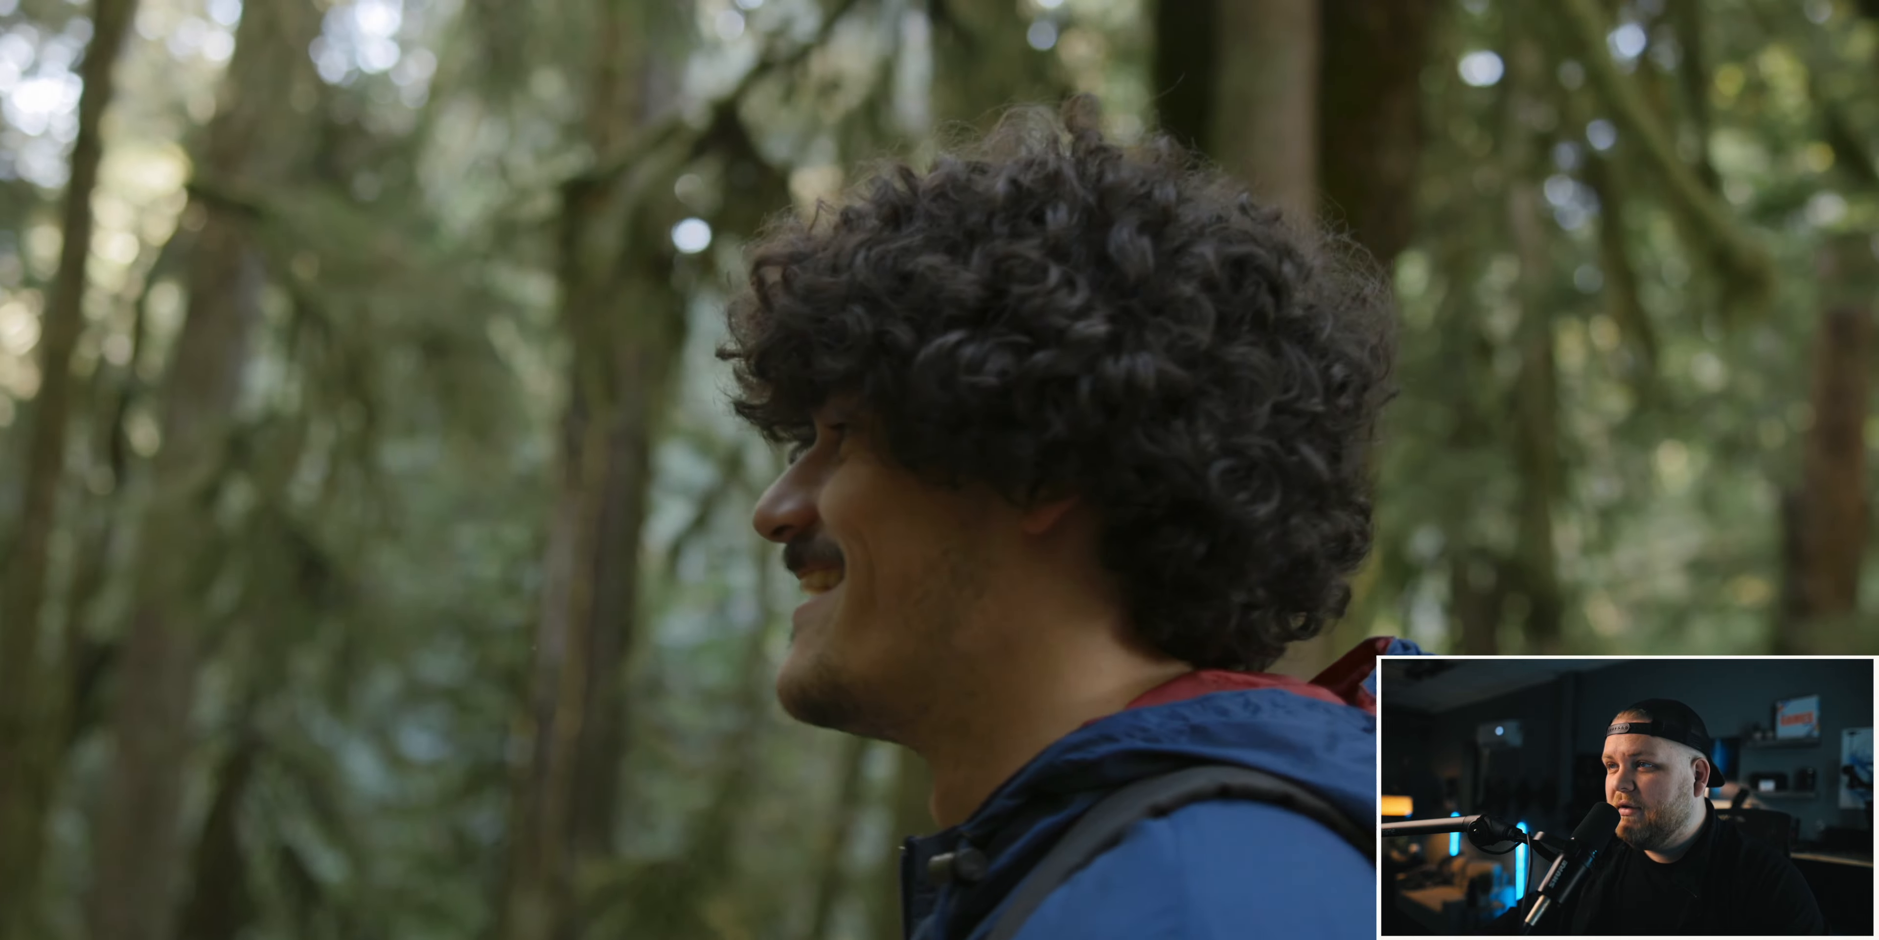
key("Escape")
- Open the forest clip's Color Wheels 1 correction and enable it
left_click(324, 838)
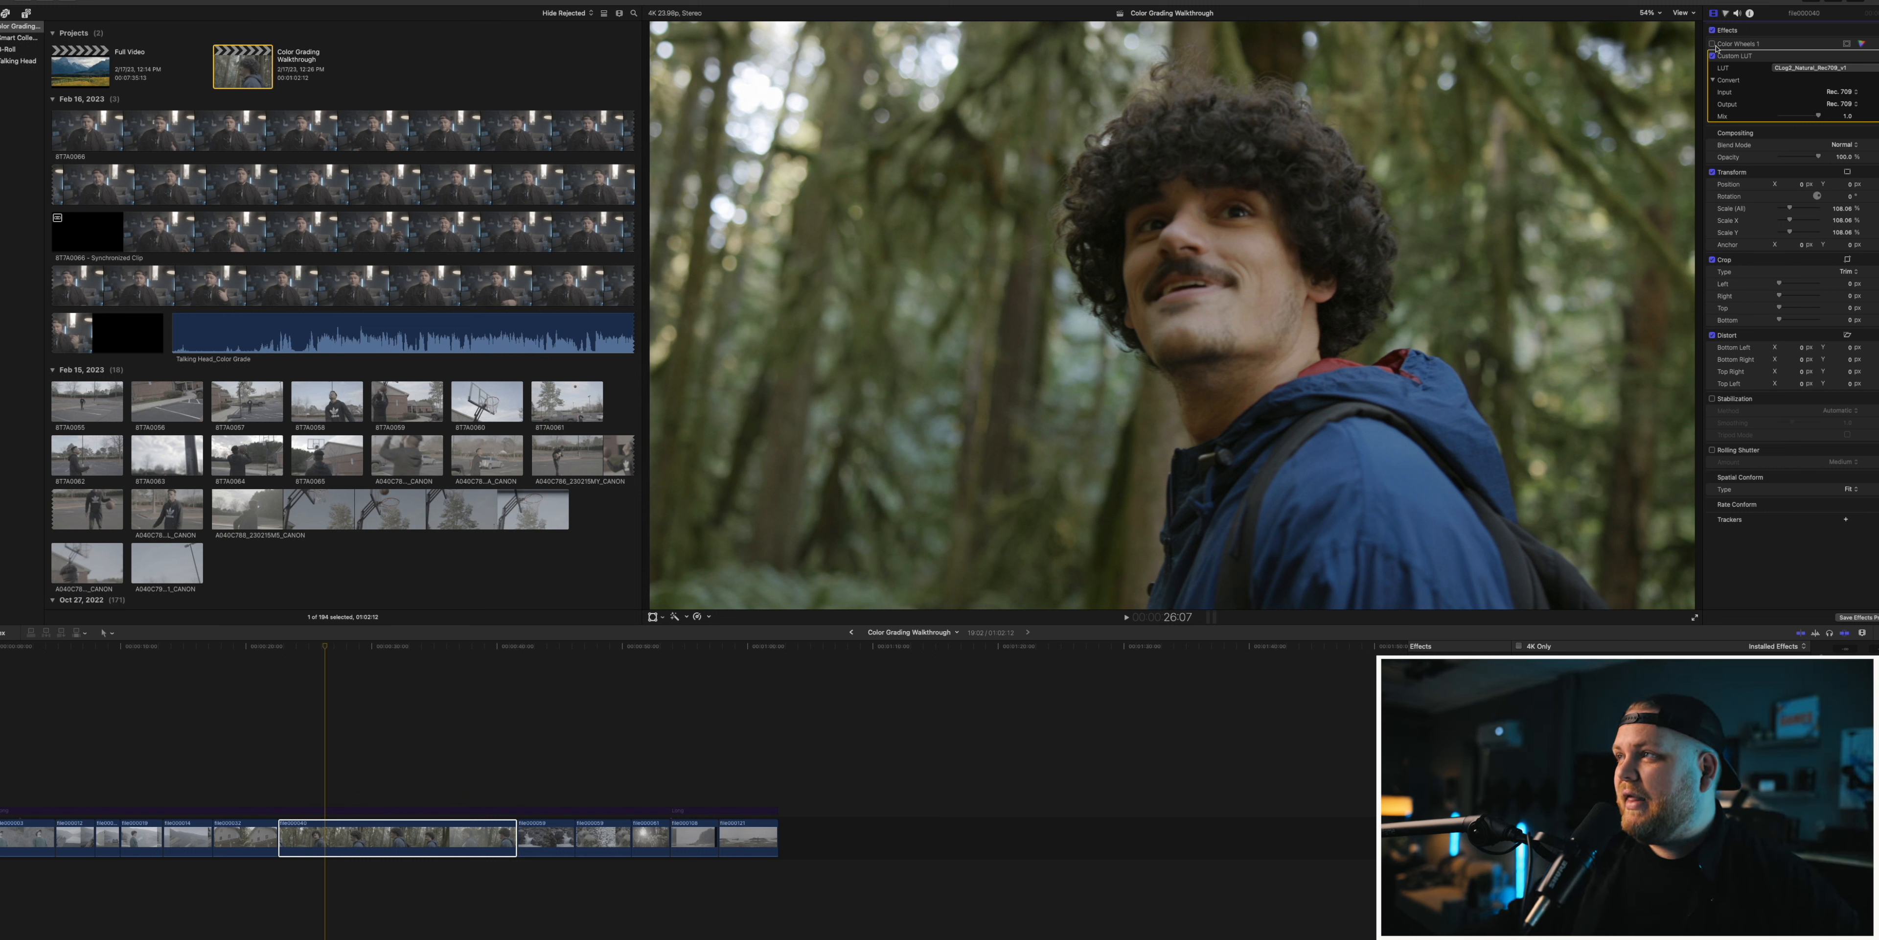
left_click(1741, 45)
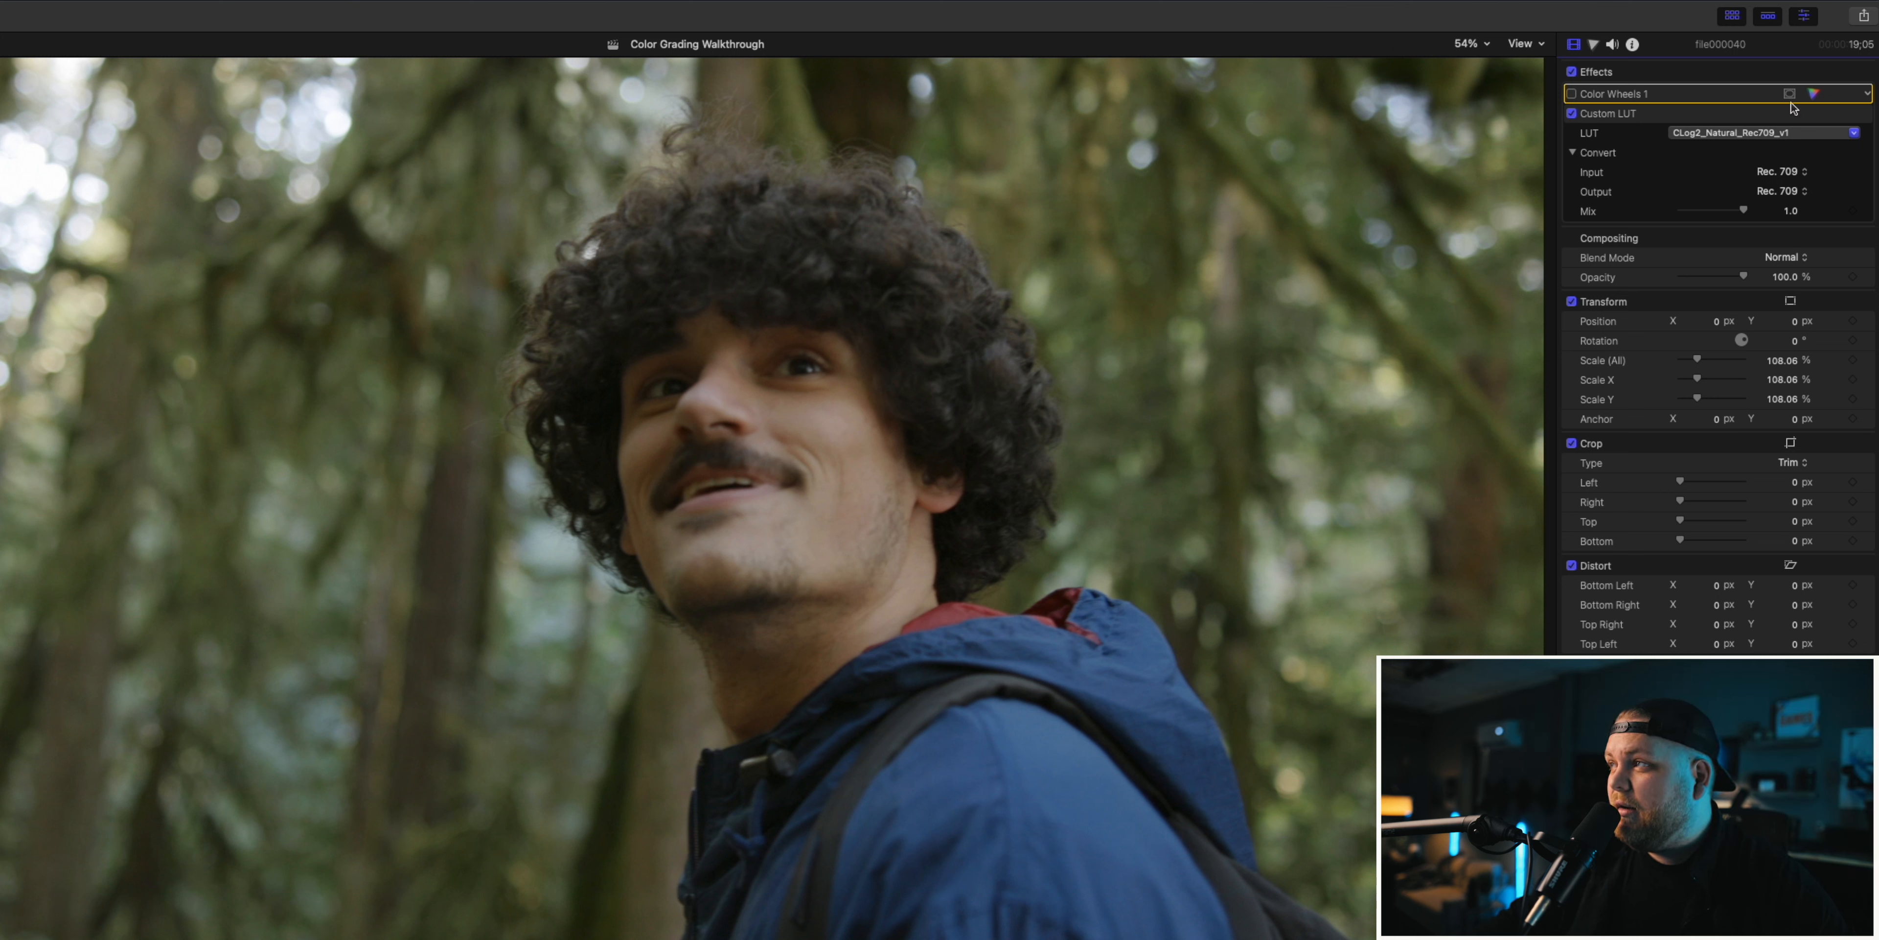
left_click(1814, 94)
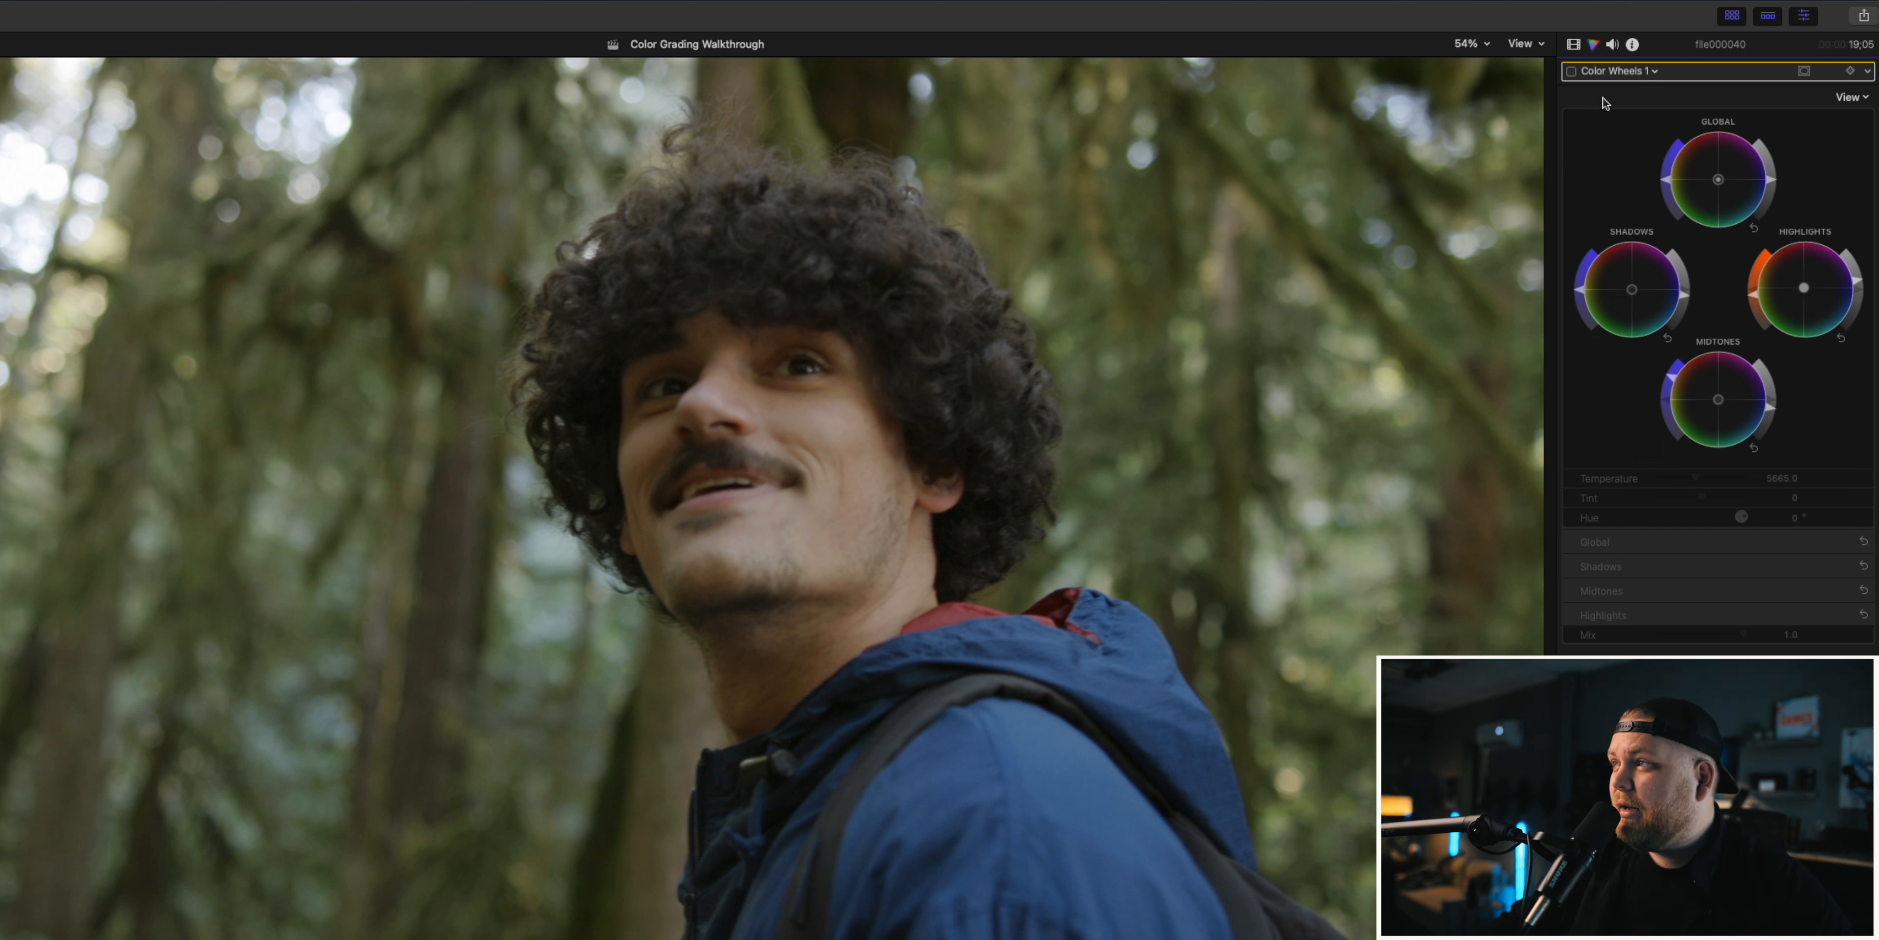
left_click(1572, 71)
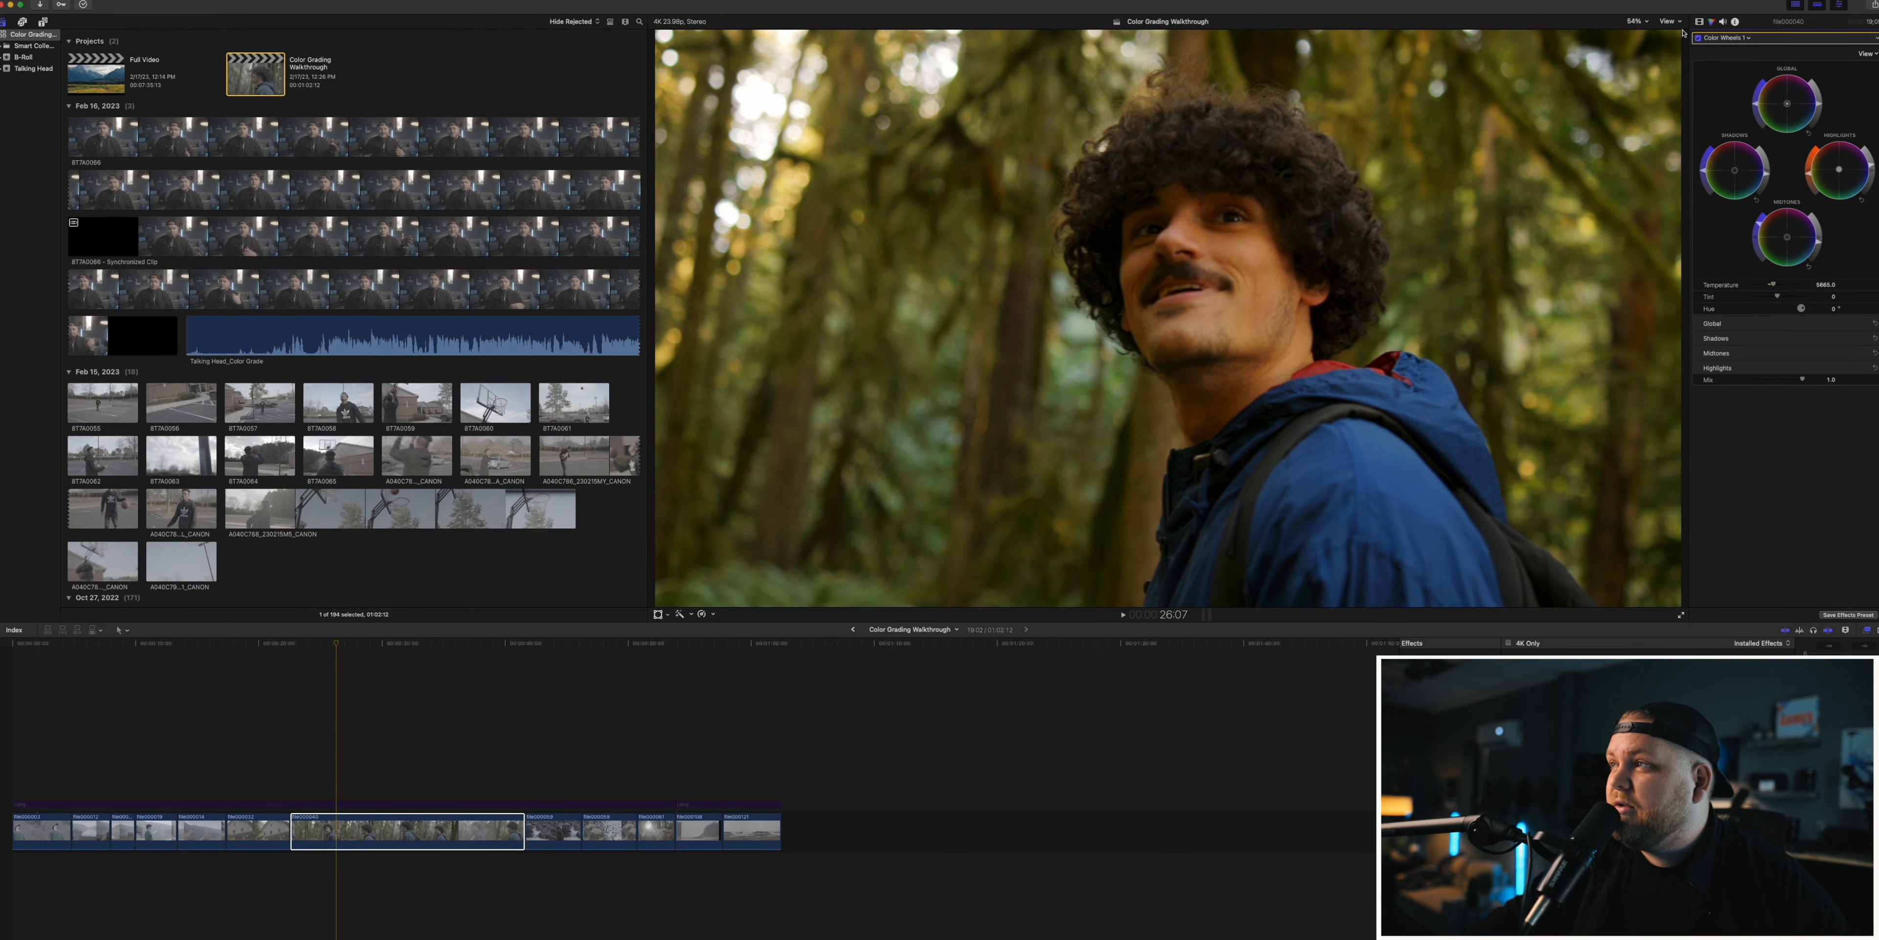
- Toggle the Color Wheels 1 correction repeatedly to compare the forest clip with and without it
left_click(1697, 38)
left_click(1698, 39)
left_click(1698, 39)
left_click(1697, 39)
left_click(1697, 38)
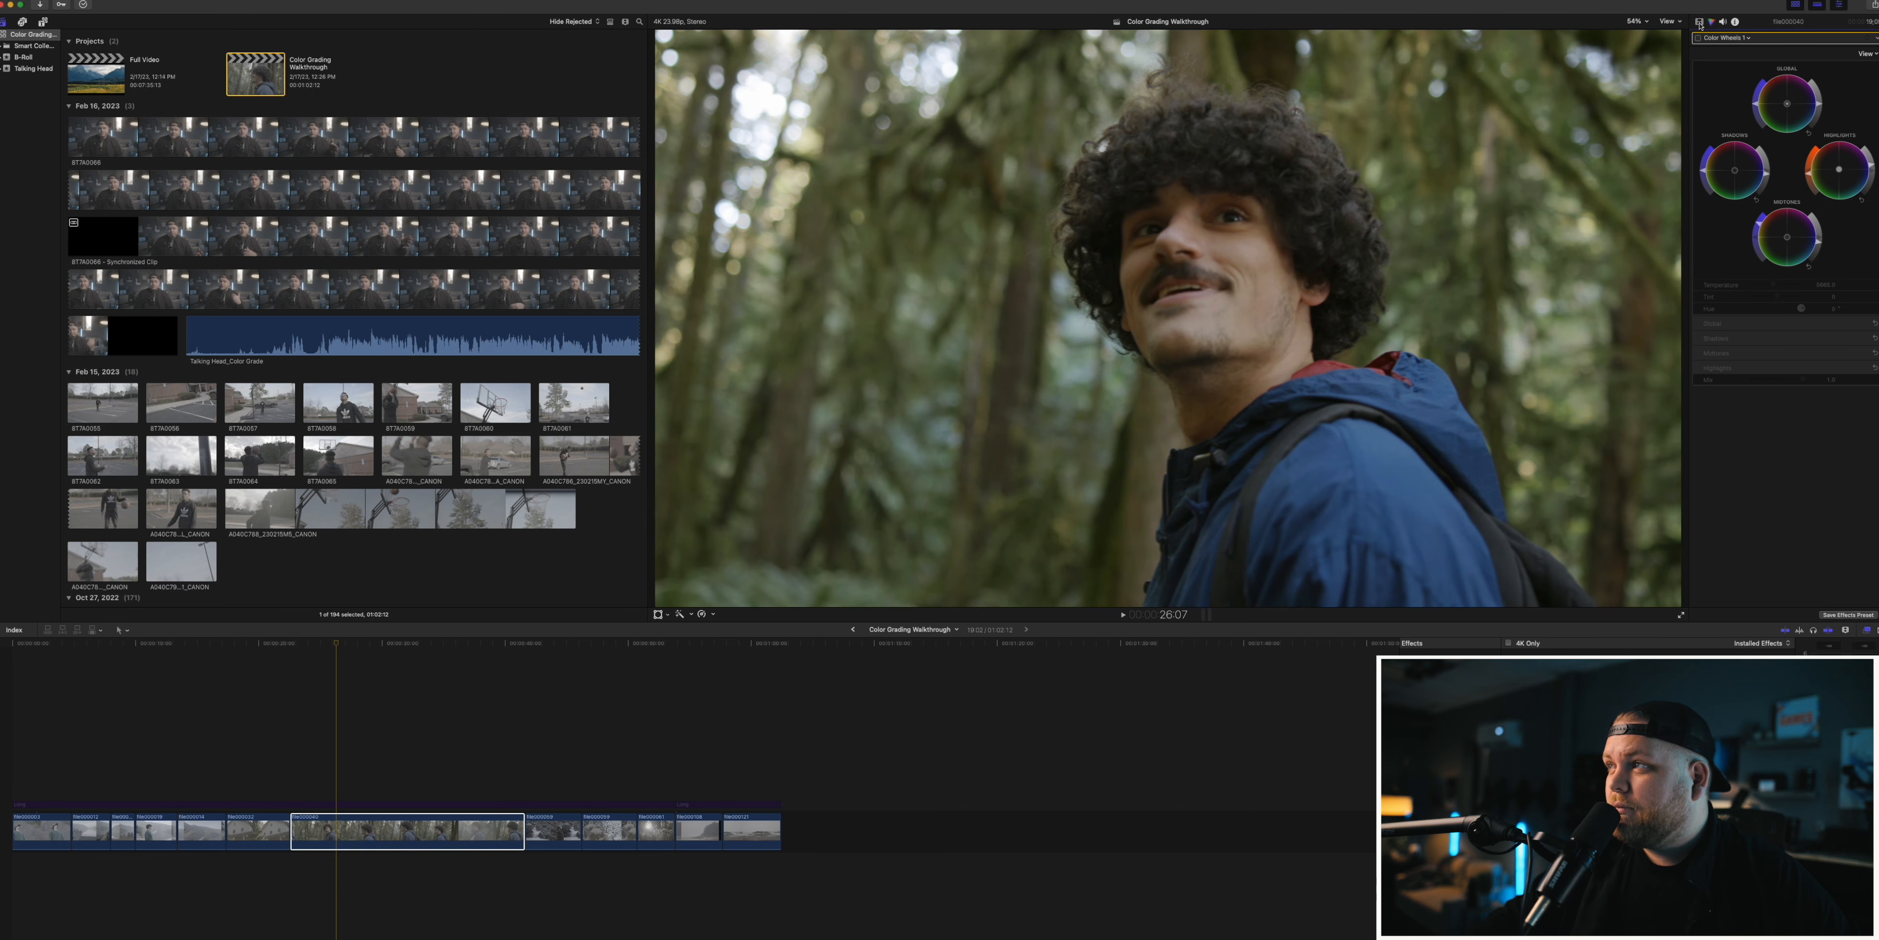
- Compare the forest clip with its Custom LUT off and on, then re-enable Color Wheels 1 and show its wheels
left_click(1700, 23)
left_click(1698, 64)
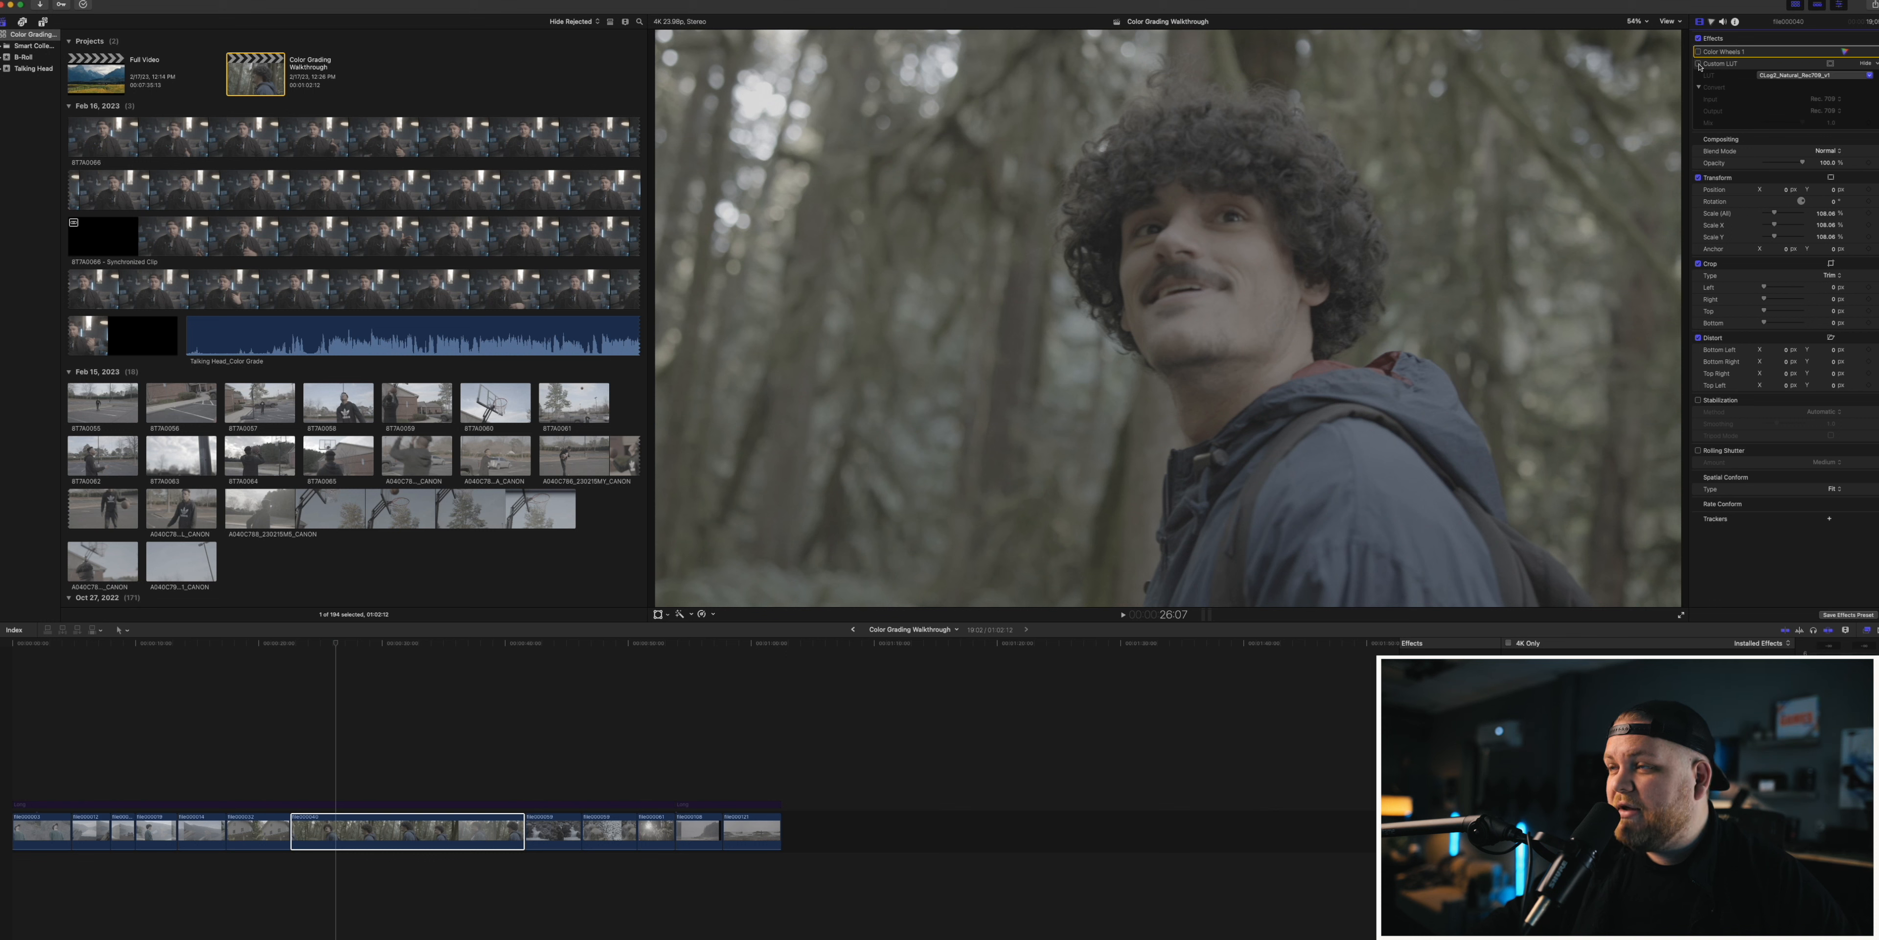
left_click(1698, 64)
left_click(1698, 52)
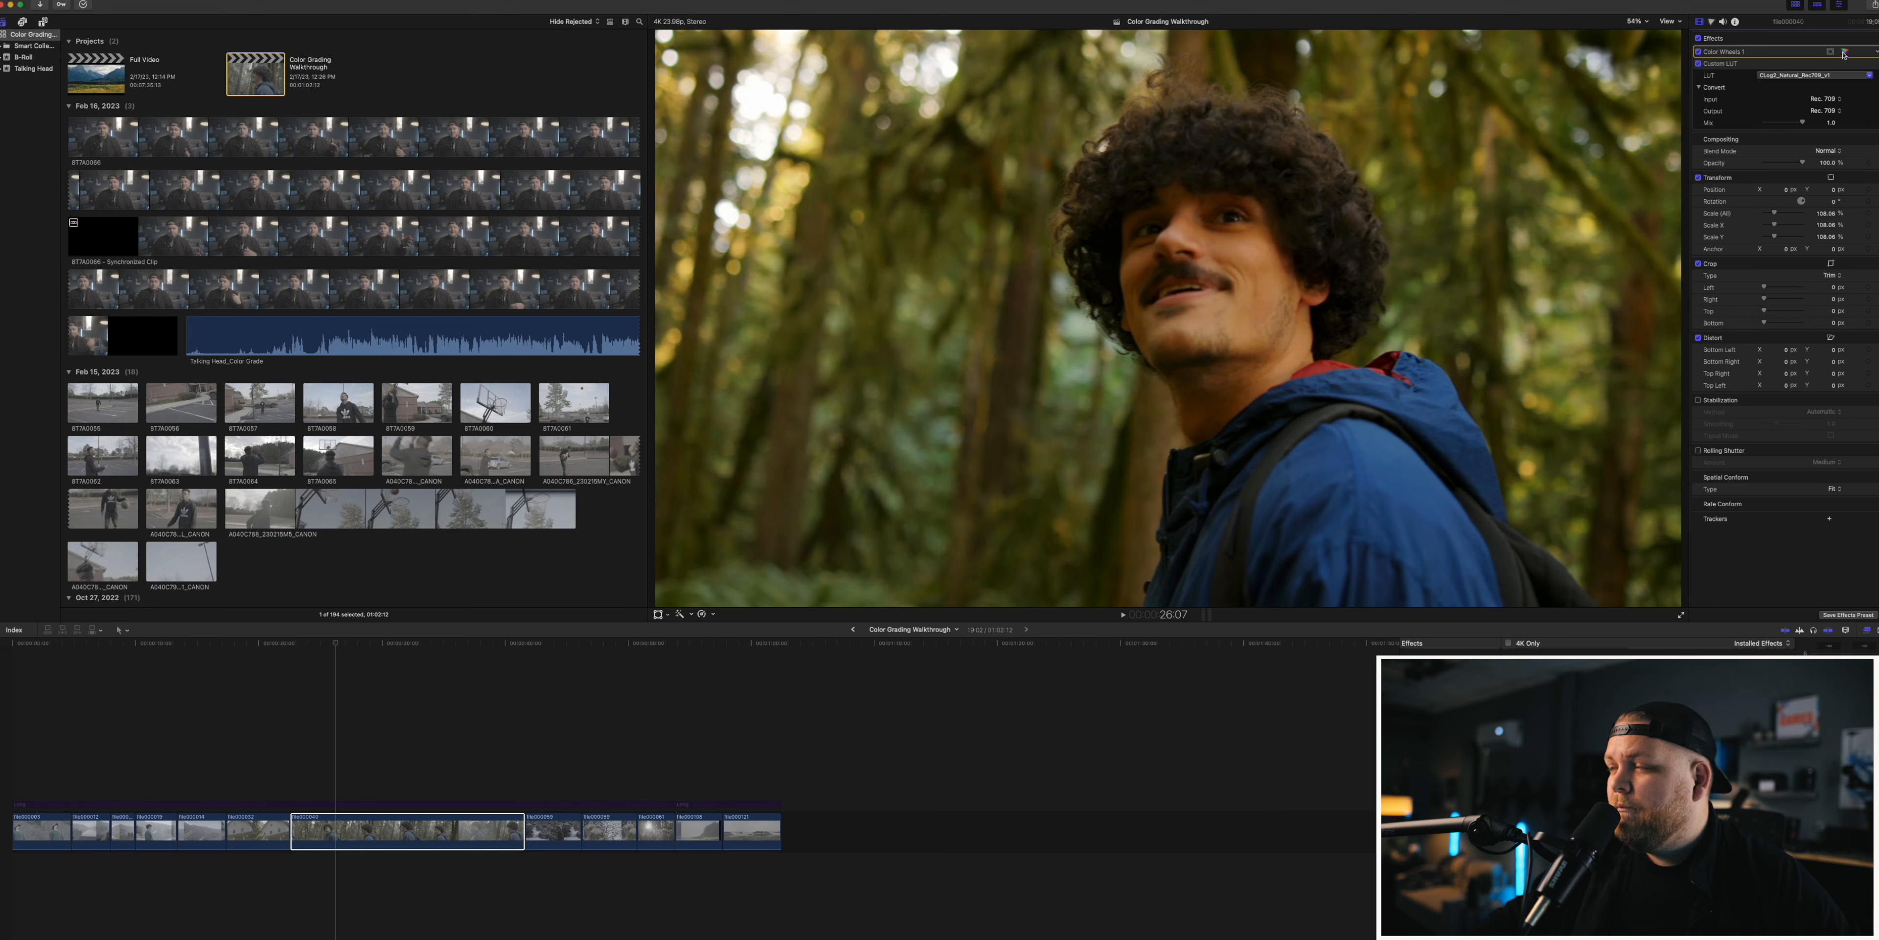
left_click(1844, 52)
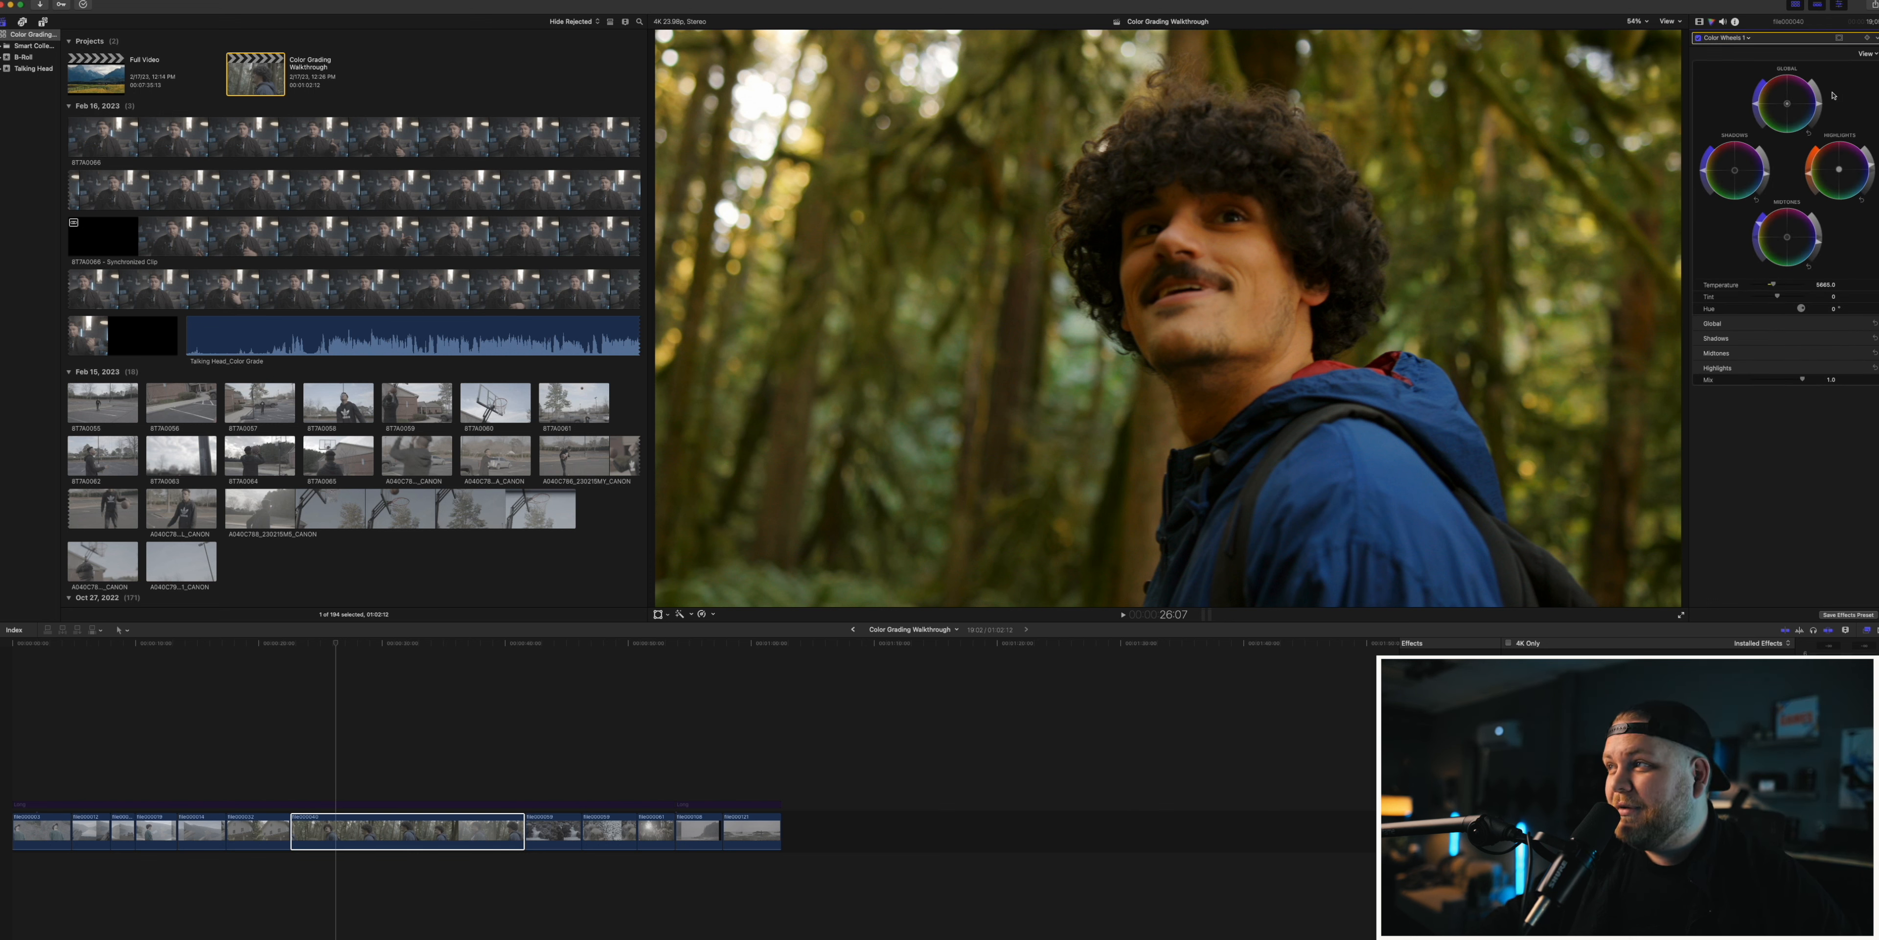
left_click_drag(1768, 174, 1874, 166)
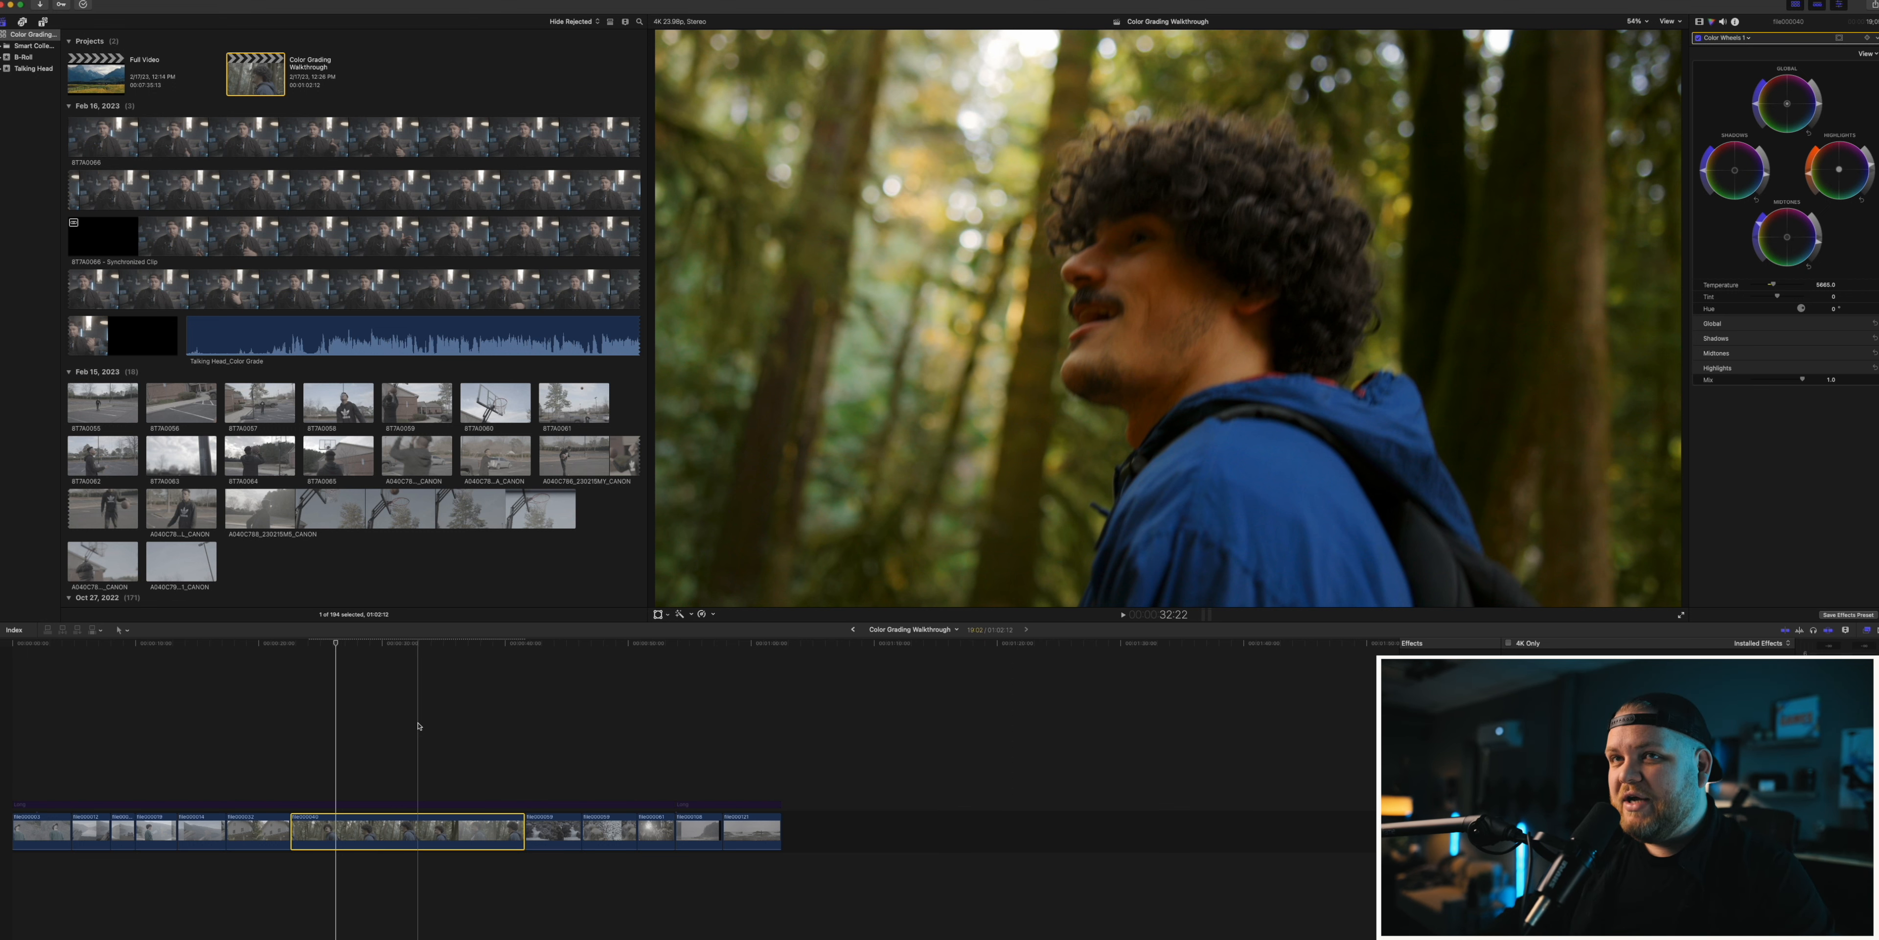
- Browse the installed Adjustment Layer titles and look at the Long version for comparison with the timeline's adjustment layer
left_click(43, 22)
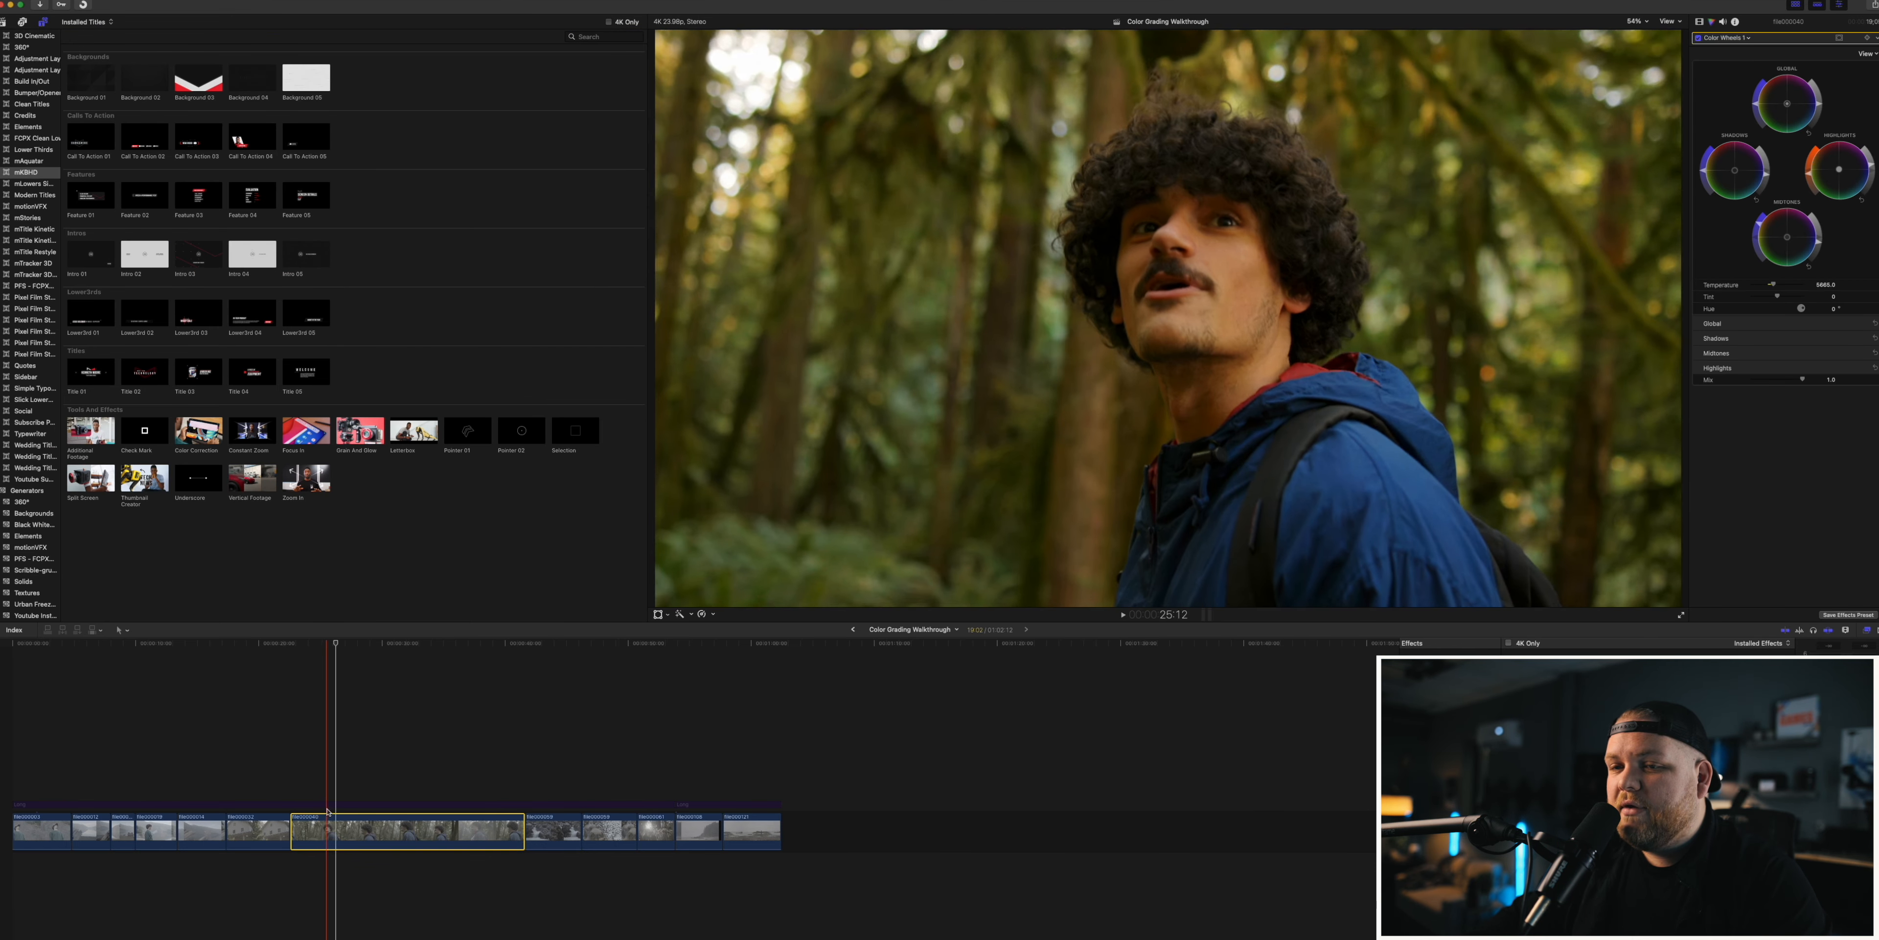
left_click(334, 805)
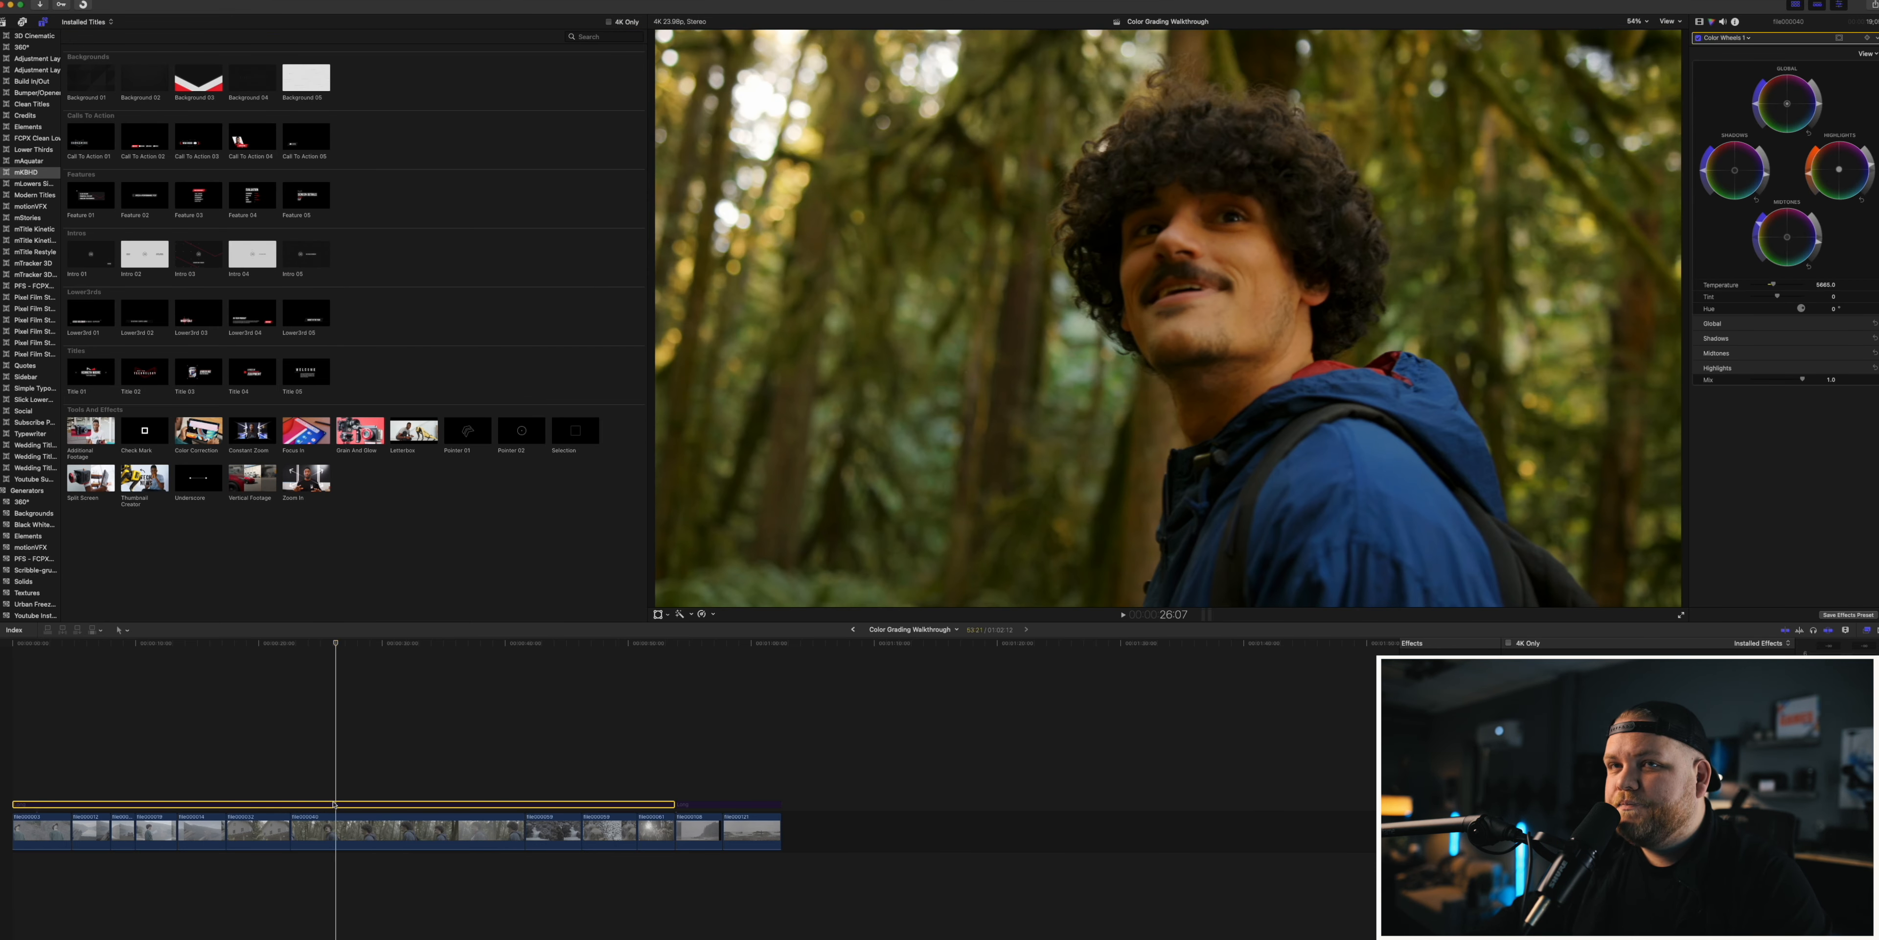
left_click(42, 60)
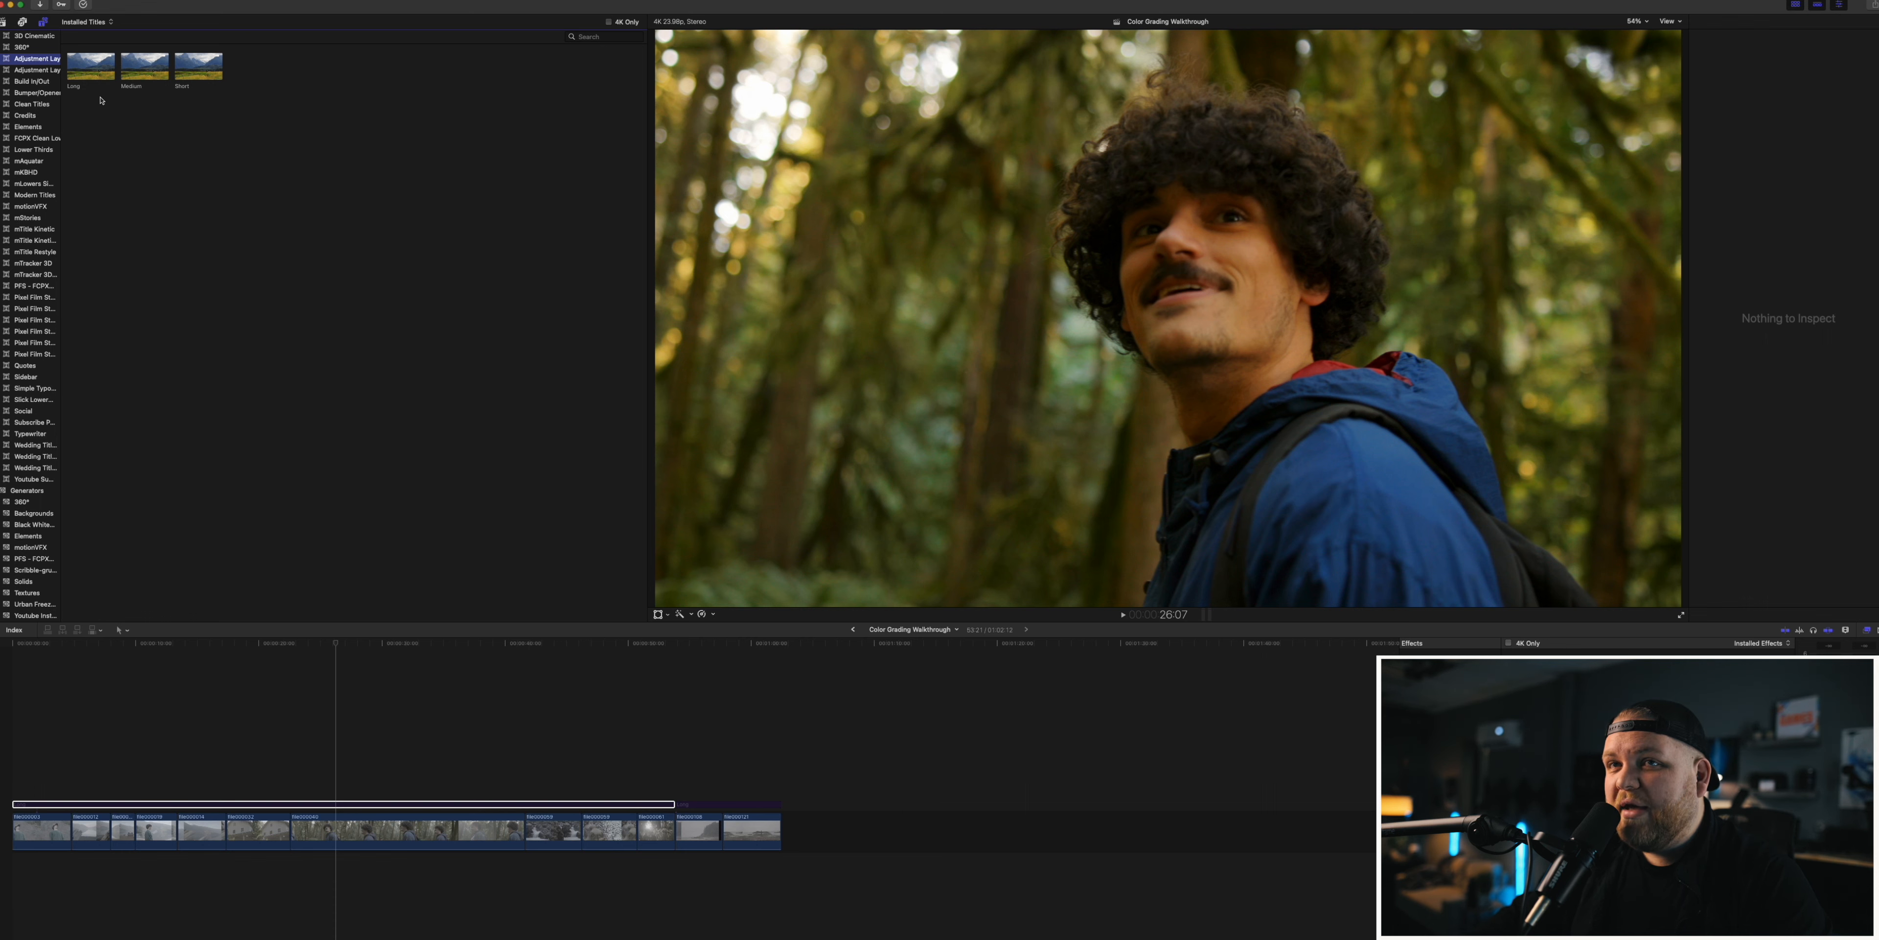
left_click(108, 58)
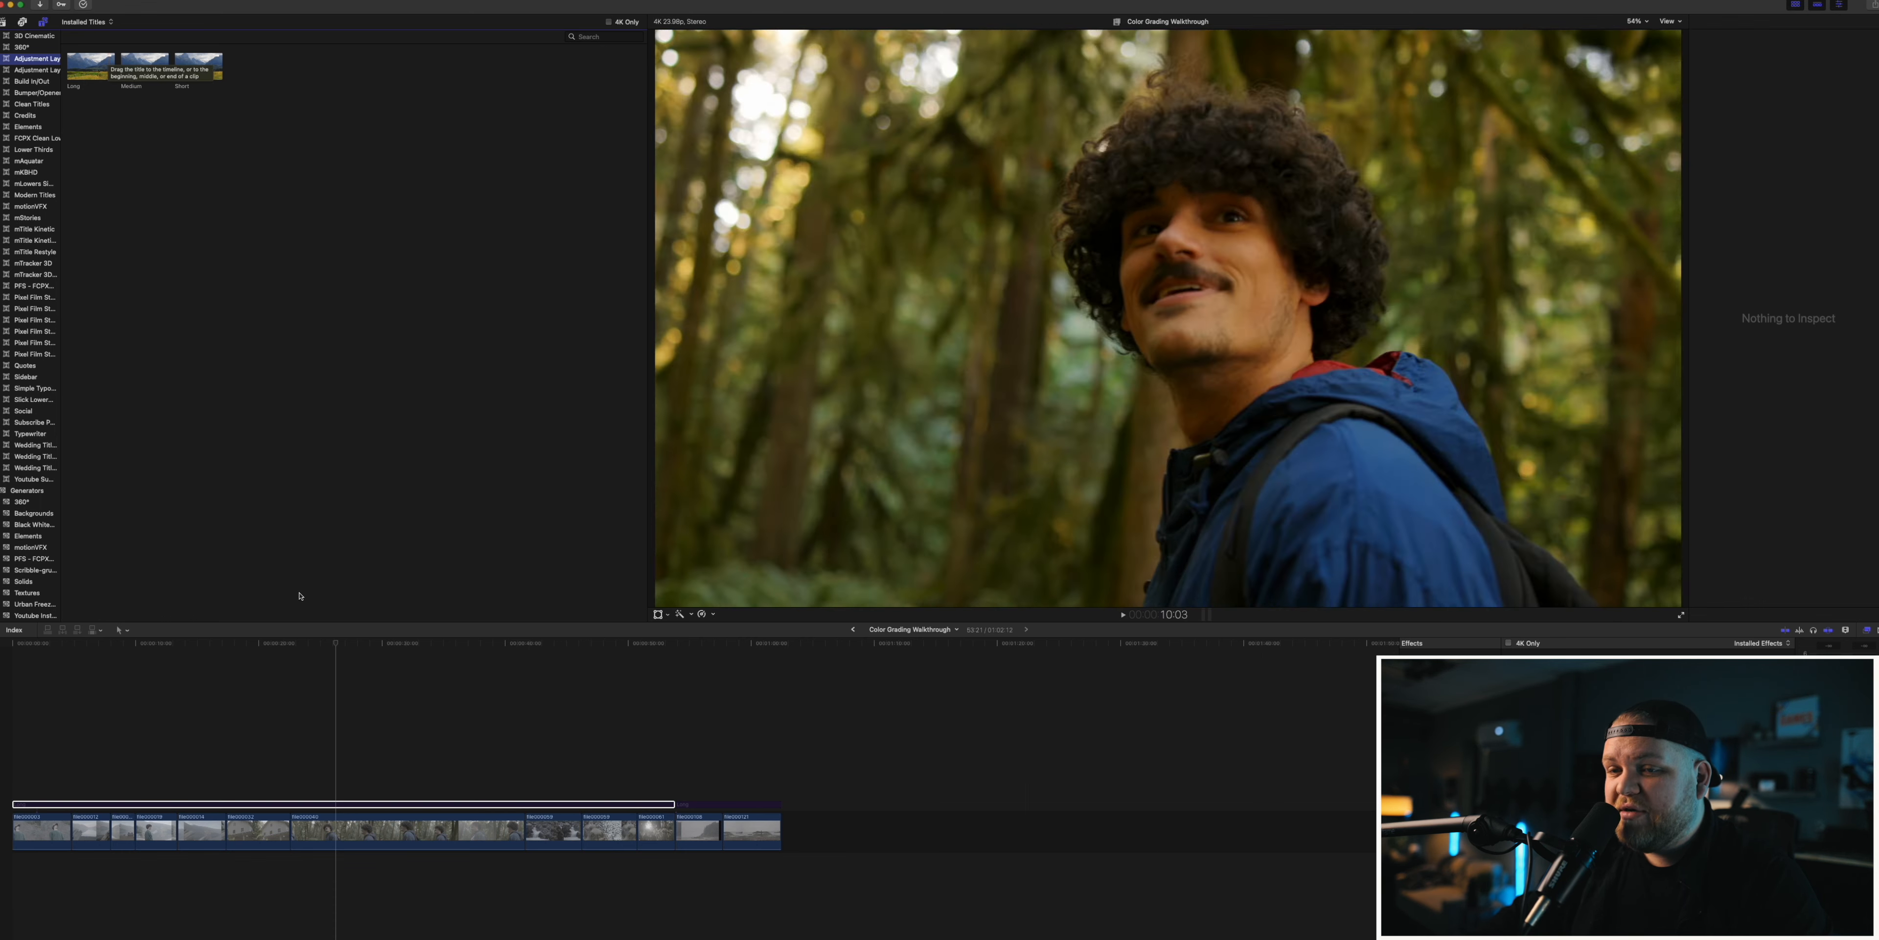
- Show the timeline adjustment layer's Custom LUT settings and examine the Lens Distortion LUTs, keeping LD - Super Gold 3
left_click(335, 804)
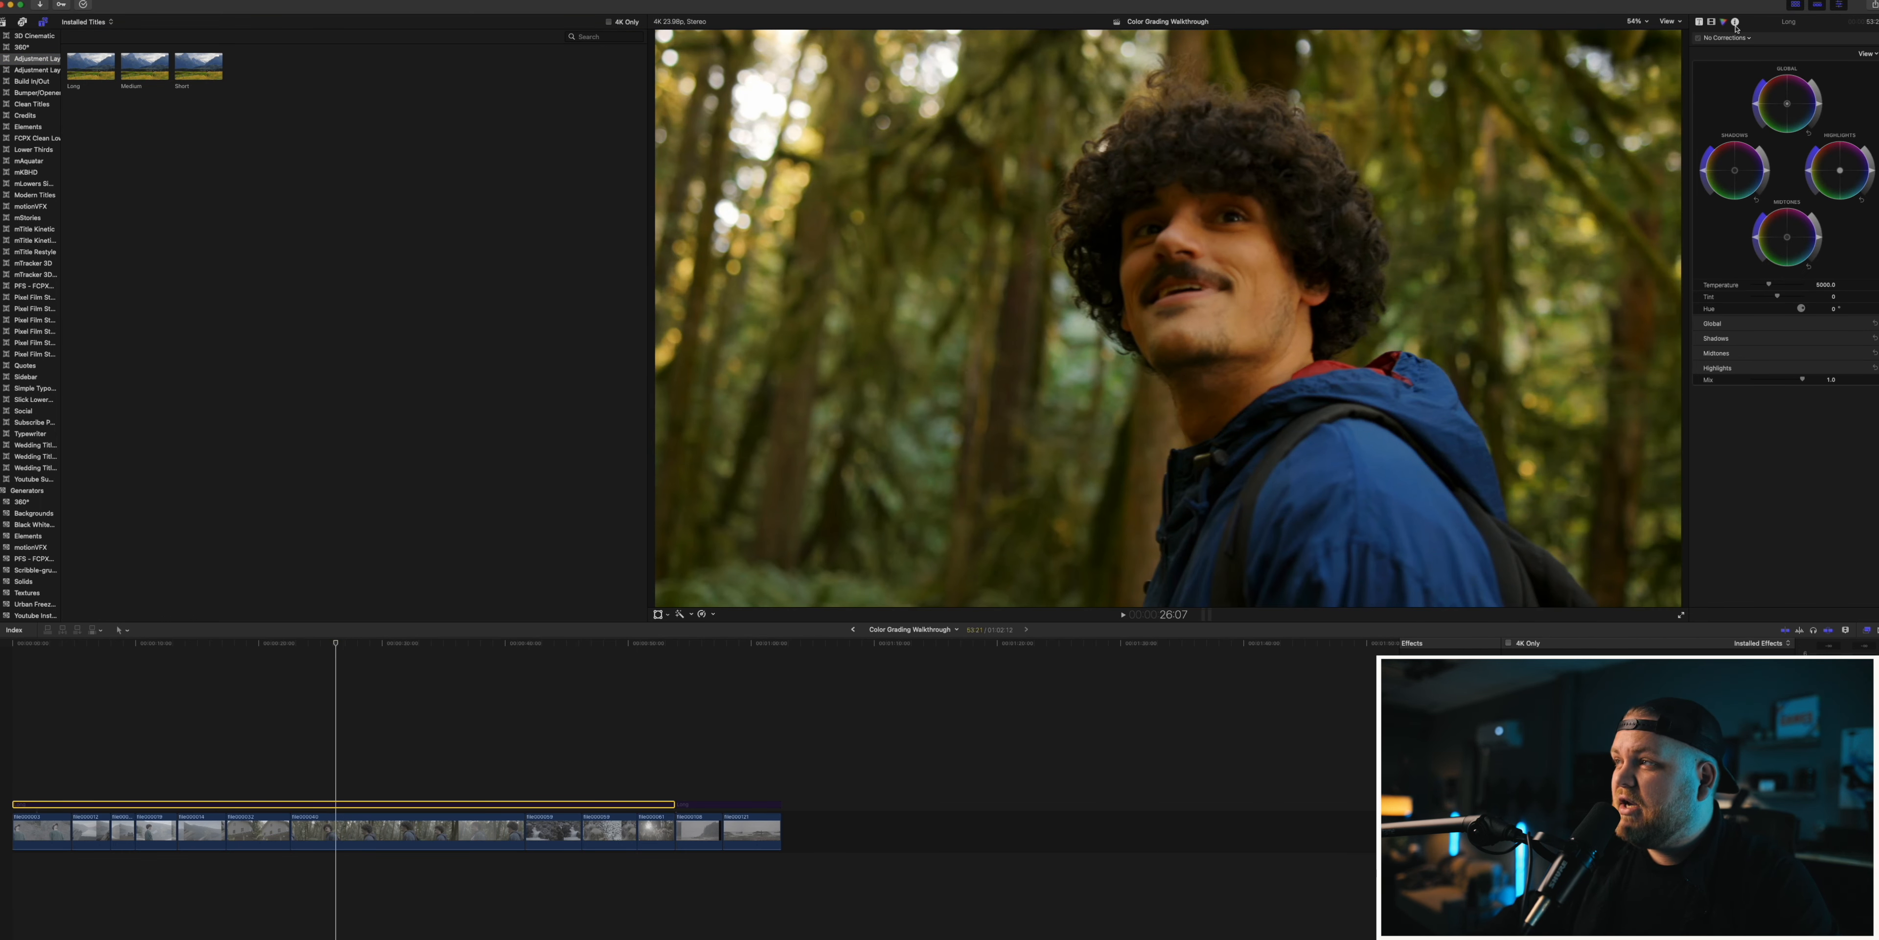
left_click(1711, 23)
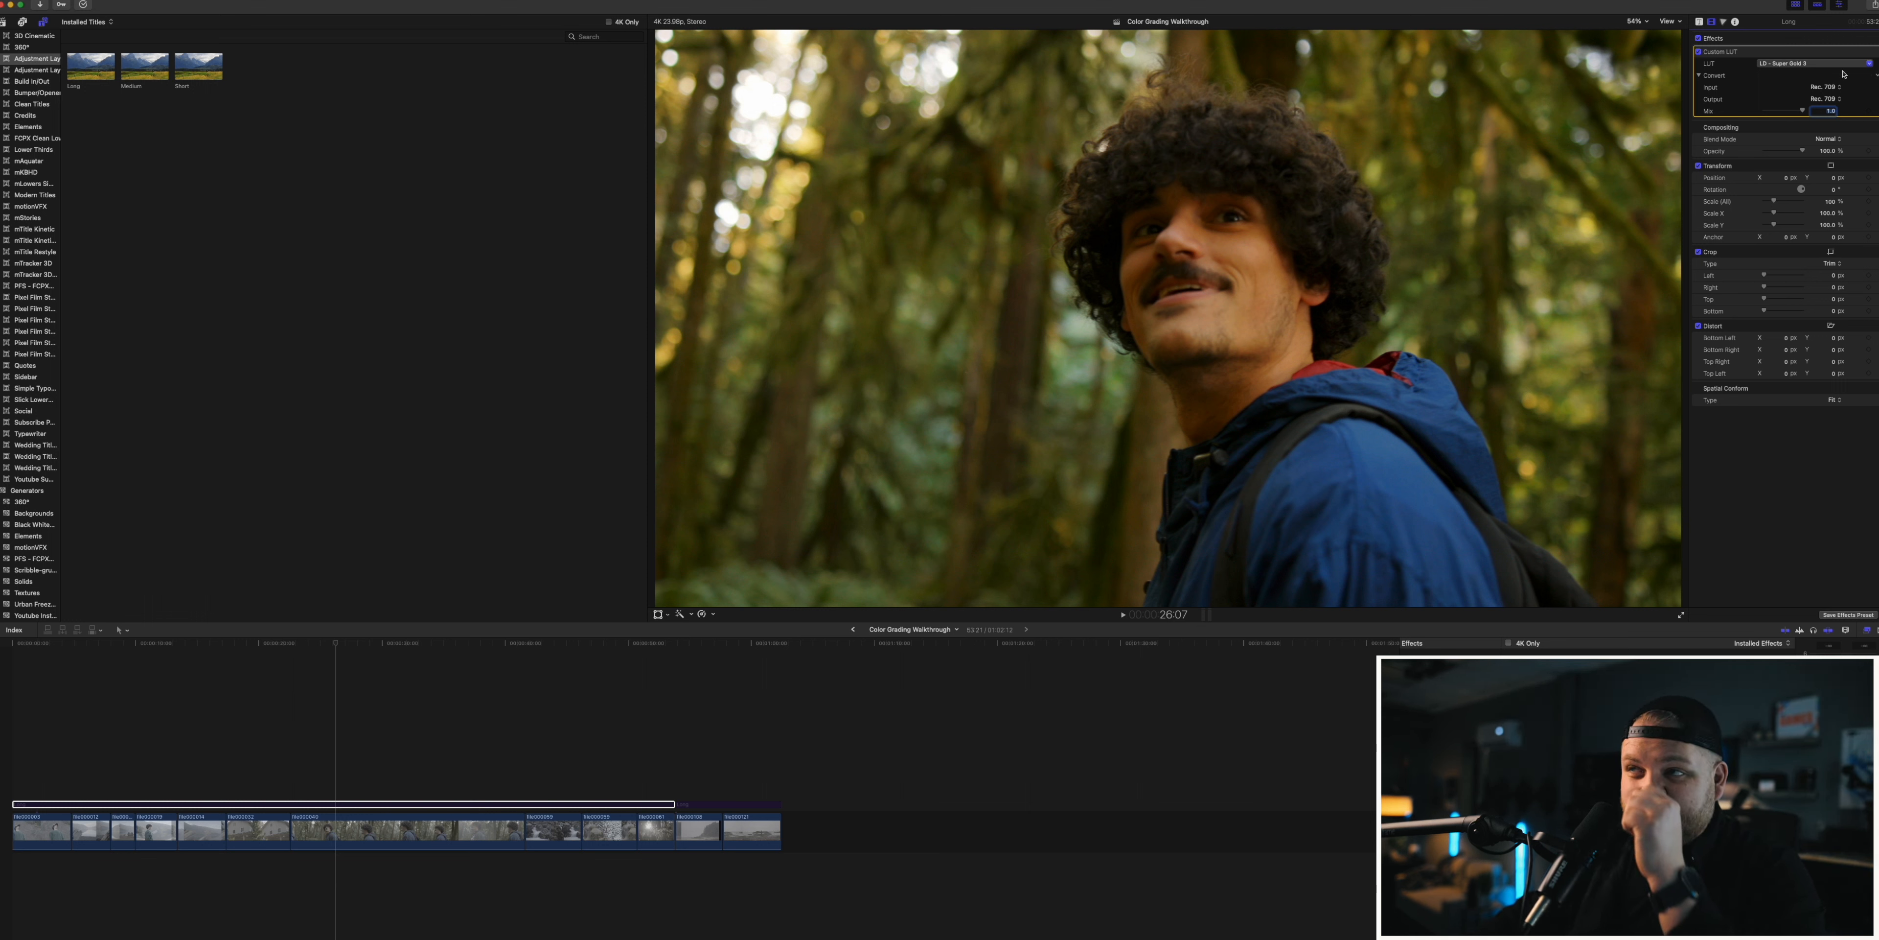
left_click(1805, 65)
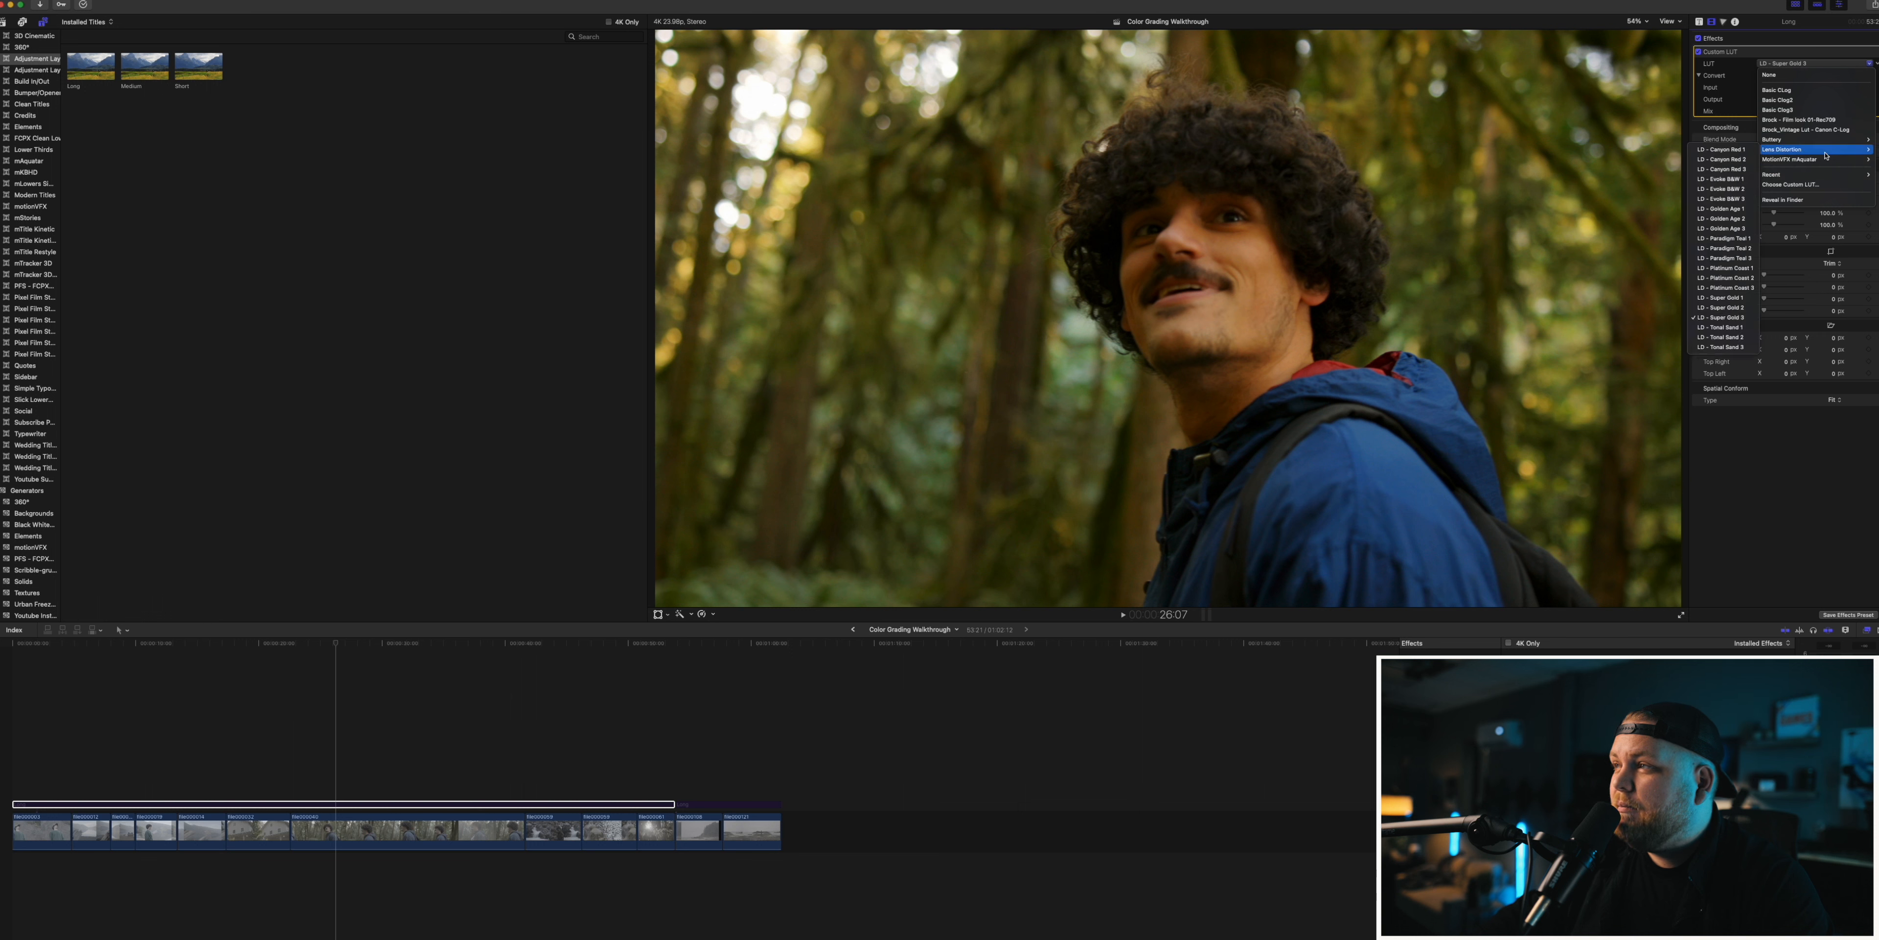
mouse_move(1796, 150)
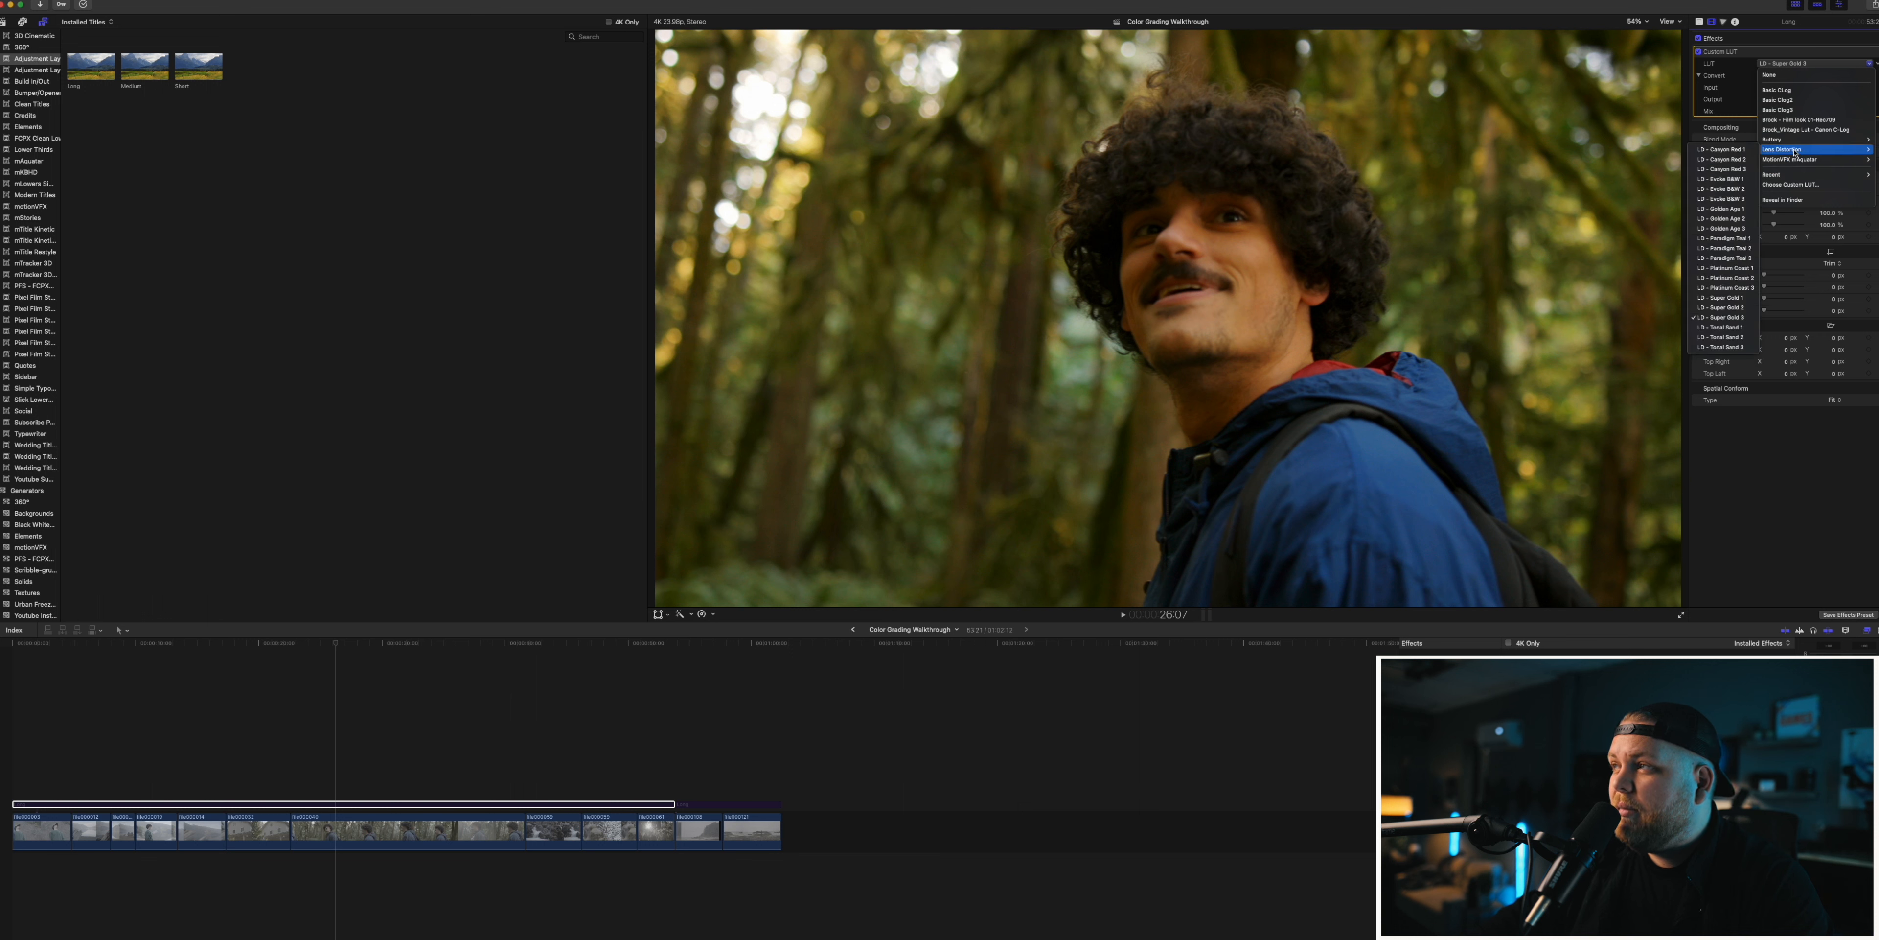
left_click(1747, 38)
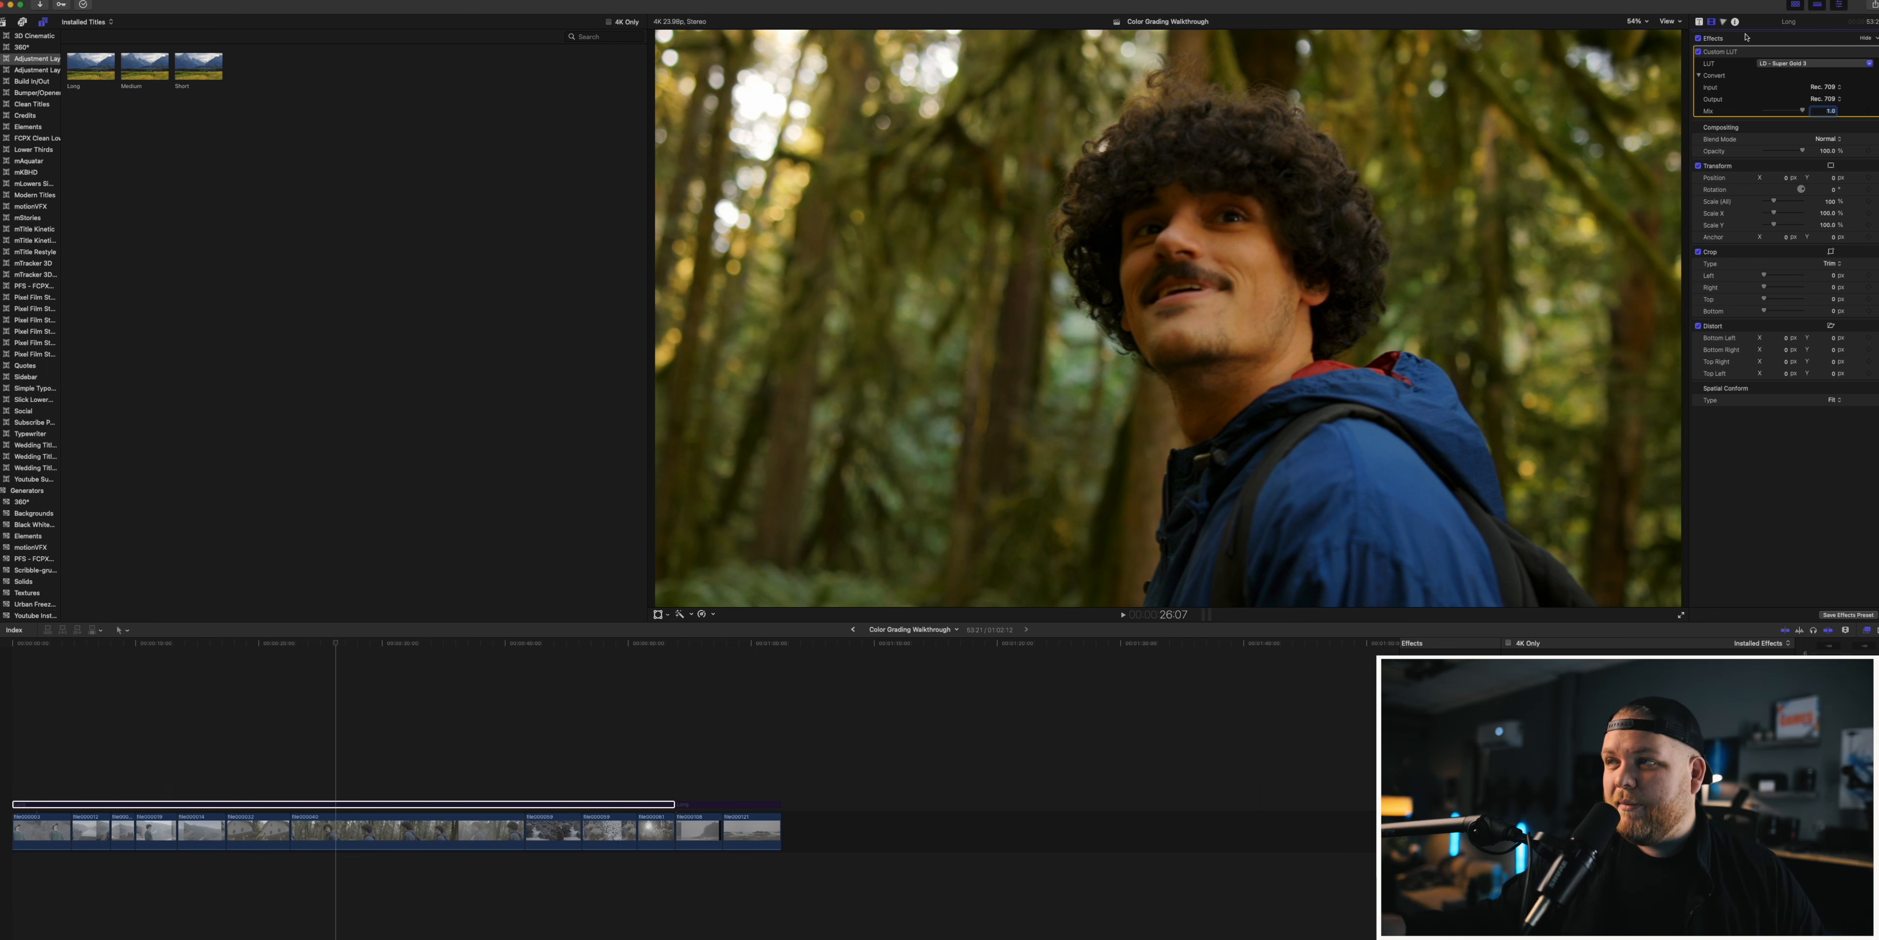
- Play back the forest clip with the adjustment layer's grade applied
left_click(319, 803)
key("space")
key("space")
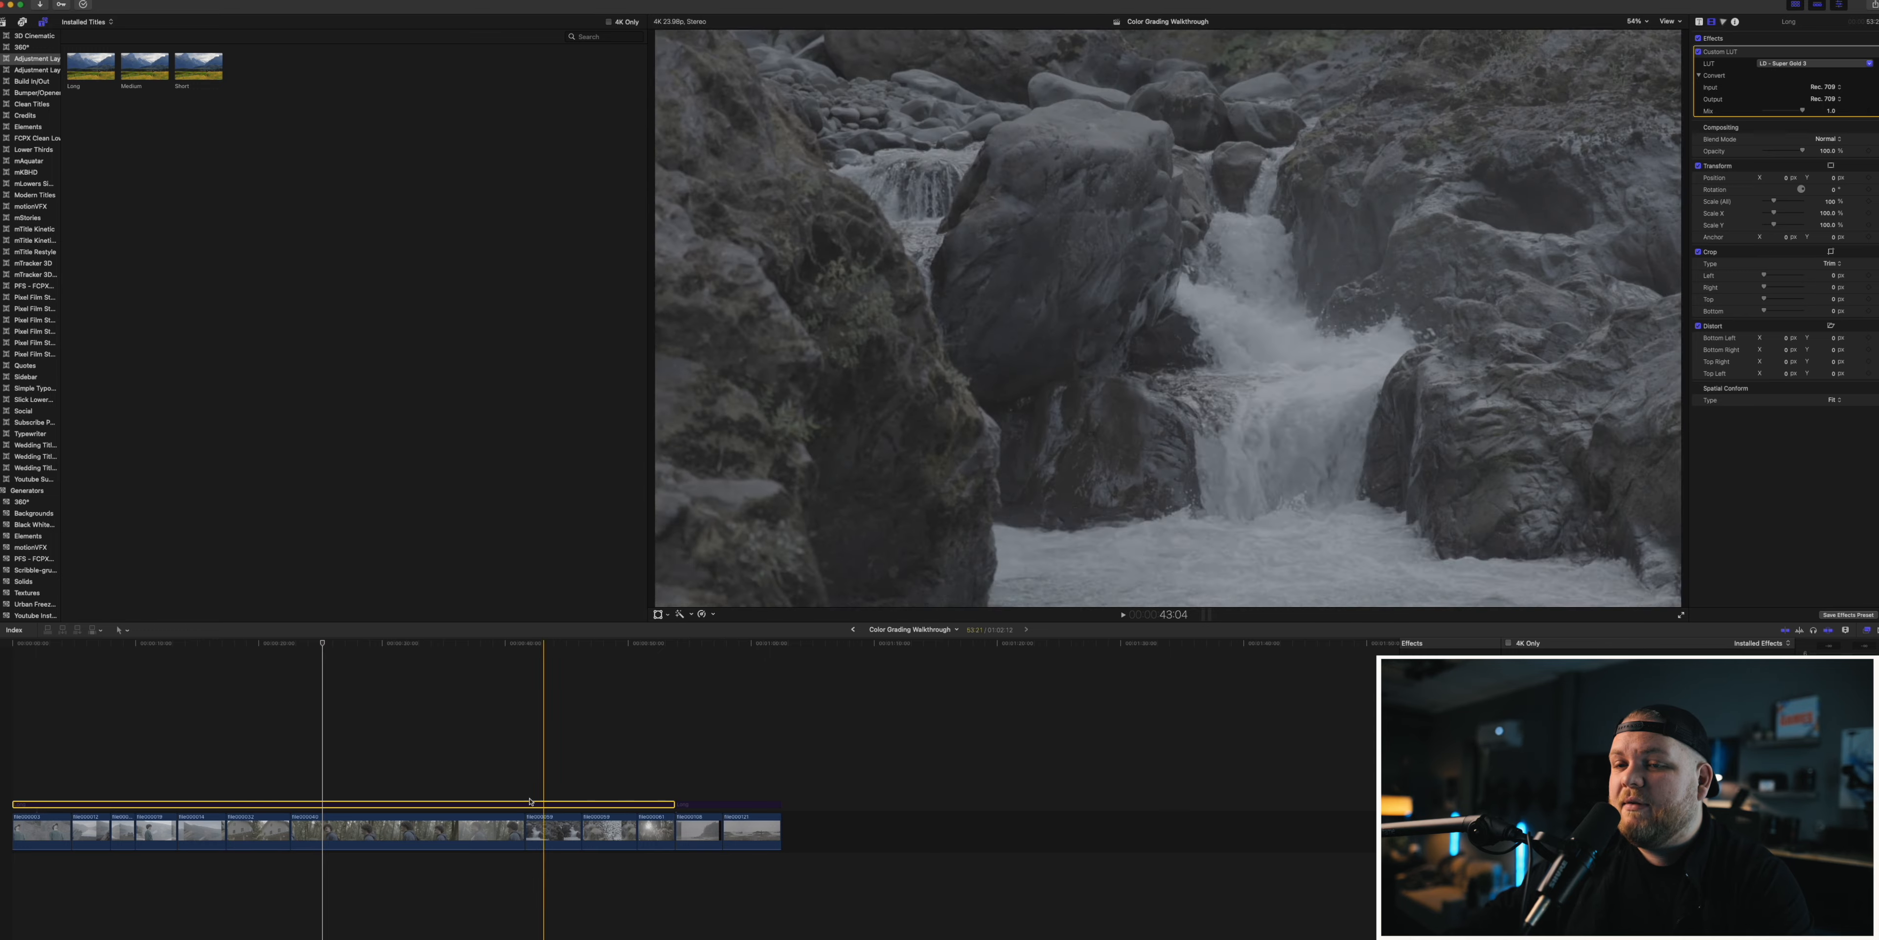
left_click(296, 764)
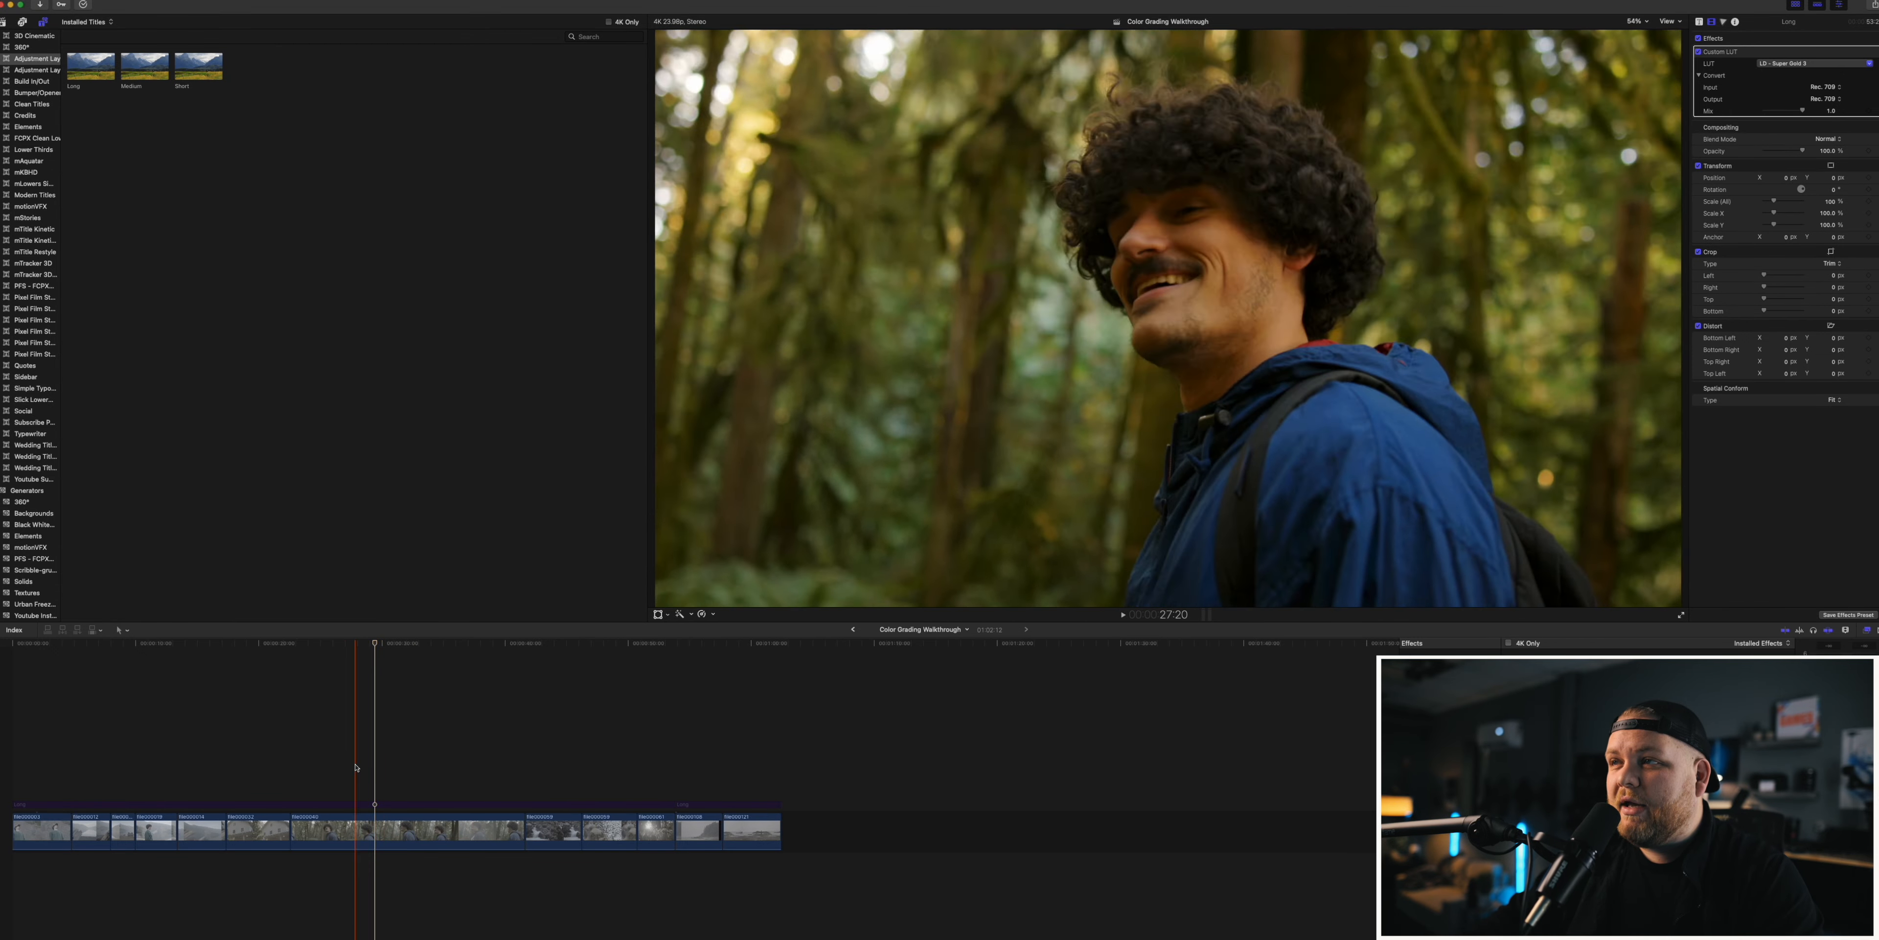
- Review the adjustment layer's available LUT choices again over the forest shot and leave its LUT as set
left_click(338, 804)
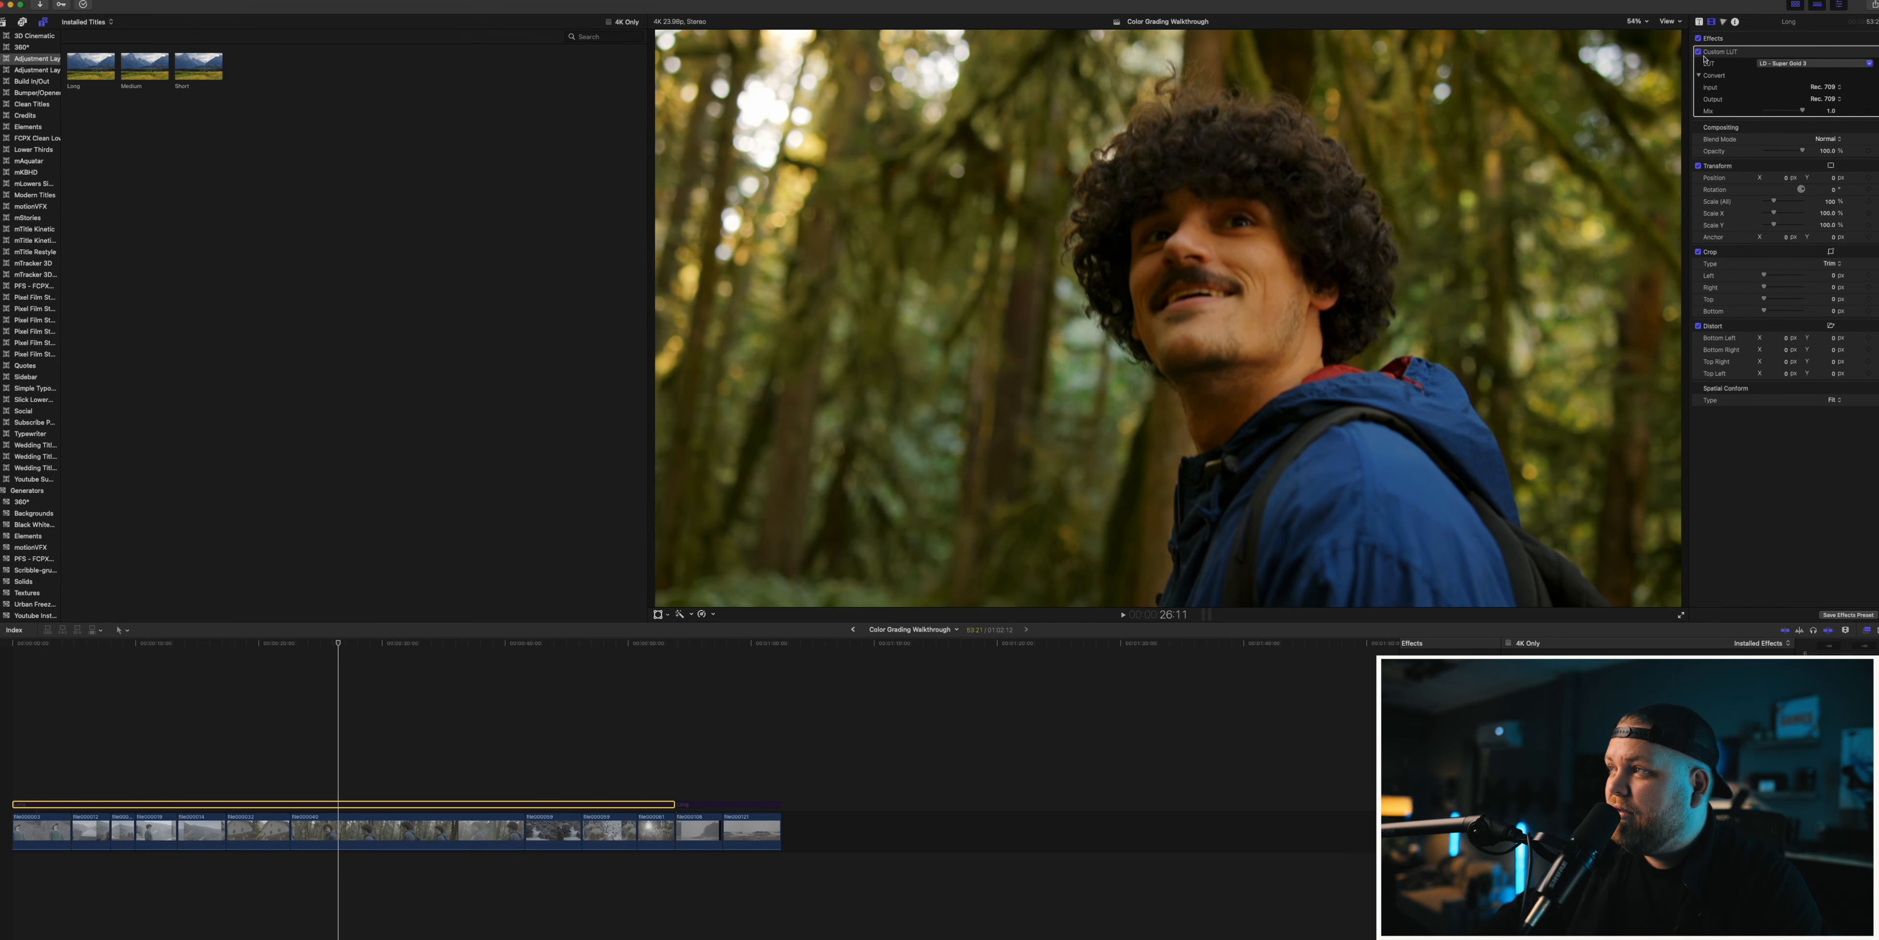
left_click(1814, 68)
mouse_move(1782, 149)
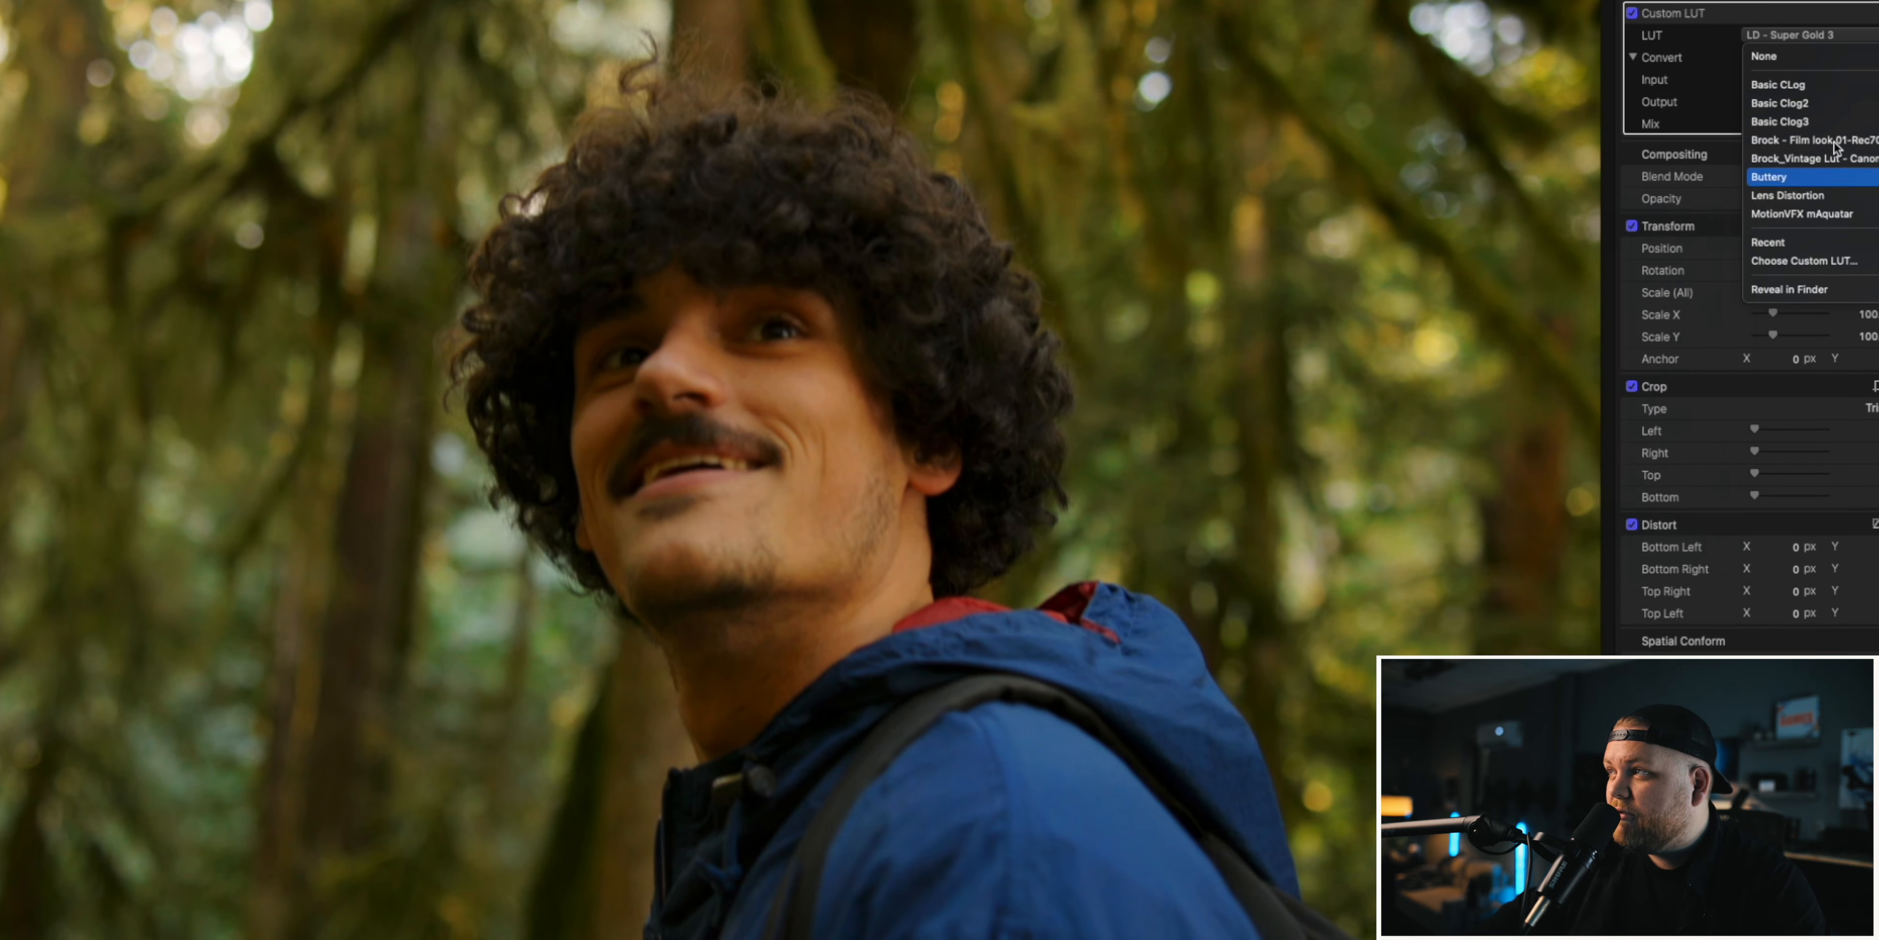
left_click(1671, 27)
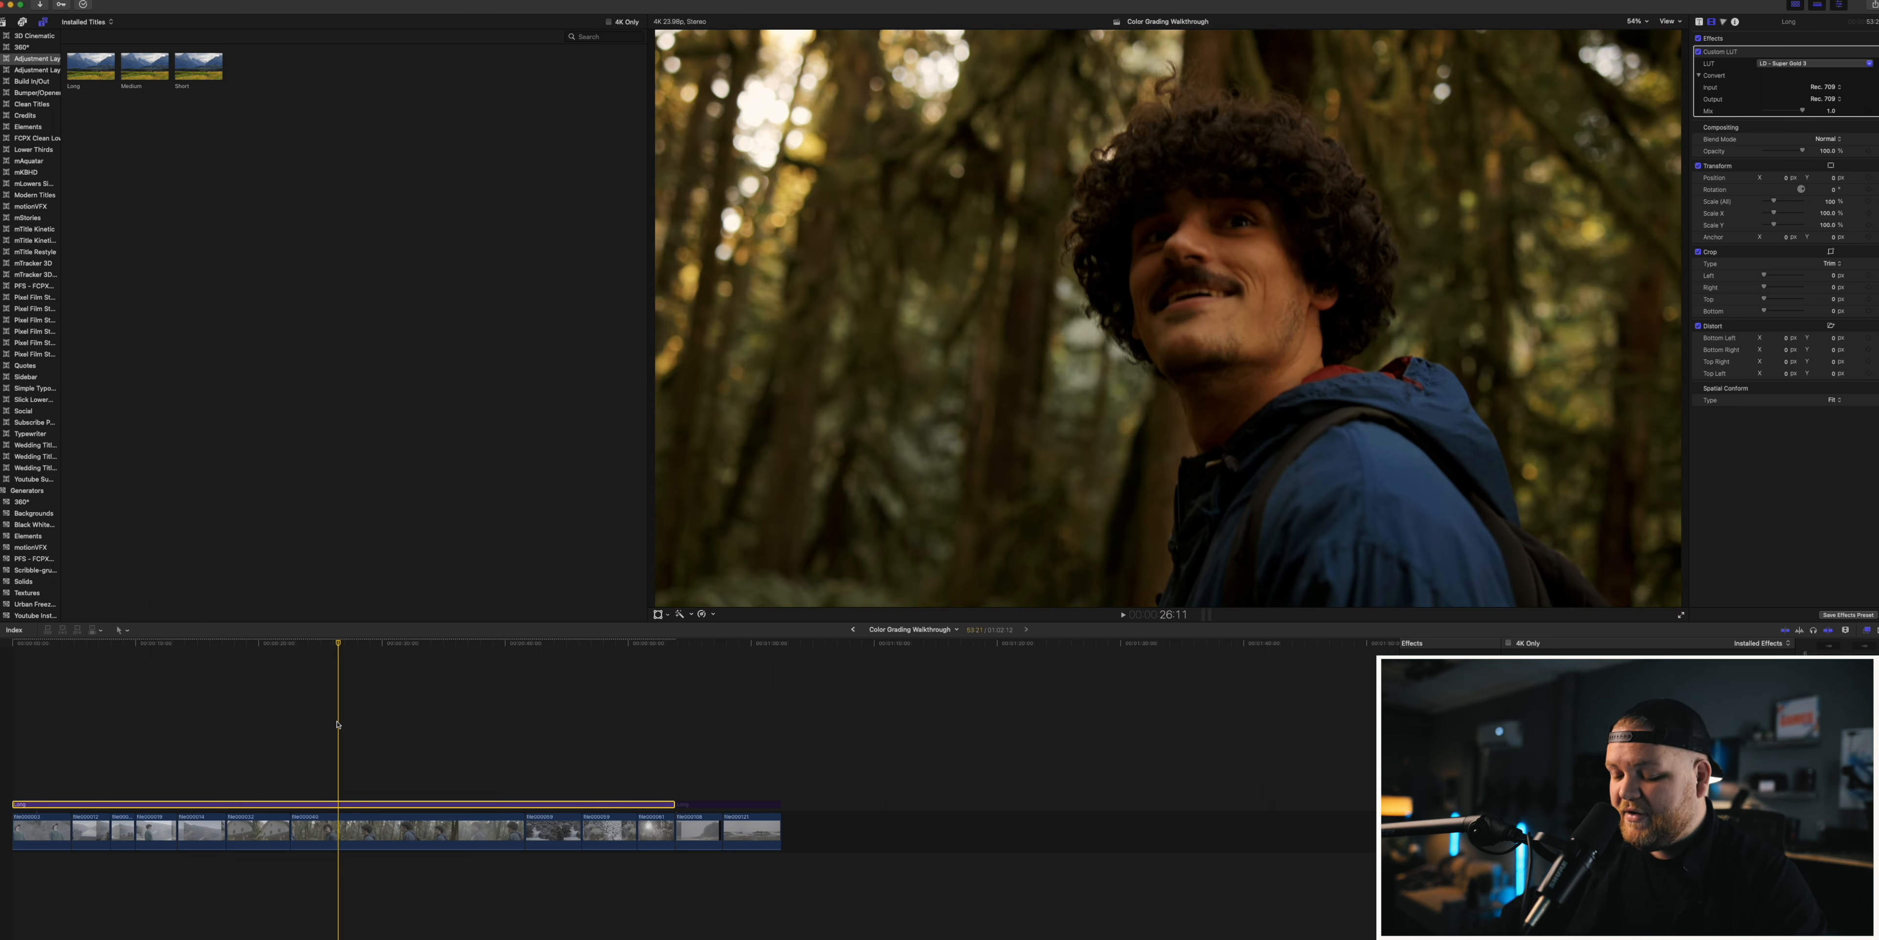
- Compare the forest shot with the adjustment layer disabled and enabled again
key("v")
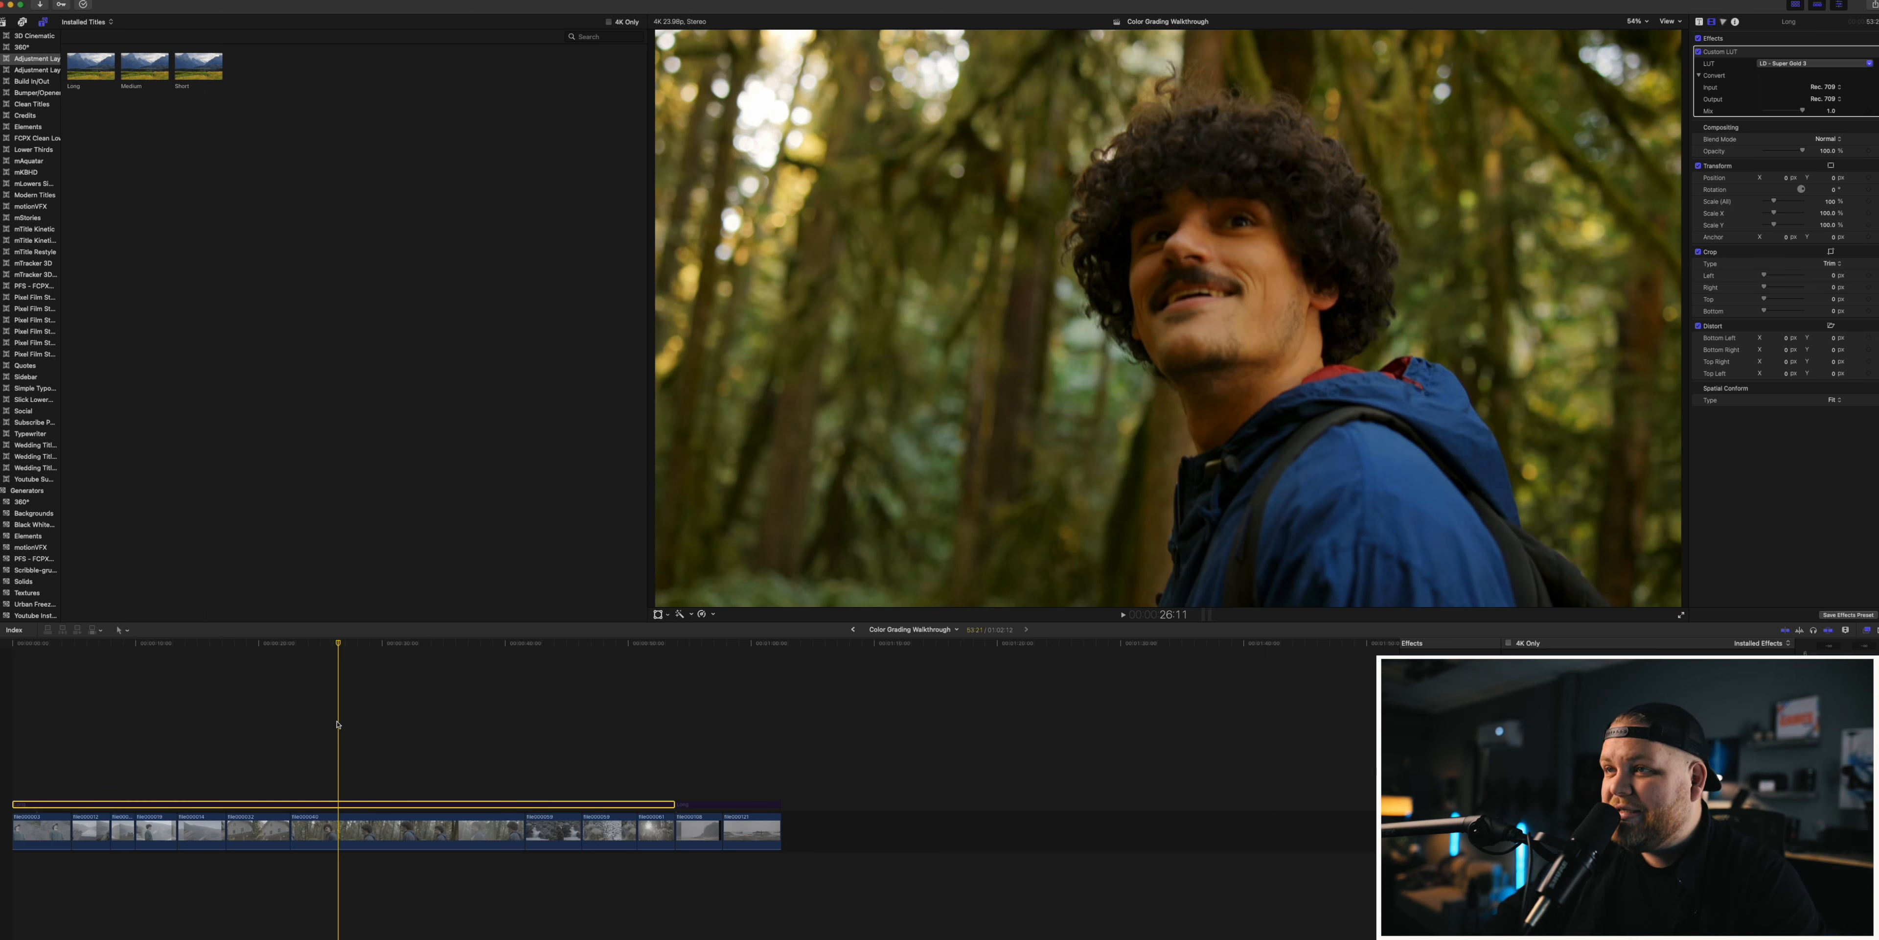
key("v")
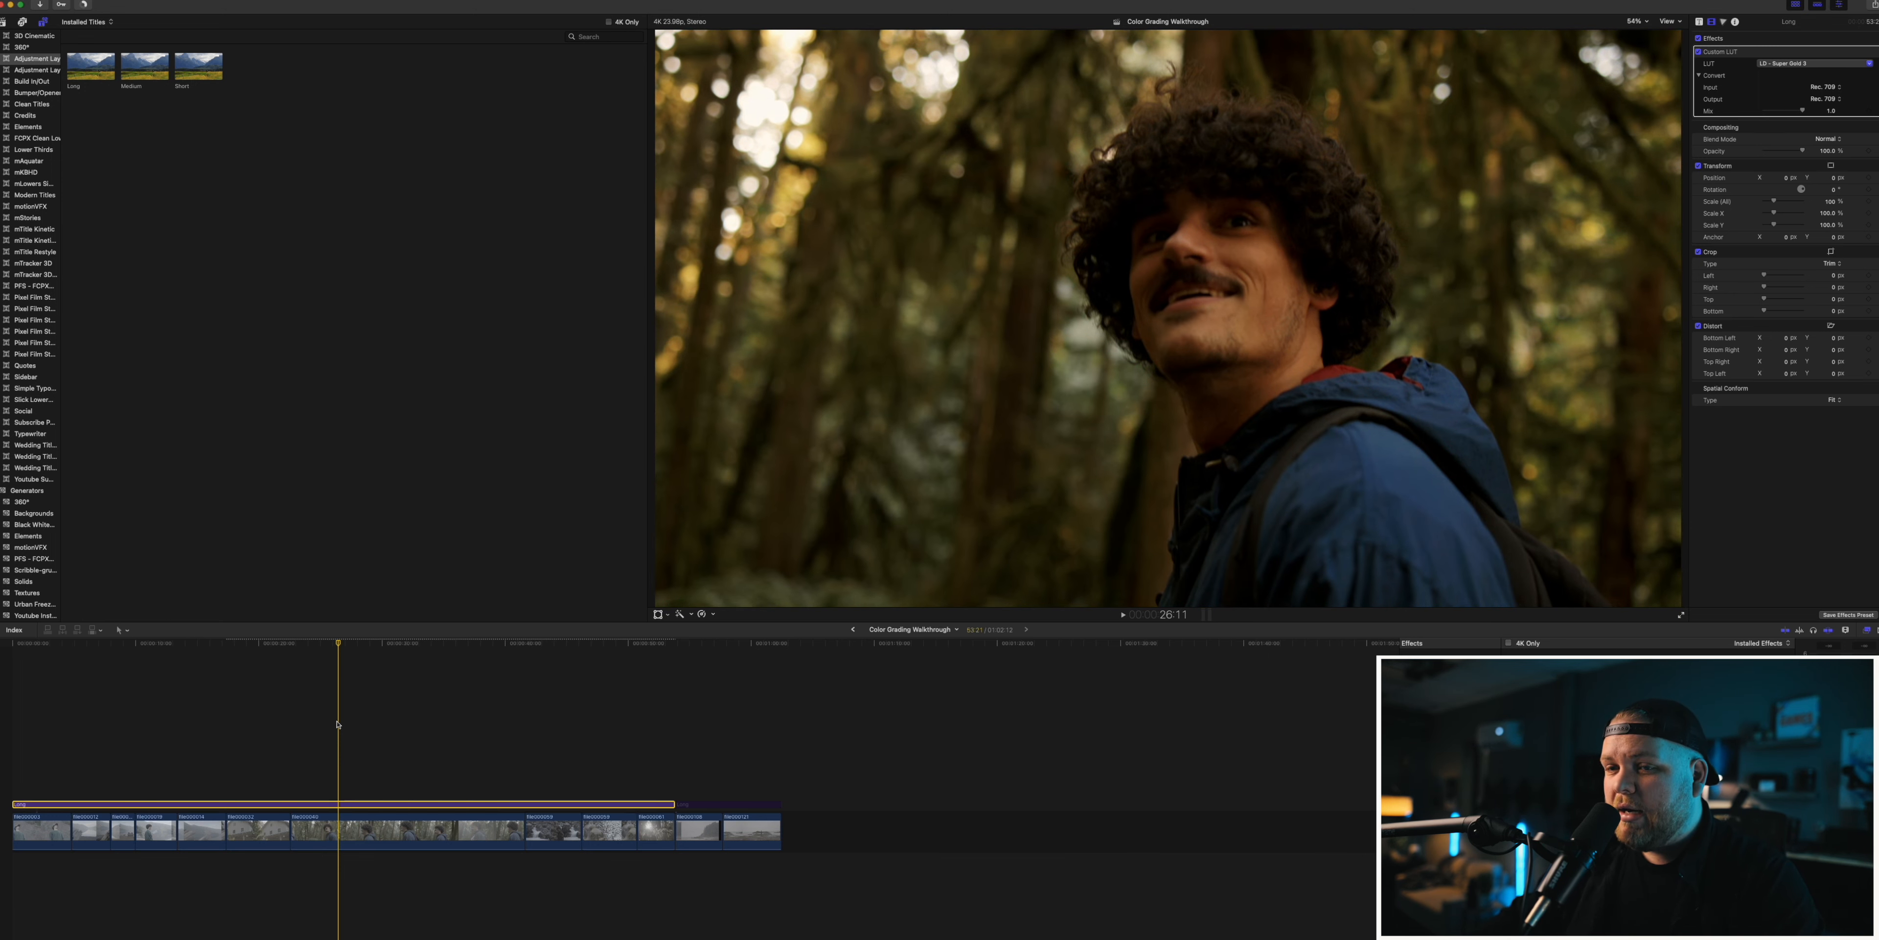
- Raise the highlights brightness slightly in the forest clip's Color Wheels 1 correction
key("j")
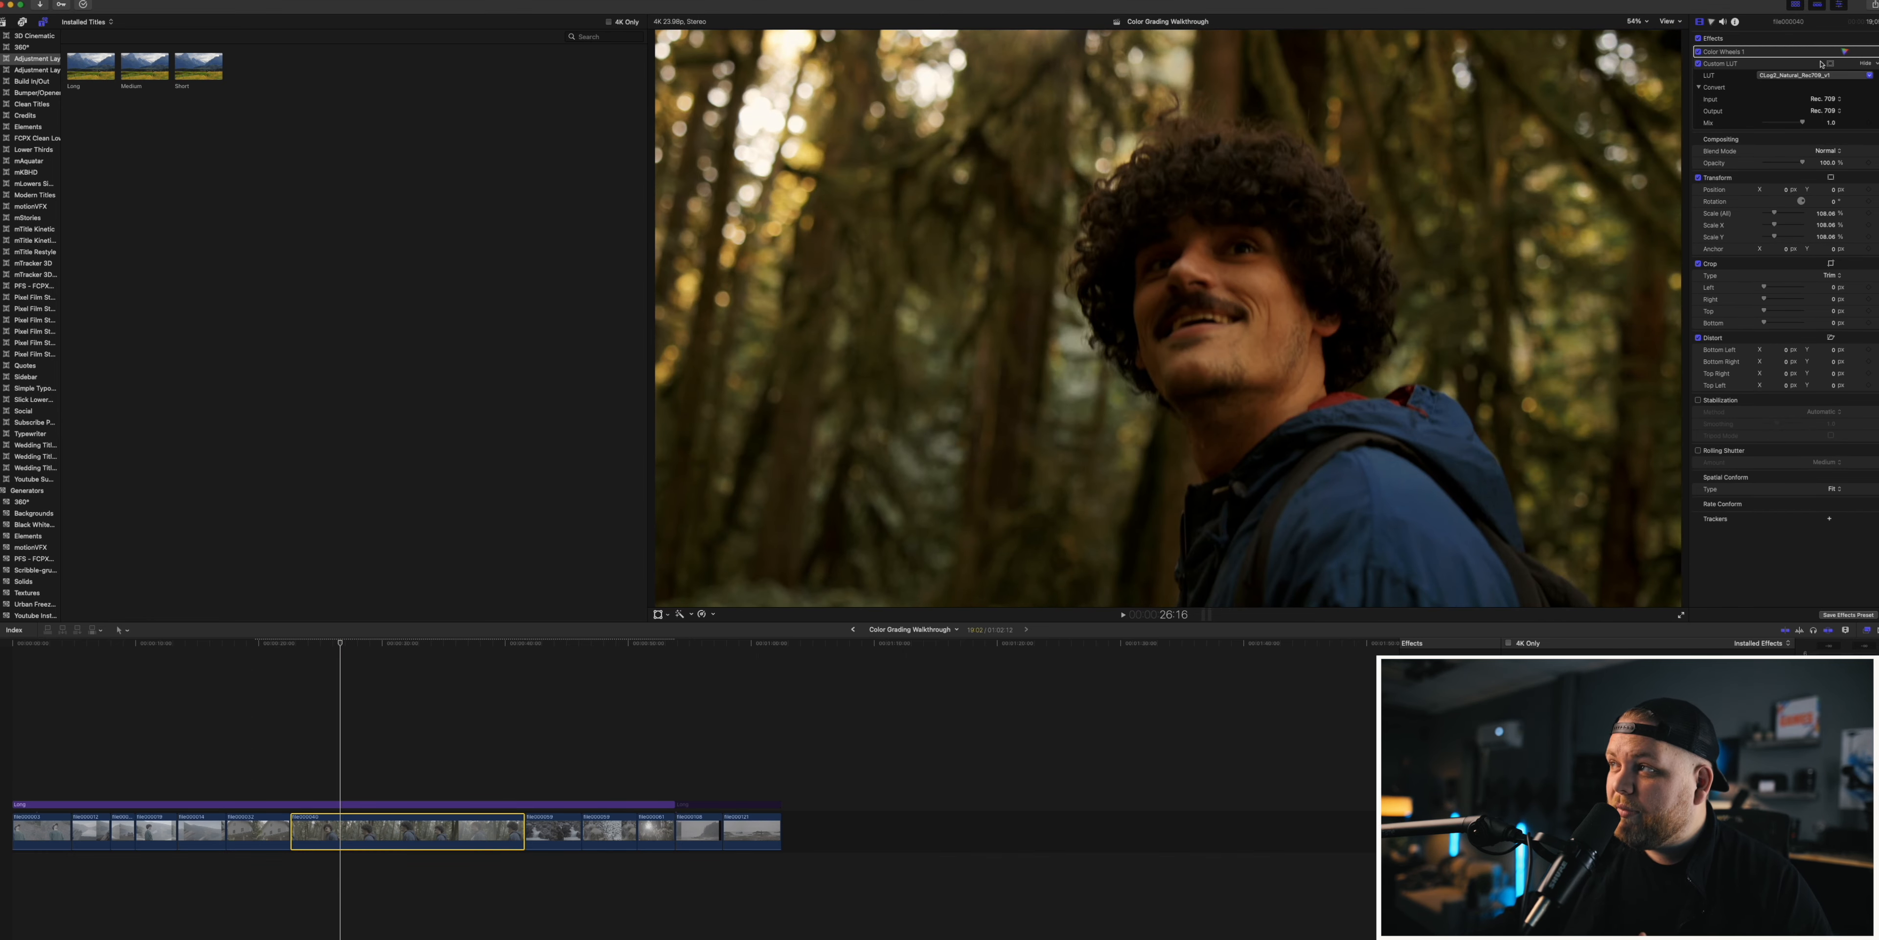
left_click(1845, 51)
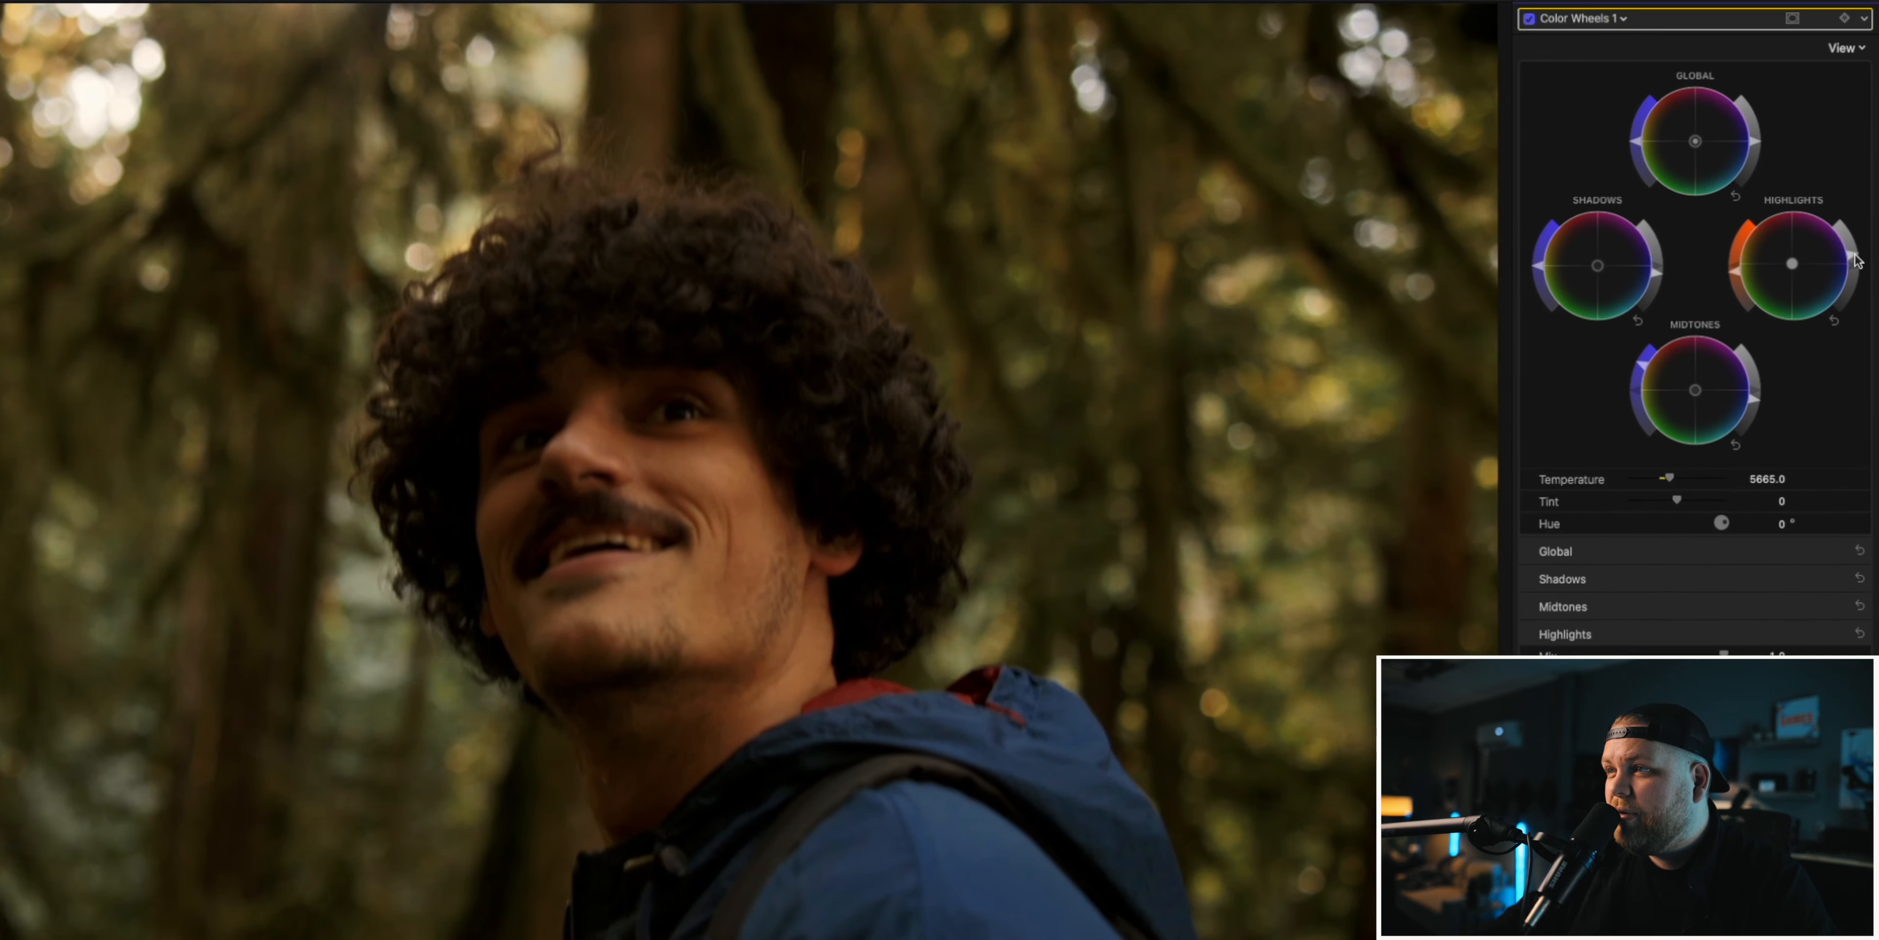
left_click_drag(1873, 165, 1874, 159)
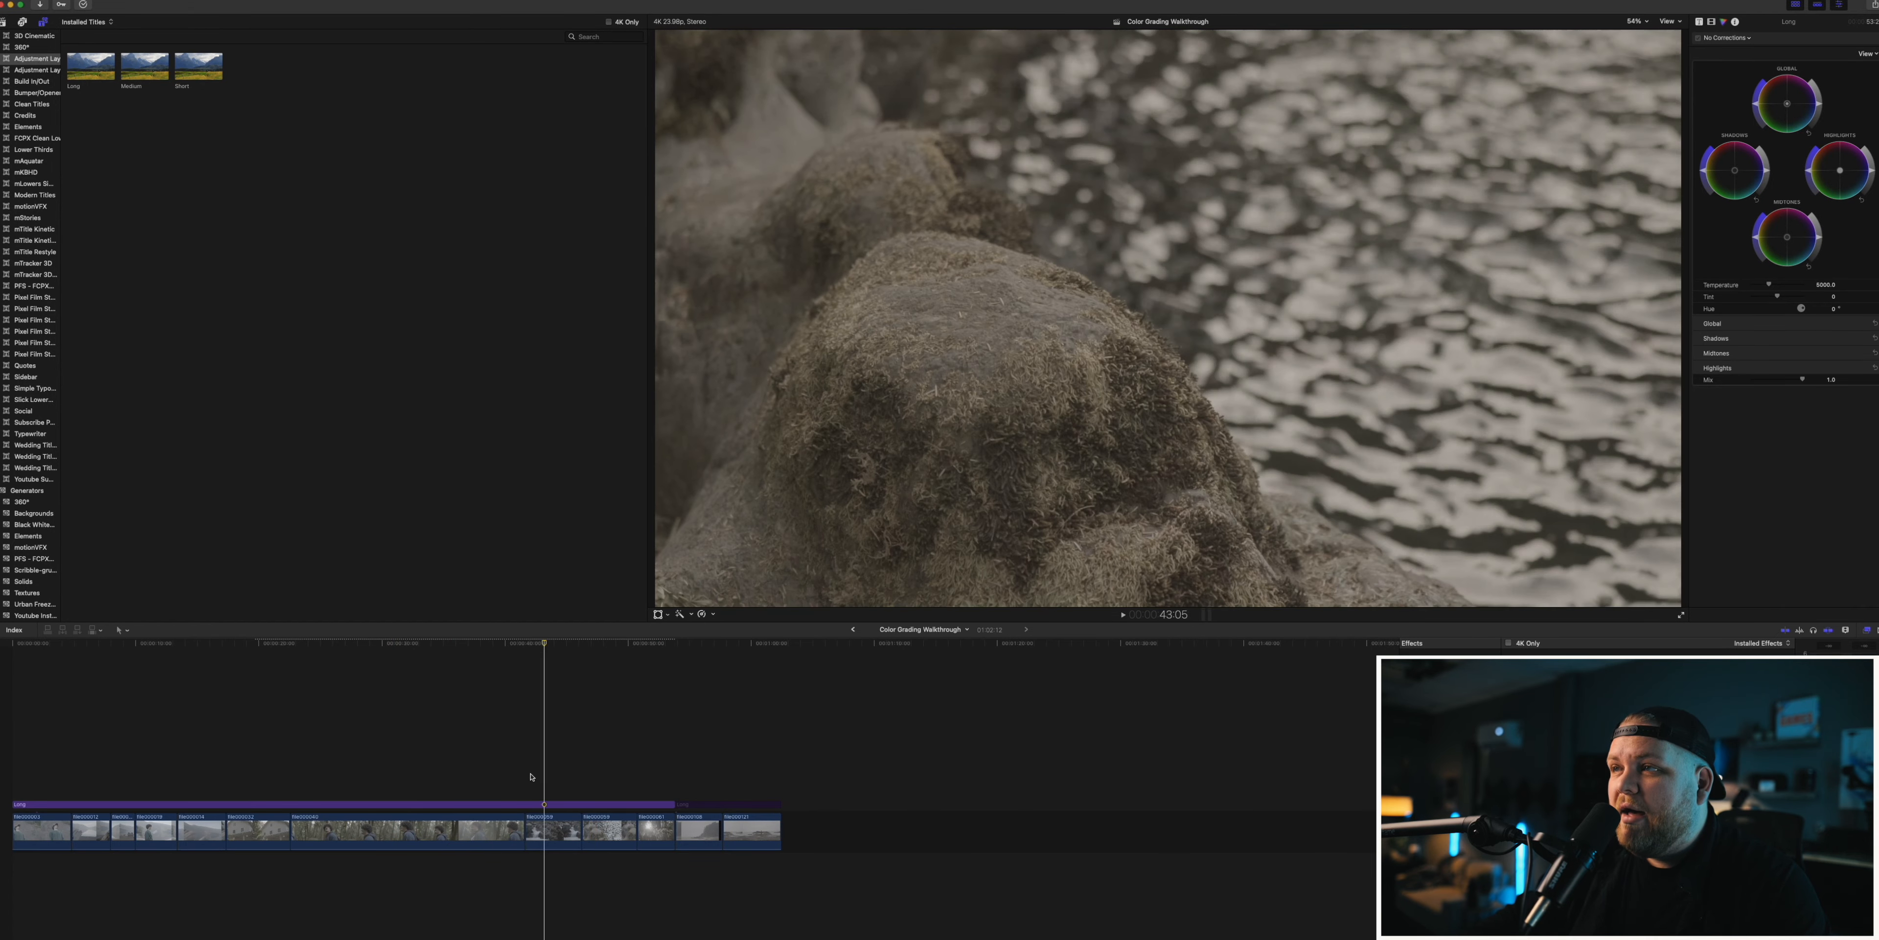
- Turn on the waterfall clip's effects and play back the graded footage full screen
left_click(504, 778)
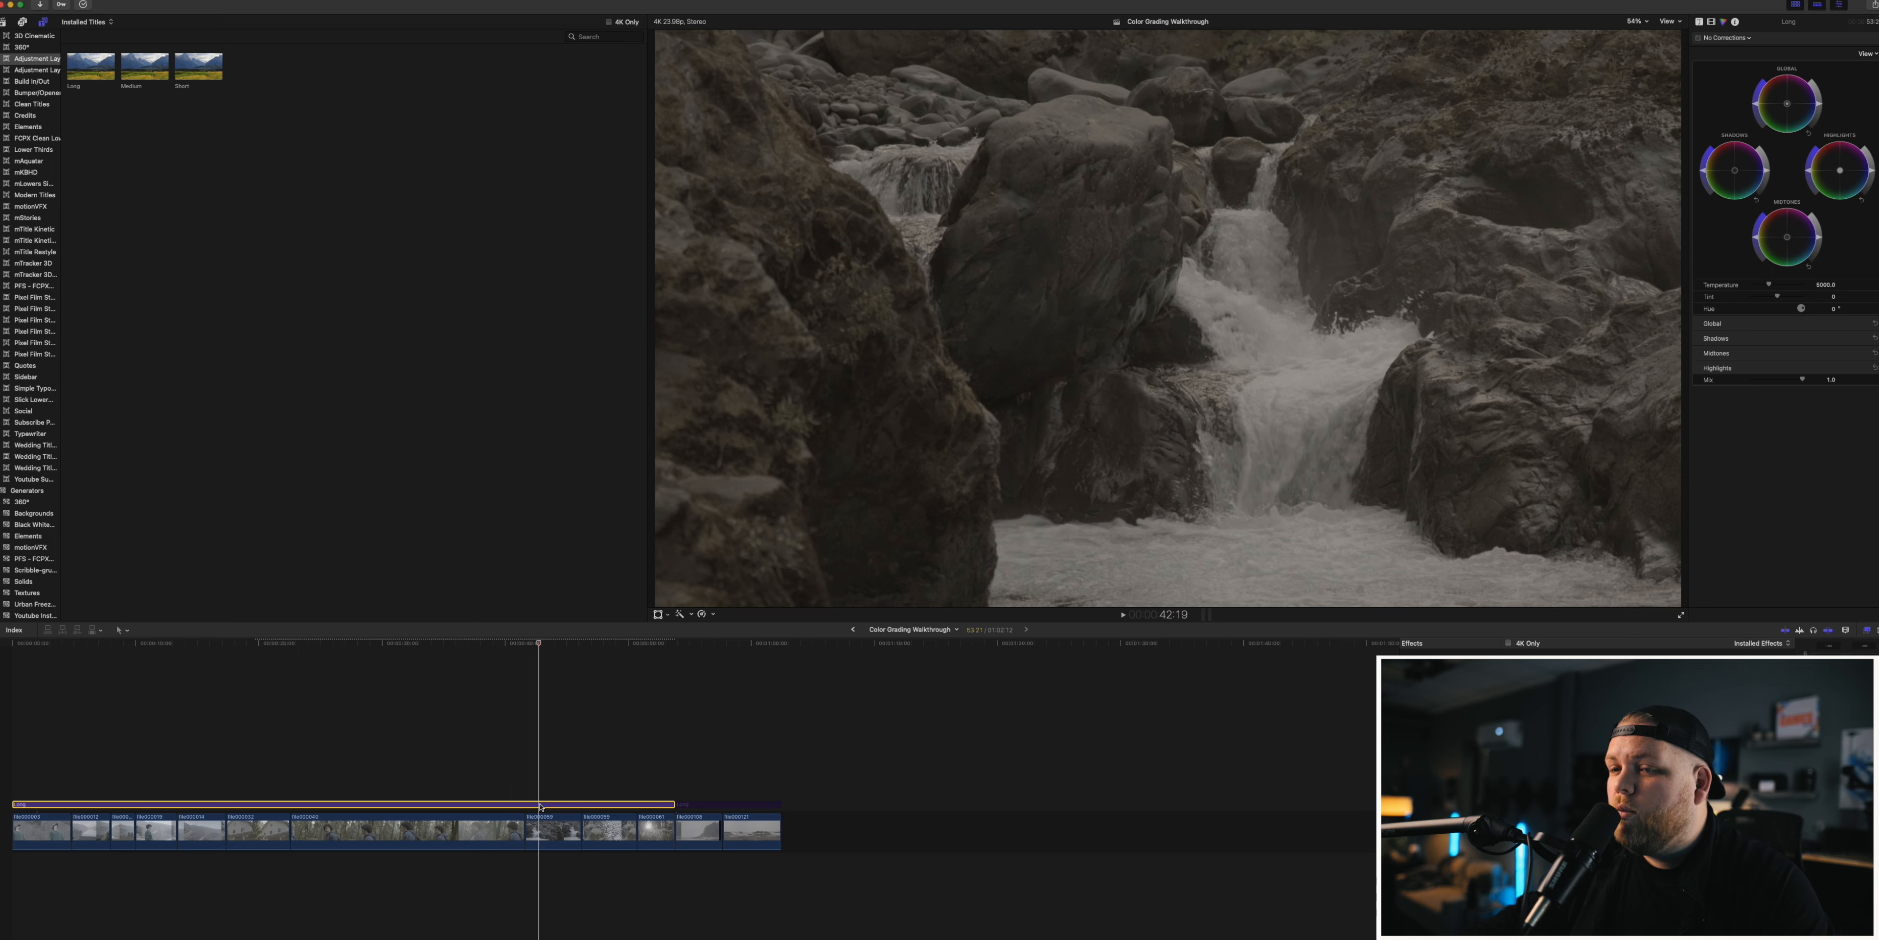
left_click(547, 829)
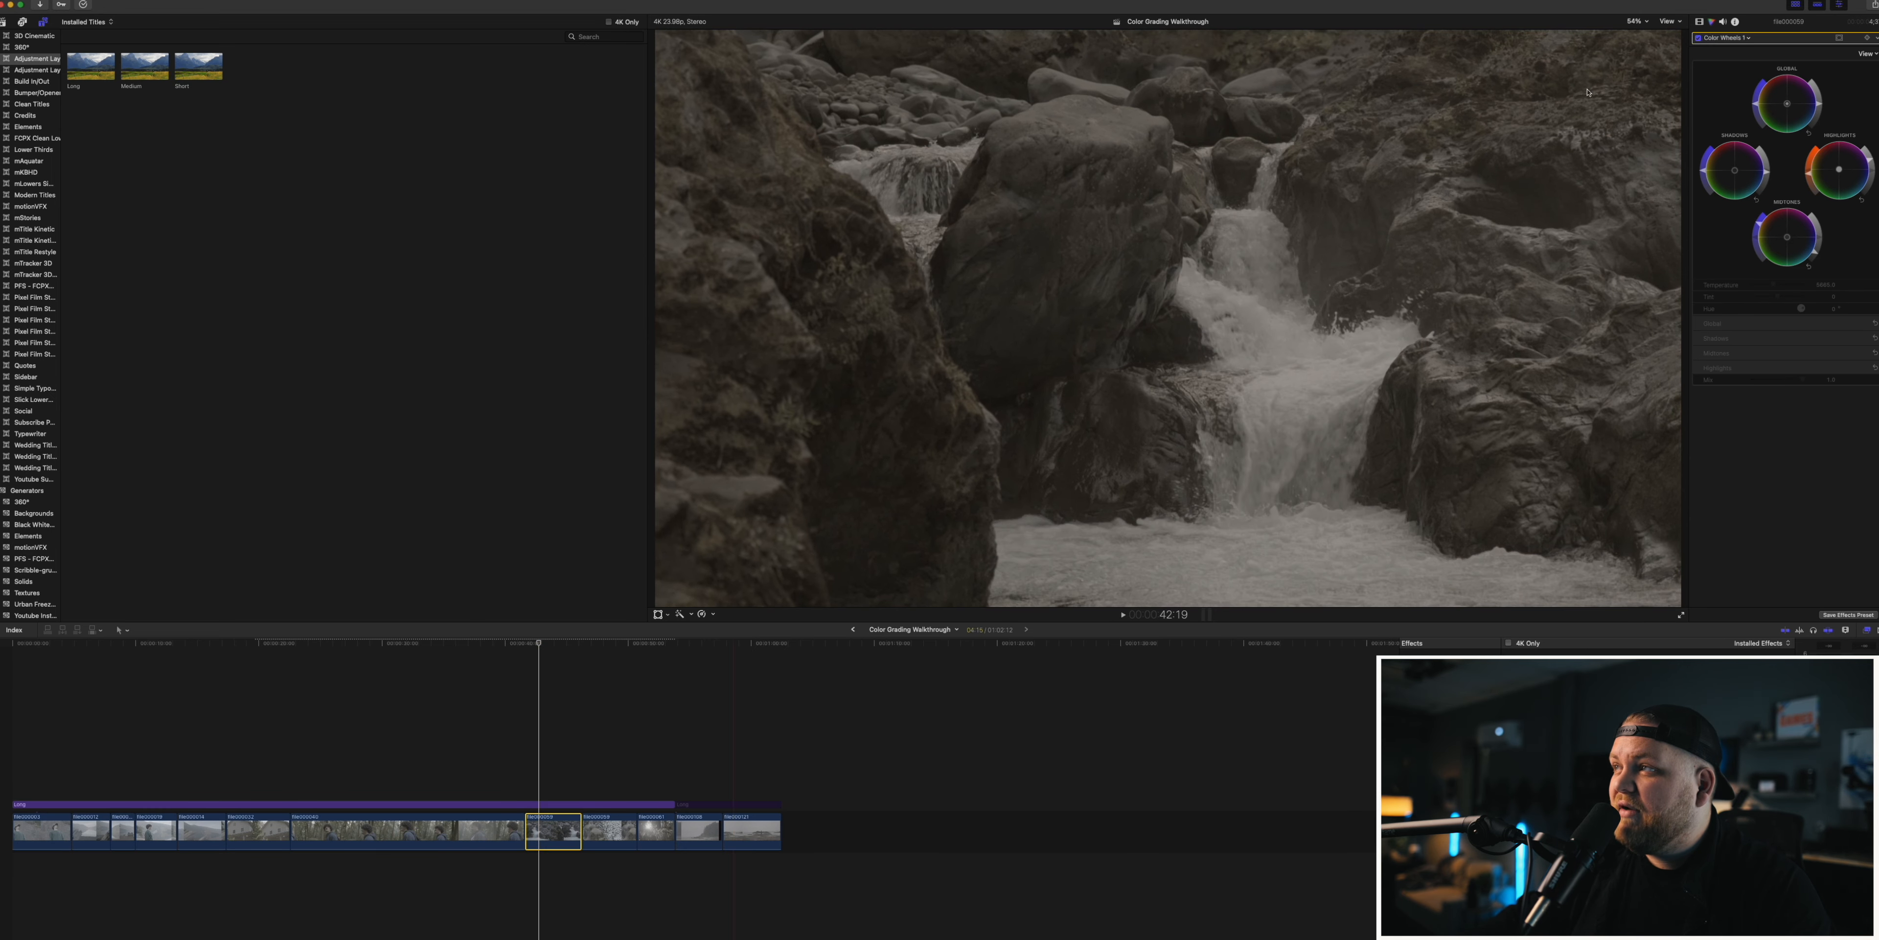
left_click(1701, 22)
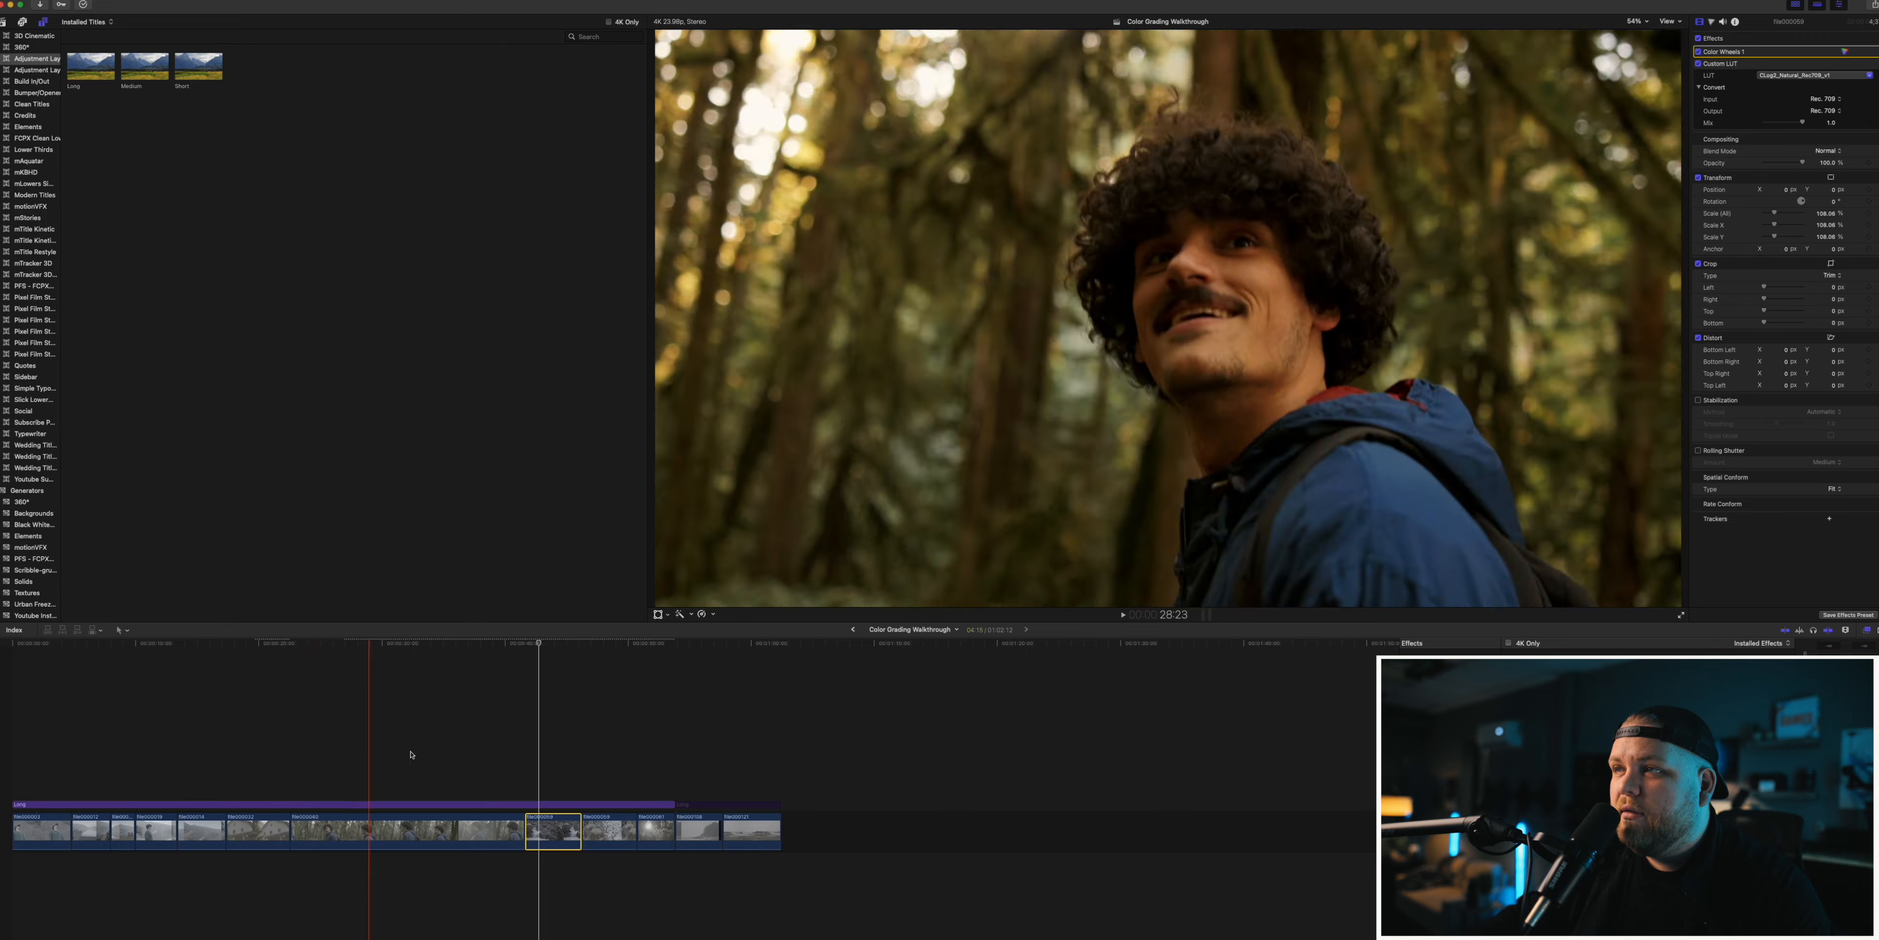
key("space")
left_click(1681, 616)
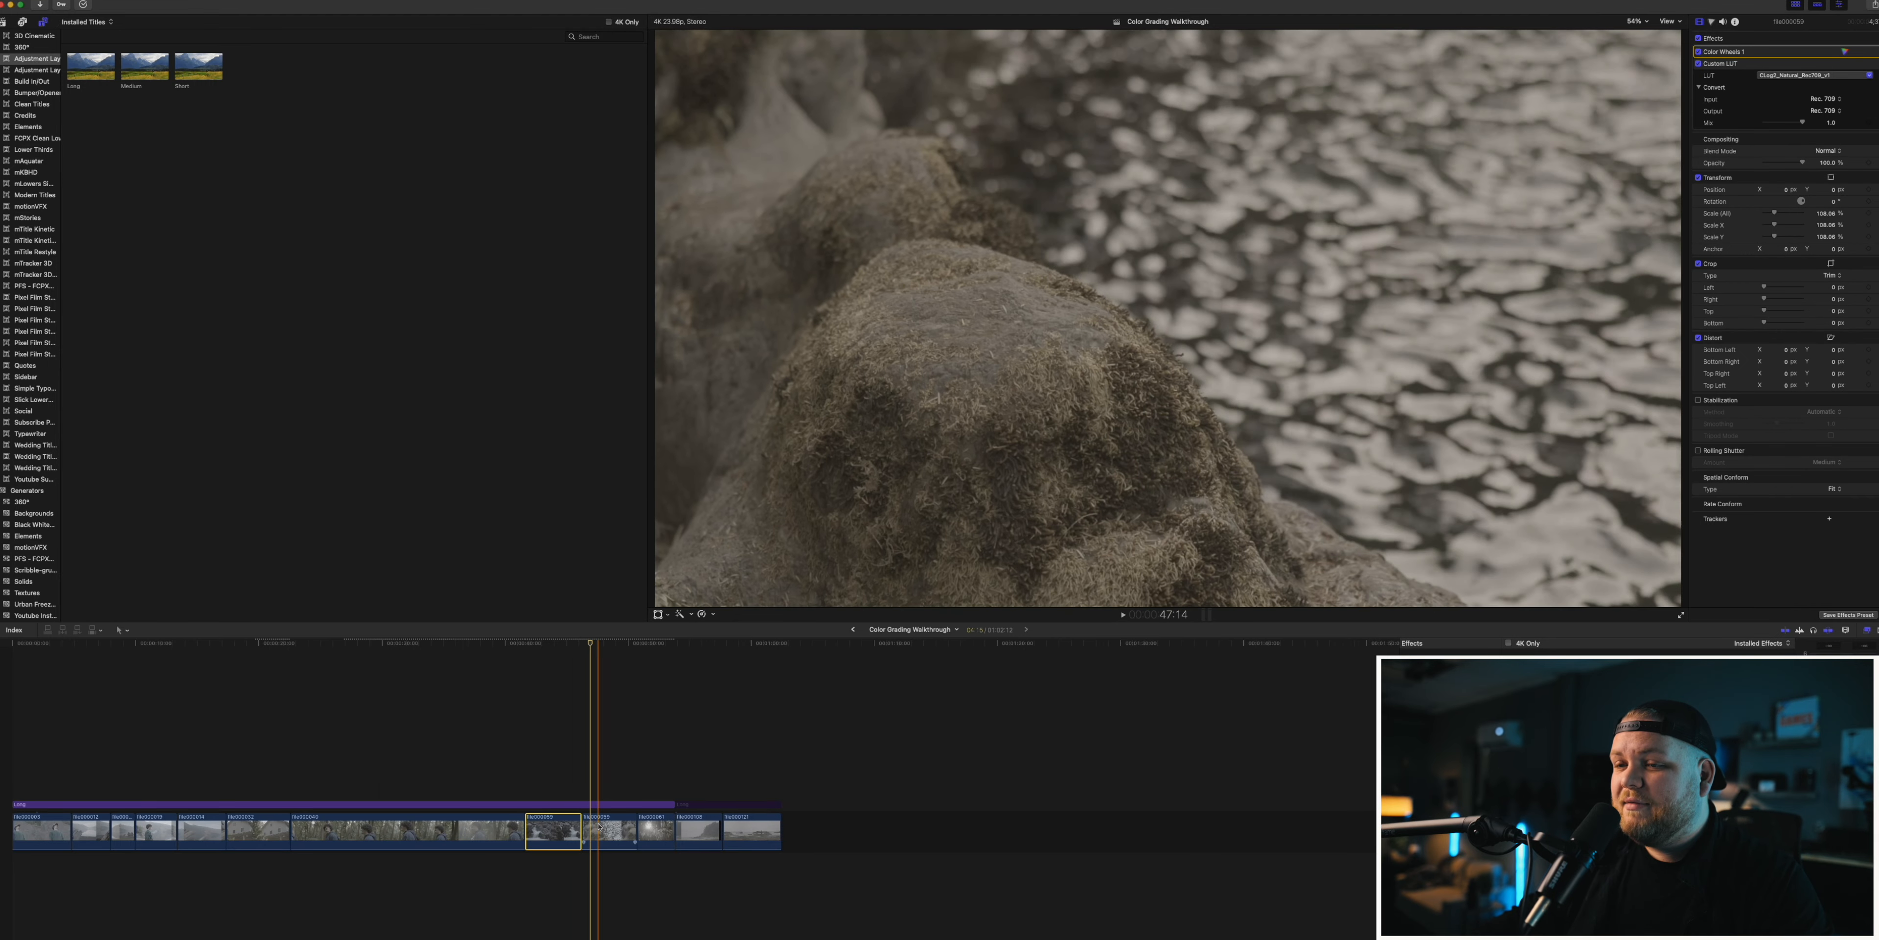
- Turn on the effects of the mossy rock clip and the clip after it, and play the forest footage full screen
left_click(598, 826)
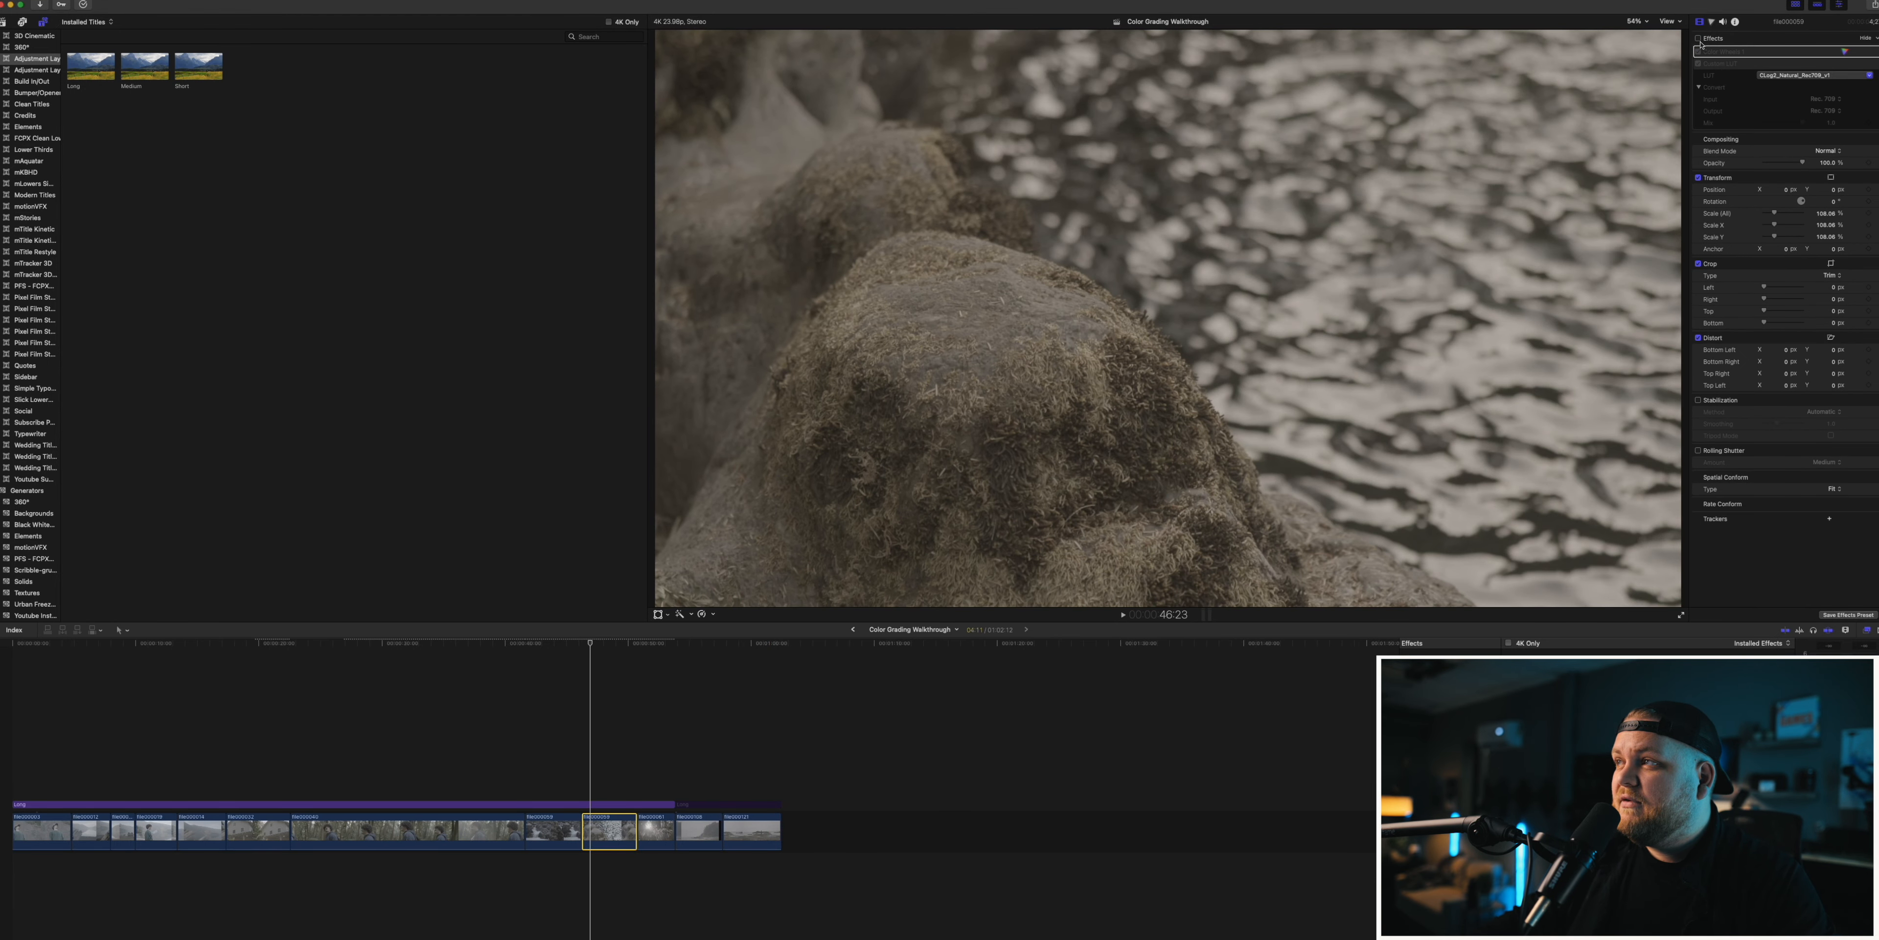
left_click(1698, 38)
left_click(656, 831)
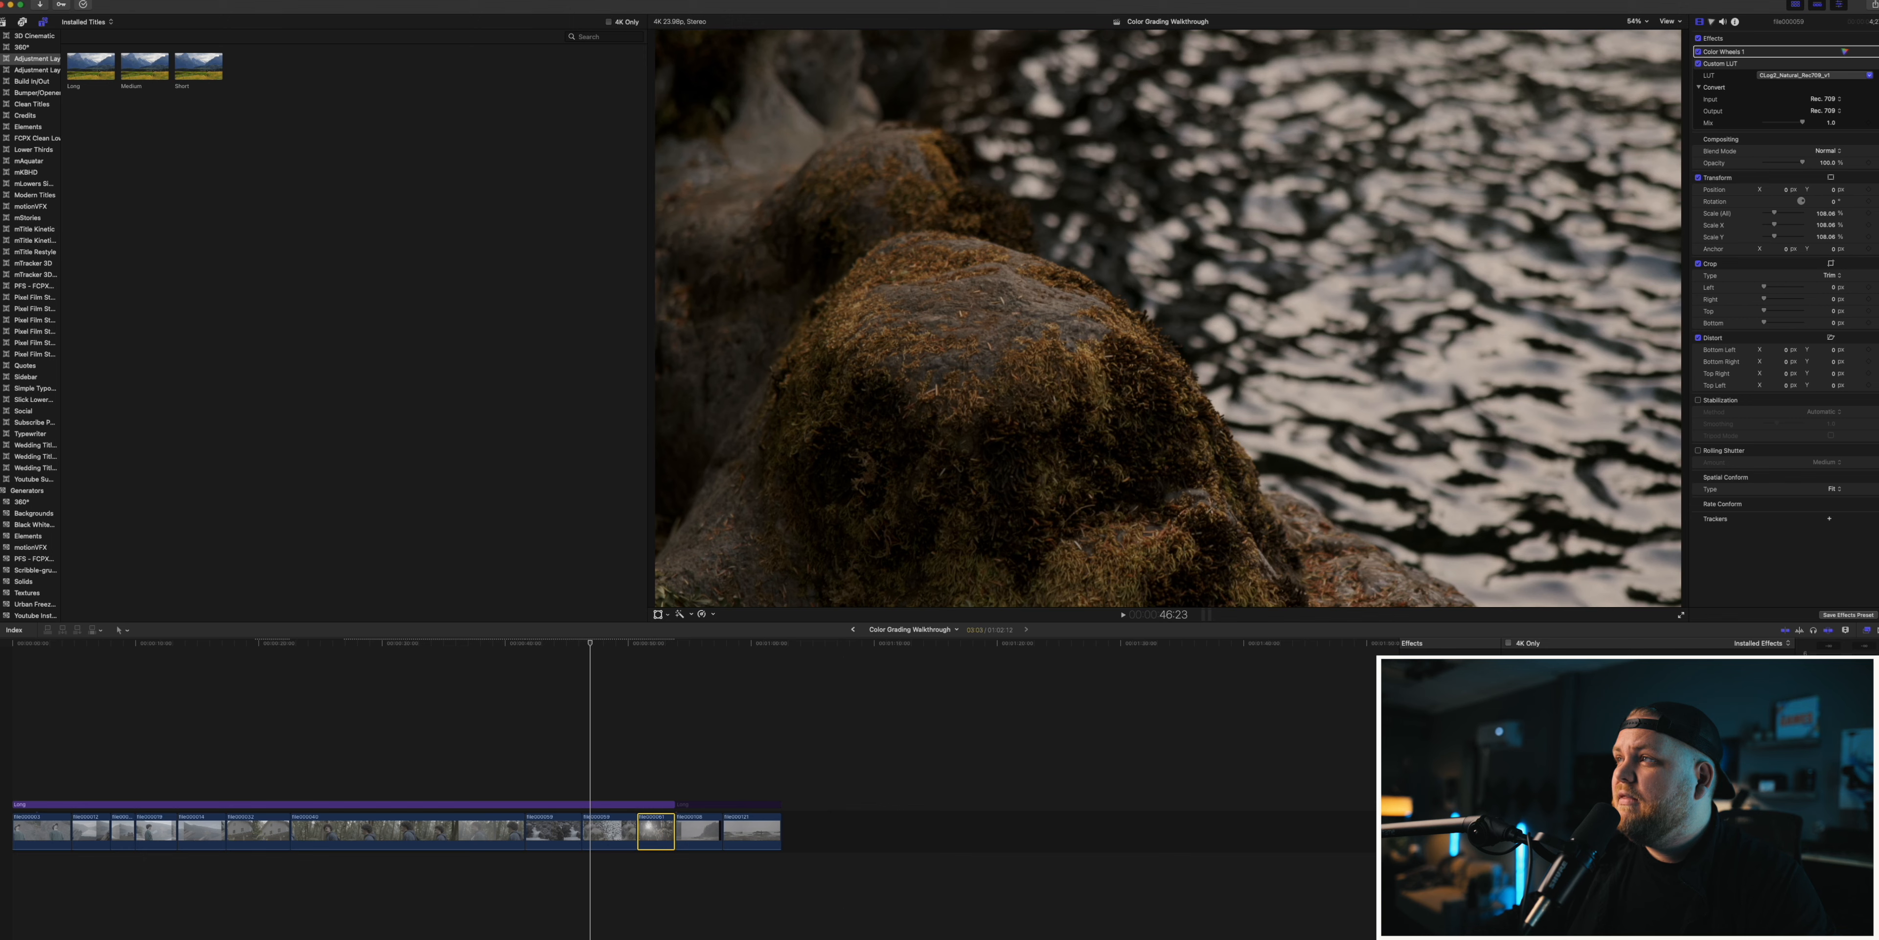
left_click(1698, 38)
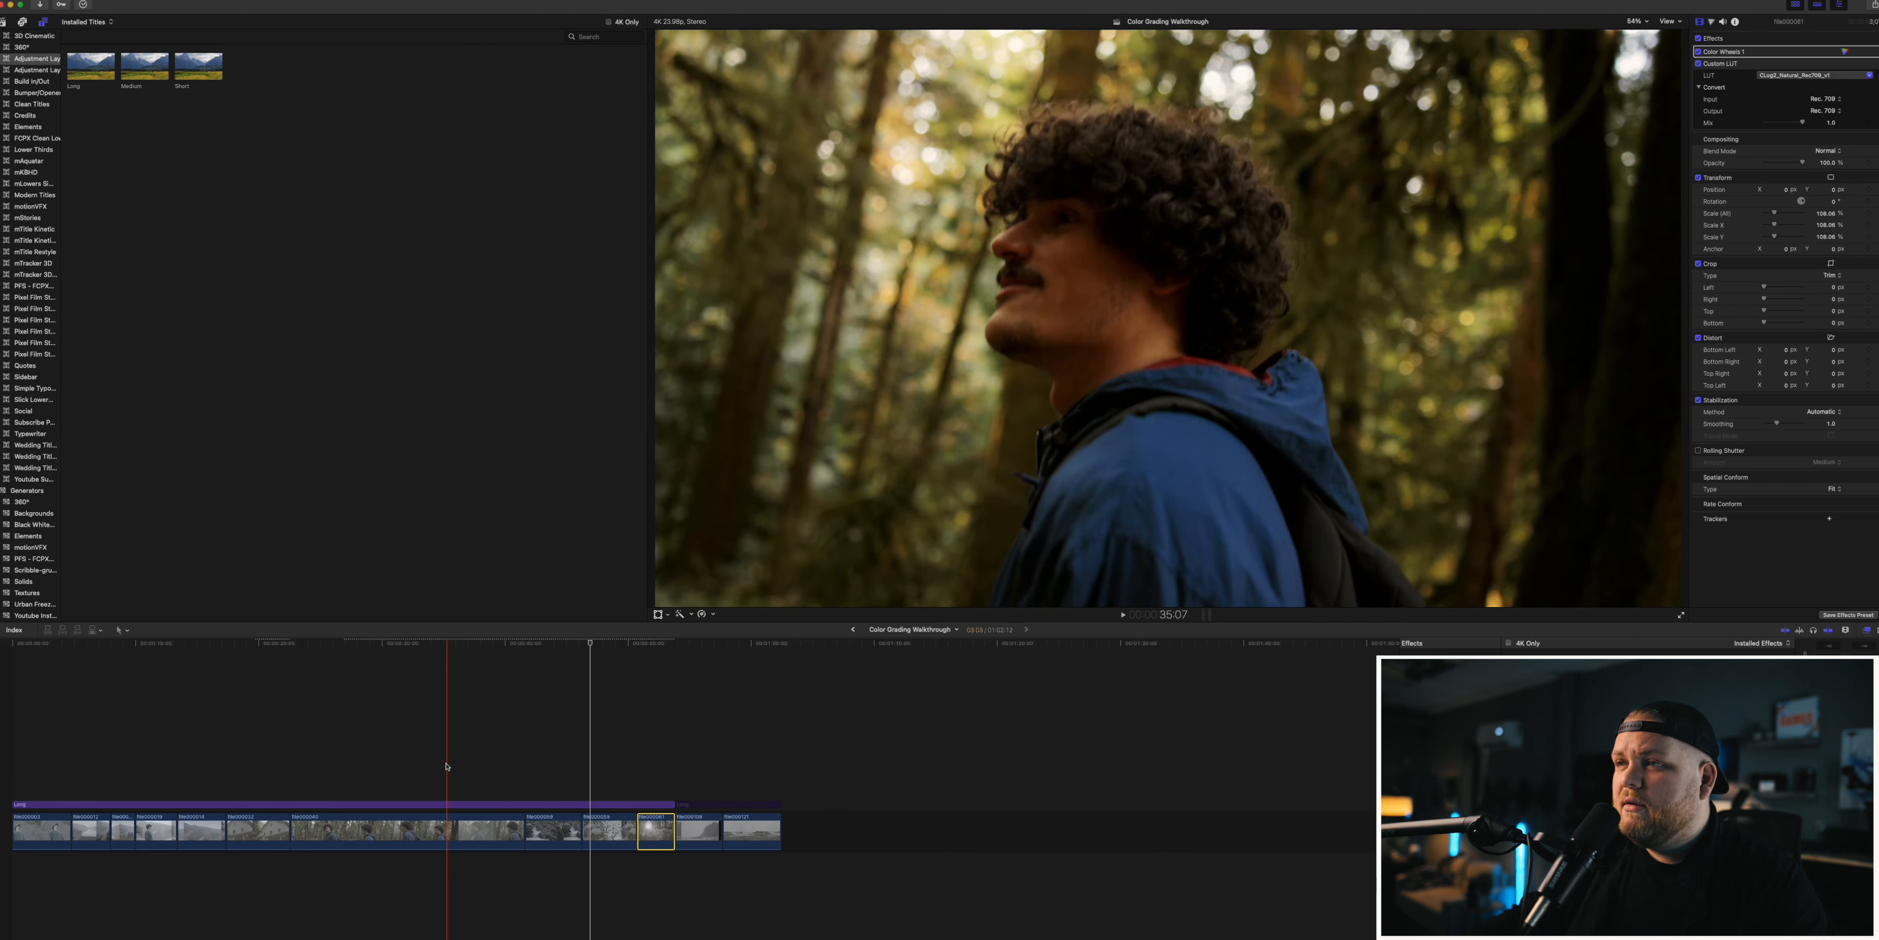
left_click(412, 756)
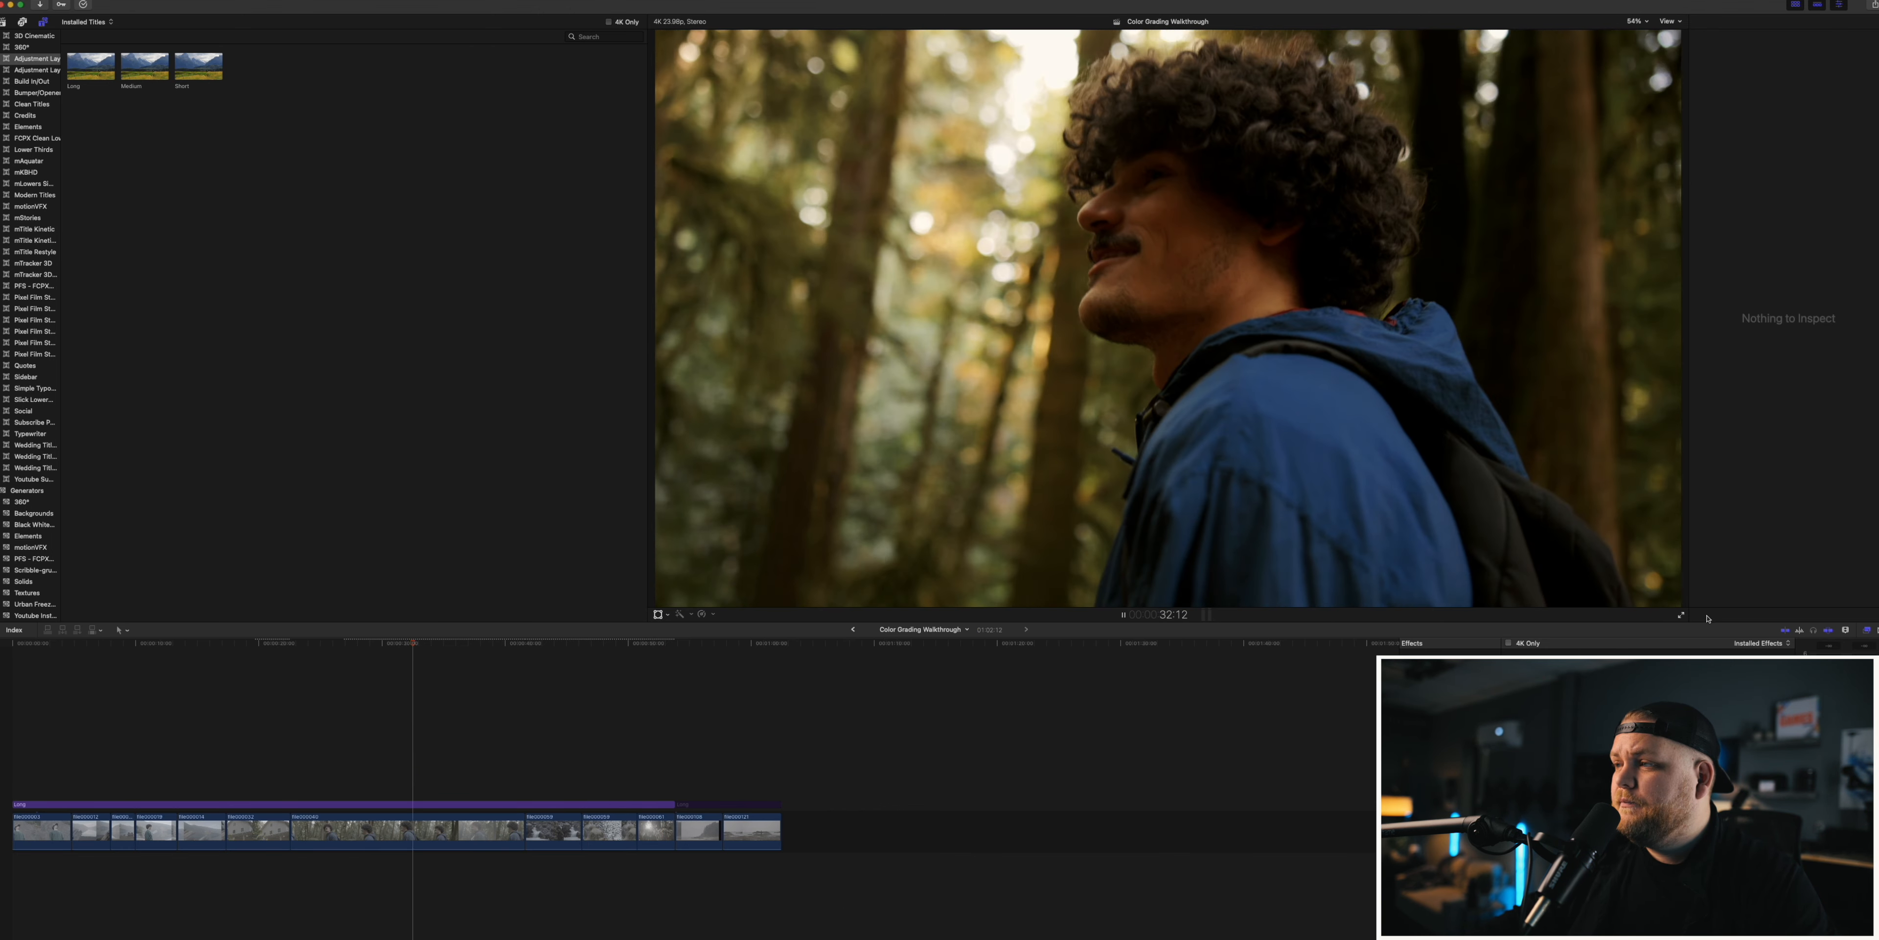
left_click(1681, 617)
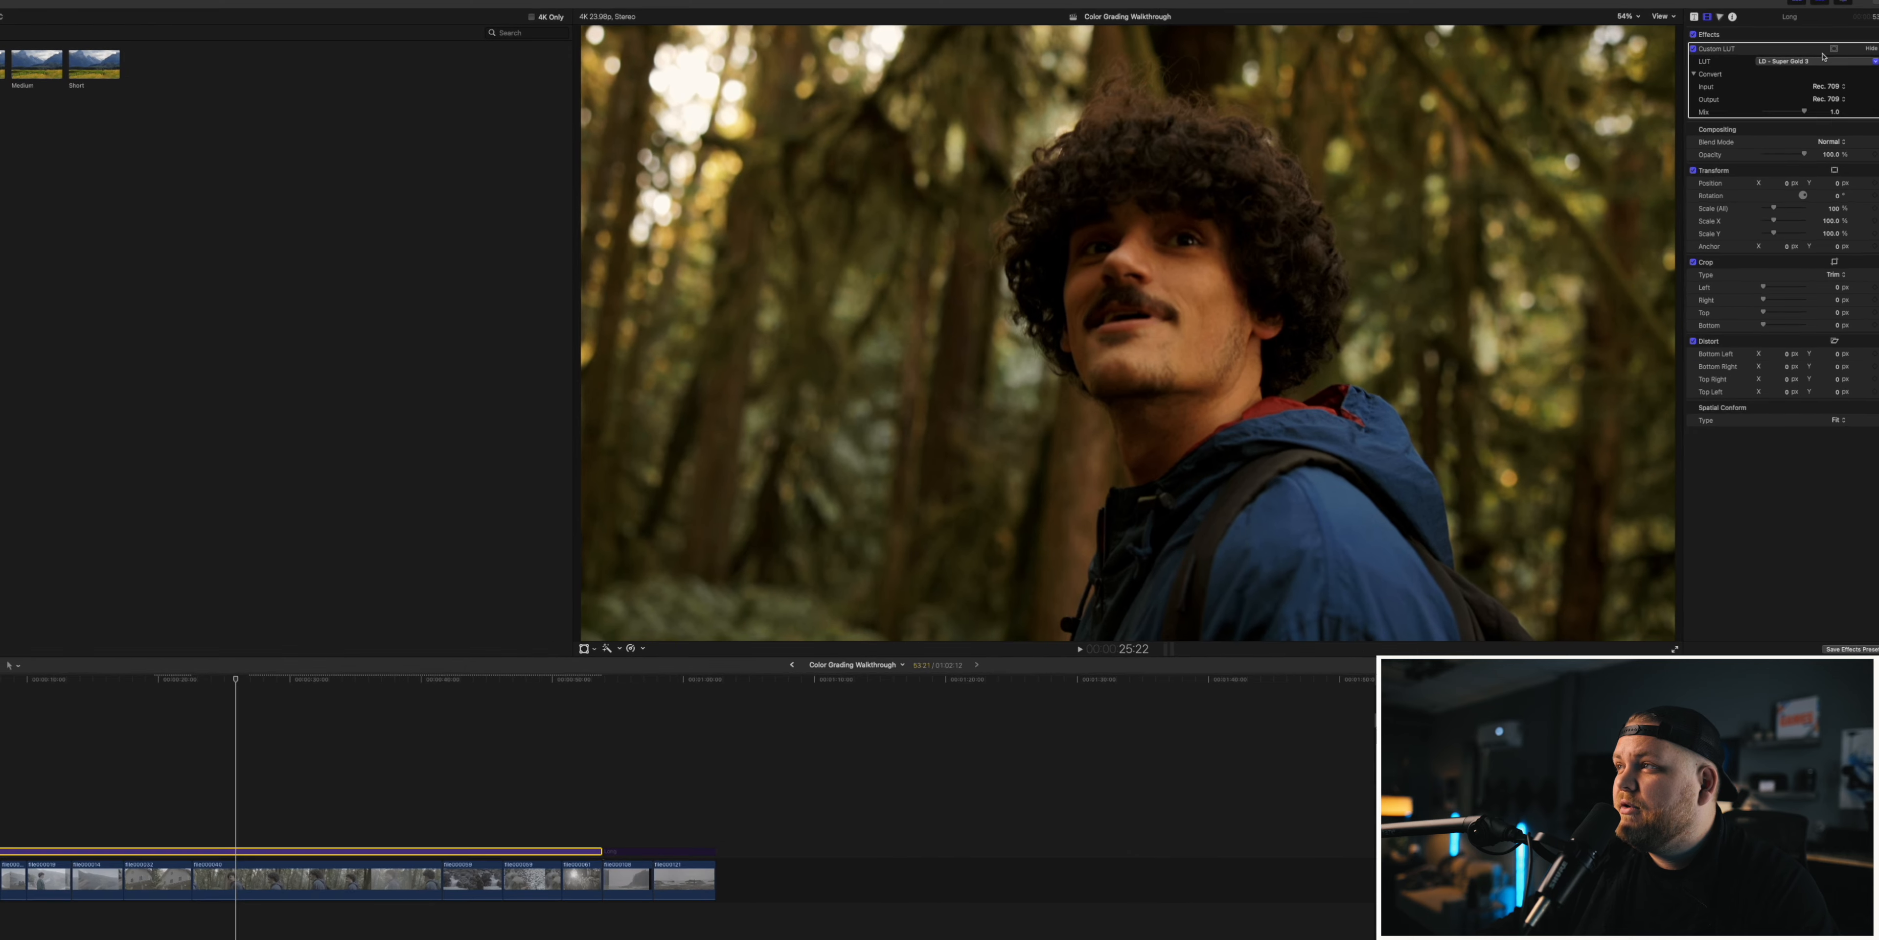
- Try the Lens Distortion LUTs LD - Tonal Sand 3 and LD - Canyon Red 1 on the adjustment layer
left_click(1813, 63)
mouse_move(1824, 194)
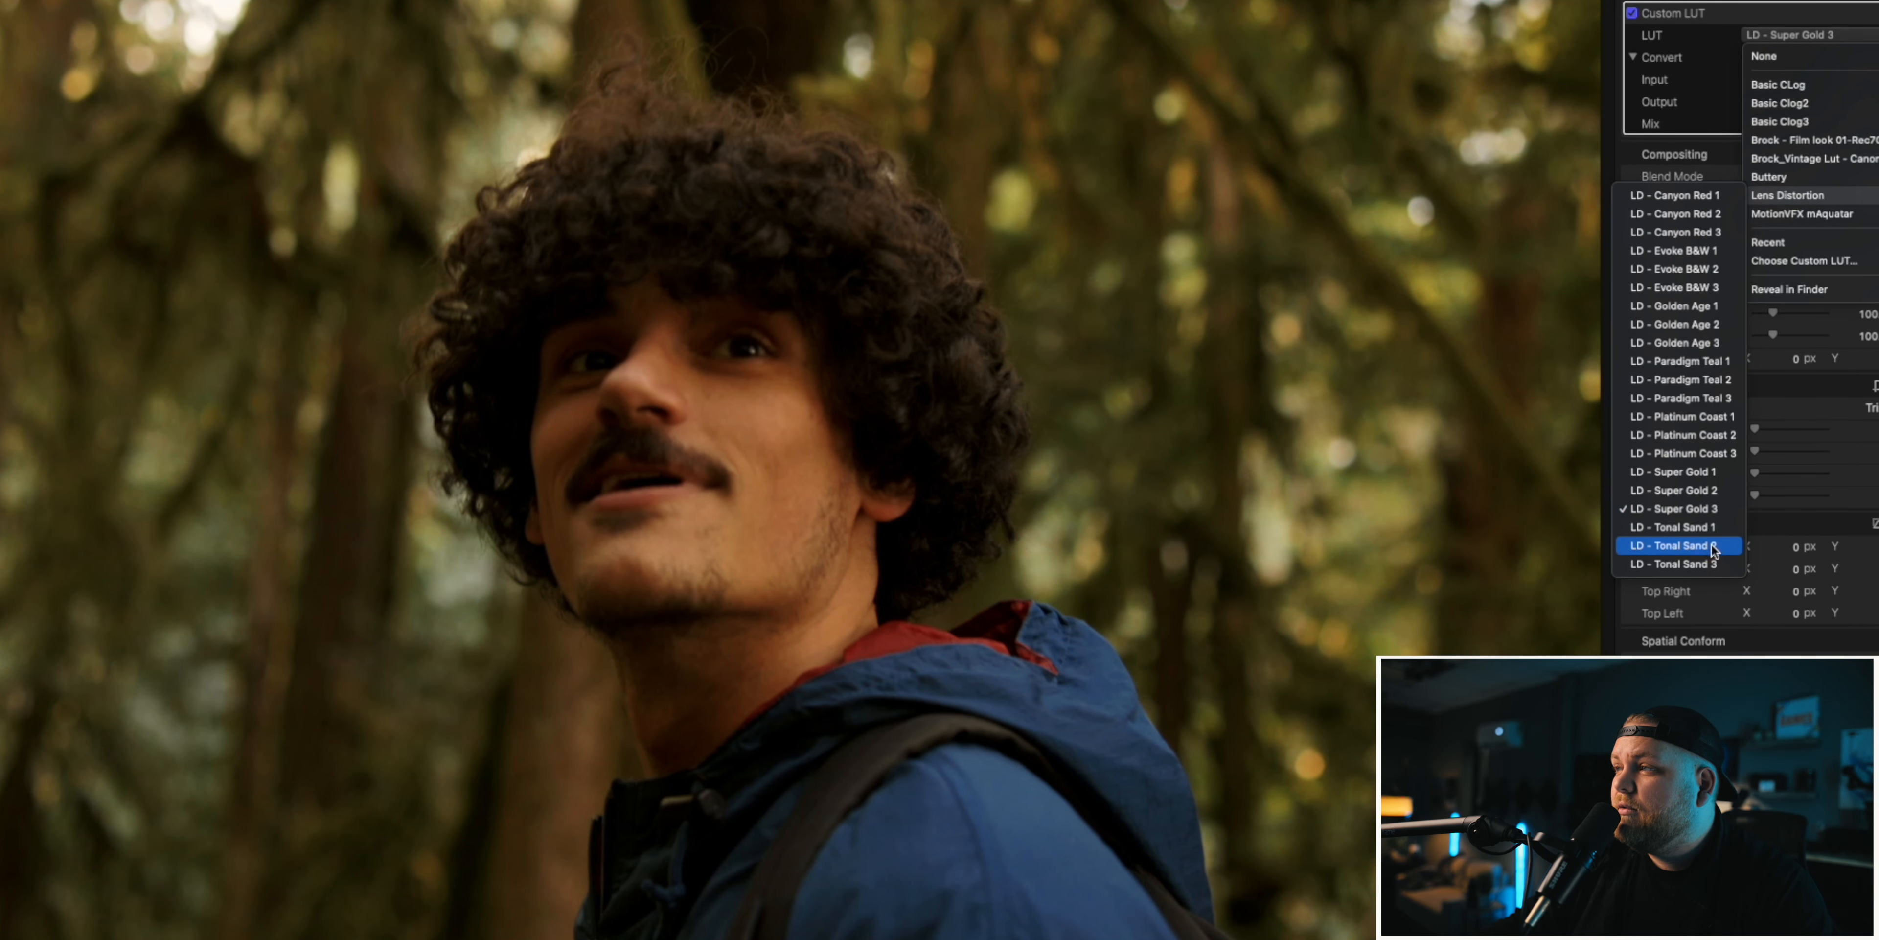
left_click(1706, 560)
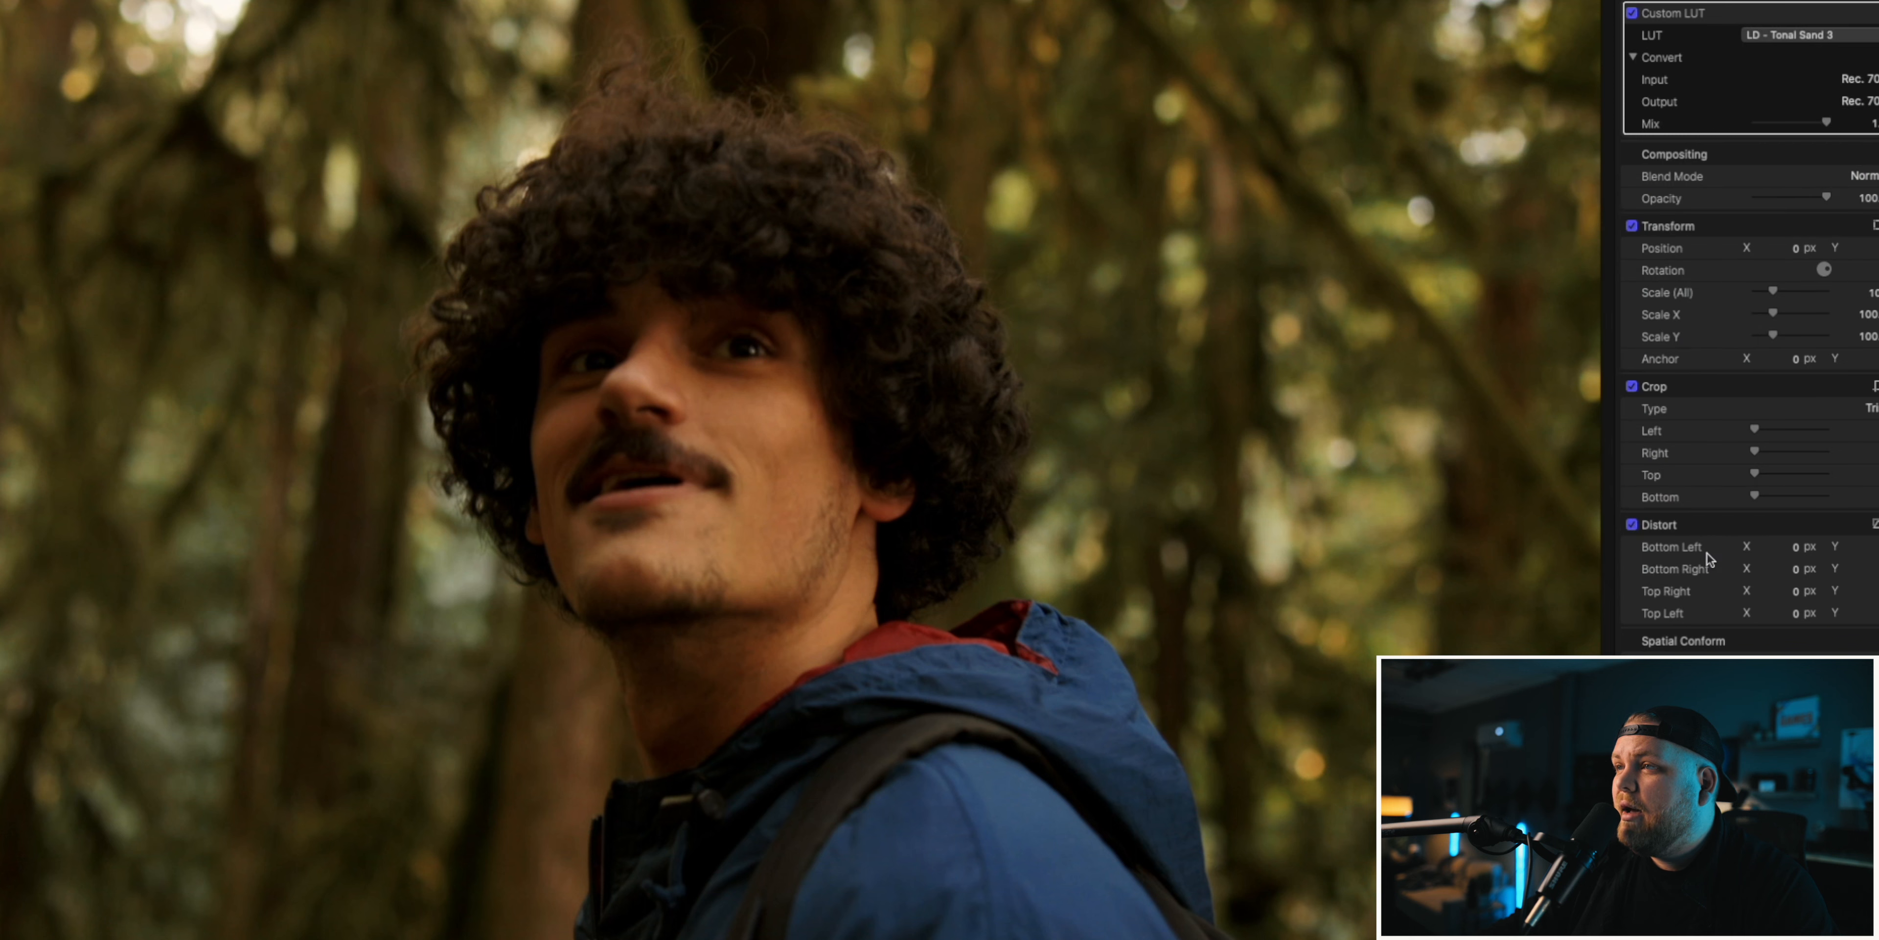
left_click(1809, 34)
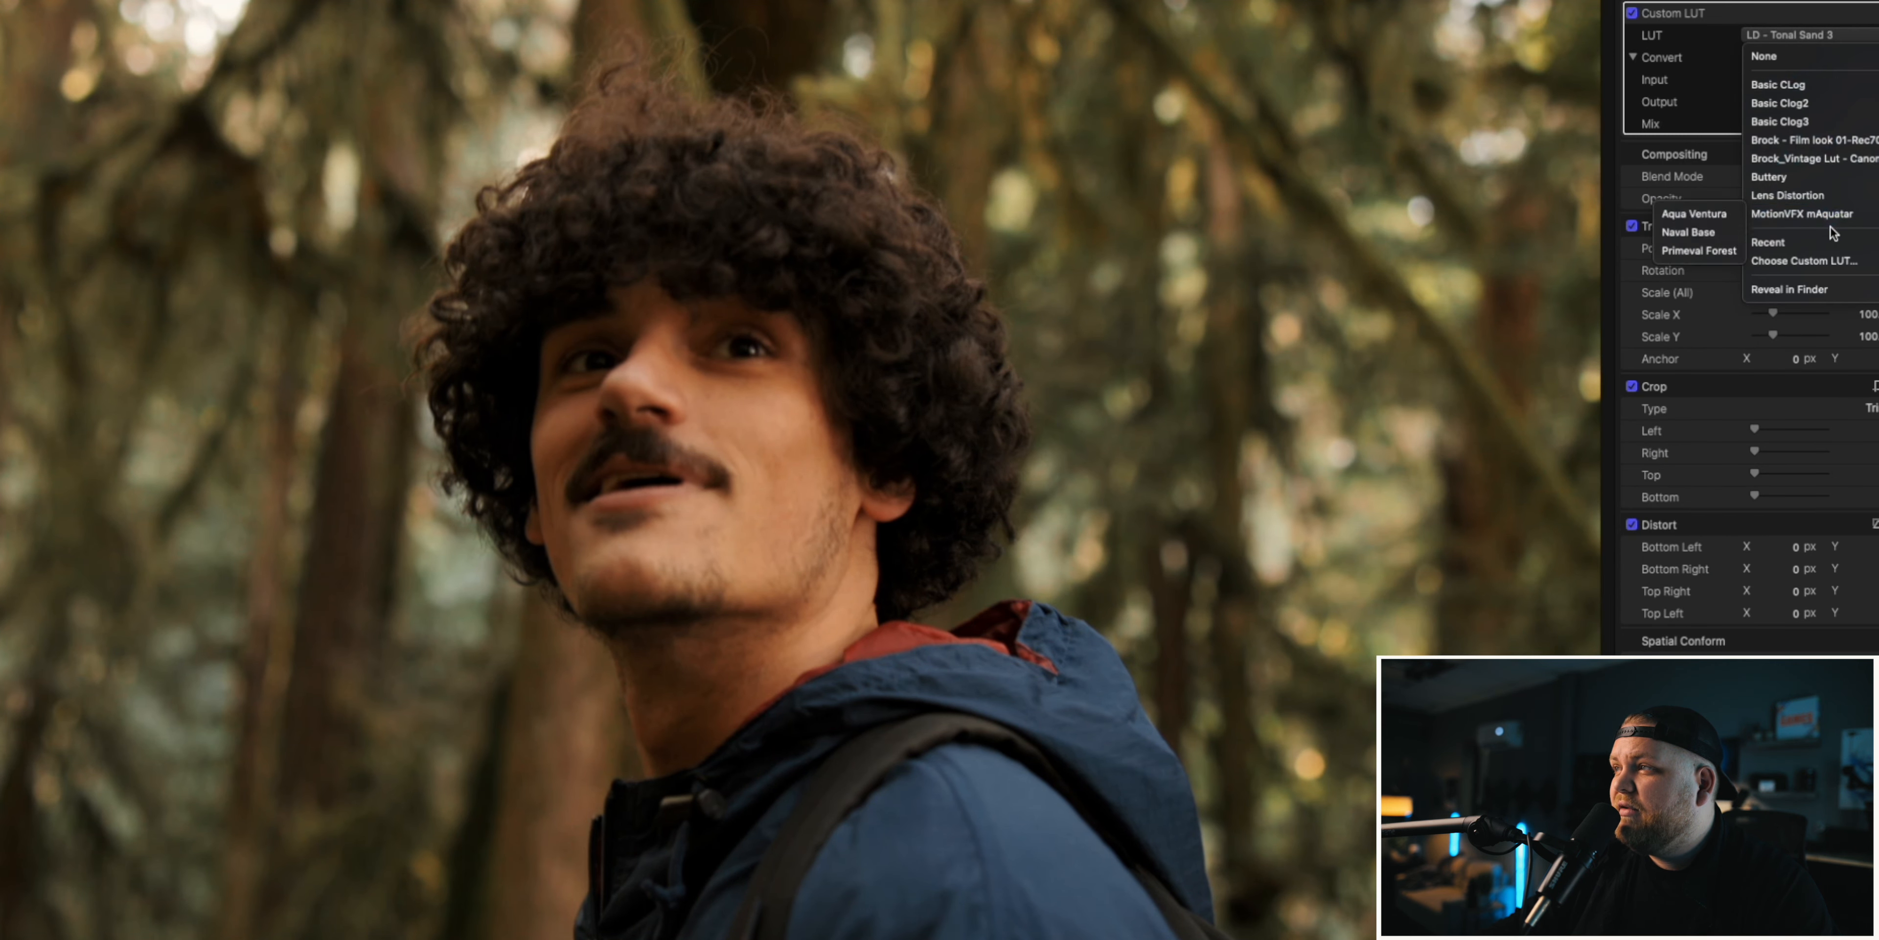
mouse_move(1810, 194)
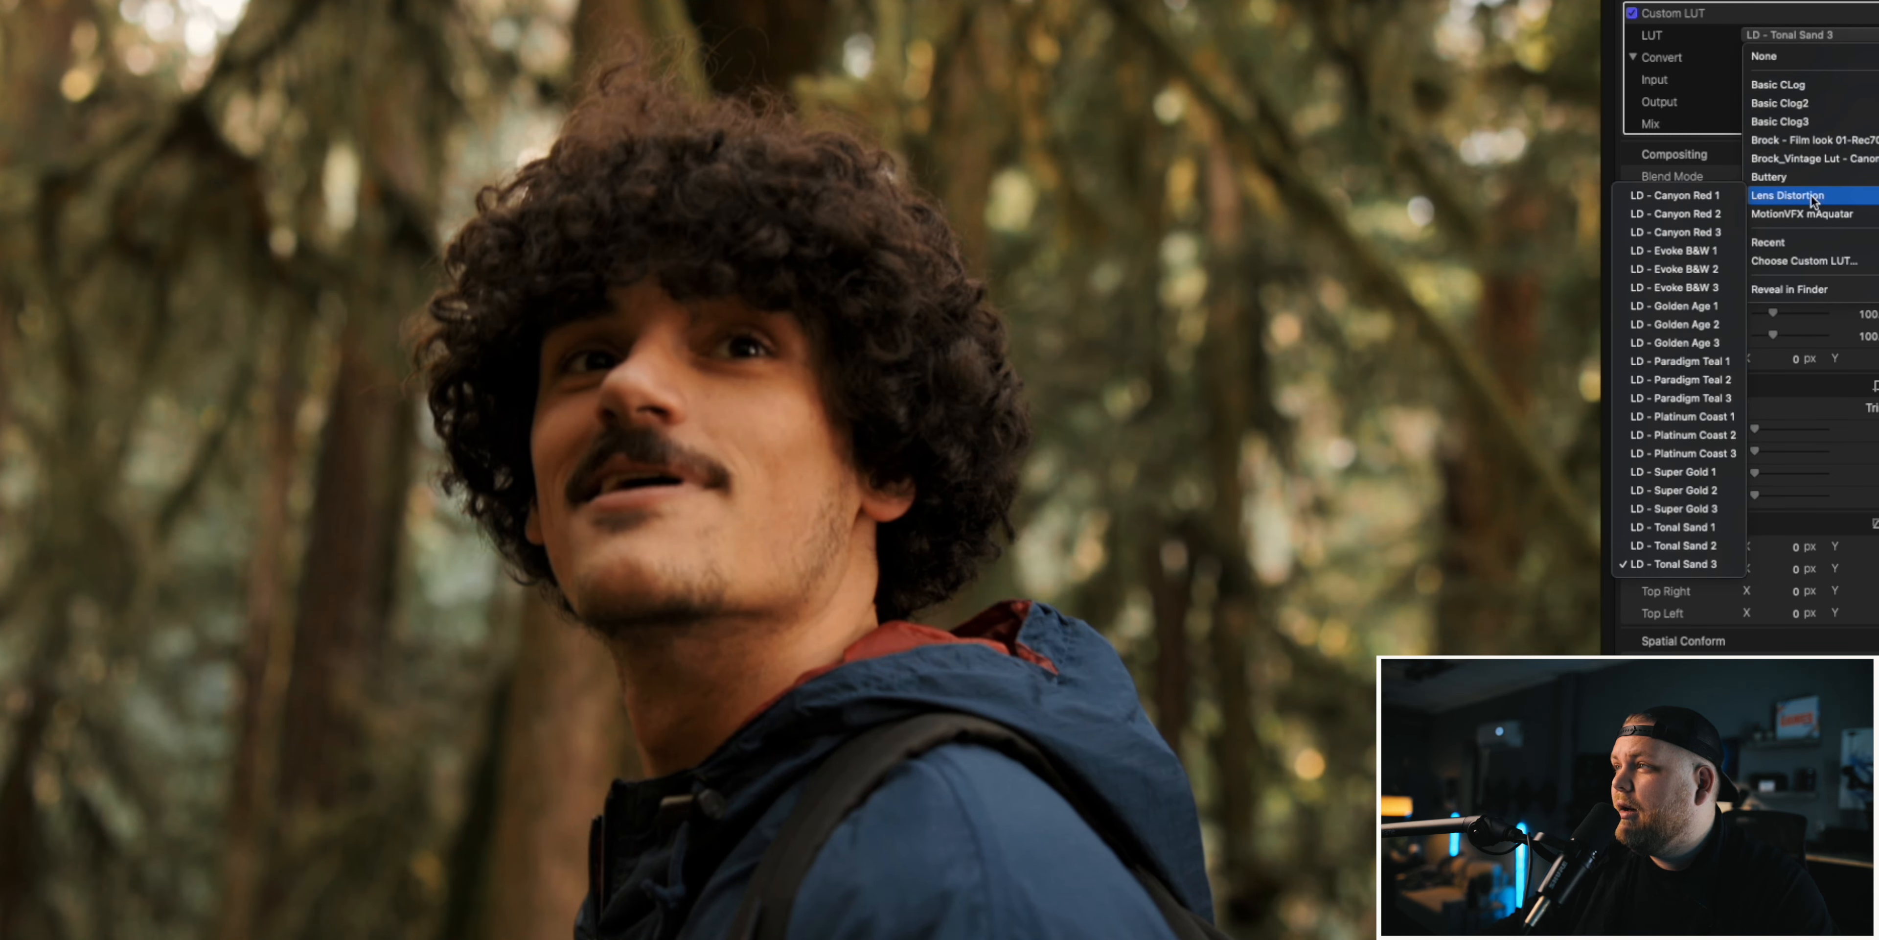
left_click(1707, 199)
- Try the LD - Evoke B&W 2 and LD - Golden Age 2 LUTs on the adjustment layer
left_click(1786, 35)
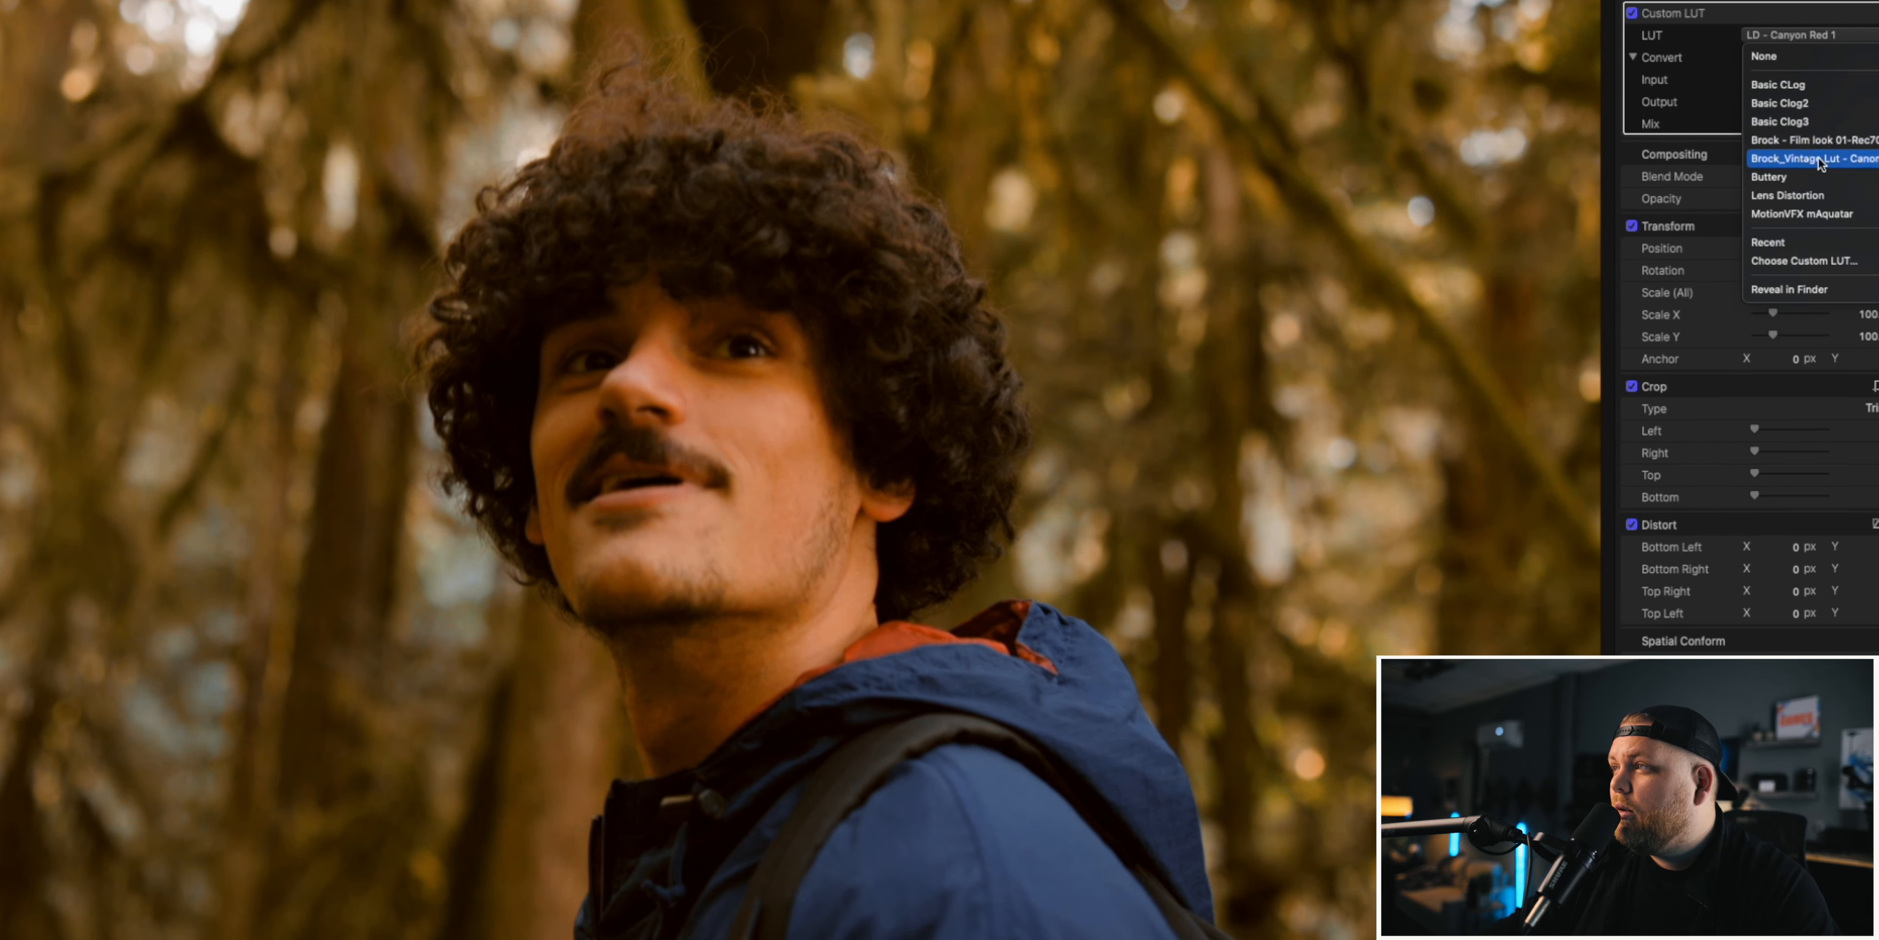
mouse_move(1780, 210)
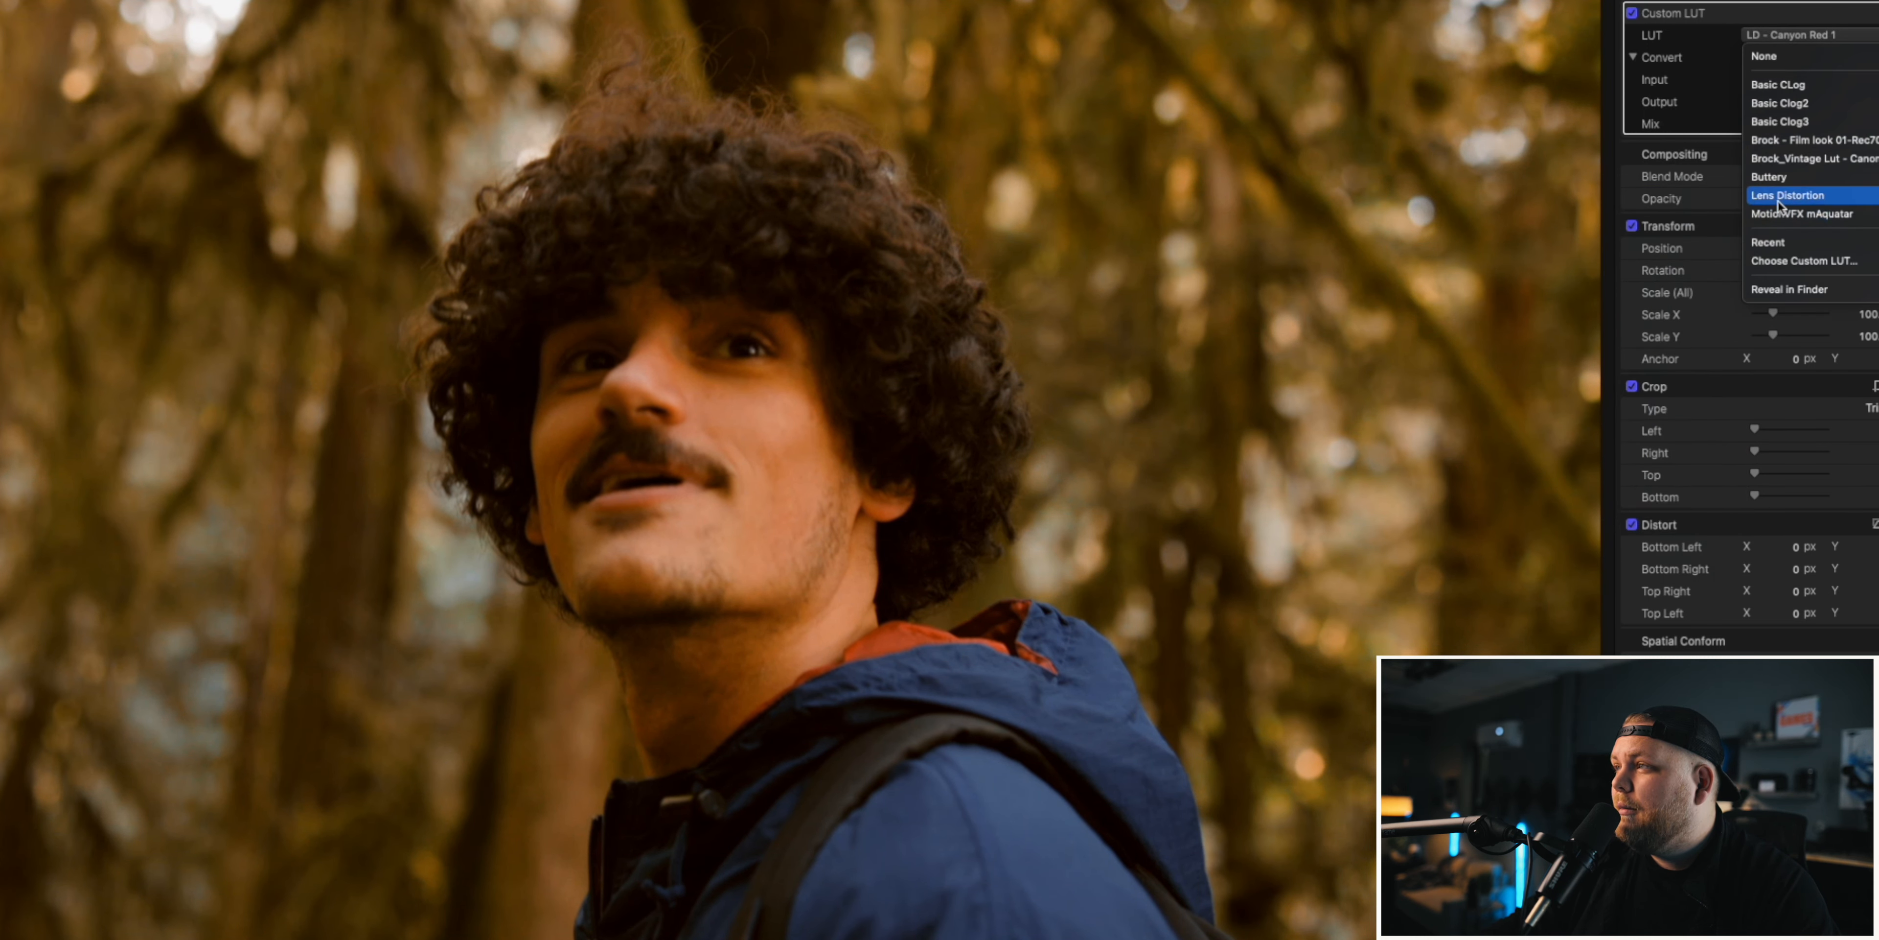
left_click(1717, 264)
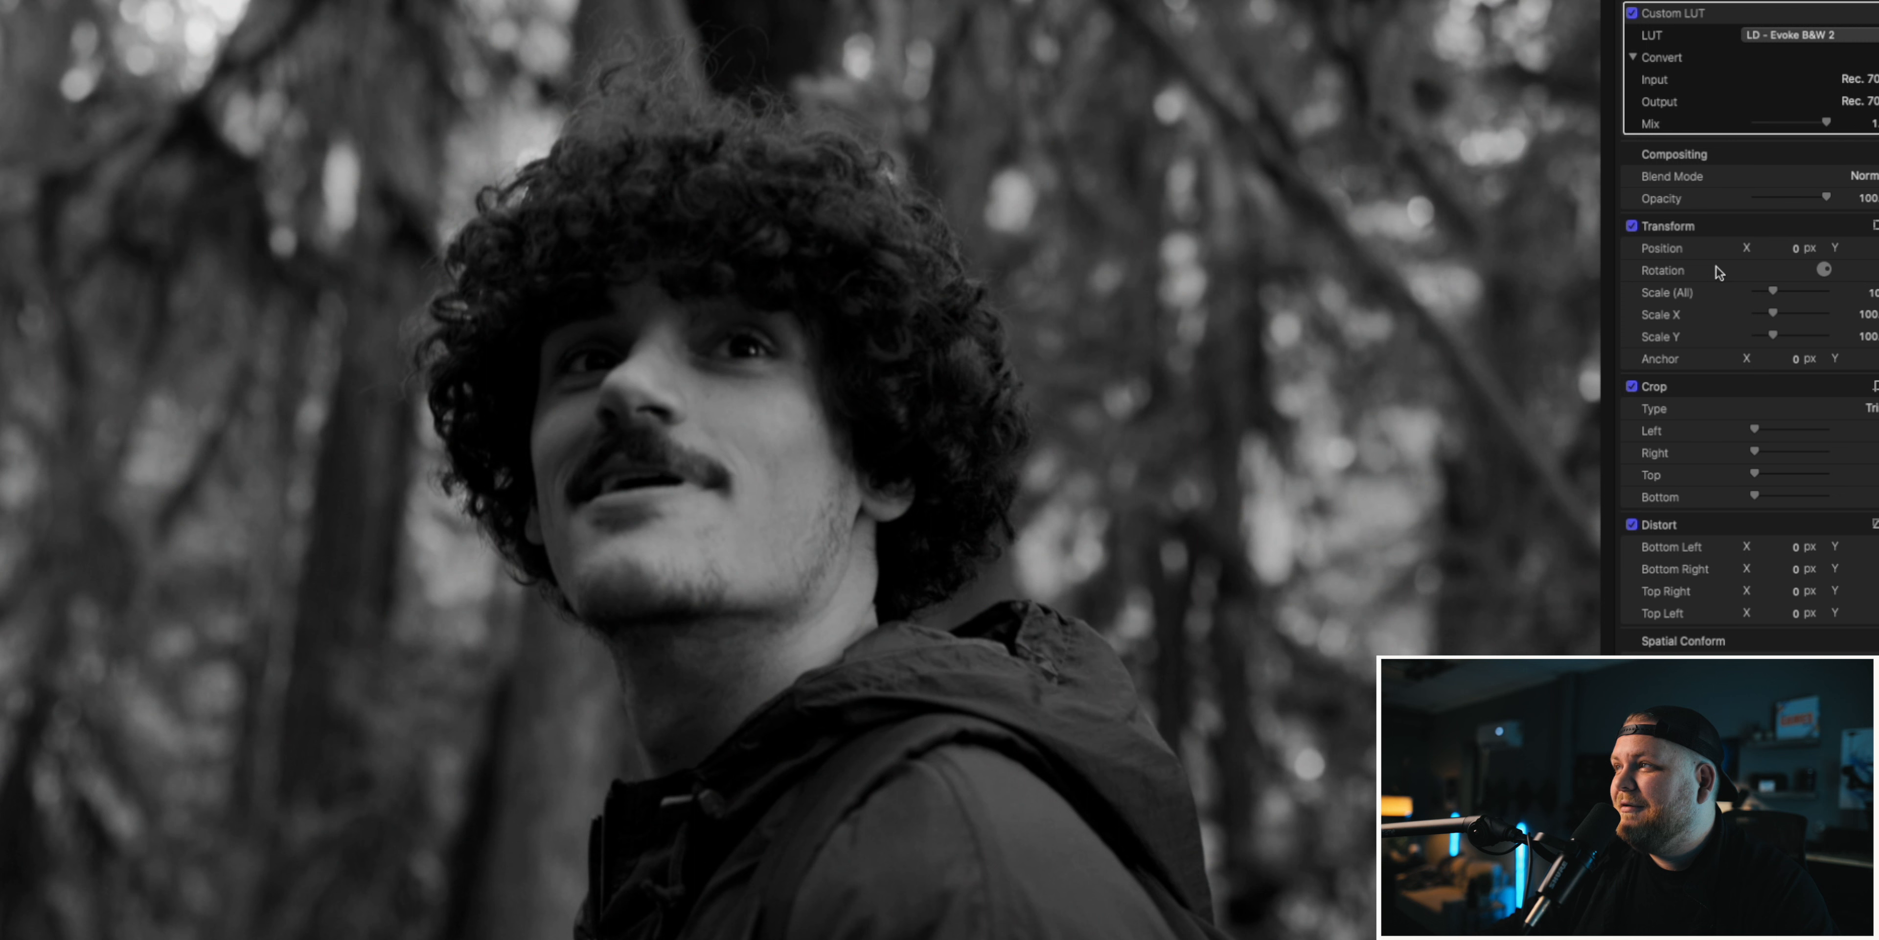
left_click(1797, 35)
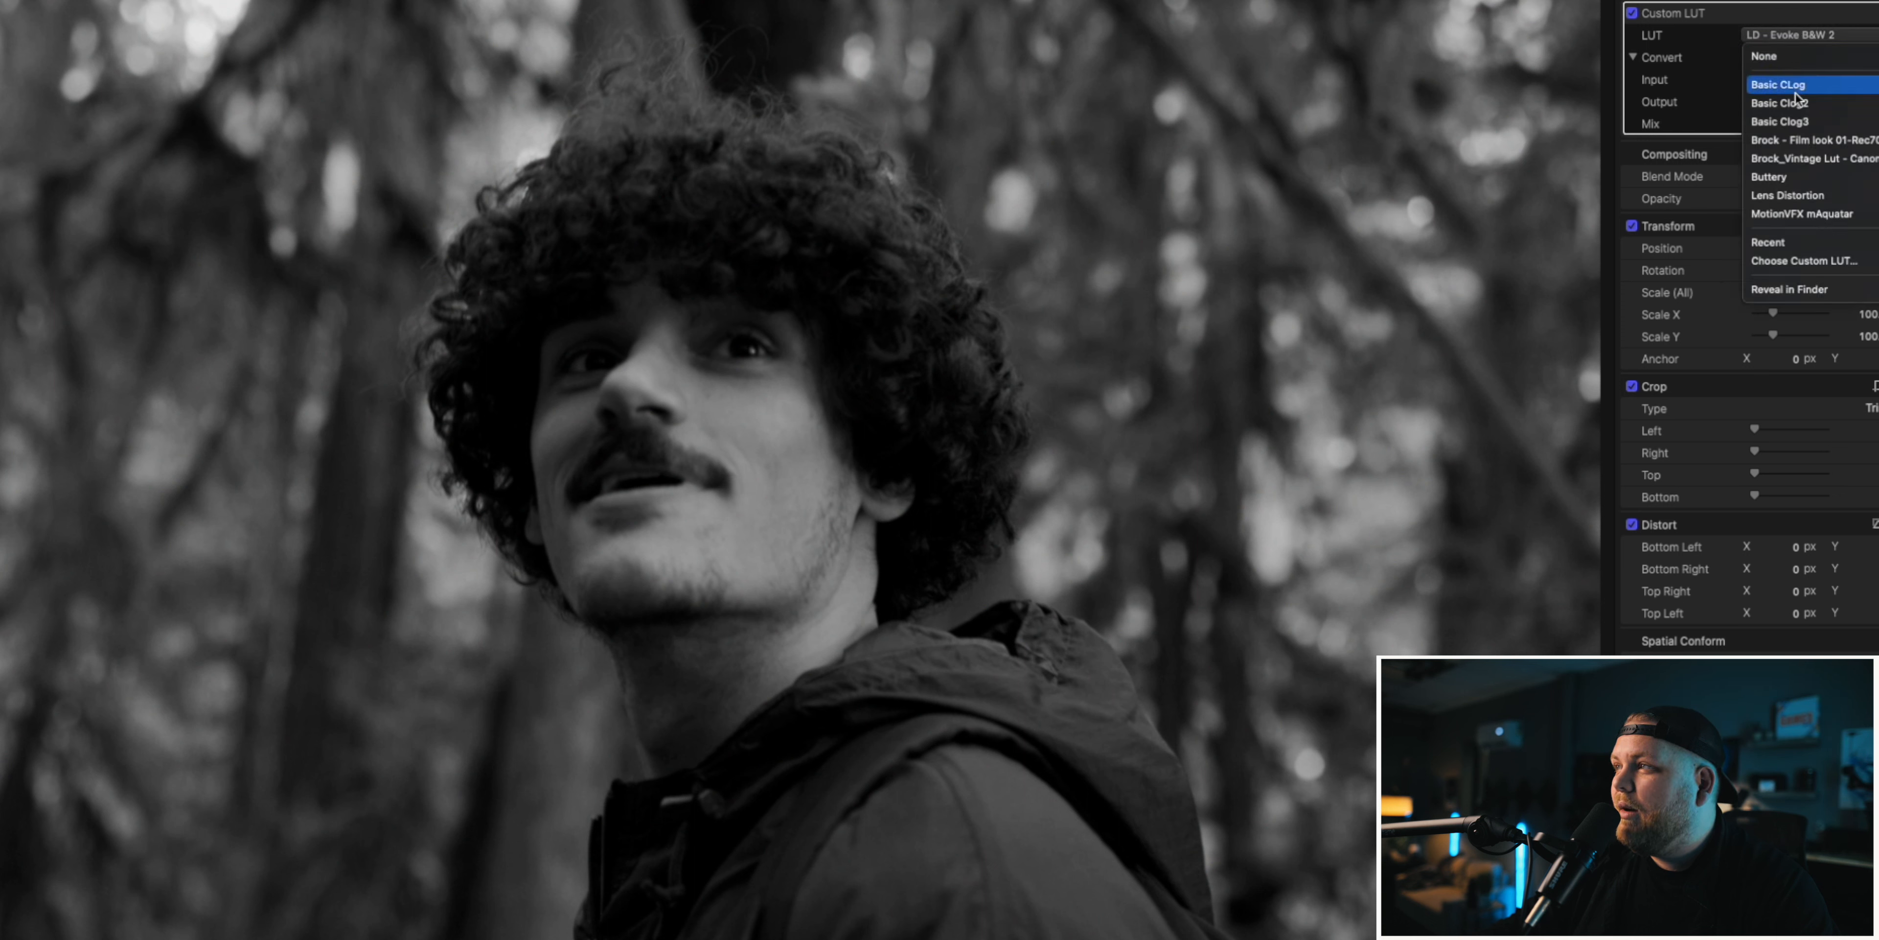
mouse_move(1784, 195)
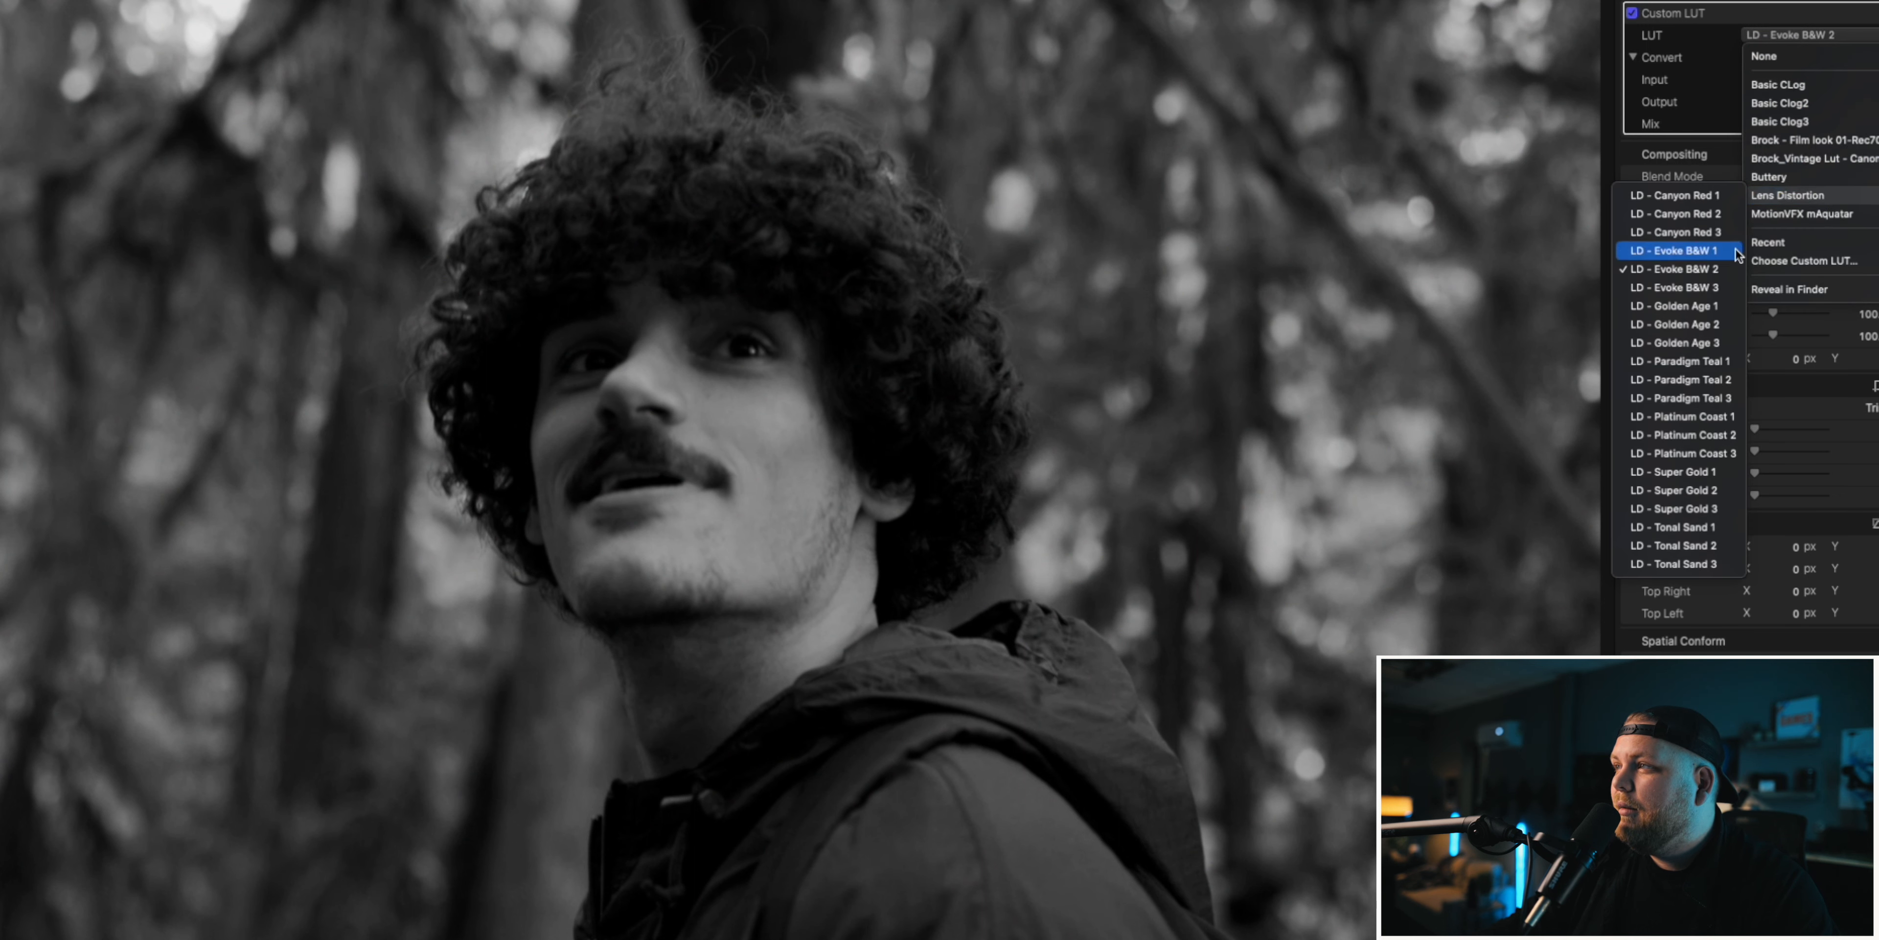
left_click(1717, 326)
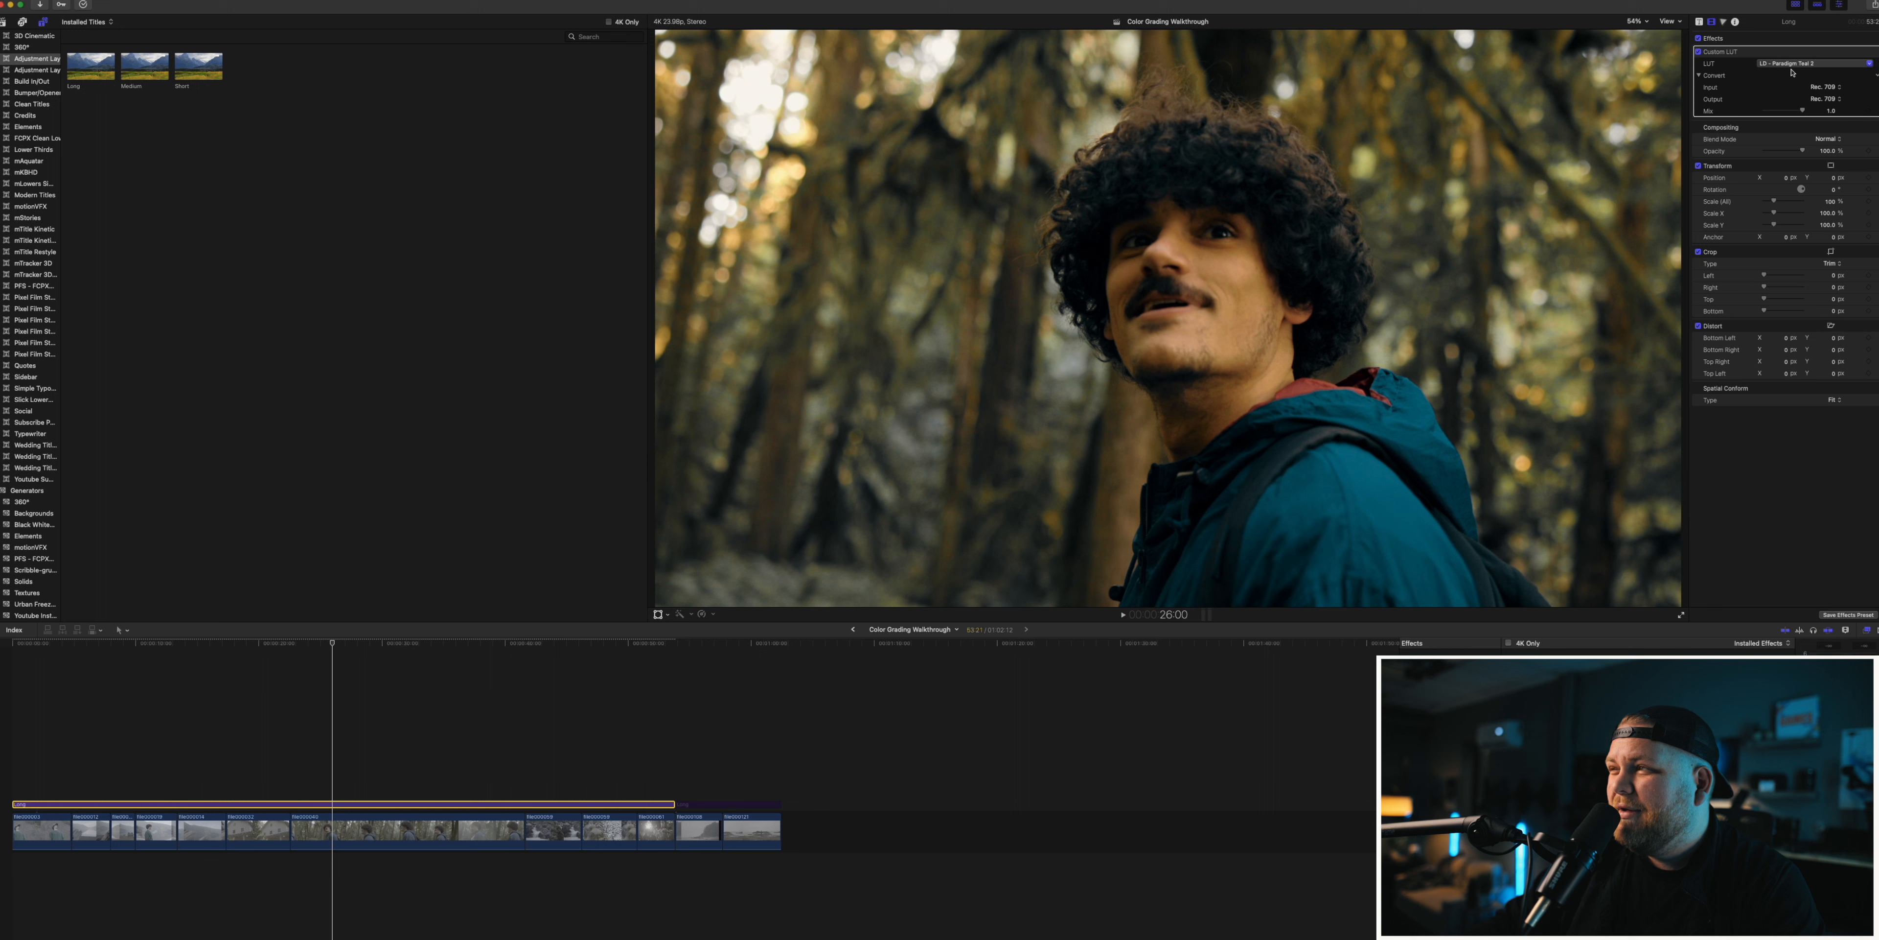
- Try the LD - Paradigm Teal 3 LUT on the adjustment layer over the forest shot
left_click(1812, 63)
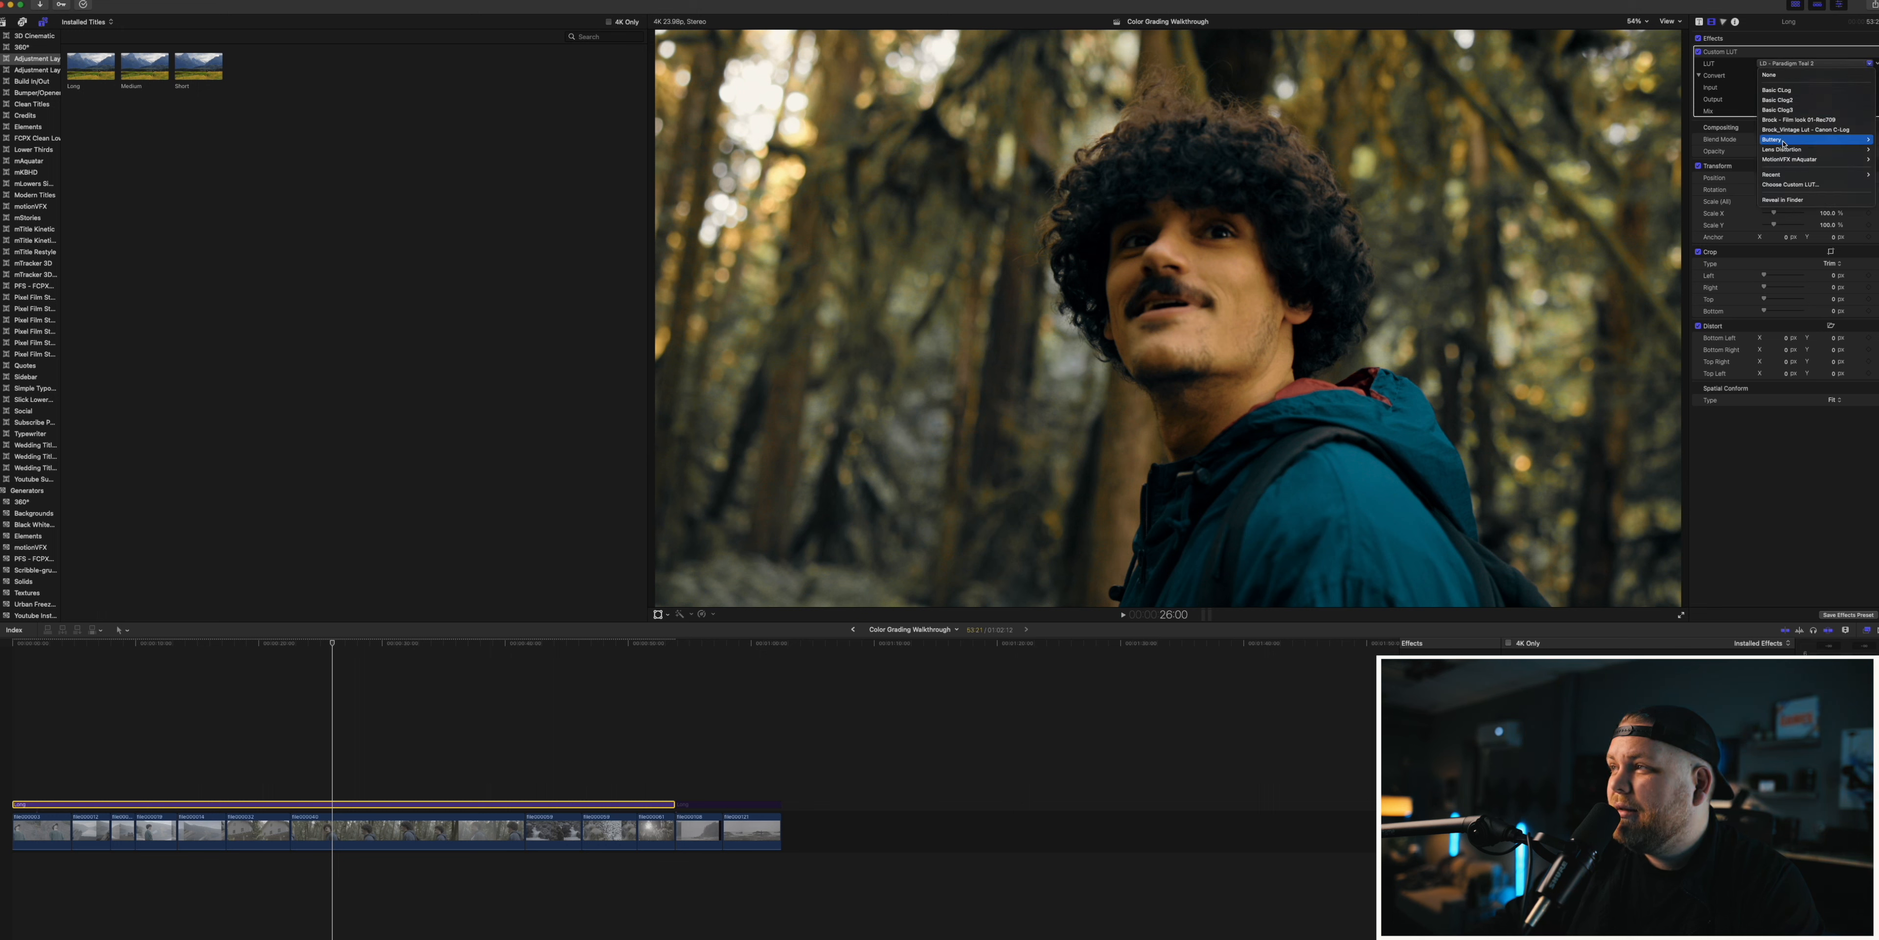
mouse_move(1788, 149)
left_click(1730, 259)
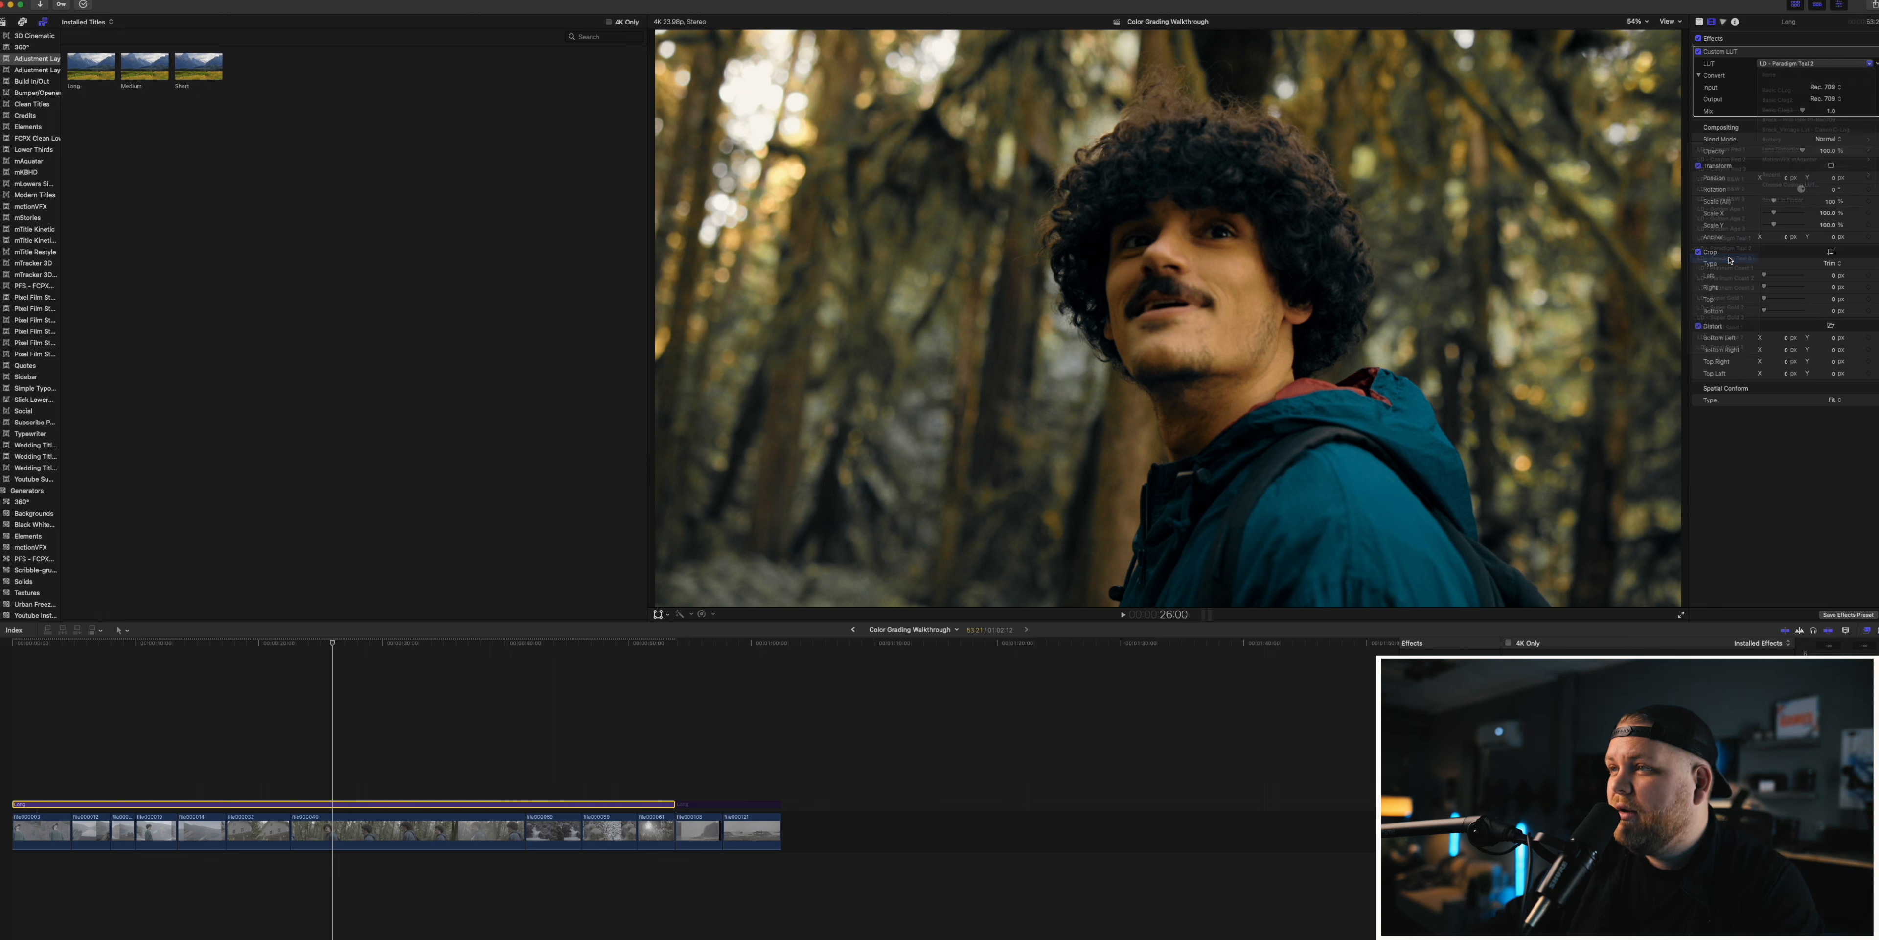
- Set the adjustment layer's Custom LUT to LD - Super Gold 3 and play back the forest clip
left_click(1786, 65)
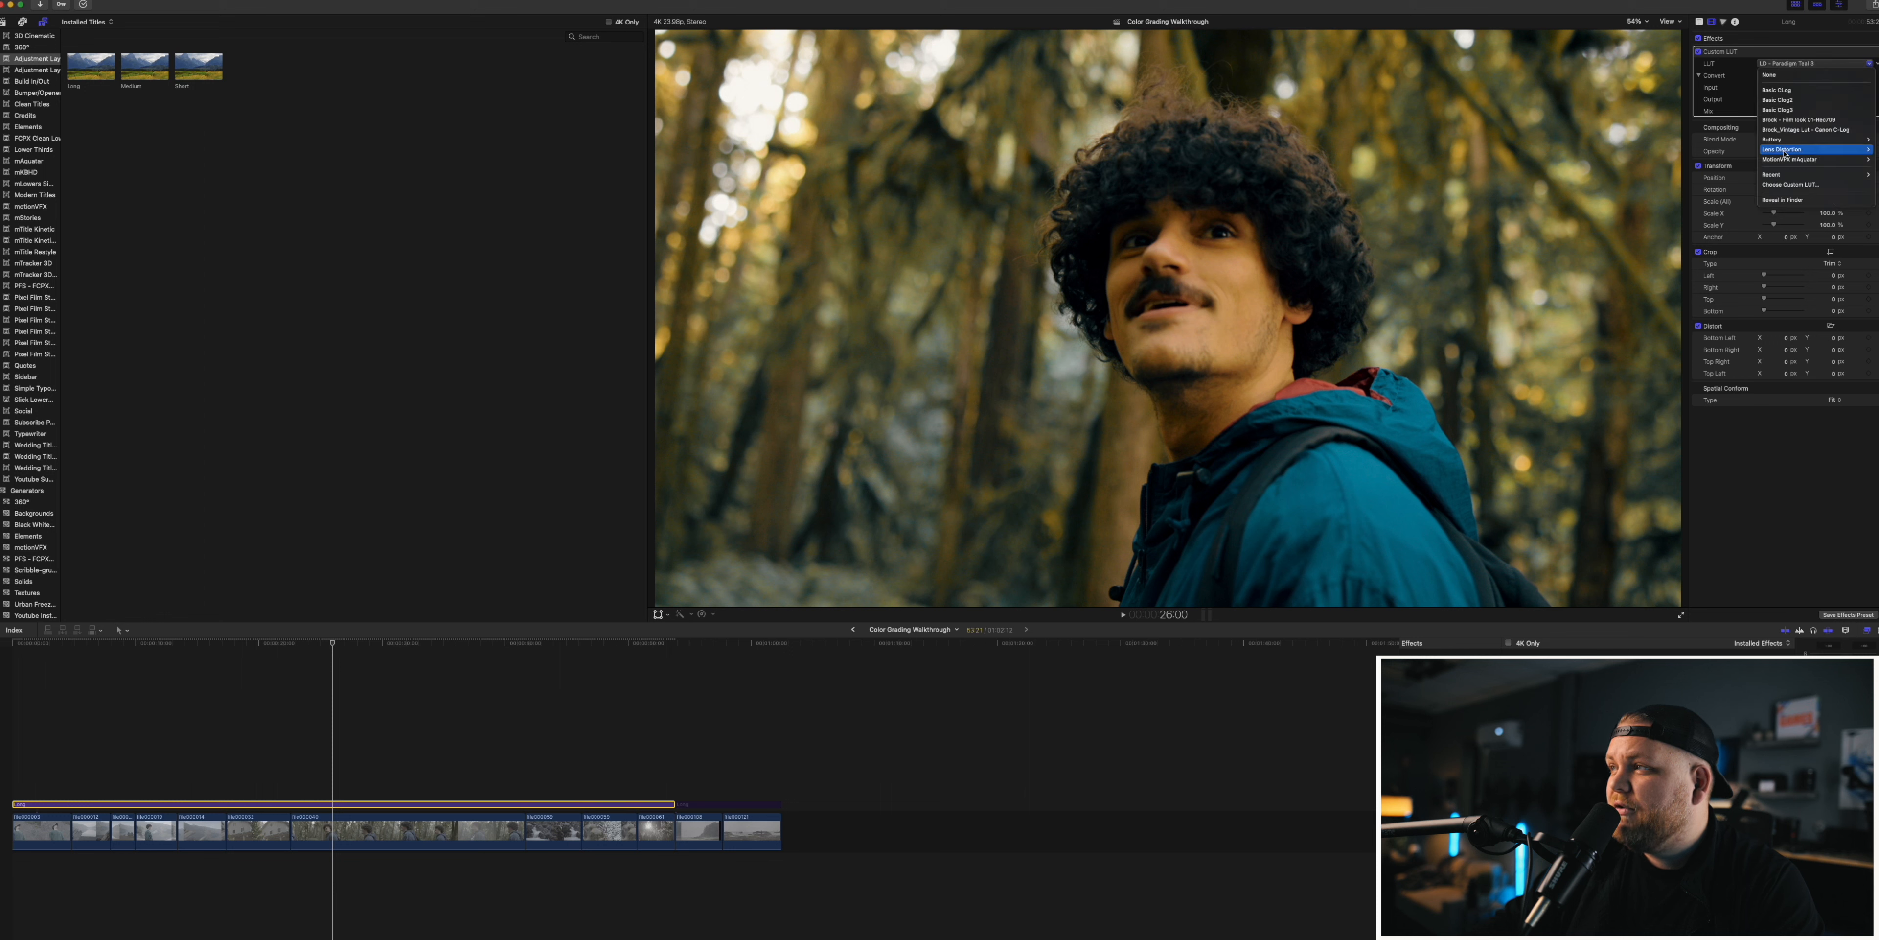
mouse_move(1795, 149)
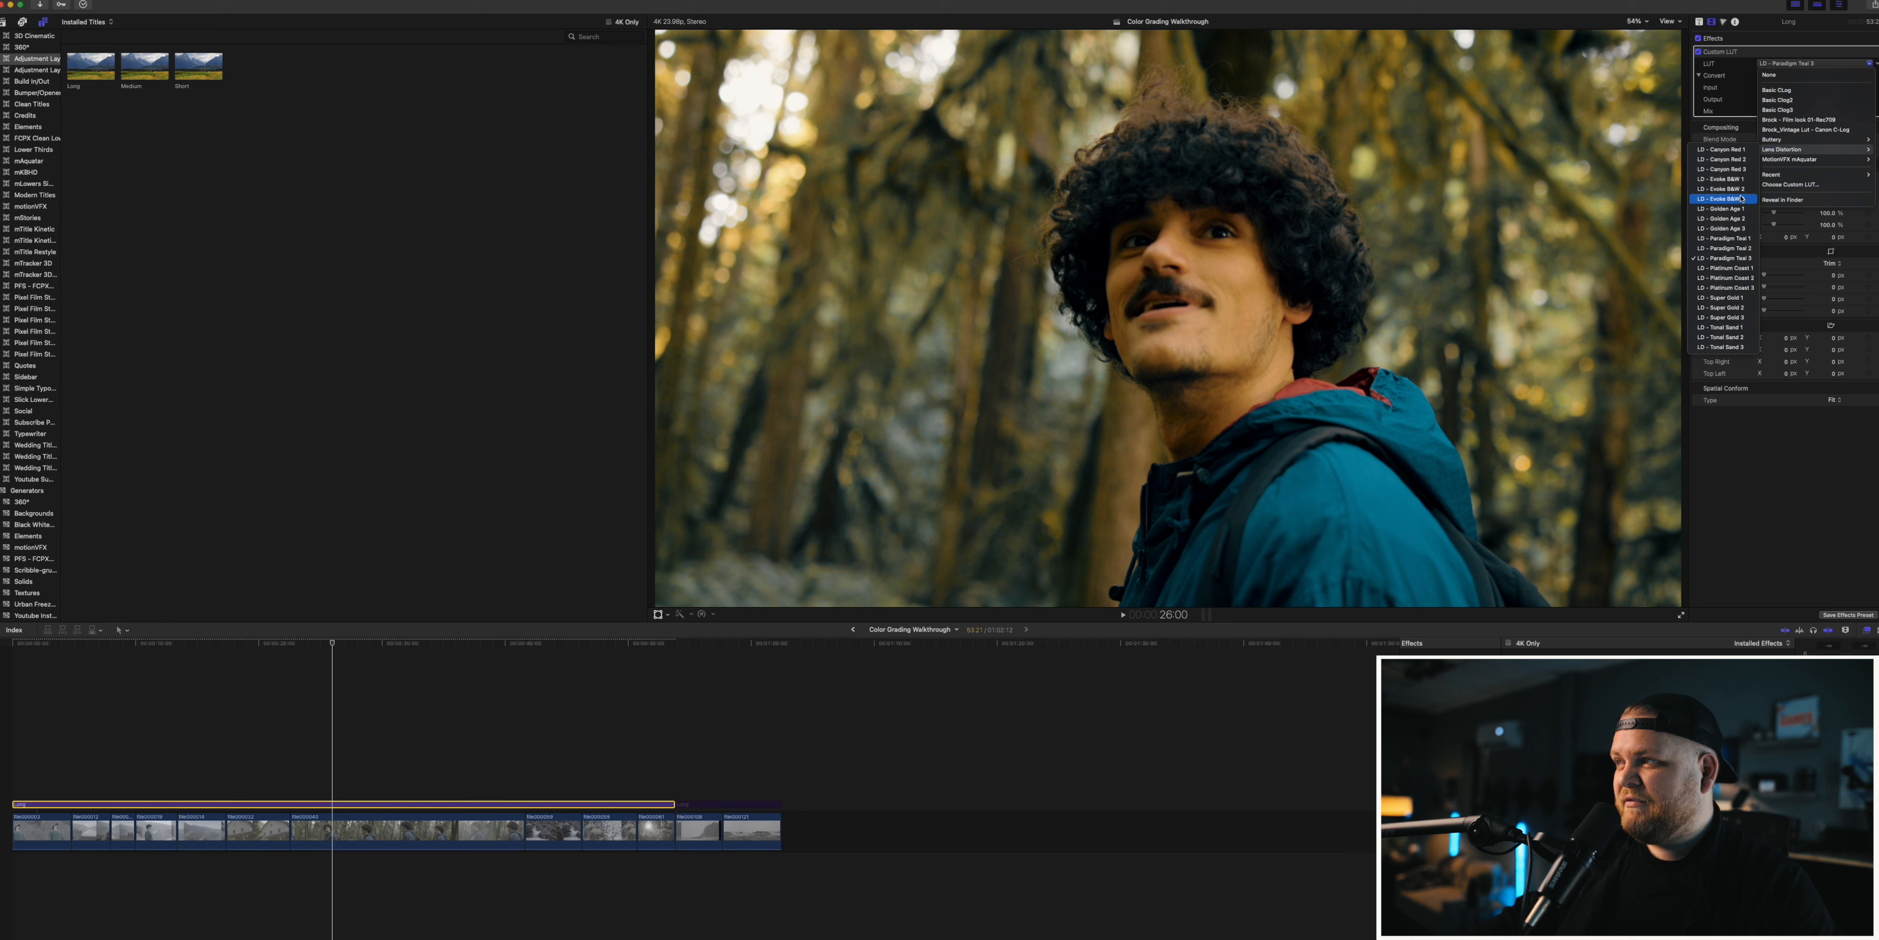
left_click(1739, 315)
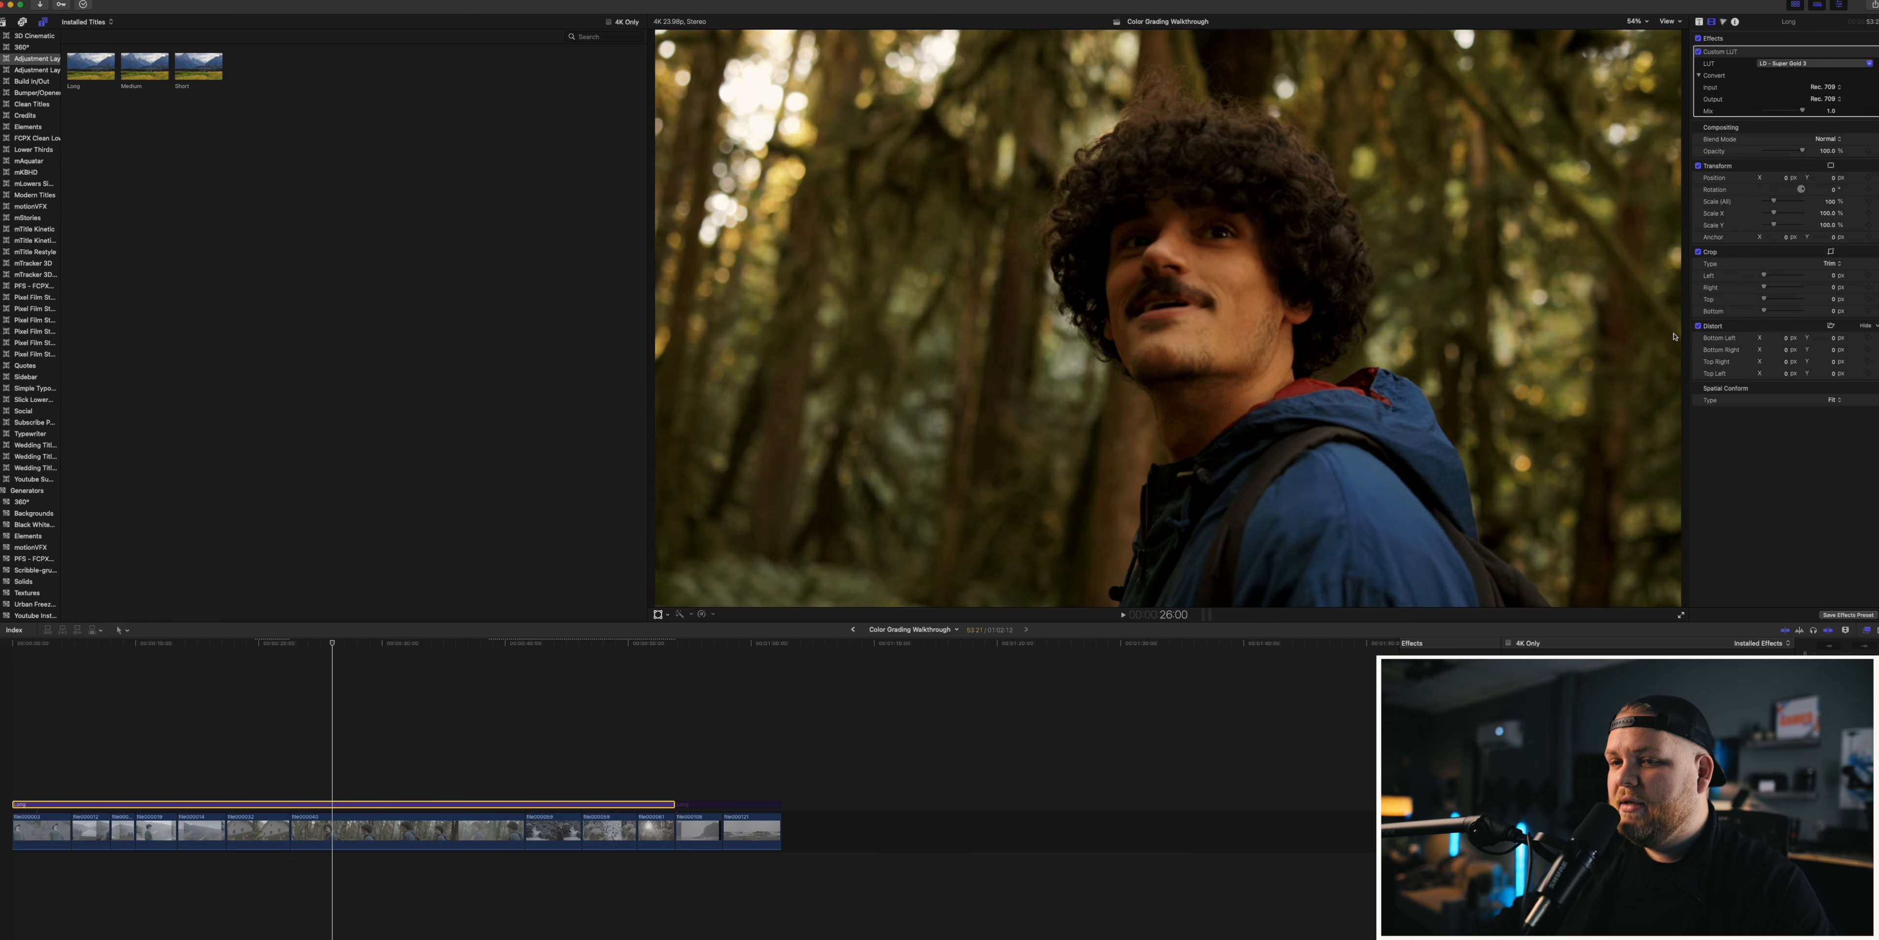
key("space")
key("space")
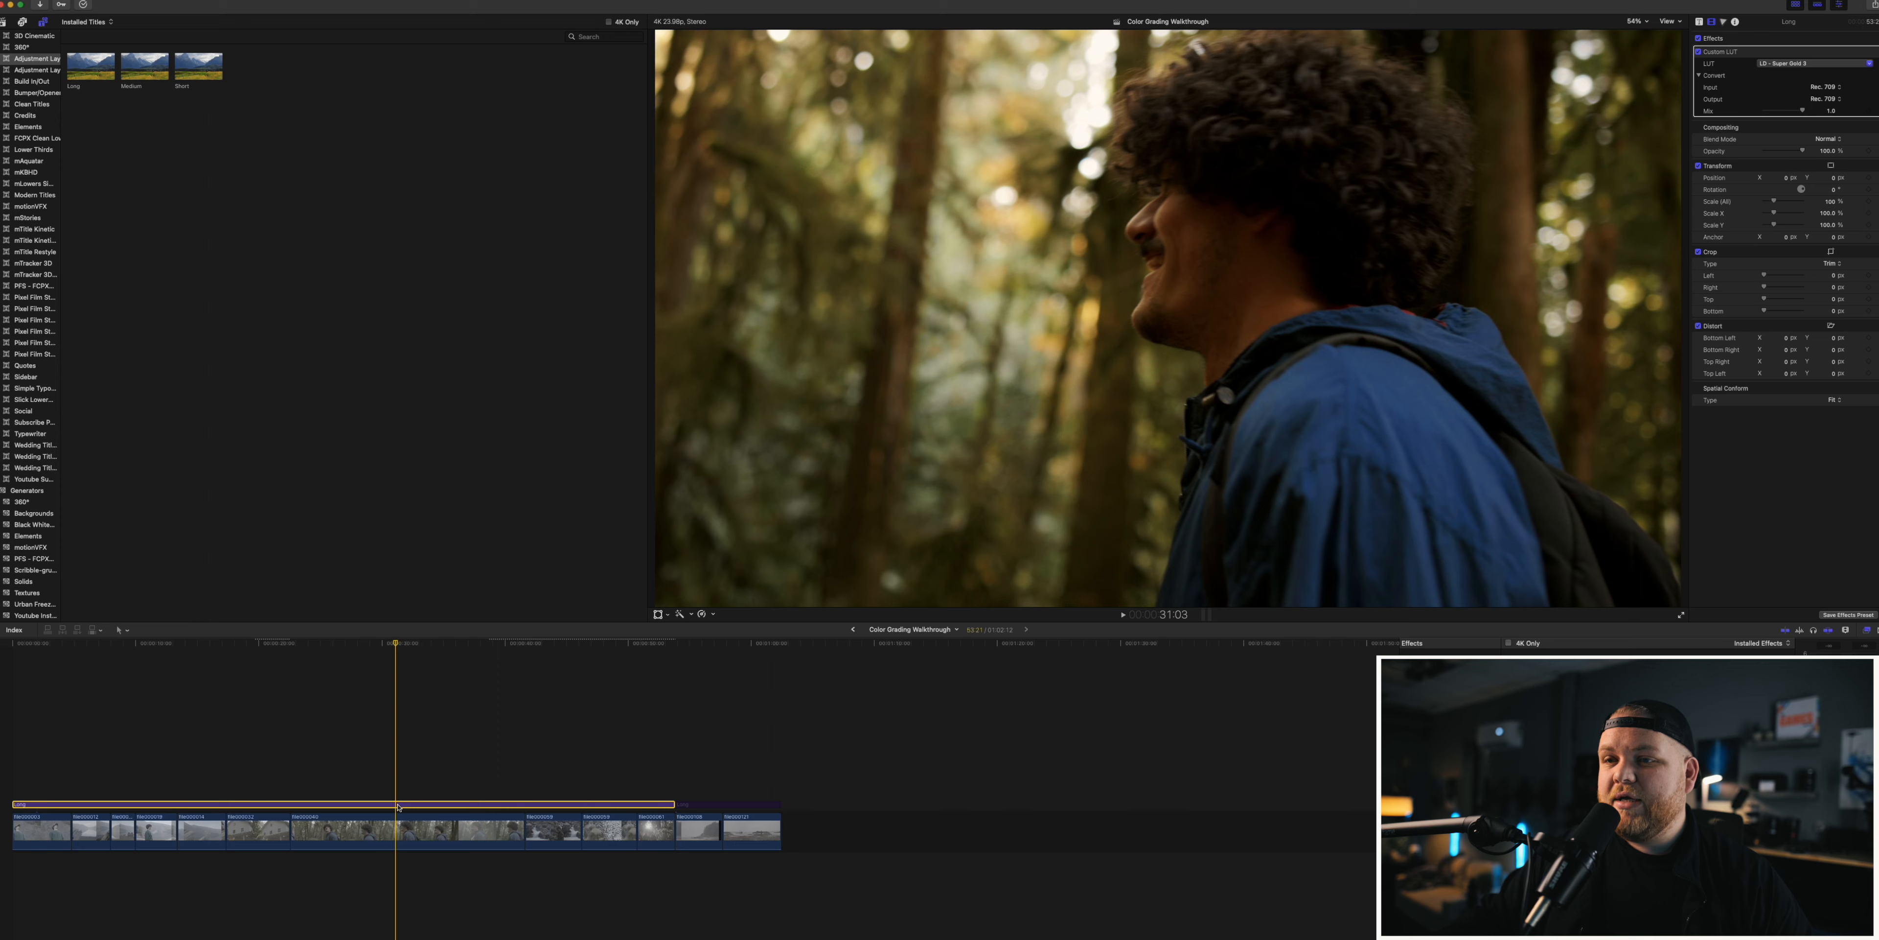
- Turn on the Custom LUT of the lake clip with the man holding a map and open its Color Wheels 1 controls
left_click(1724, 22)
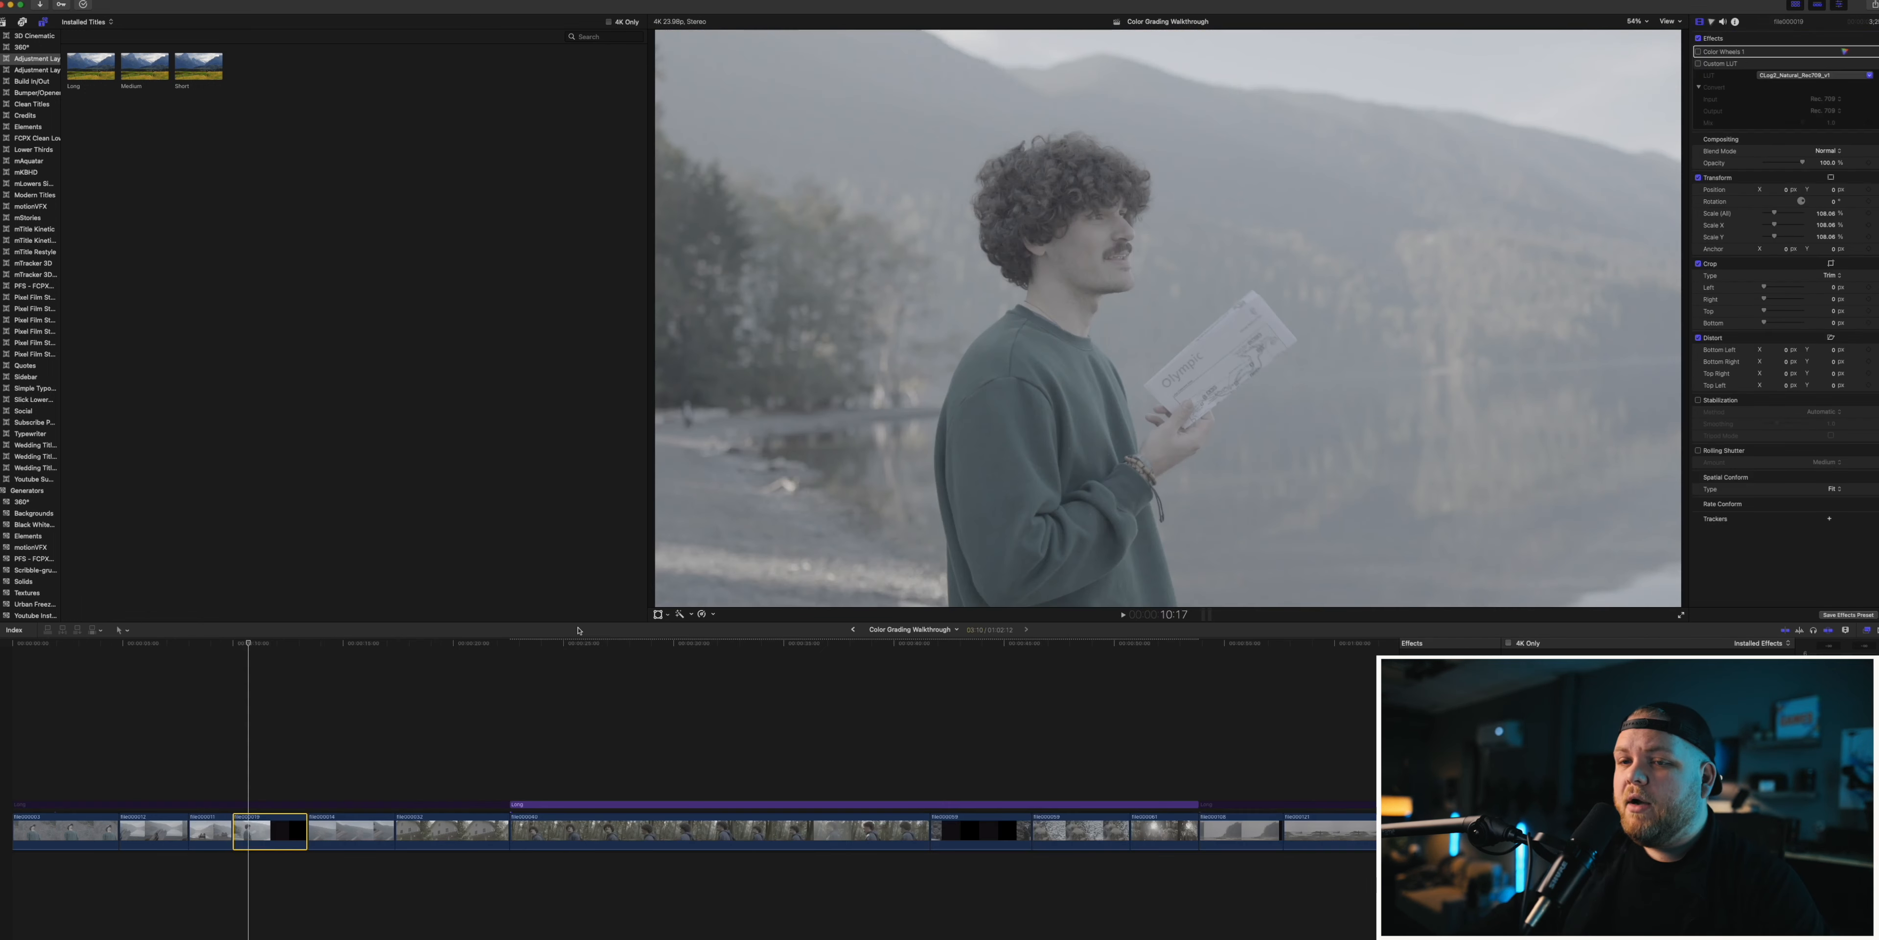
left_click(233, 778)
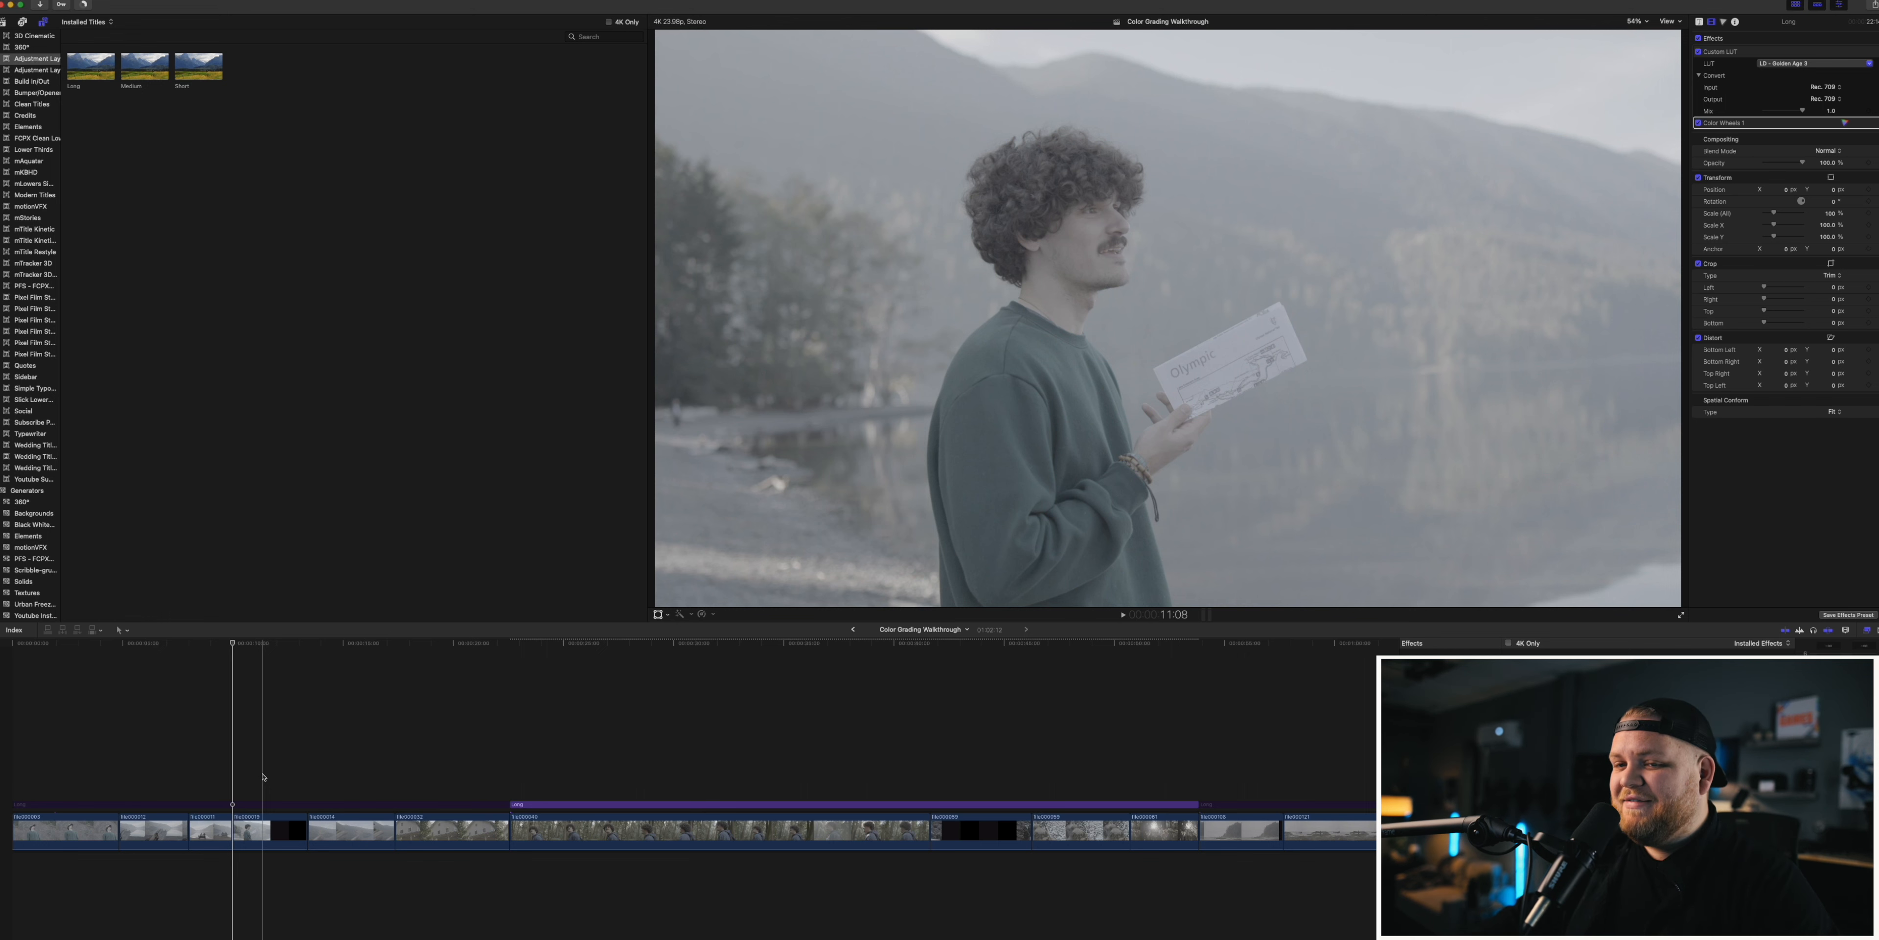
left_click(242, 766)
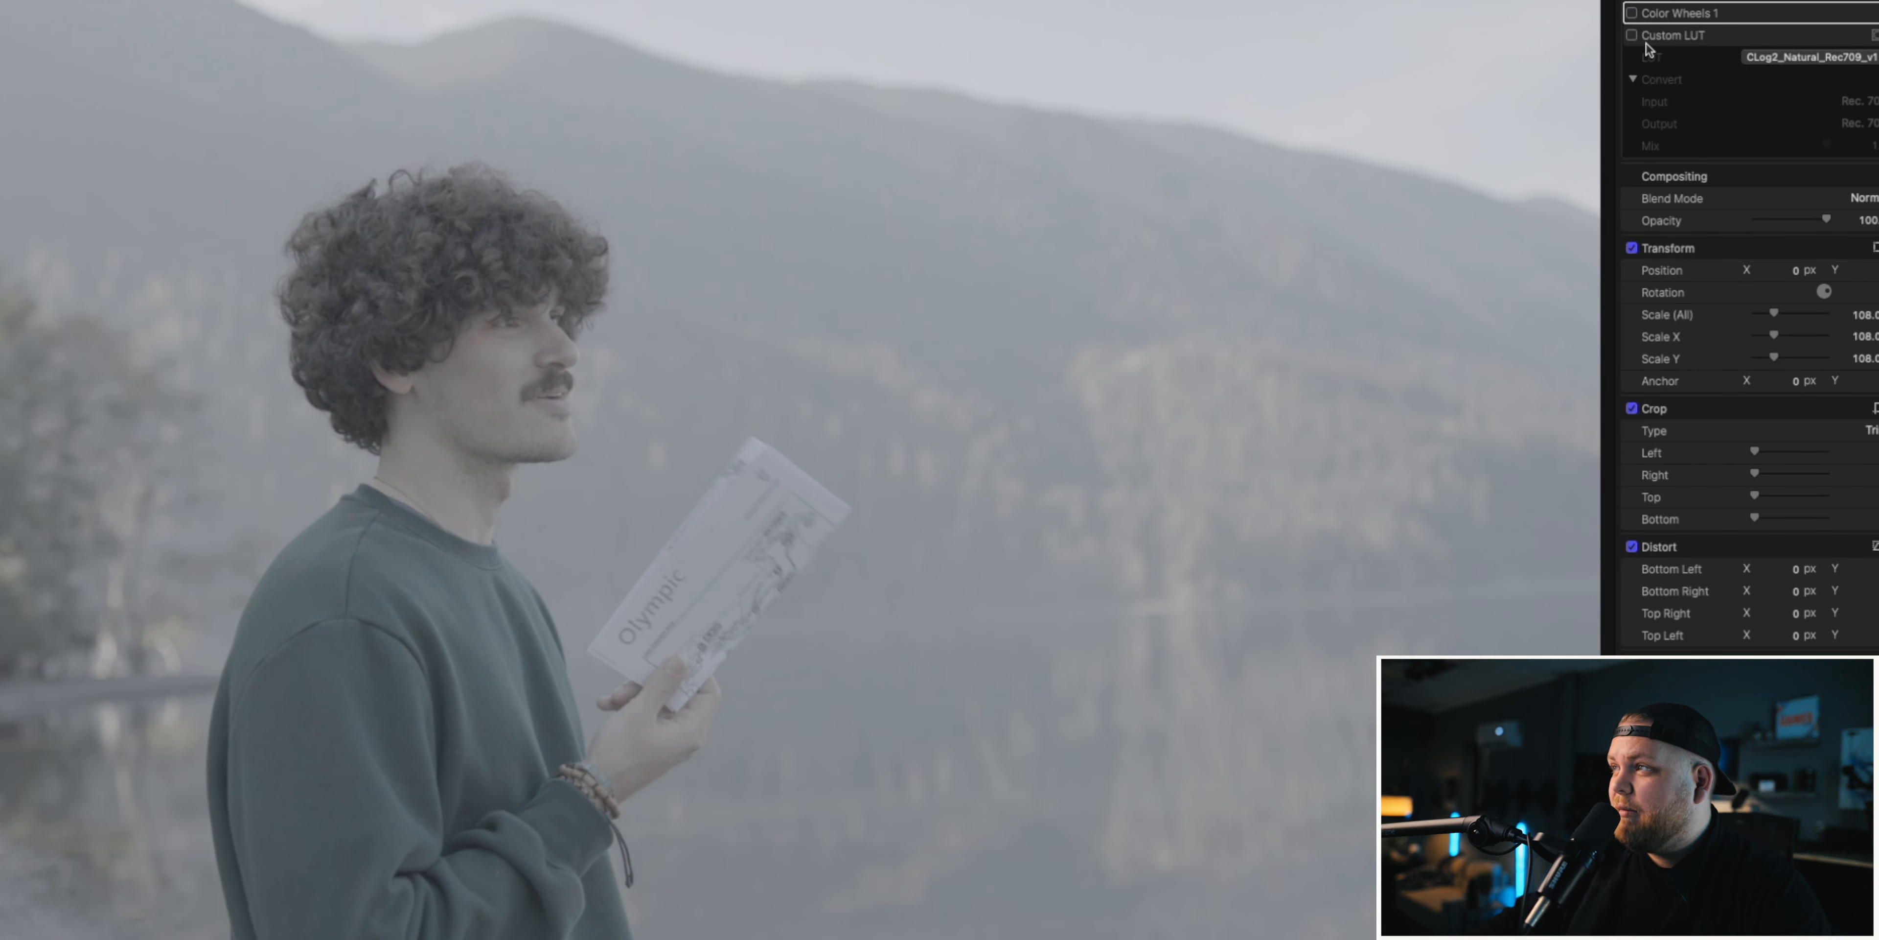
left_click(1633, 36)
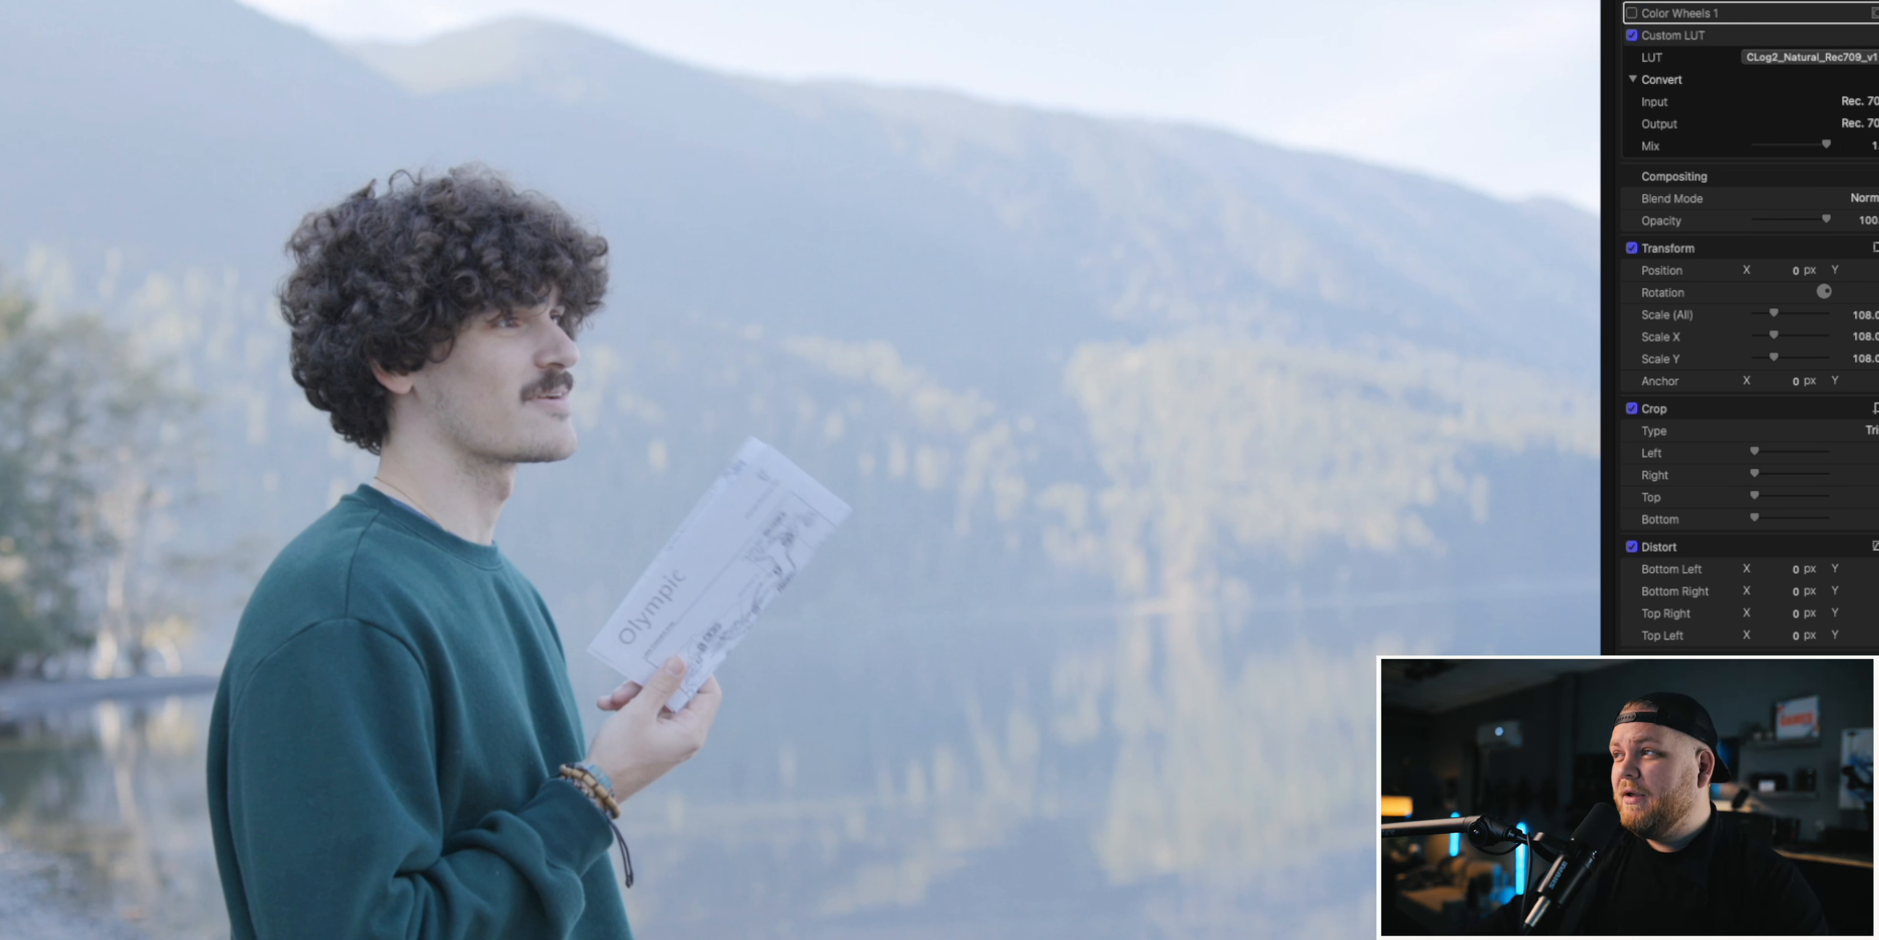
left_click(1876, 14)
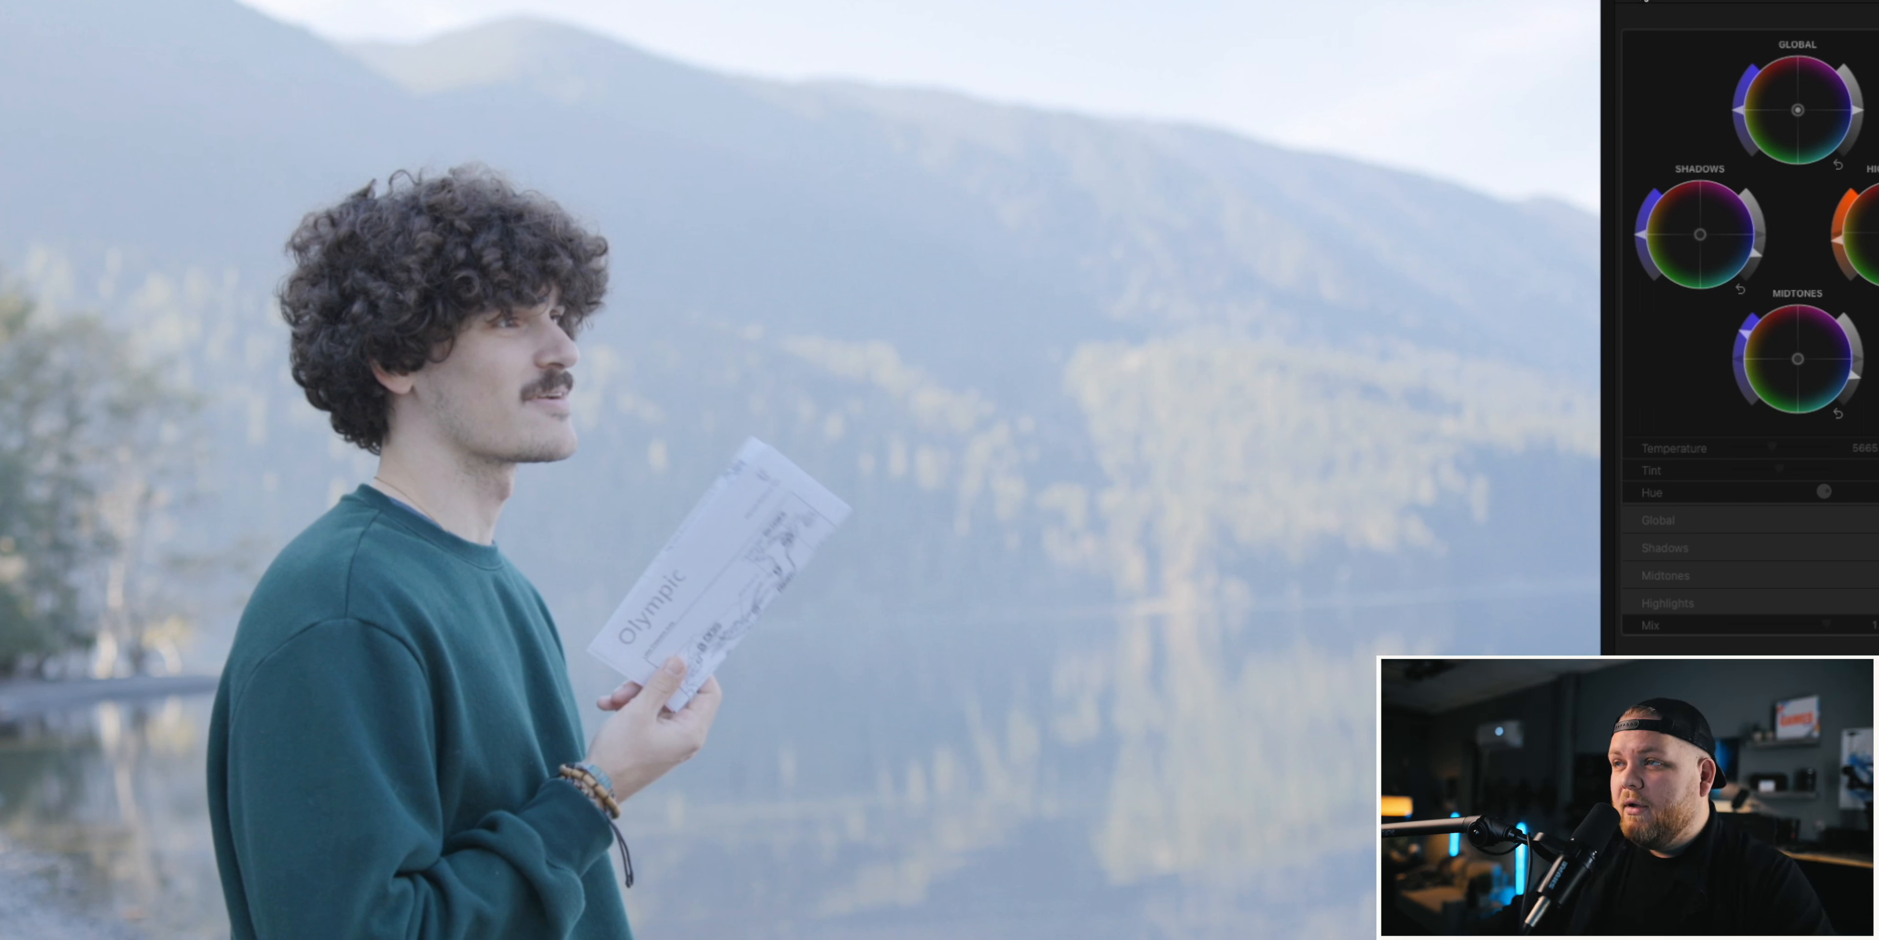
- Compare the lake clip with and without Color Wheels 1, leave the correction on and raise the midtones saturation
left_click(1670, 22)
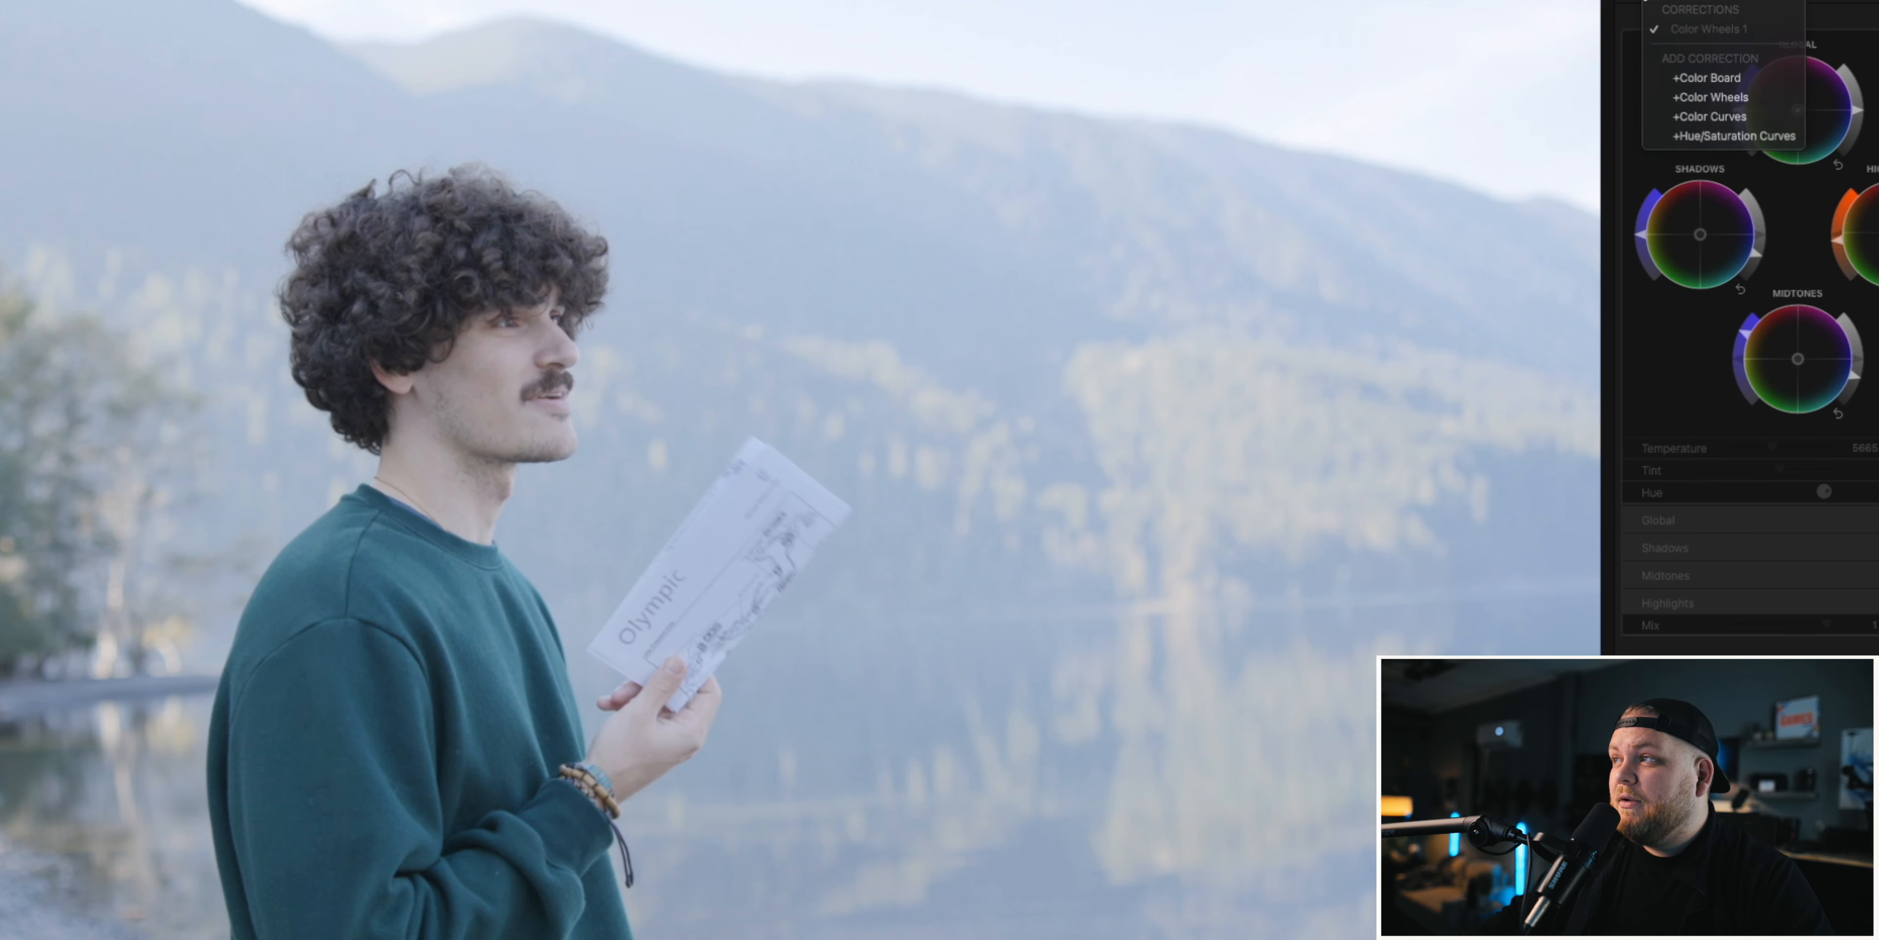
left_click(1639, 0)
left_click(1637, 0)
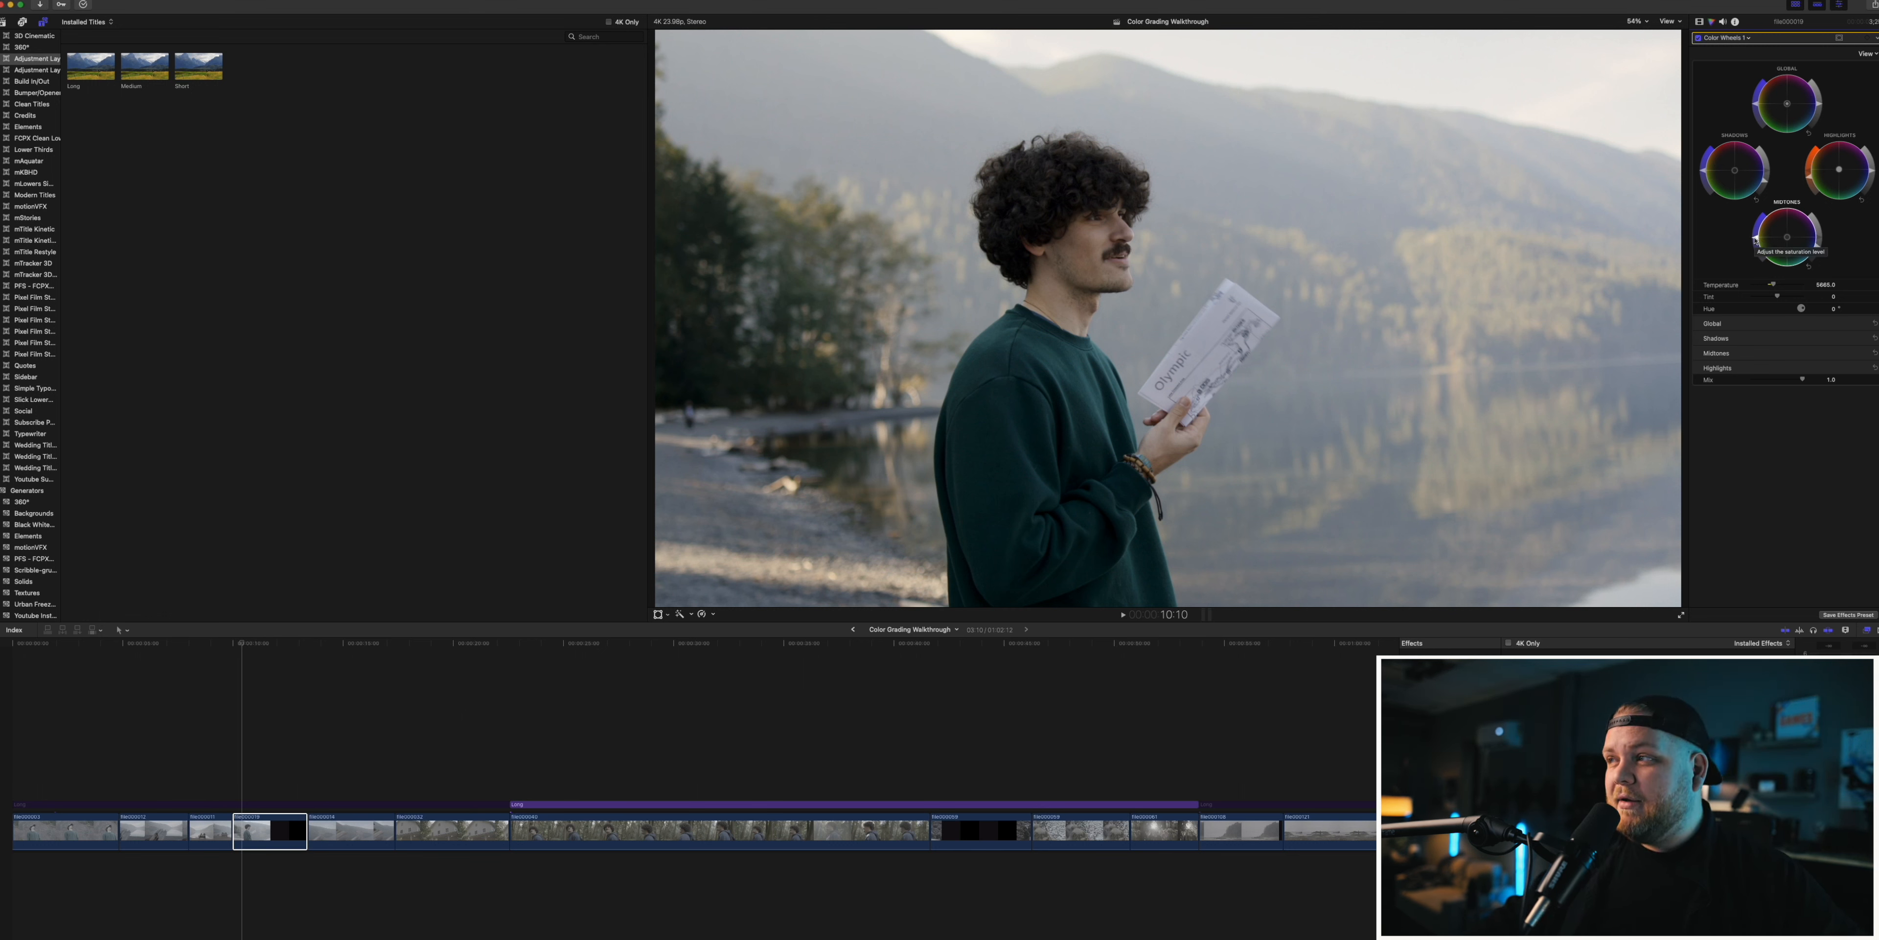
left_click_drag(1762, 235, 1762, 231)
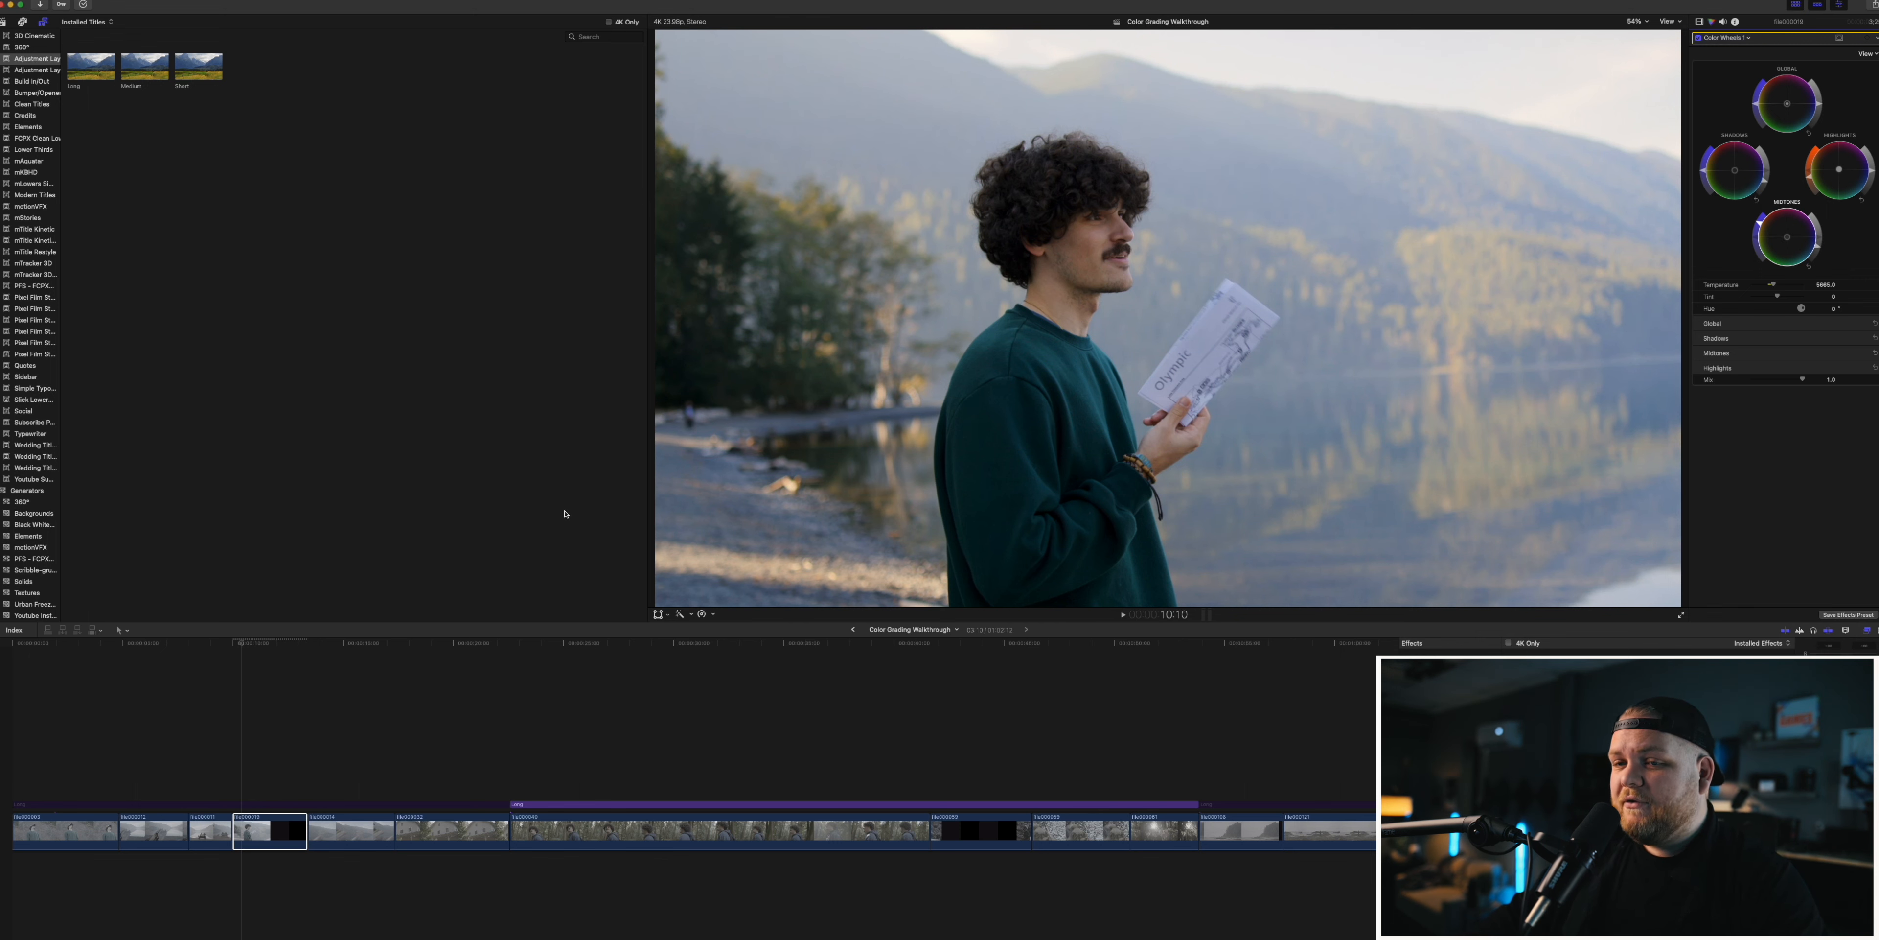
- Select the adjustment layer above the lake clip, display its effect settings and enable the layer
left_click(243, 803)
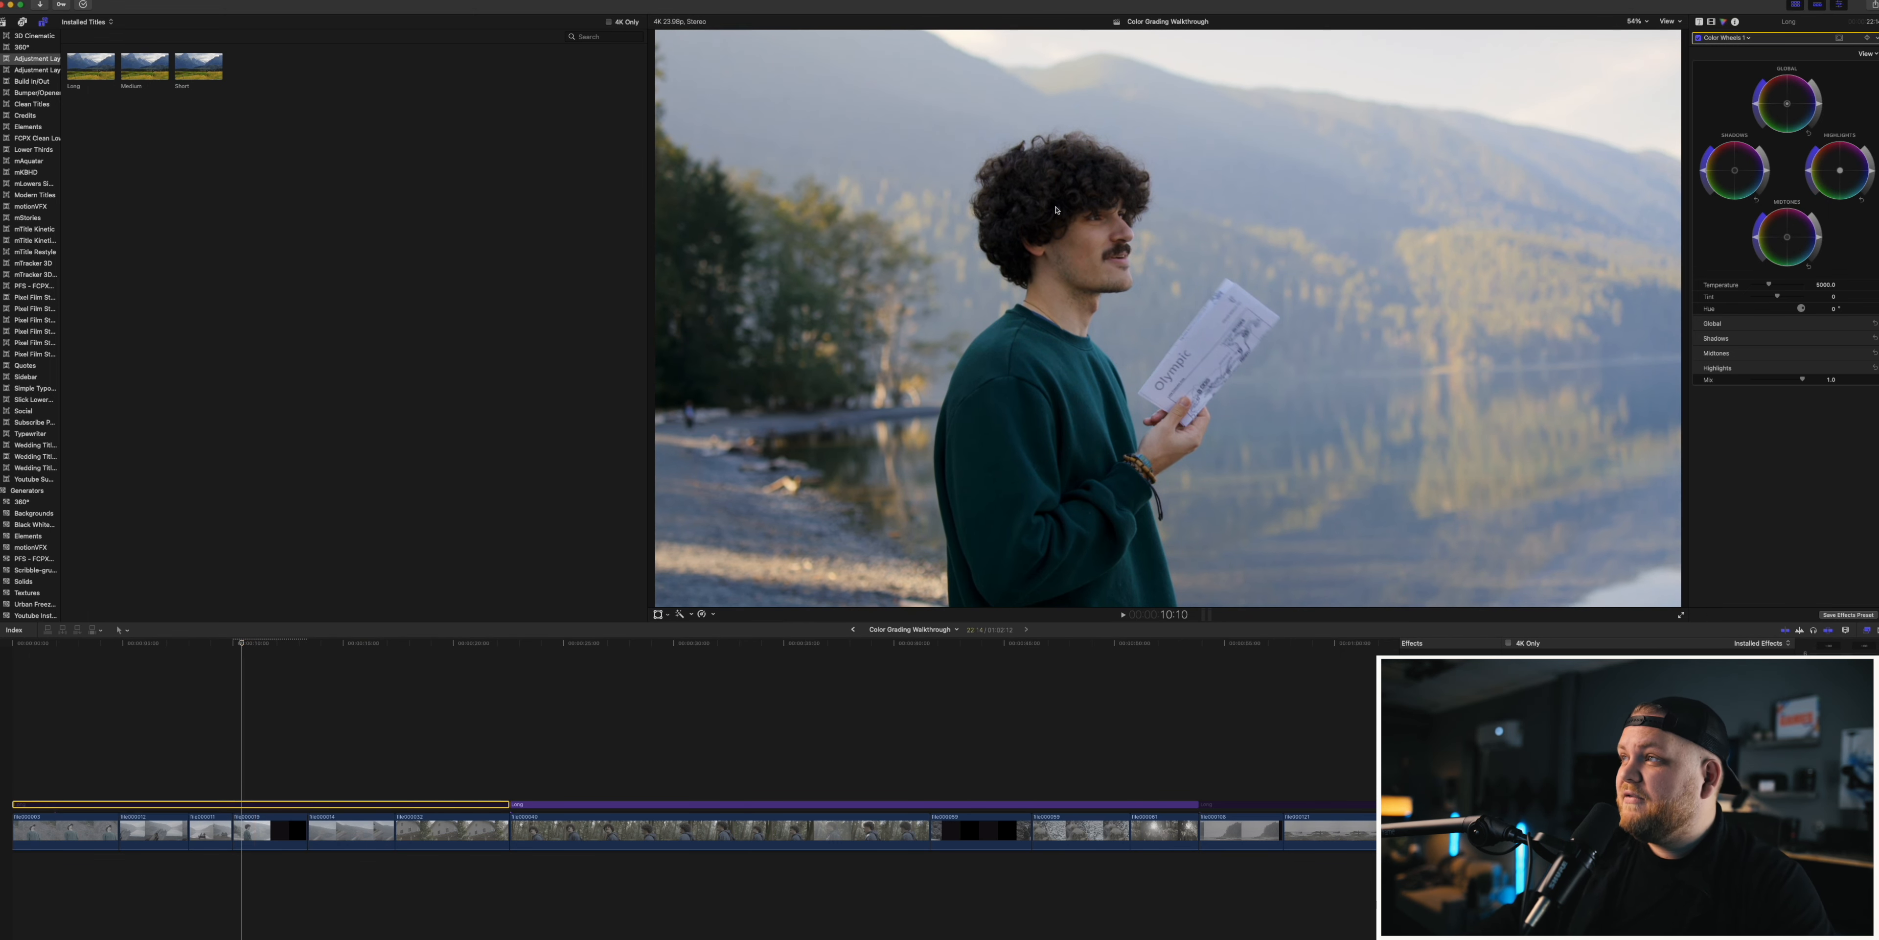
left_click(1711, 23)
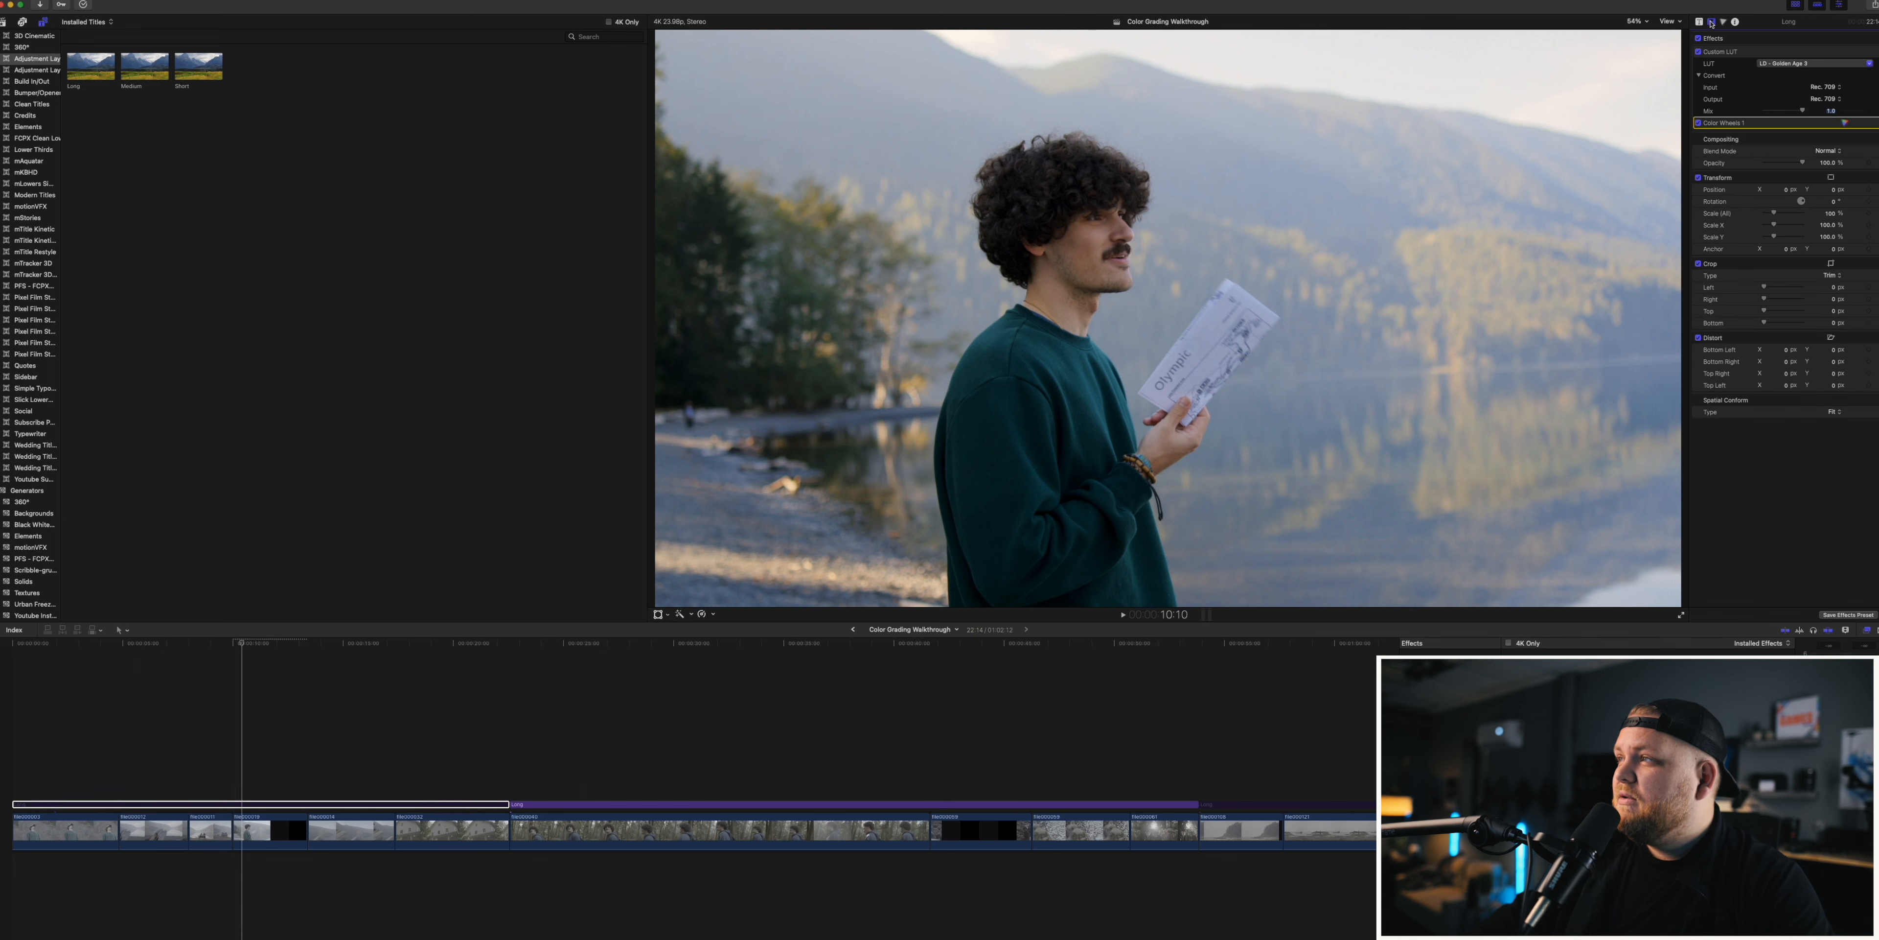
left_click(1813, 64)
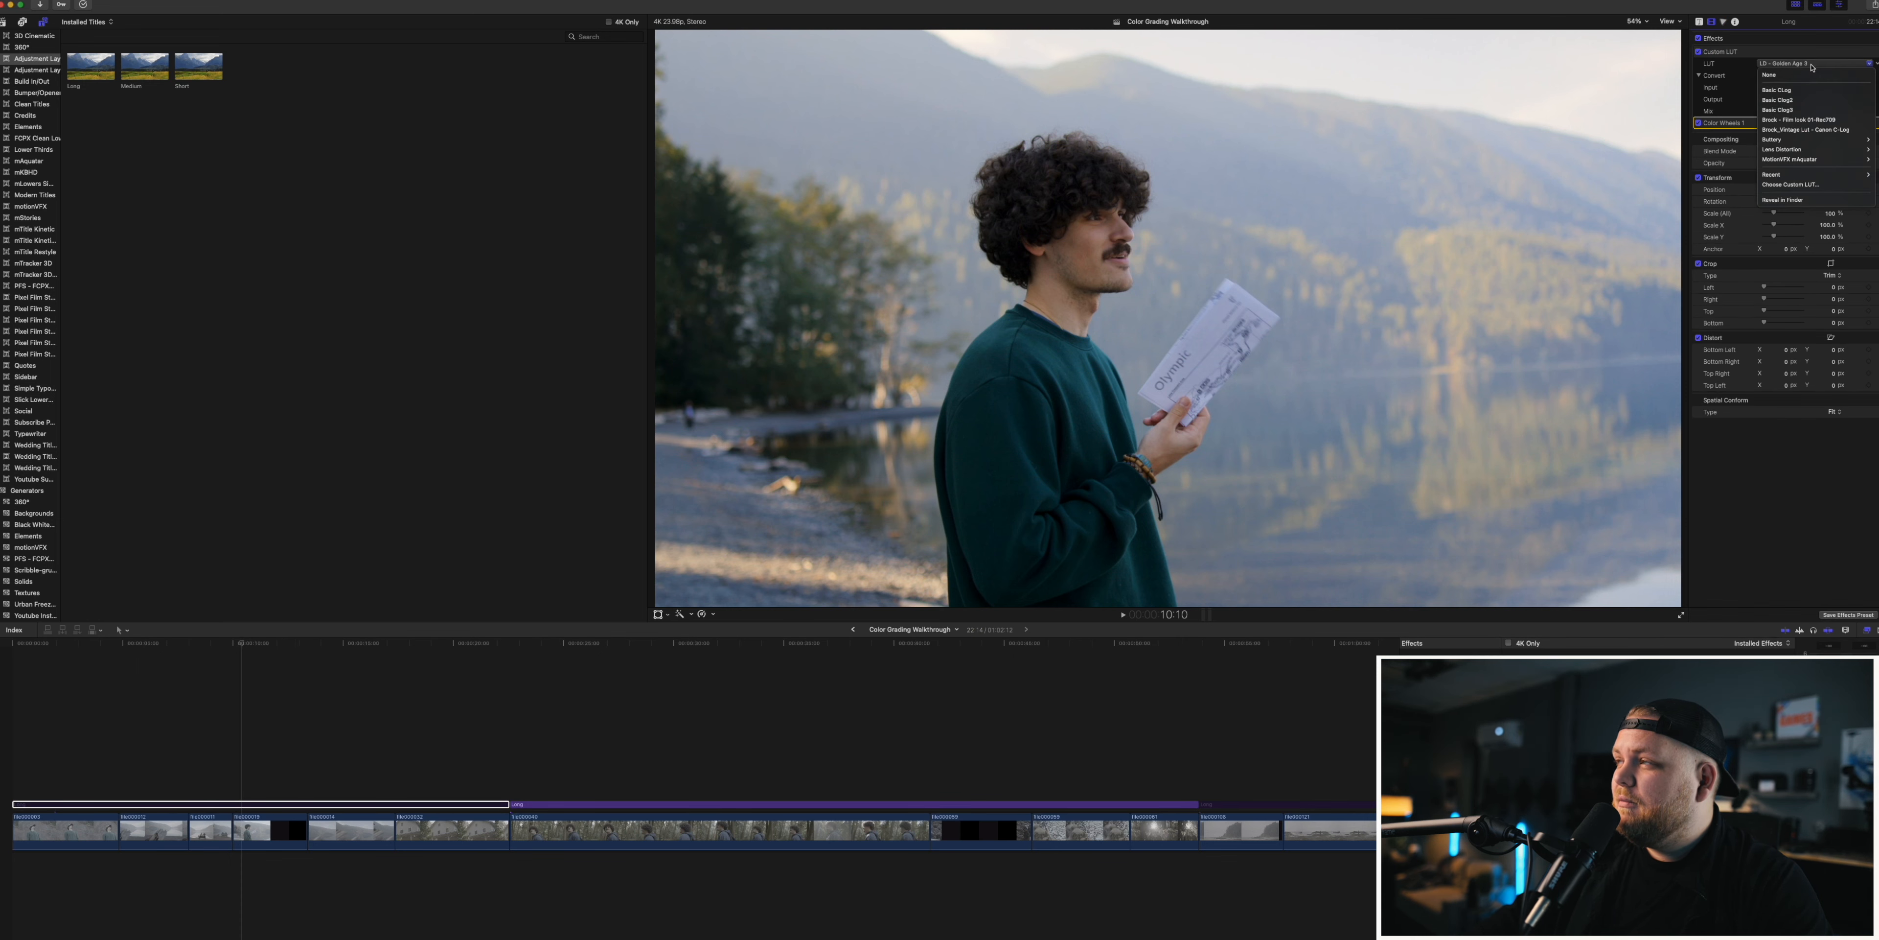
left_click(1787, 38)
left_click(167, 804)
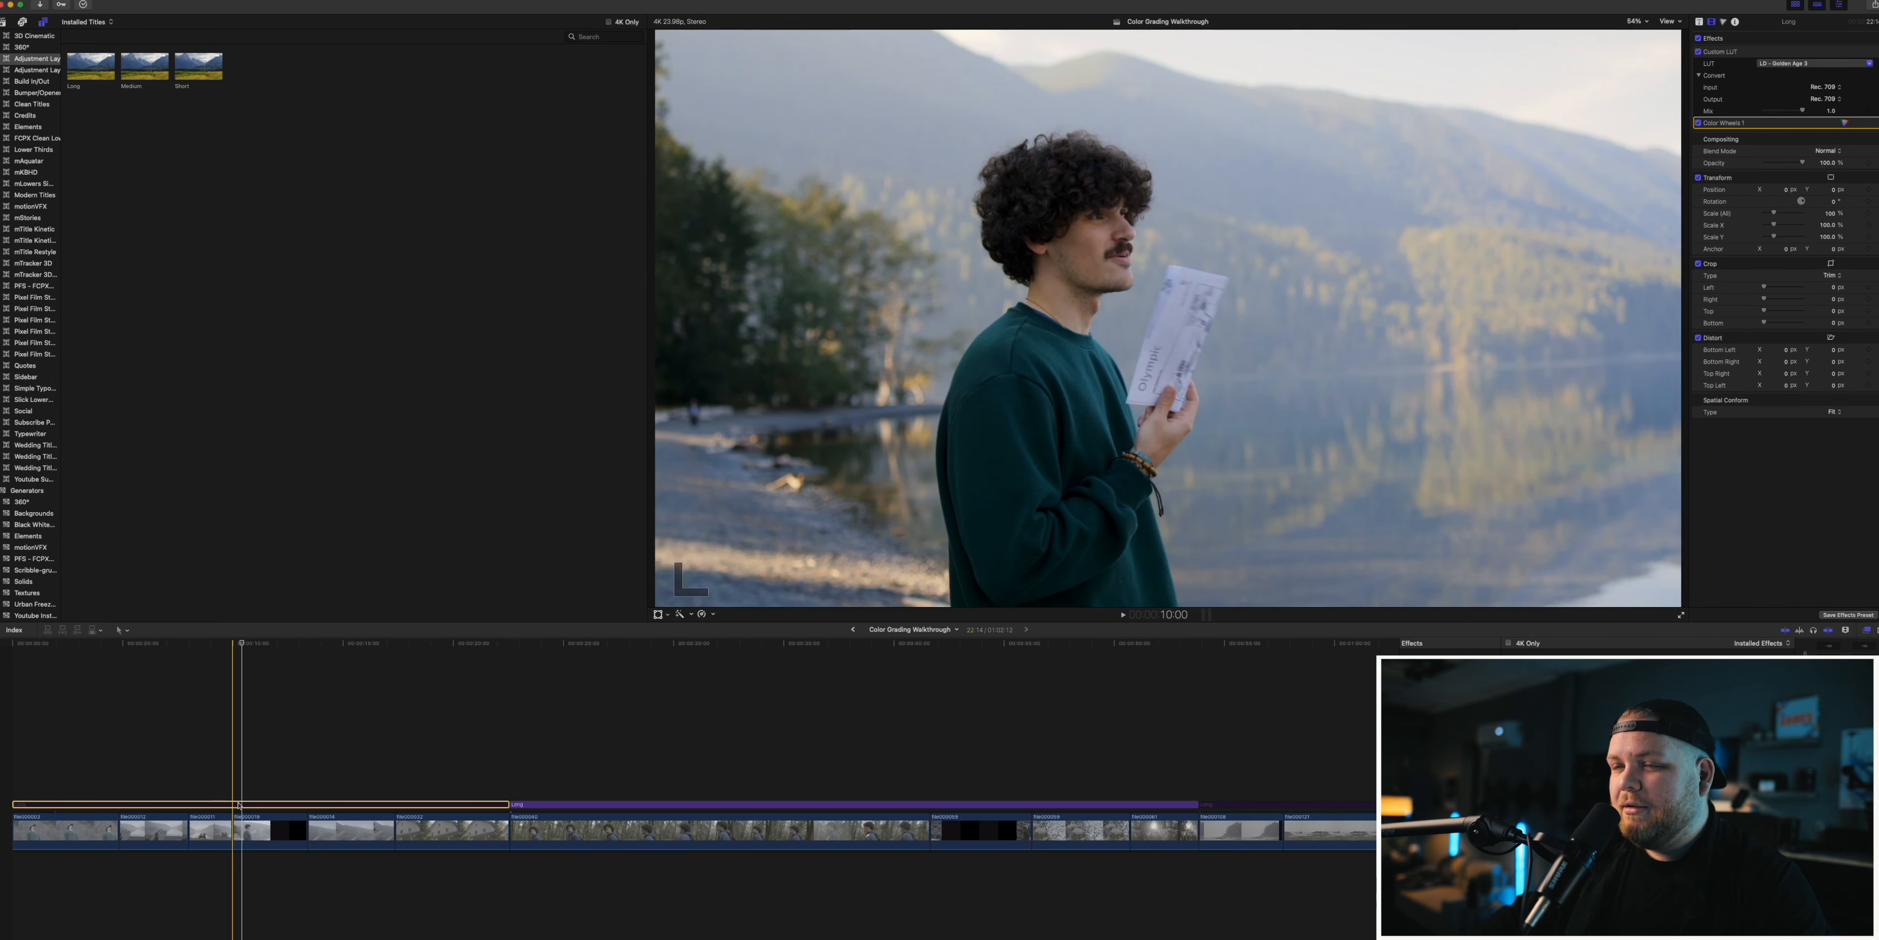
key("v")
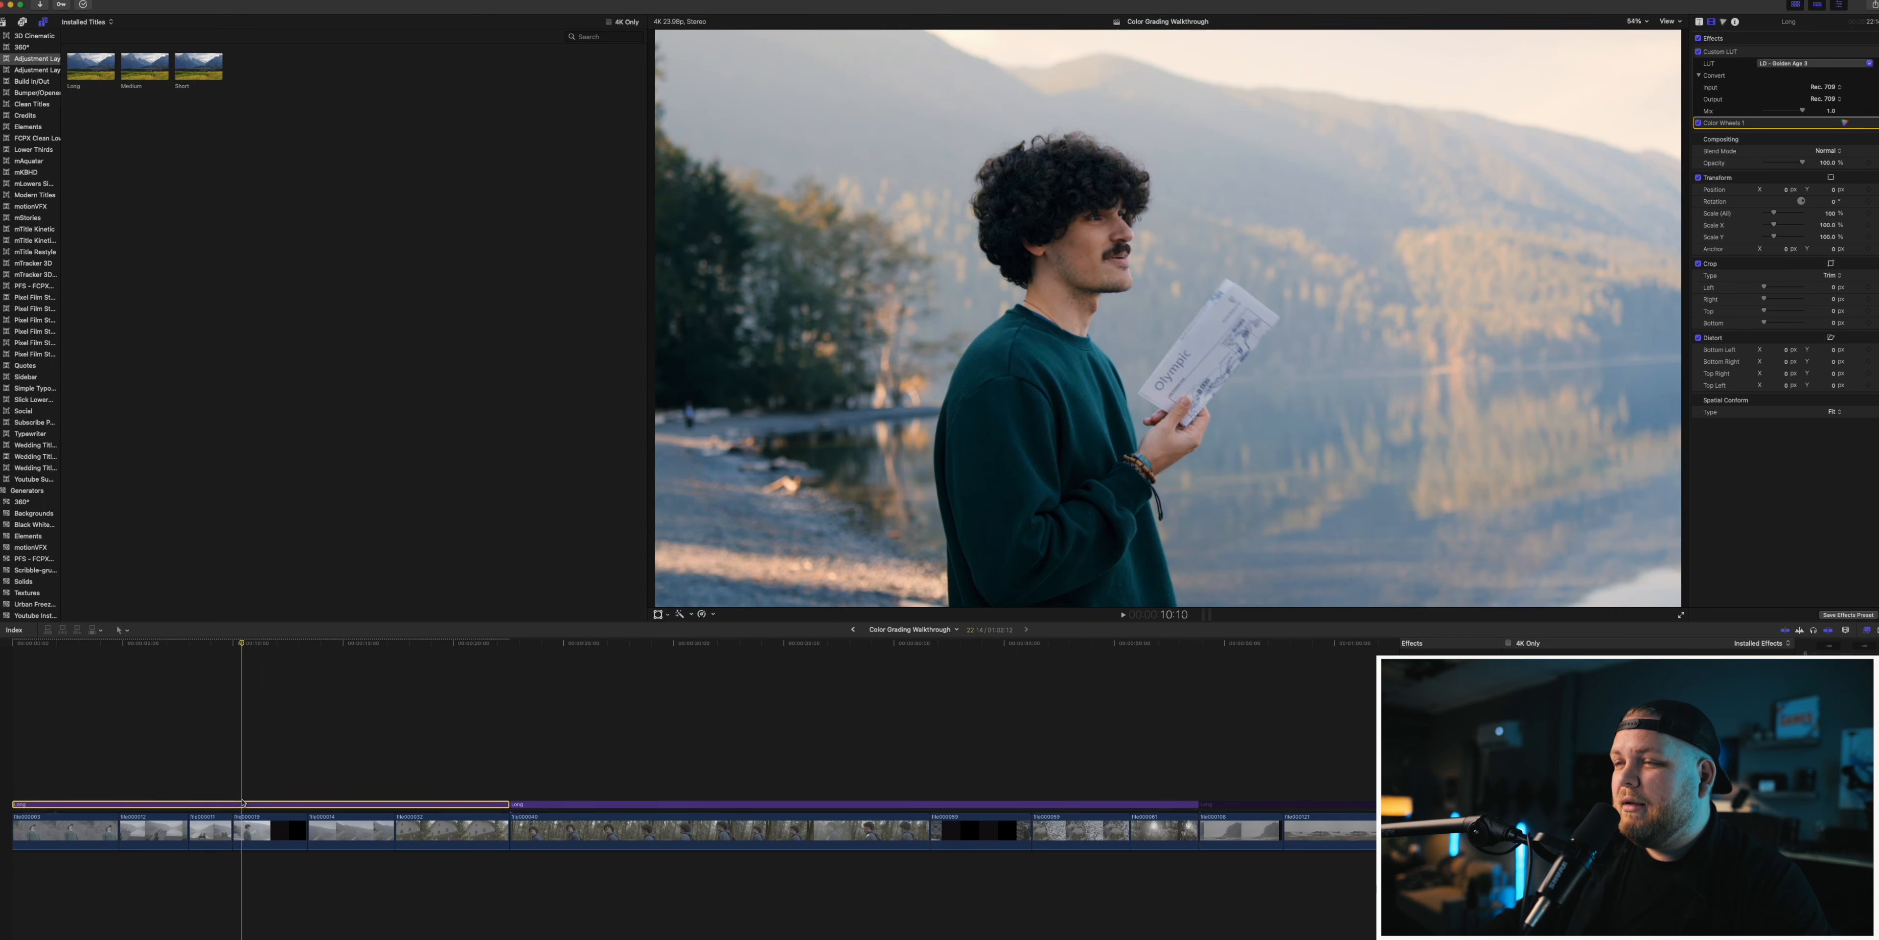
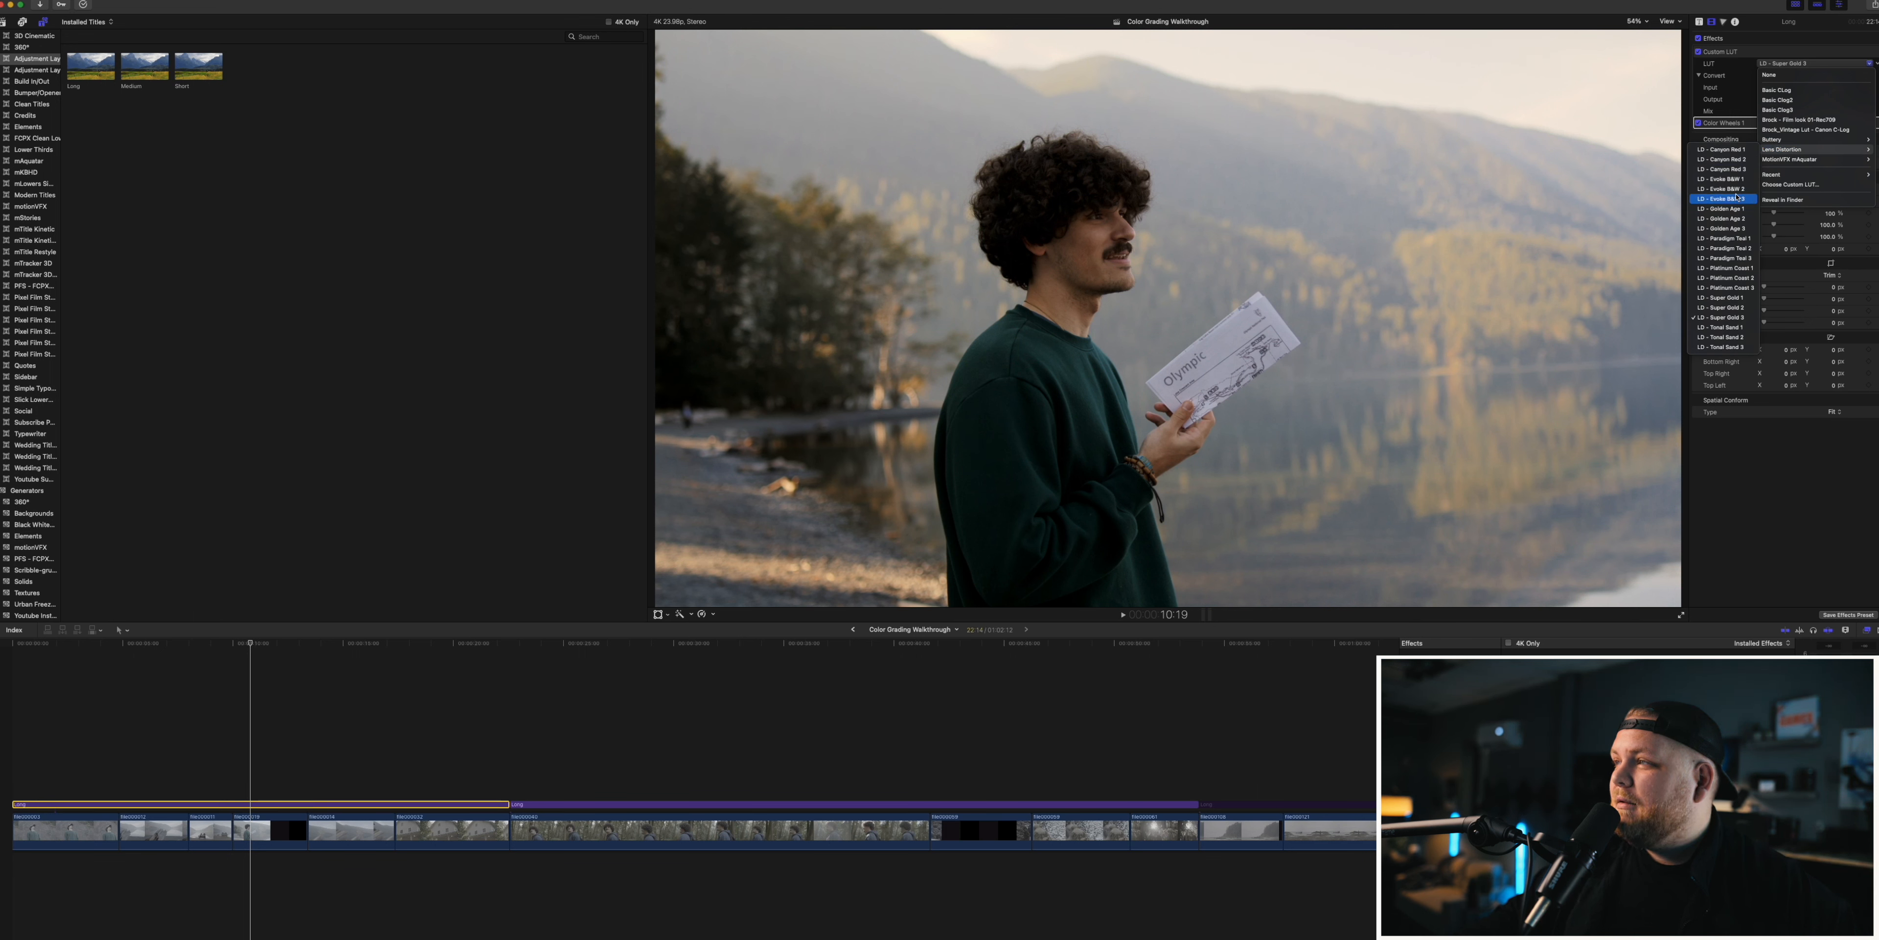
- Try the LD - Golden Age 3 LUT on the adjustment layer, then set its Custom LUT to LD - Golden Age 1
left_click(1748, 229)
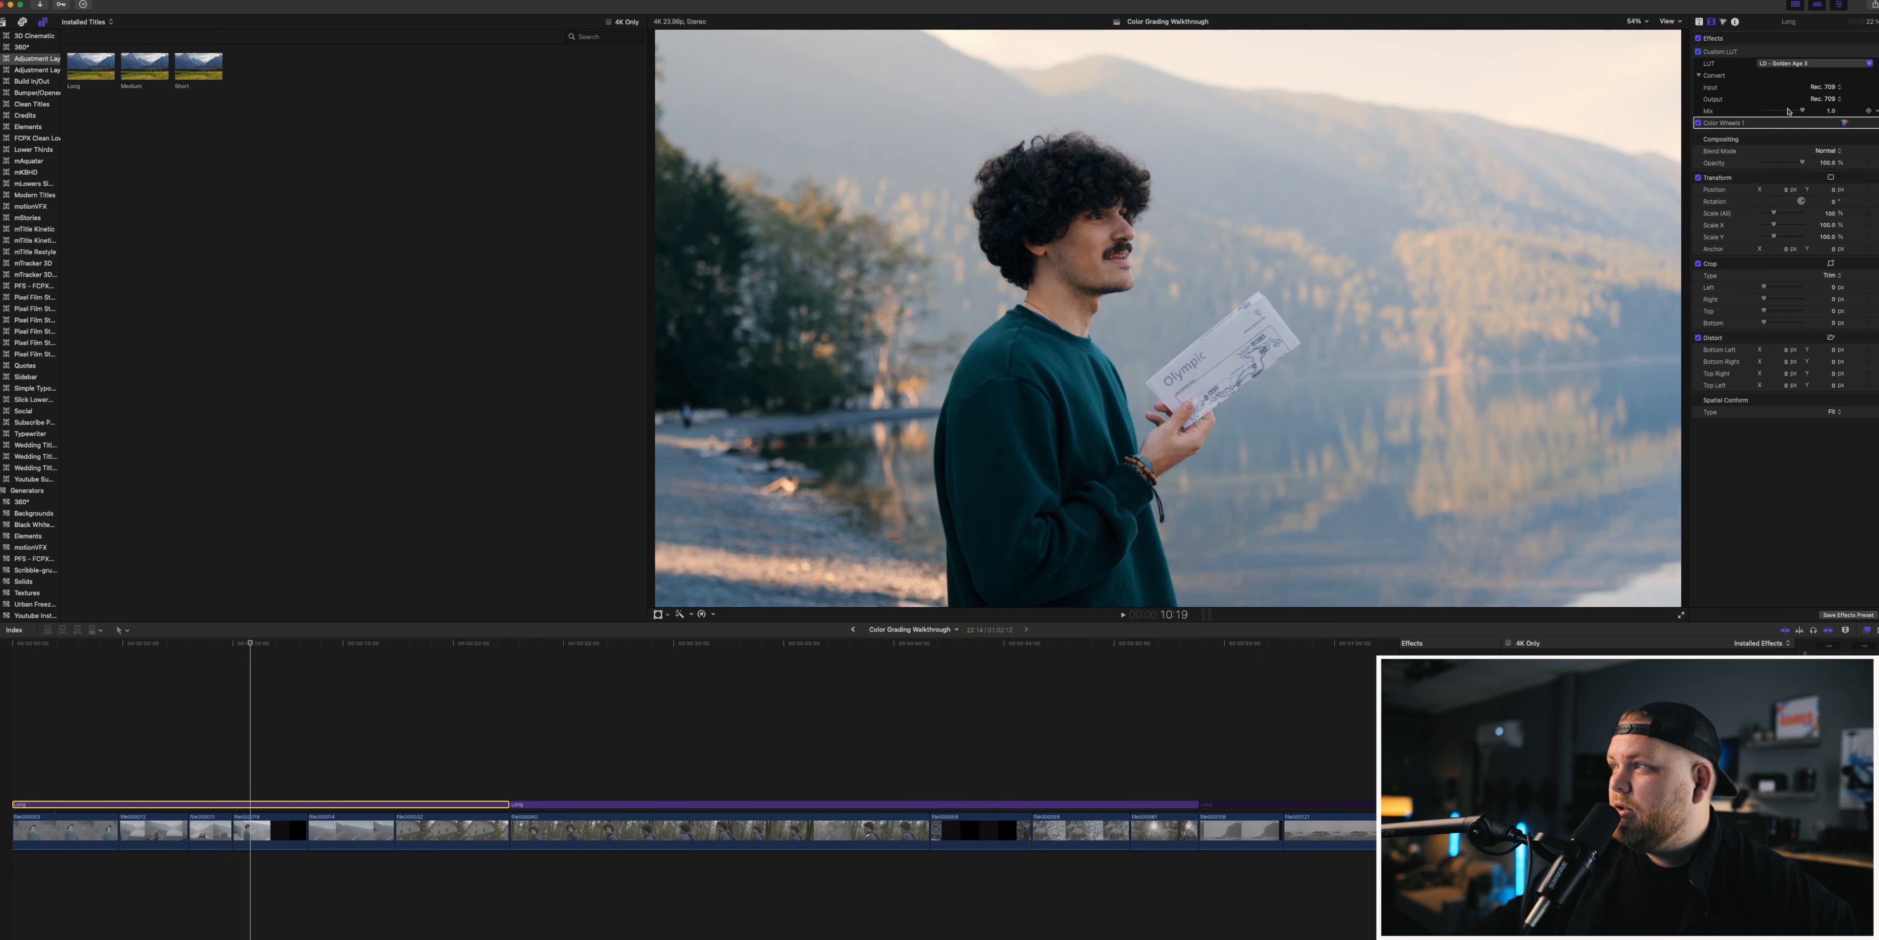
left_click(1807, 64)
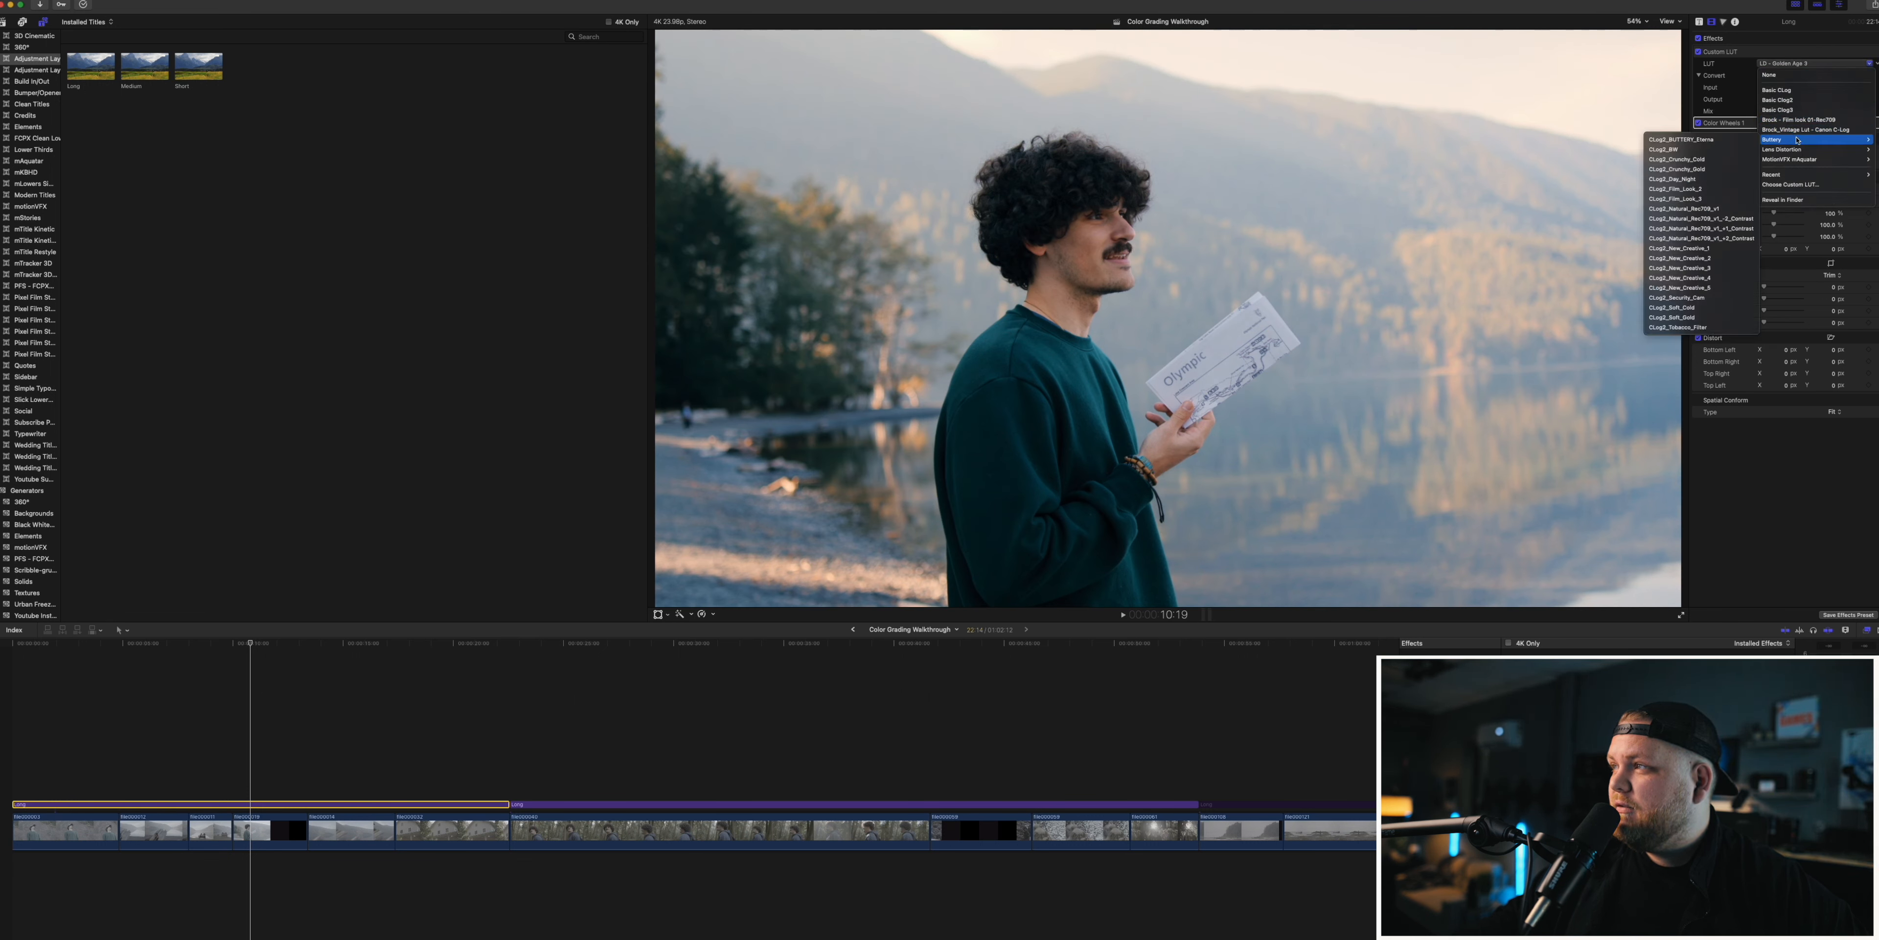
mouse_move(1791, 150)
left_click(1743, 209)
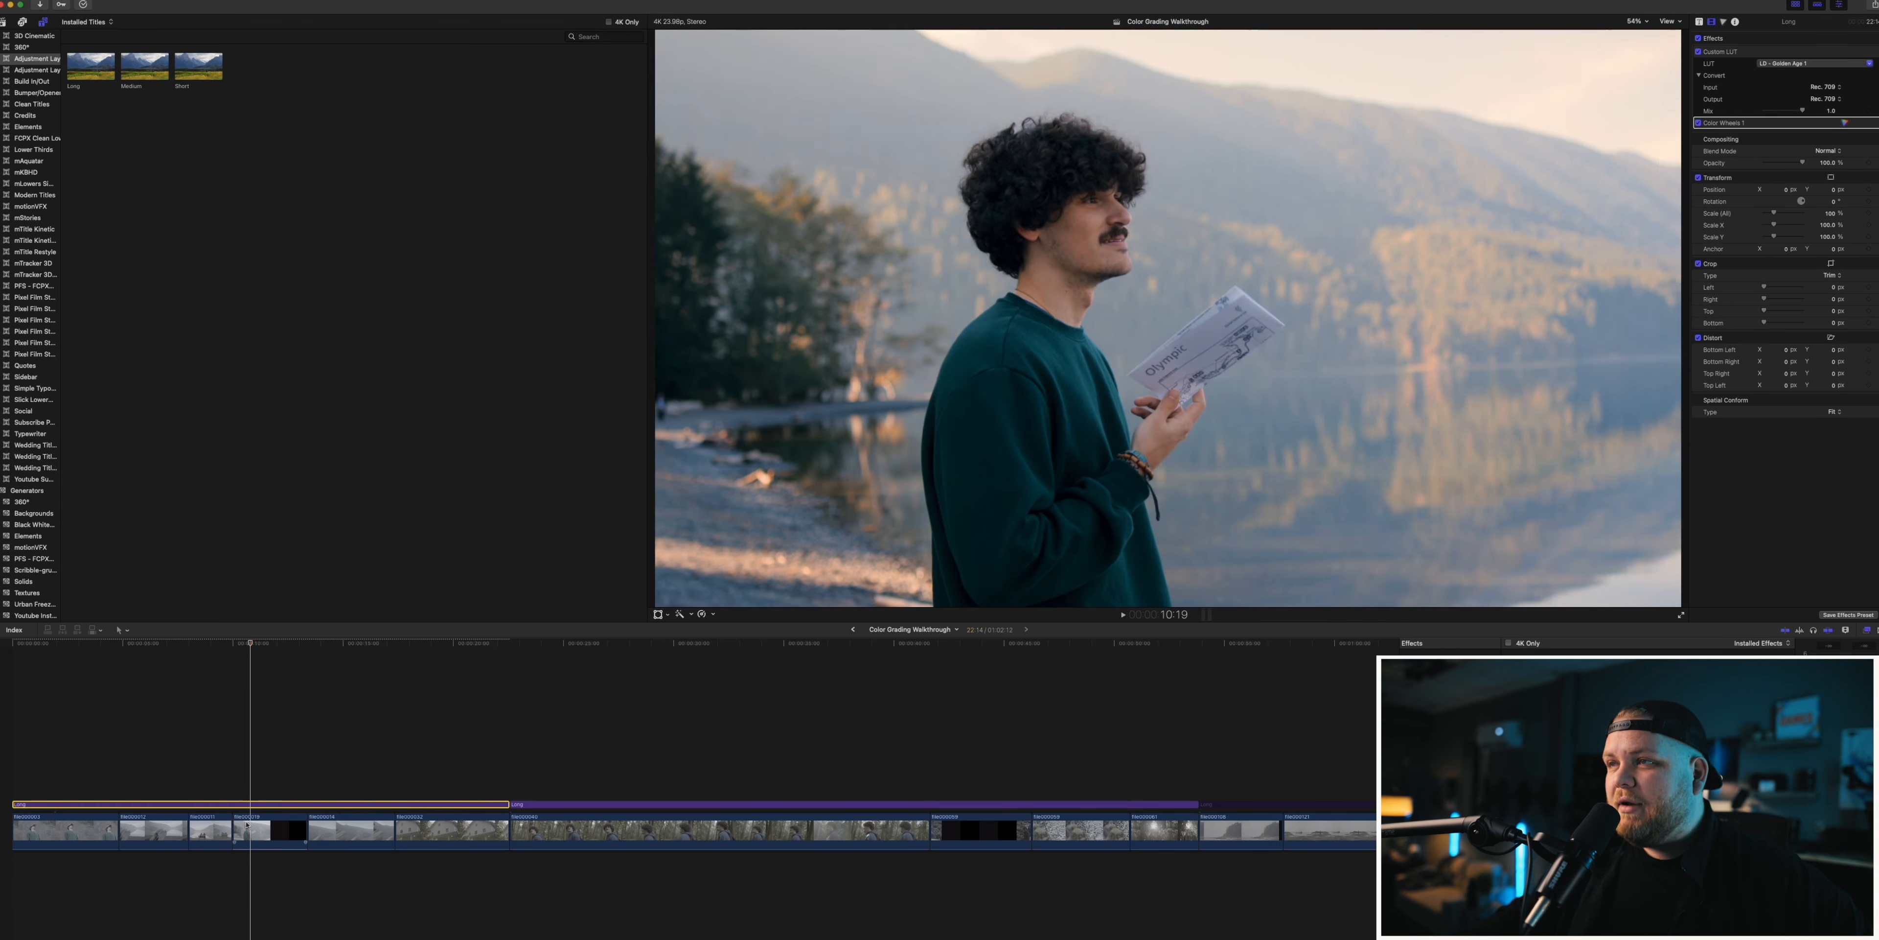
- Move the adjustment layer's Color Wheels 1 above its Custom LUT in the effect order and open its controls
left_click(248, 819)
left_click(252, 804)
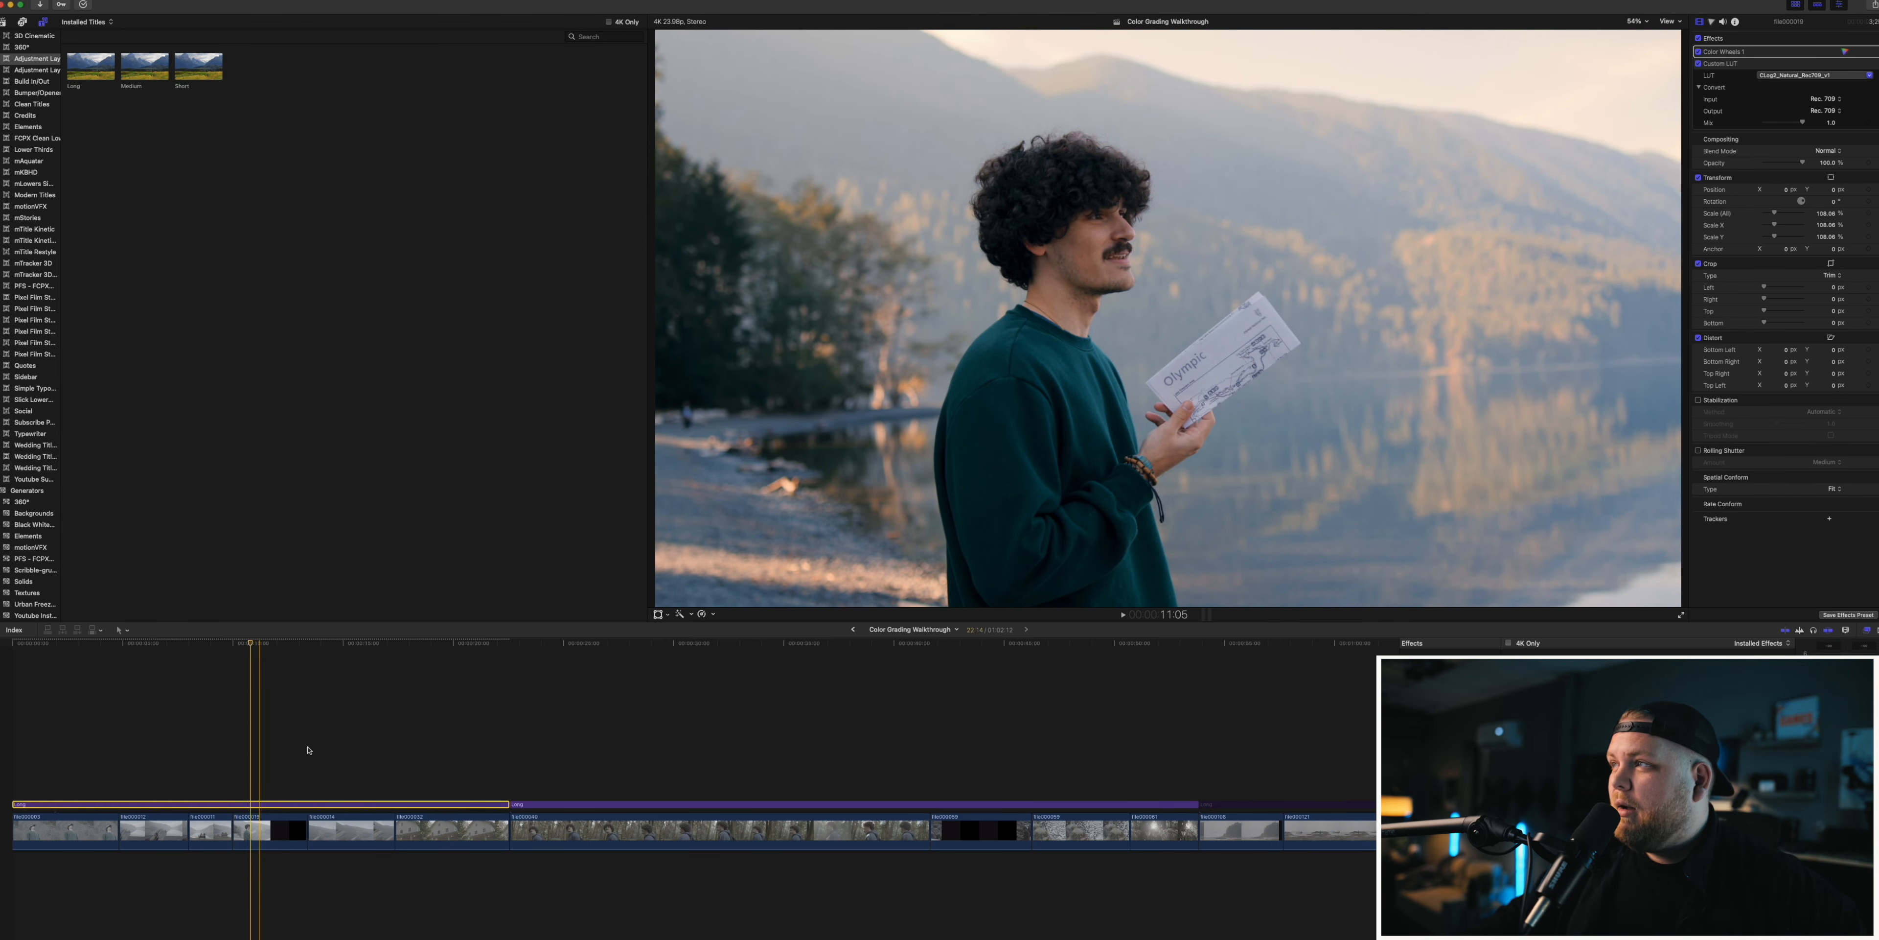
left_click_drag(1716, 121, 1721, 55)
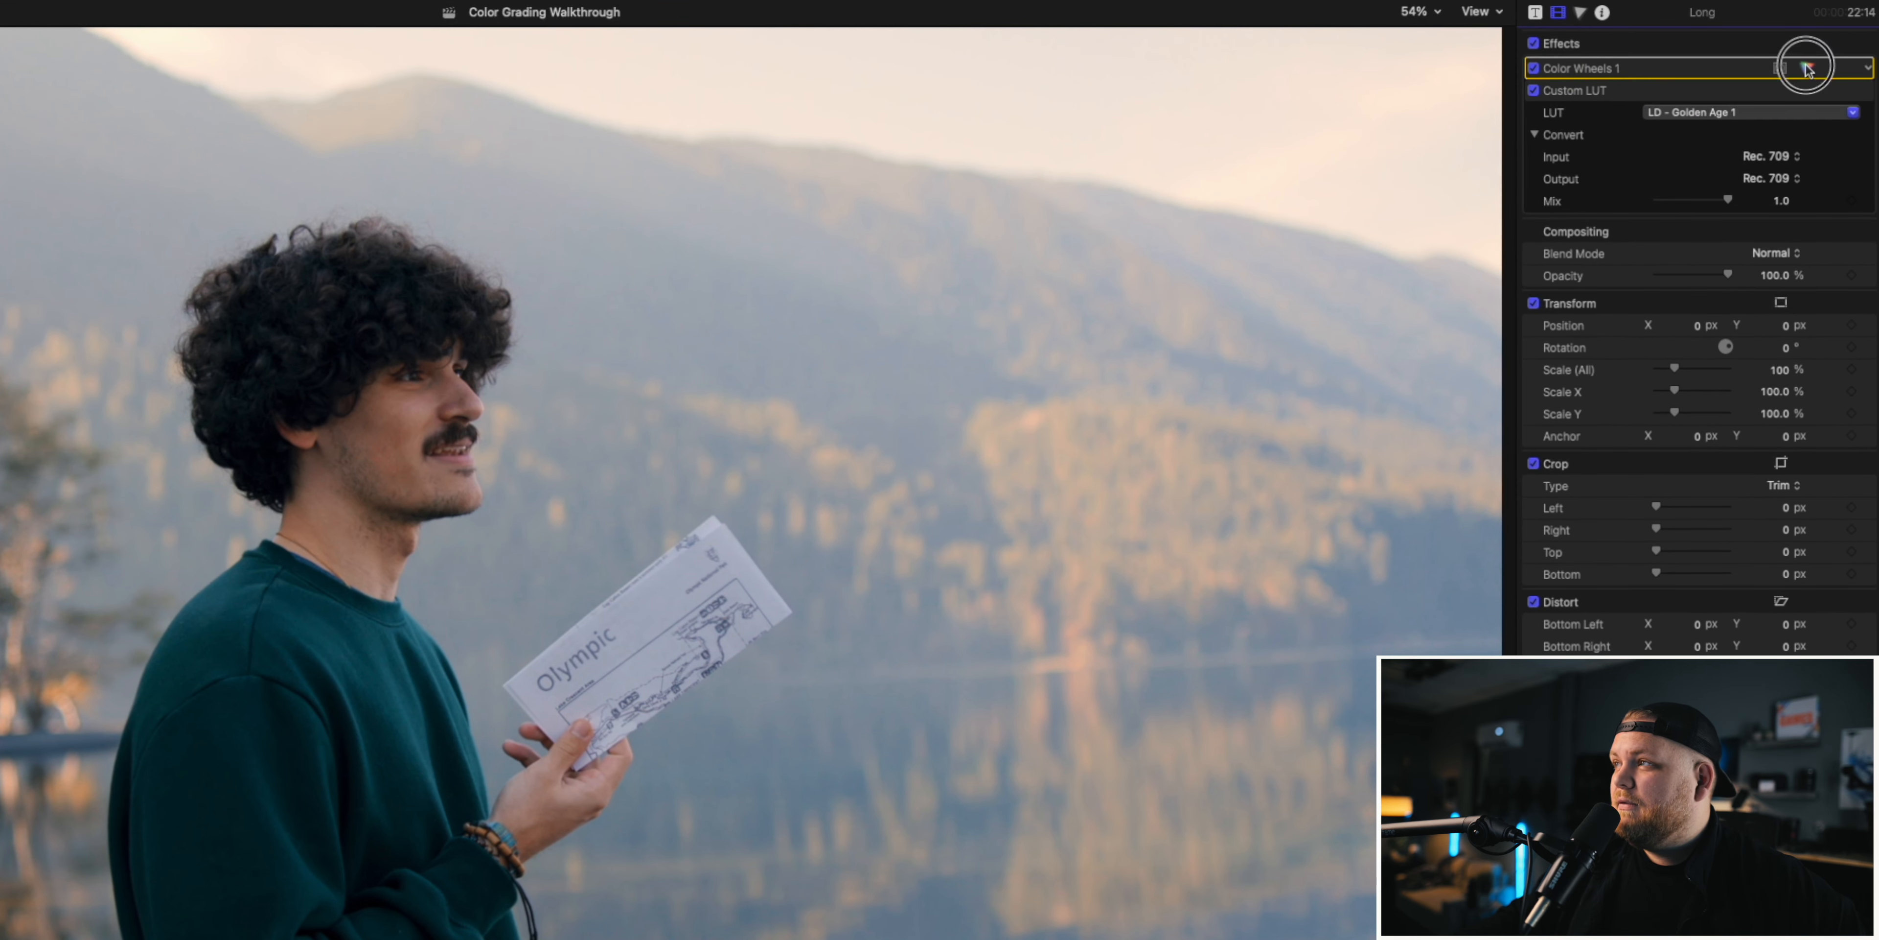
left_click(1807, 68)
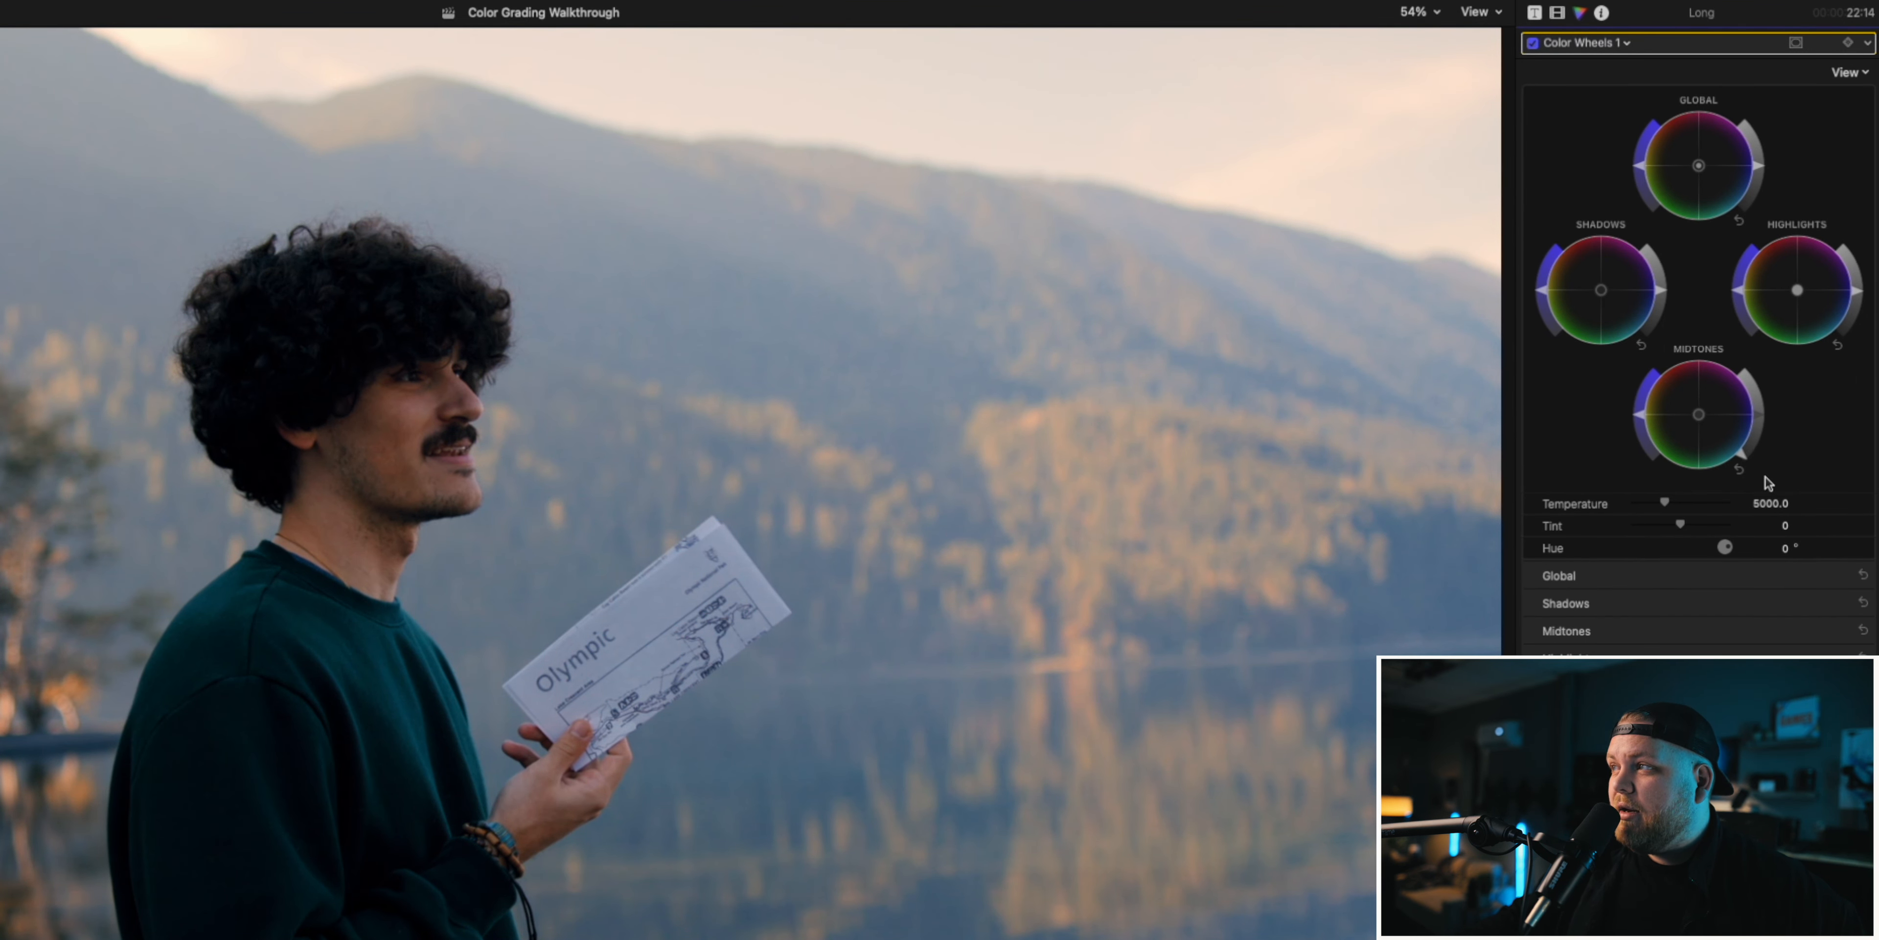
- Raise the highlights brightness and saturation in the adjustment layer's color wheels and slightly lift the shadows brightness
left_click_drag(1860, 293, 1865, 279)
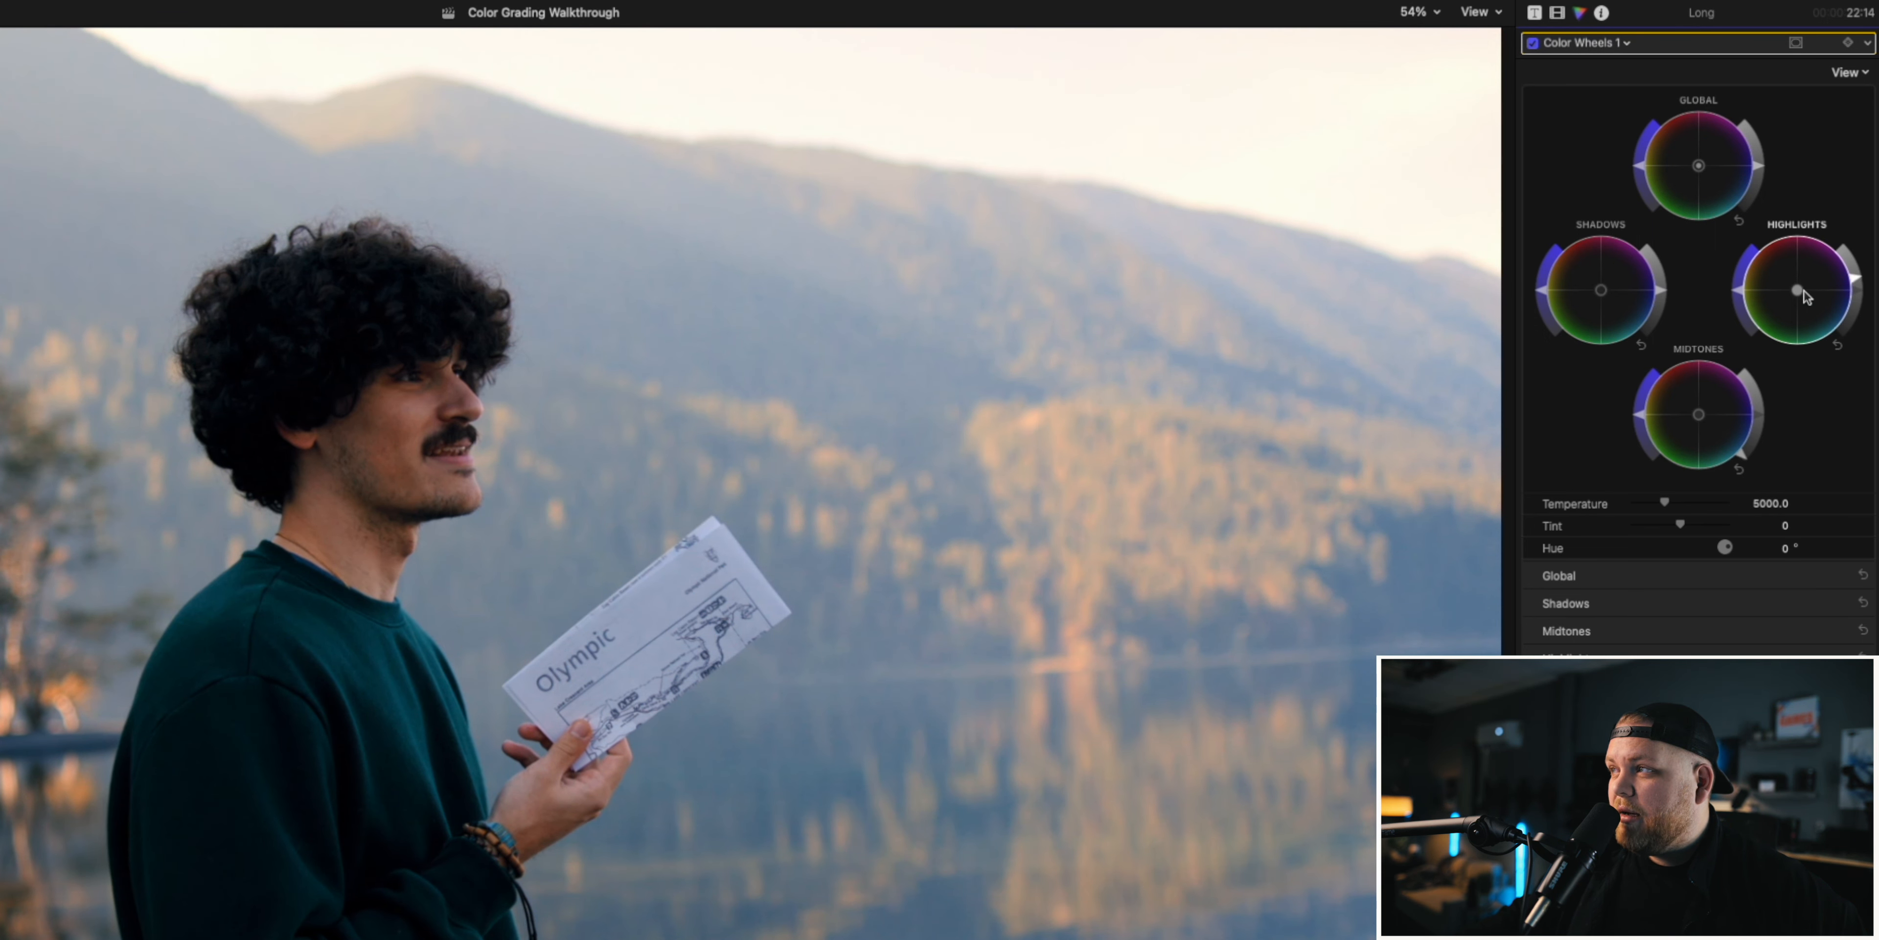
mouse_move(1746, 287)
left_mouse_down()
mouse_move(1750, 259)
mouse_move(1752, 286)
left_mouse_up()
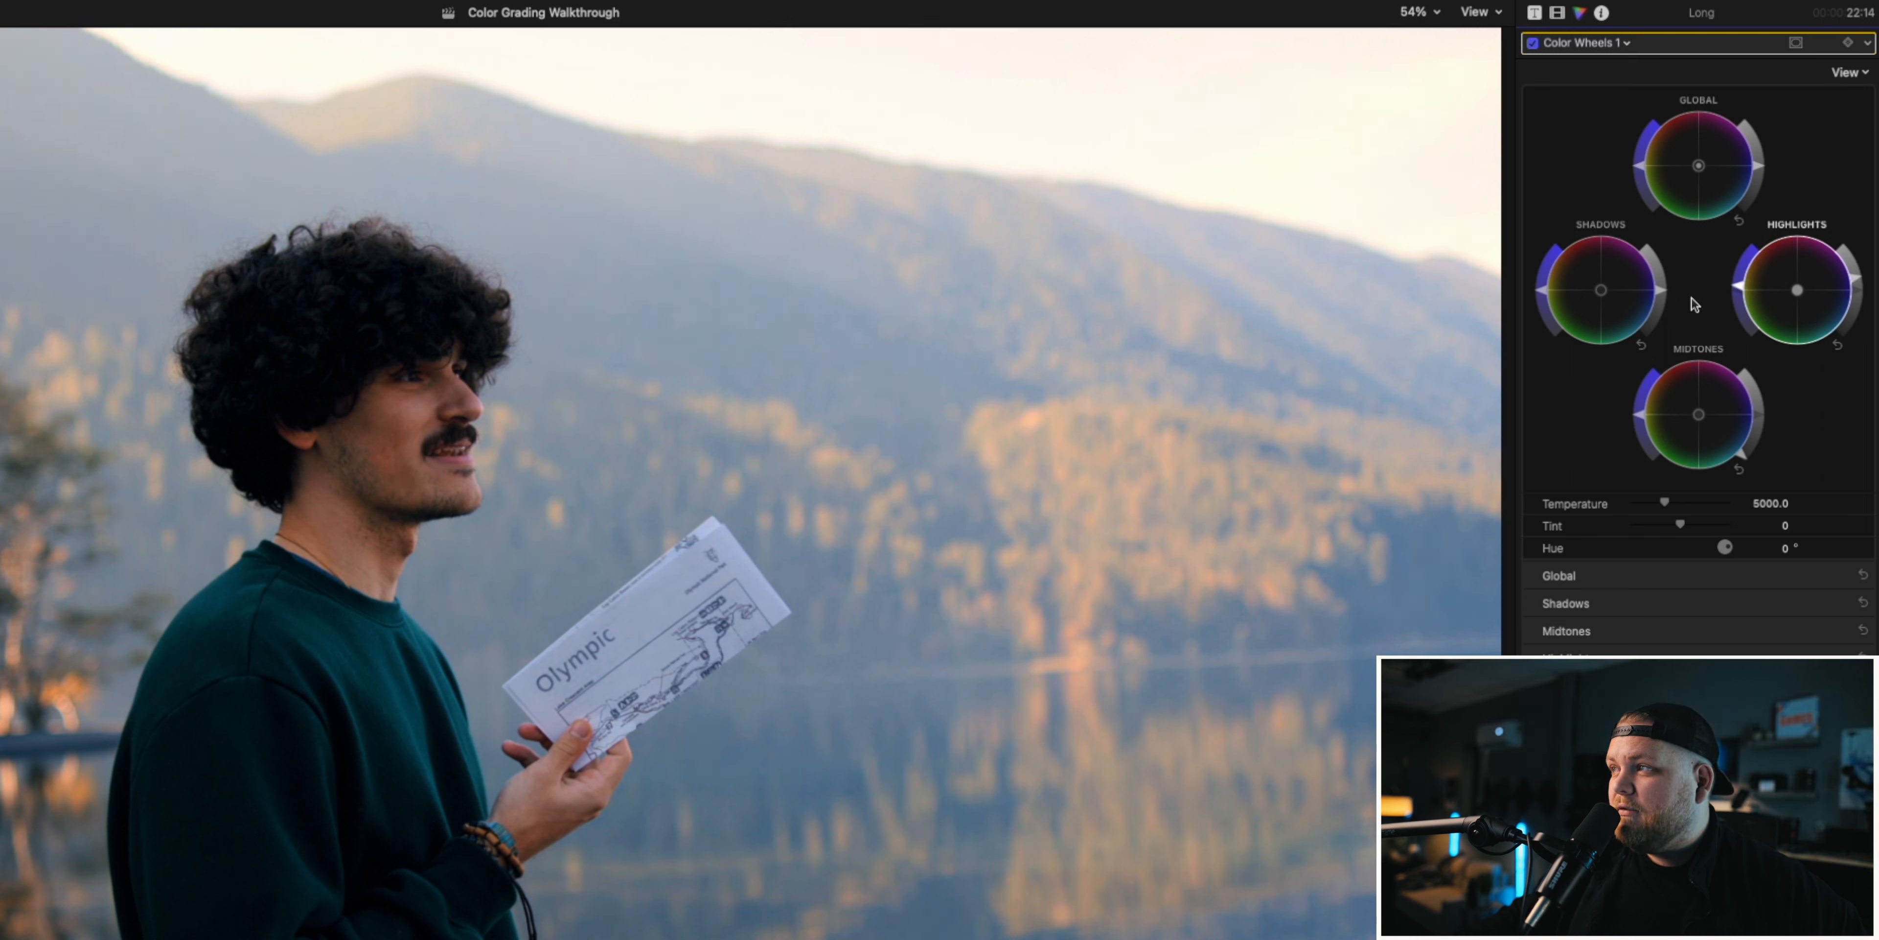
left_click_drag(1667, 287, 1668, 286)
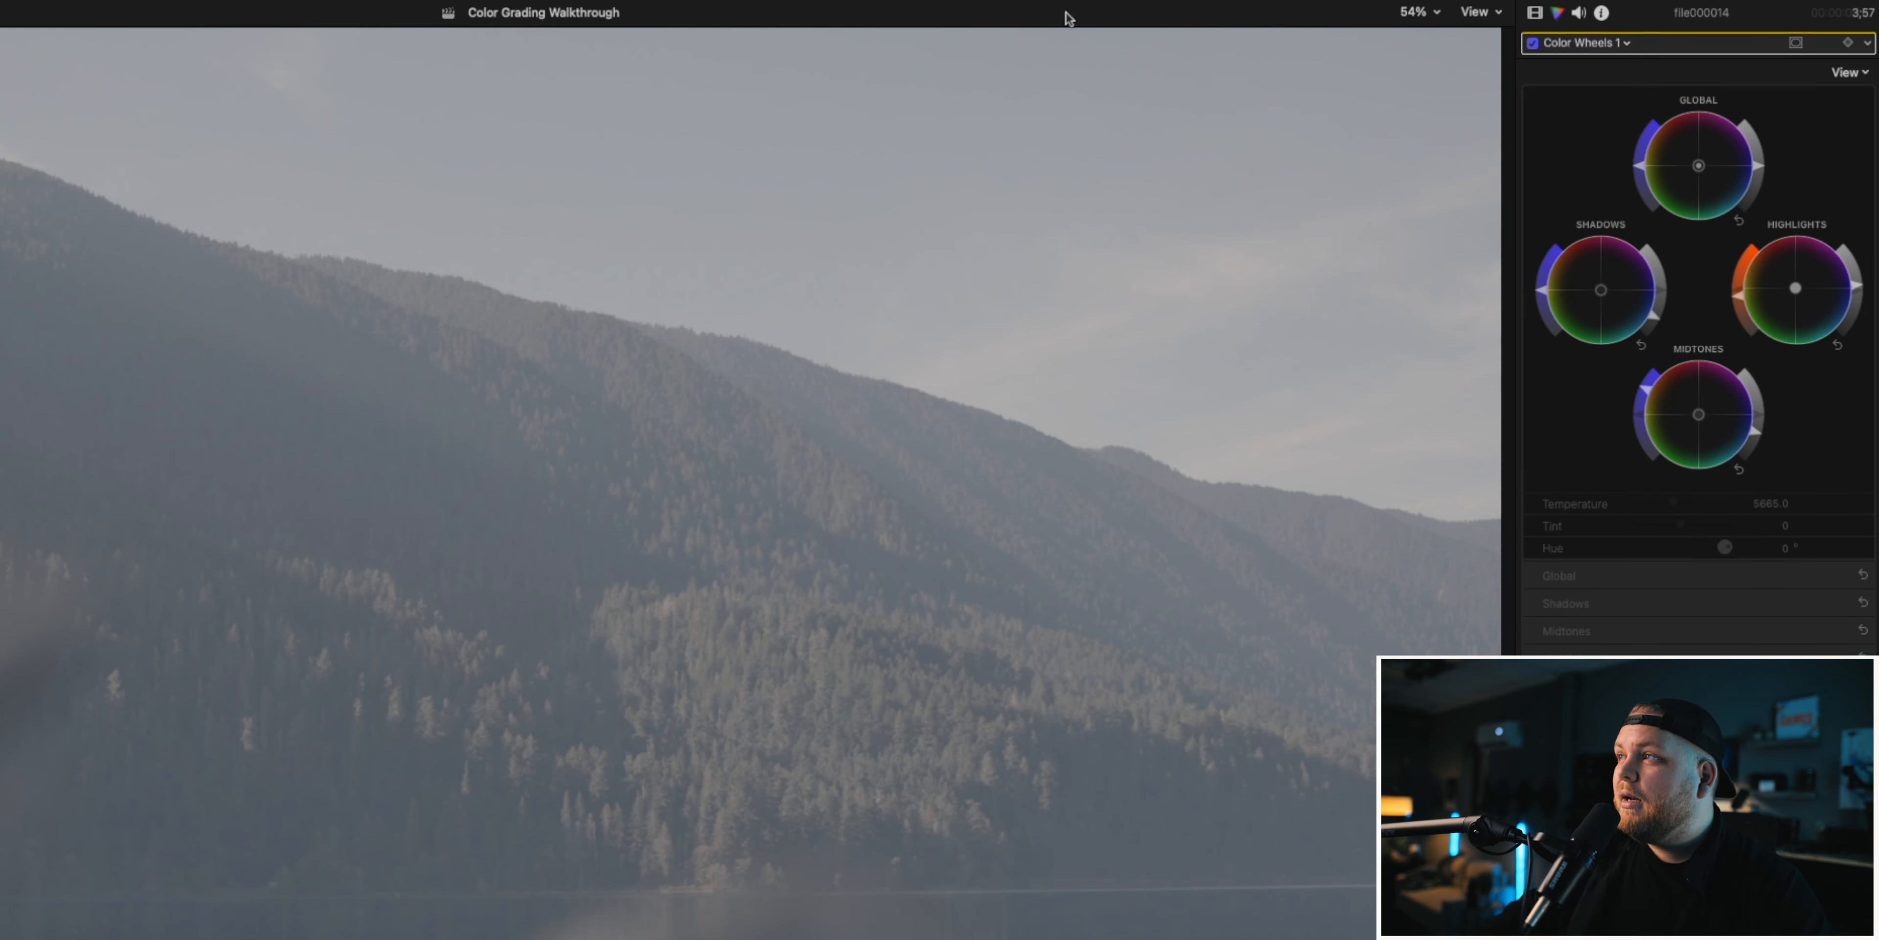
- Turn on the mountain clip's effects and compare it with Custom LUT and Color Wheels 1 each off, leaving both on
left_click(1535, 13)
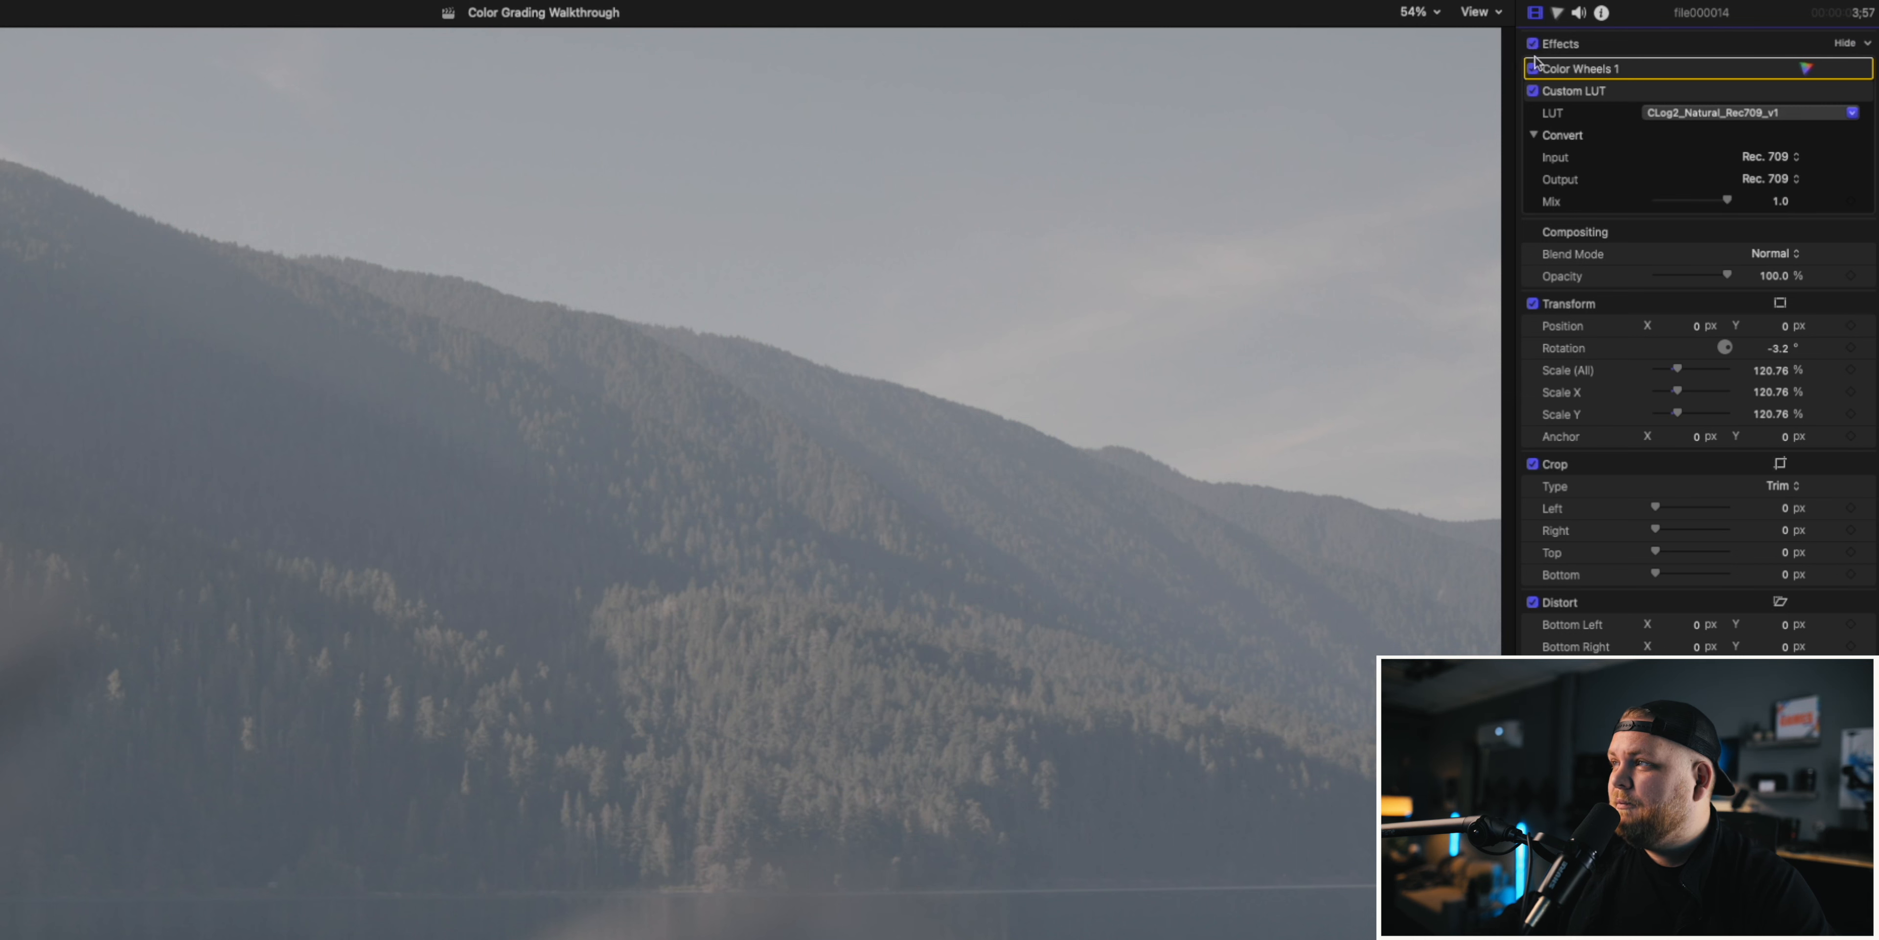
left_click(1533, 45)
left_click(1533, 91)
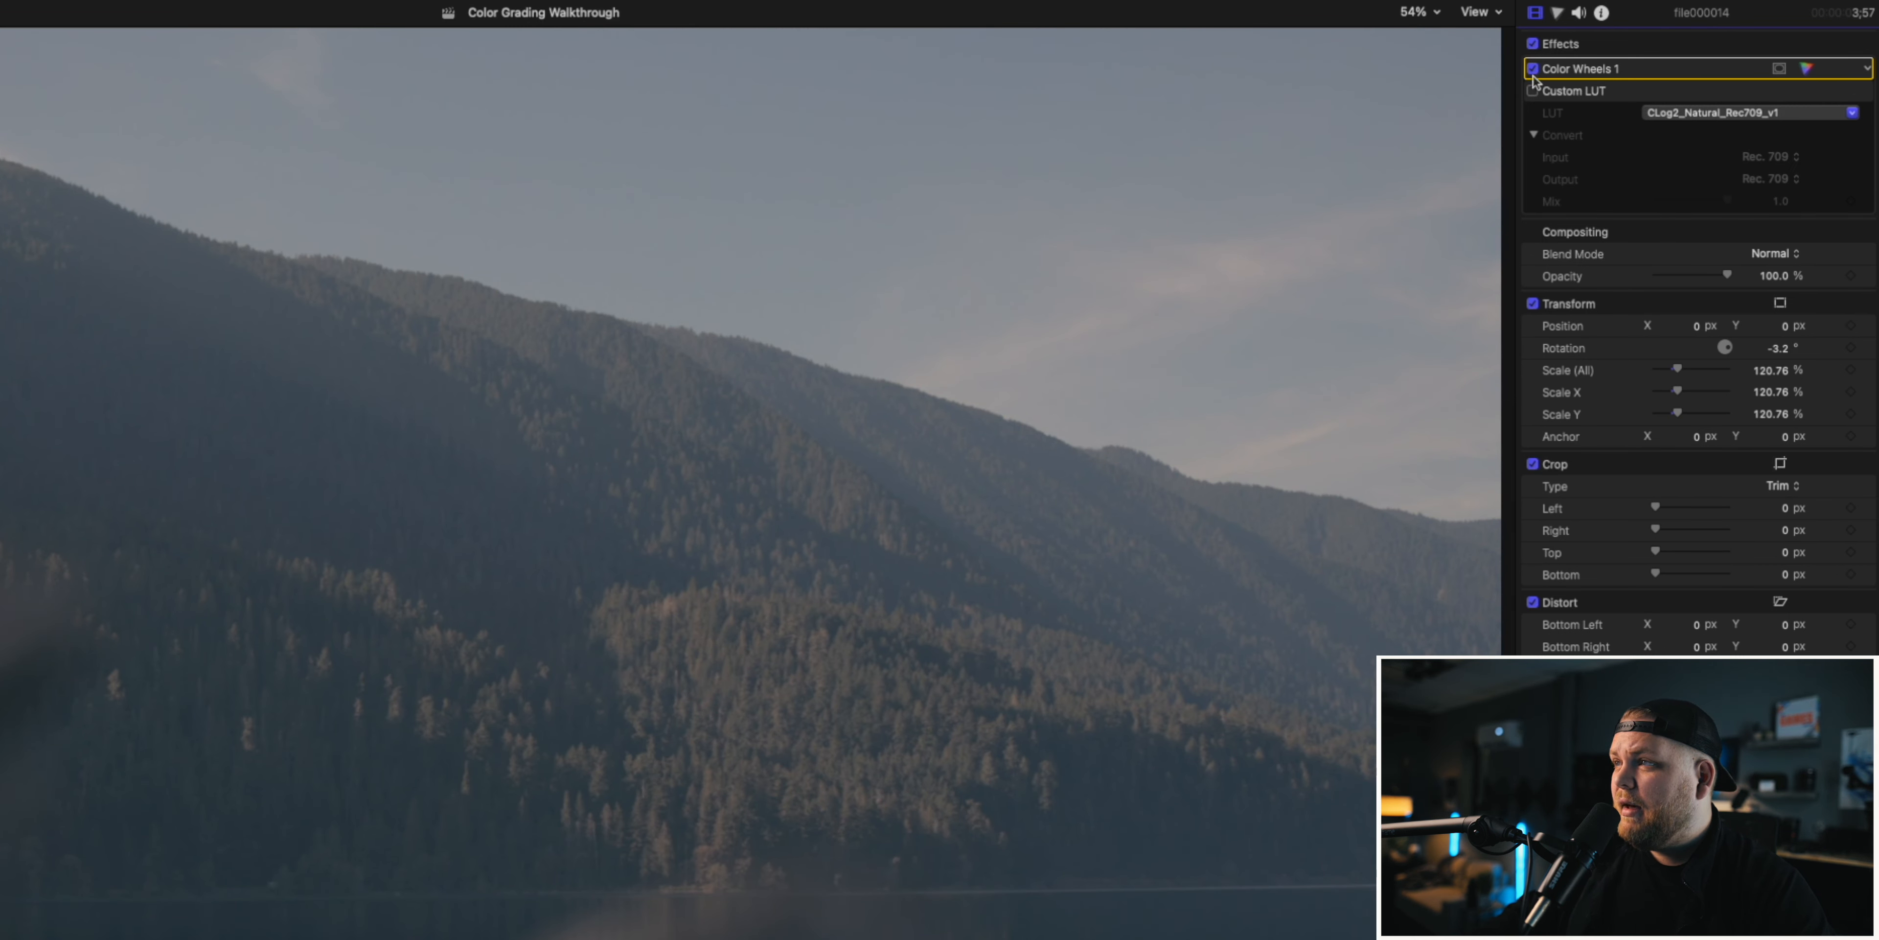
left_click(1532, 68)
left_click(1532, 91)
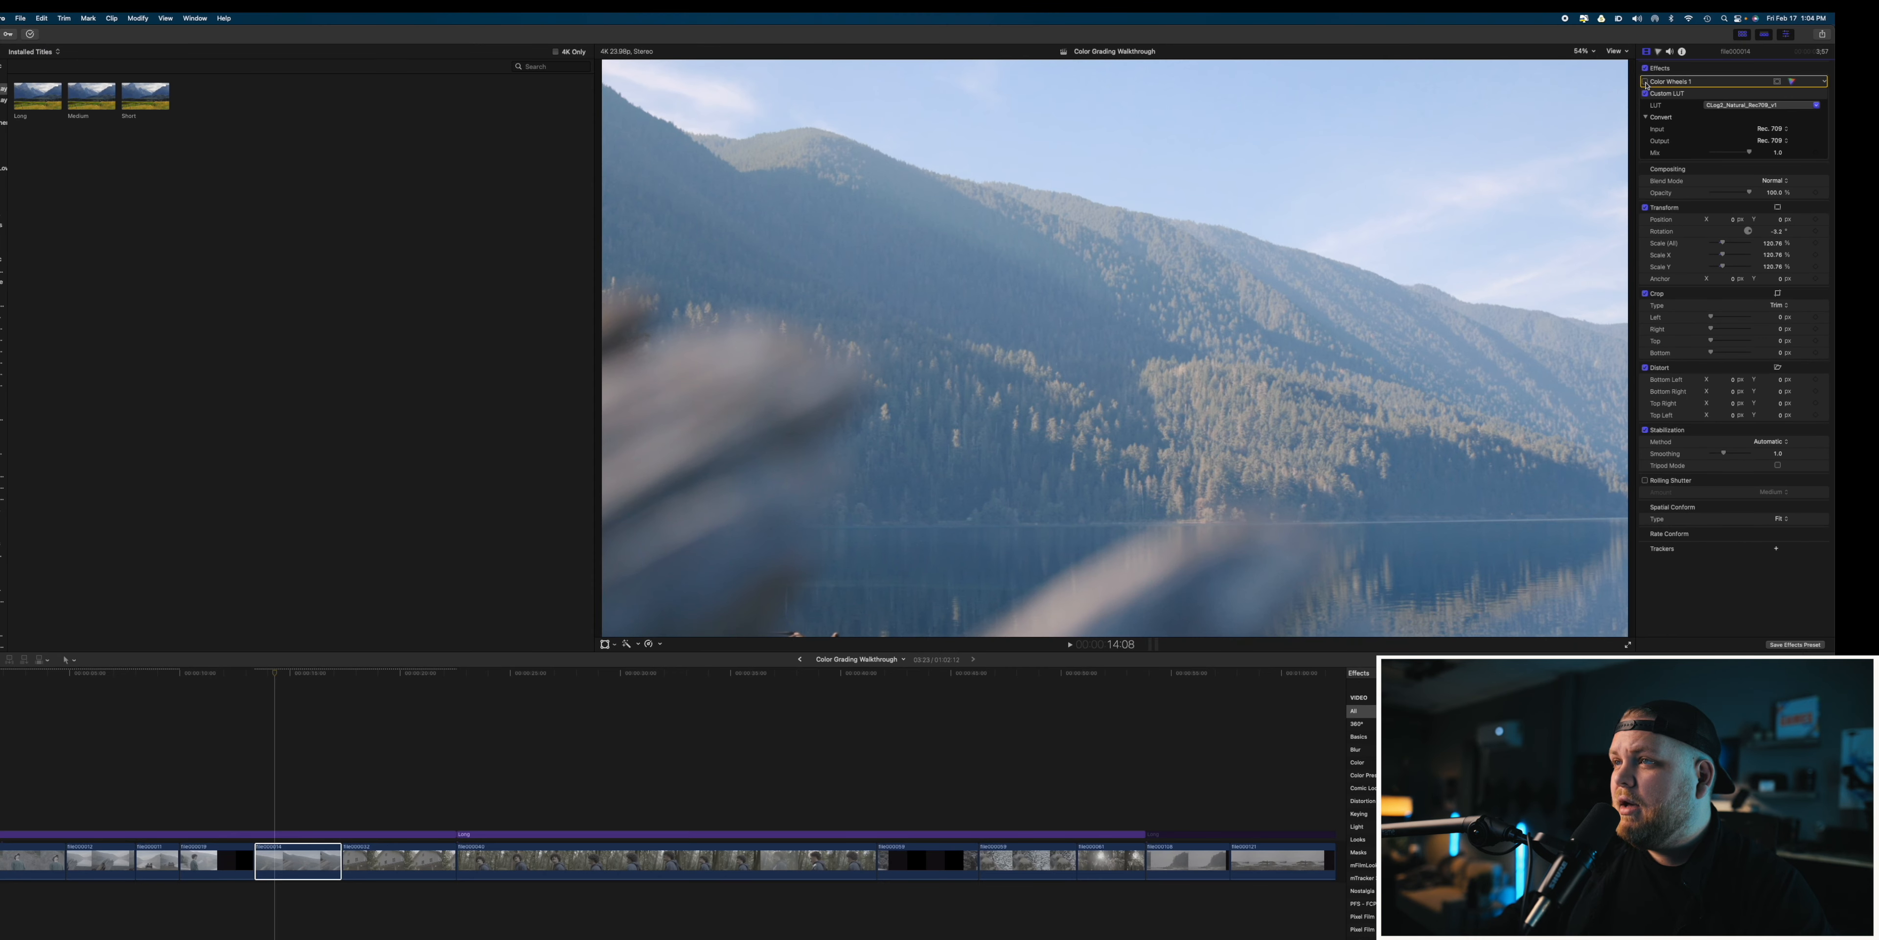
left_click(1533, 68)
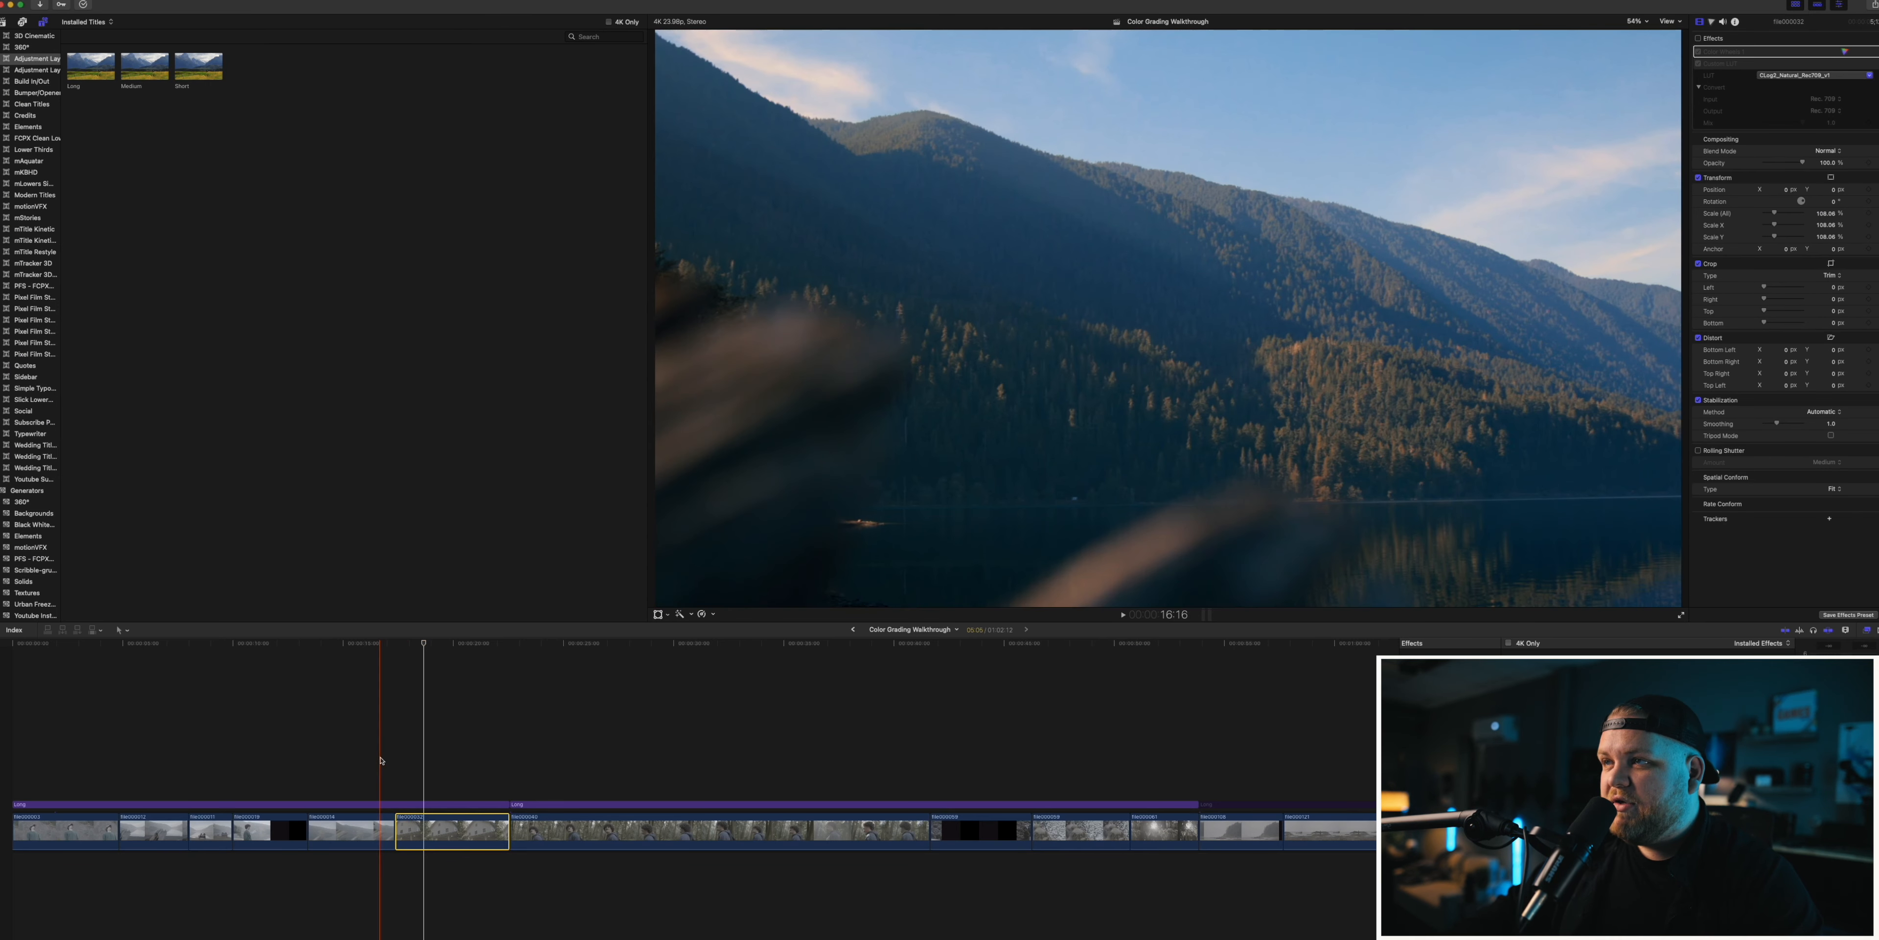
- Turn on the house clip's effects, compare it without Color Wheels 1, and slightly raise the correction's shadows brightness
left_click(437, 830)
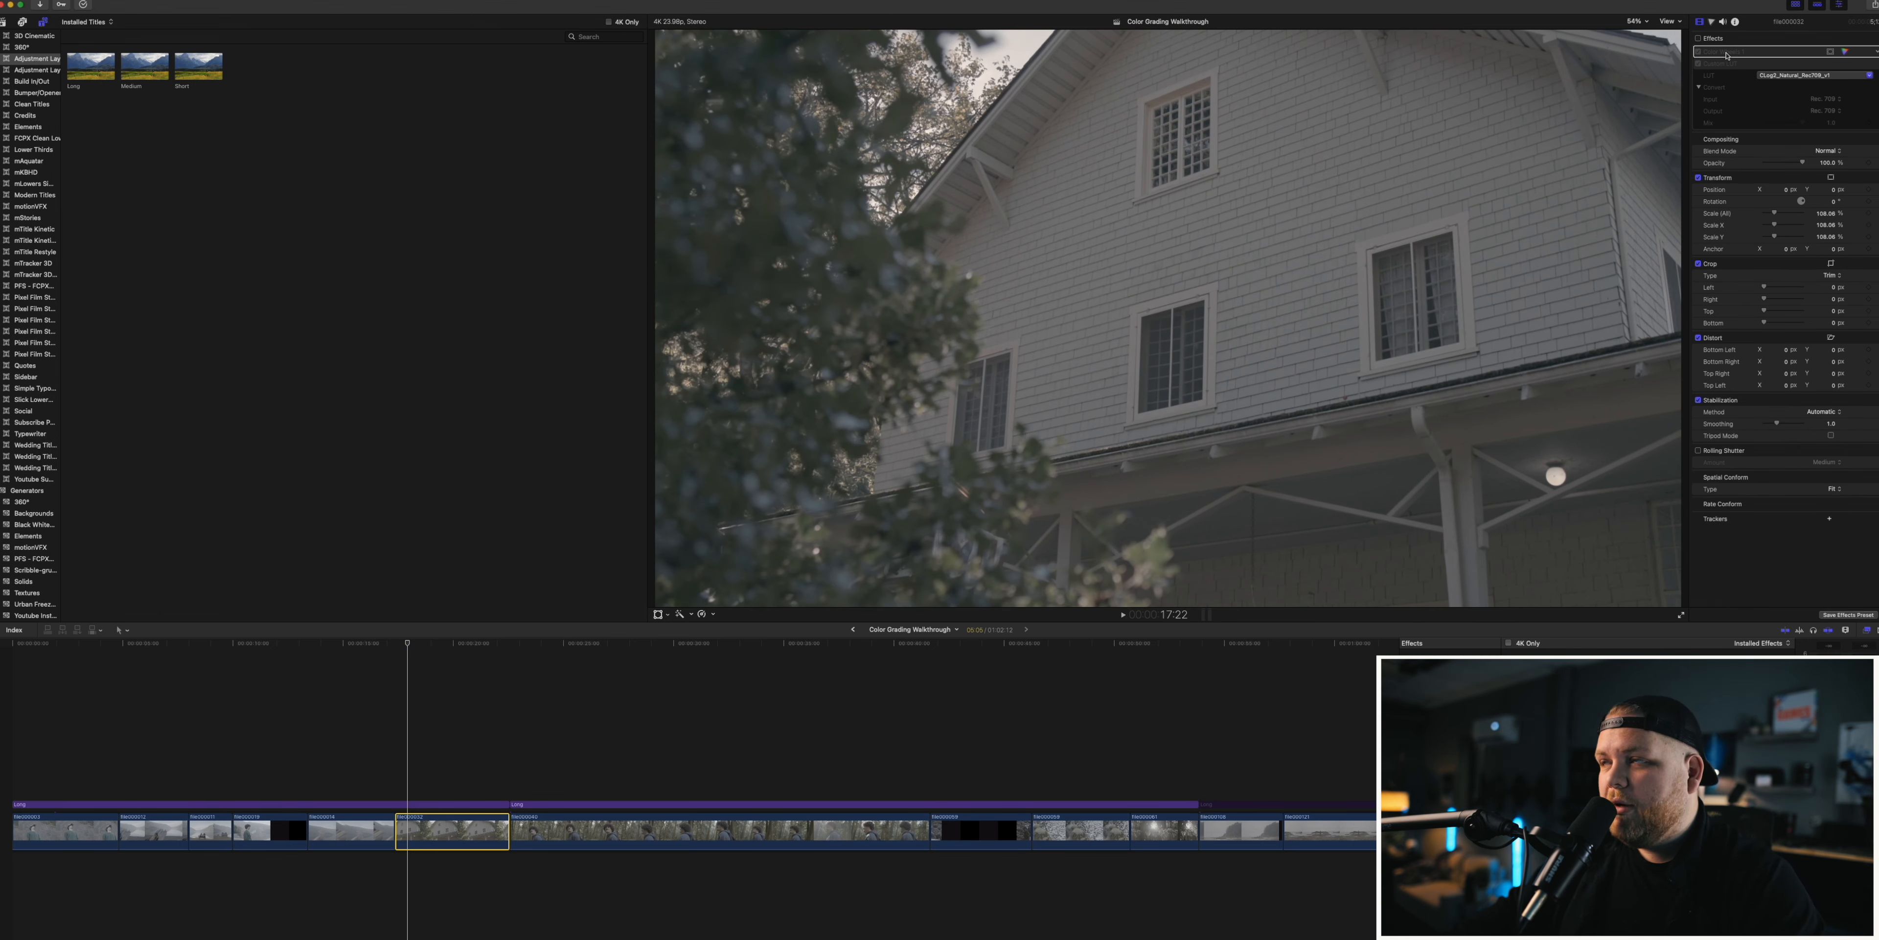
left_click(1698, 38)
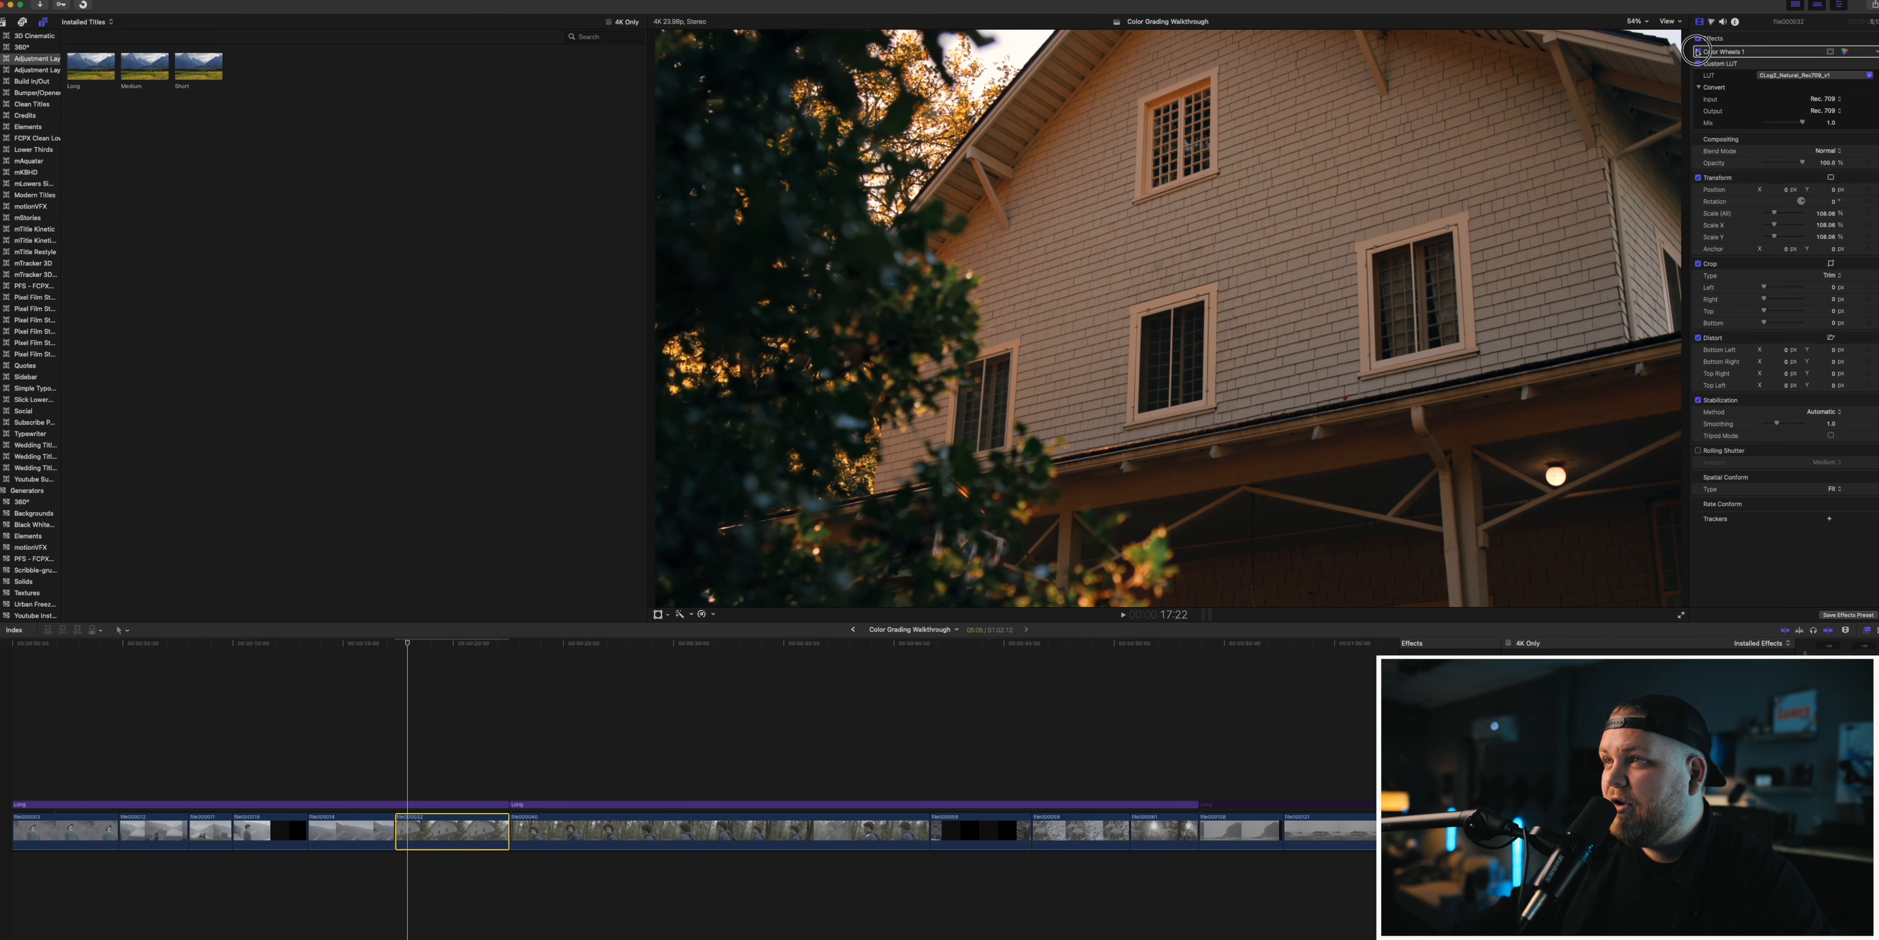
left_click(1698, 51)
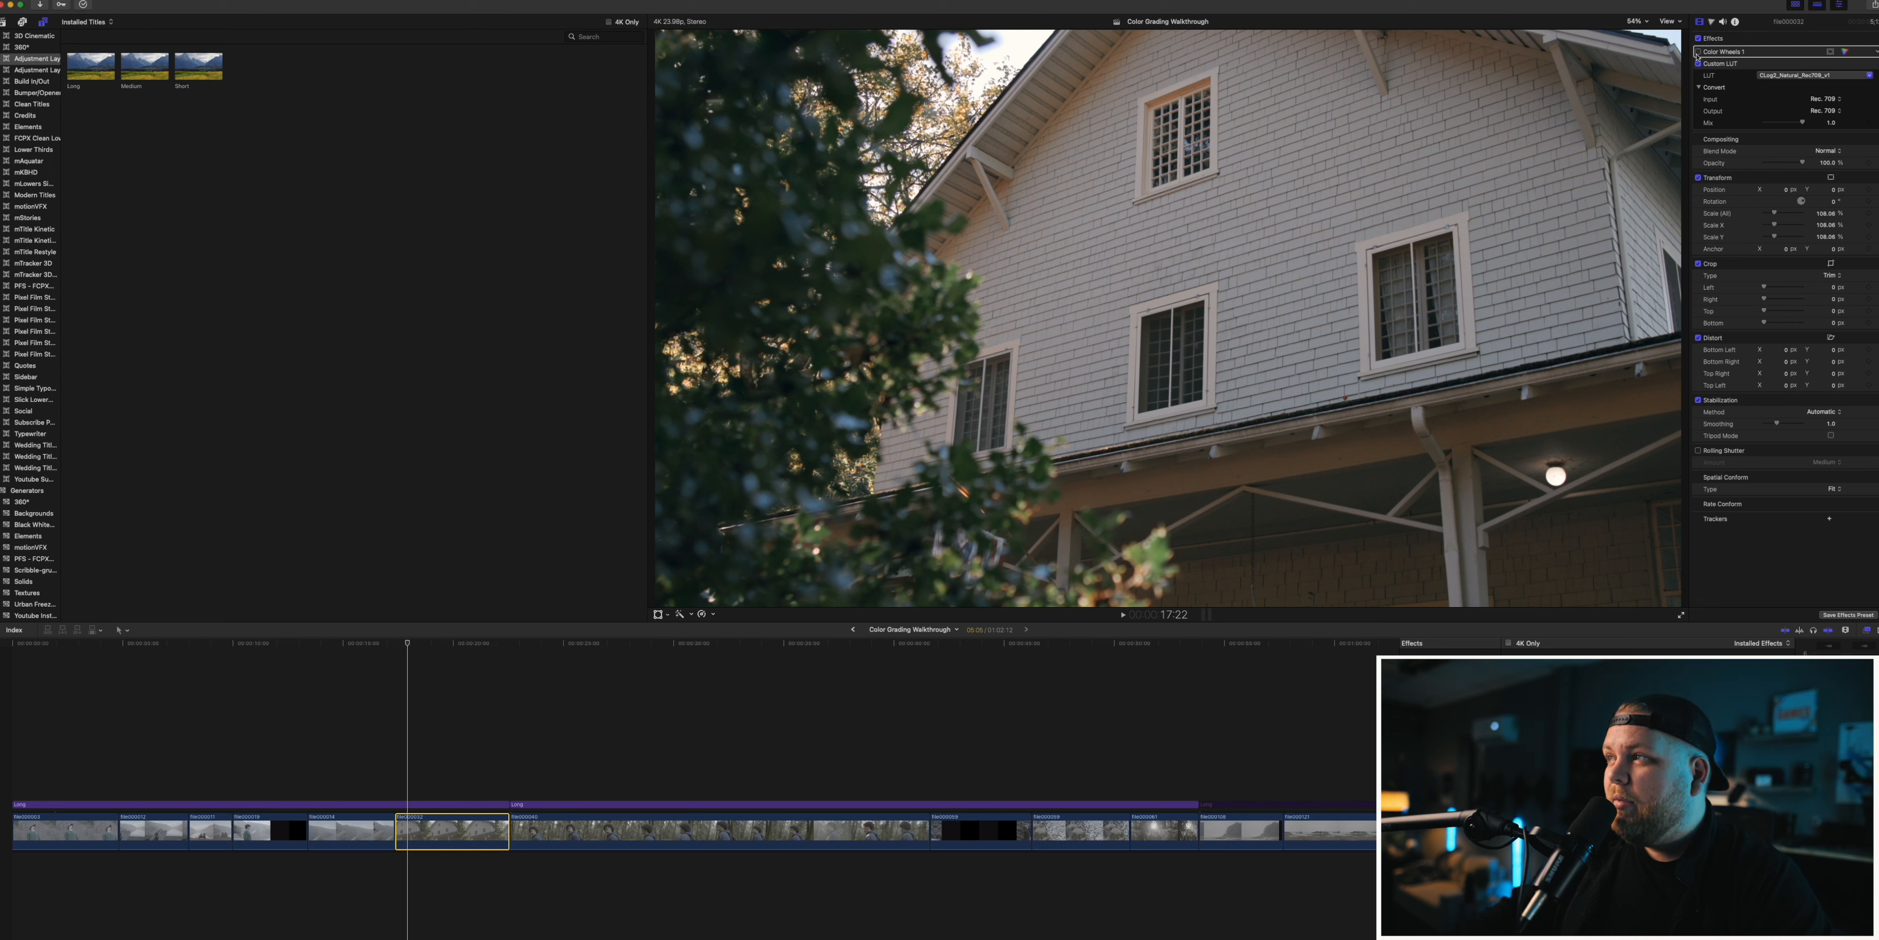
left_click(1698, 52)
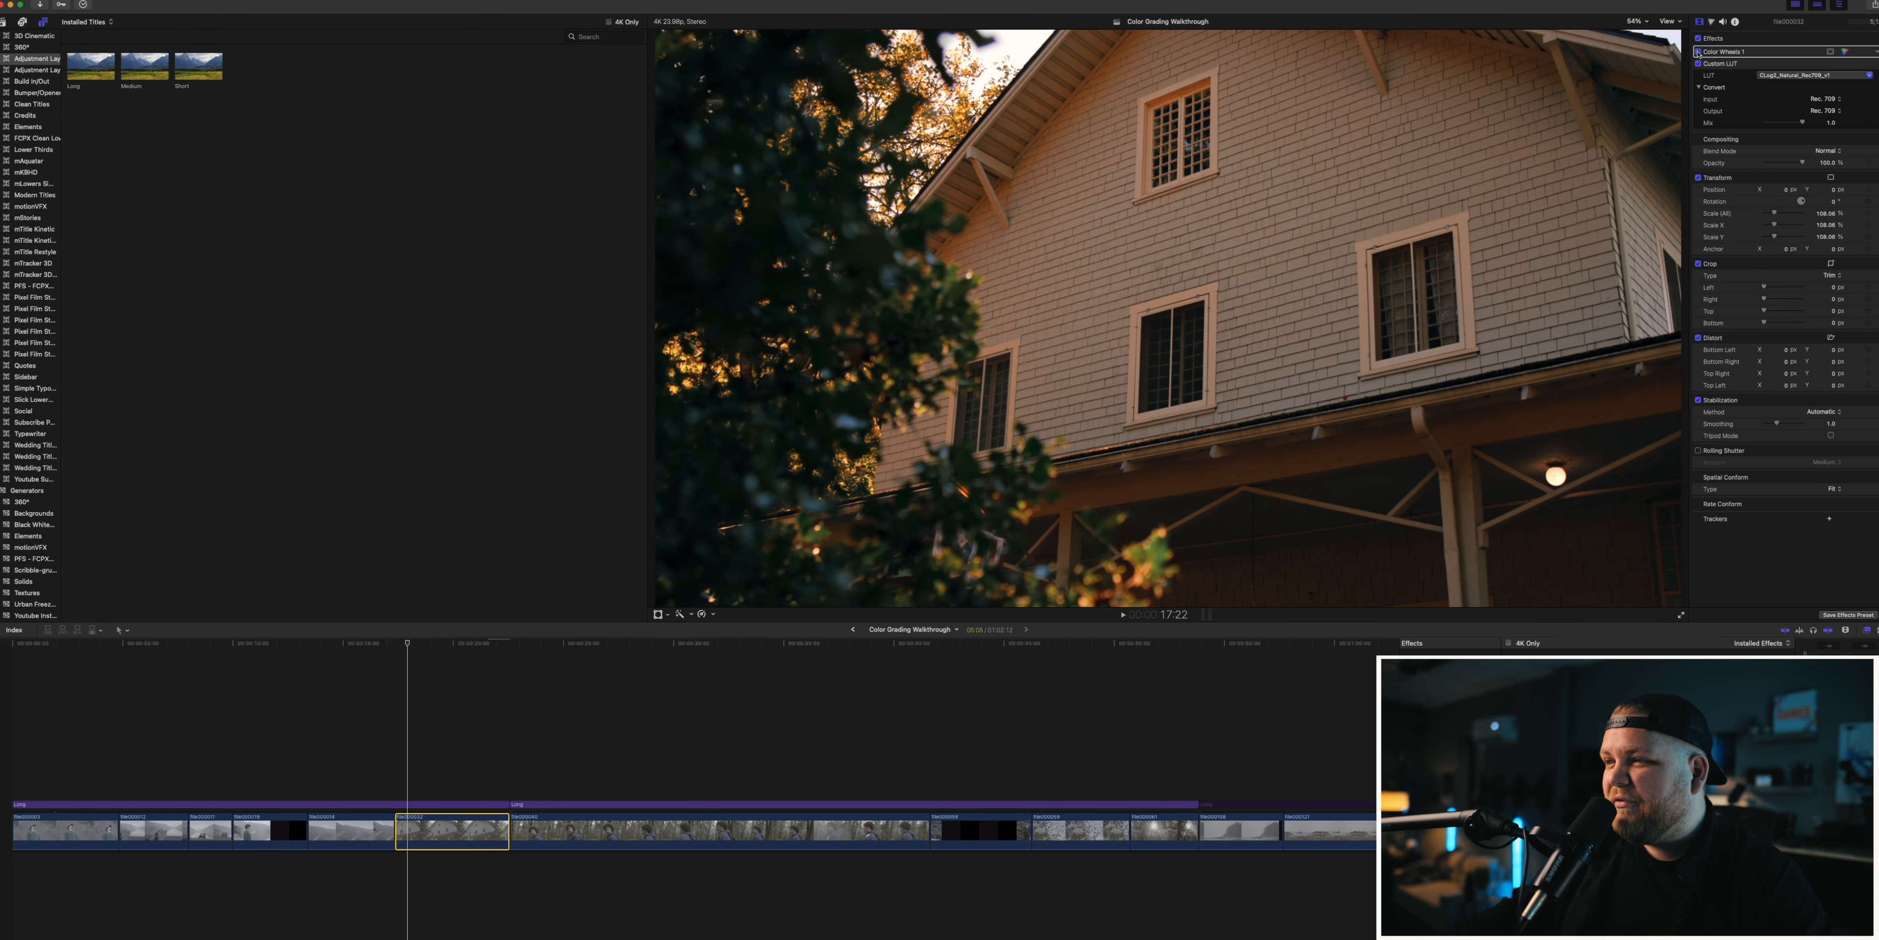
left_click(1845, 53)
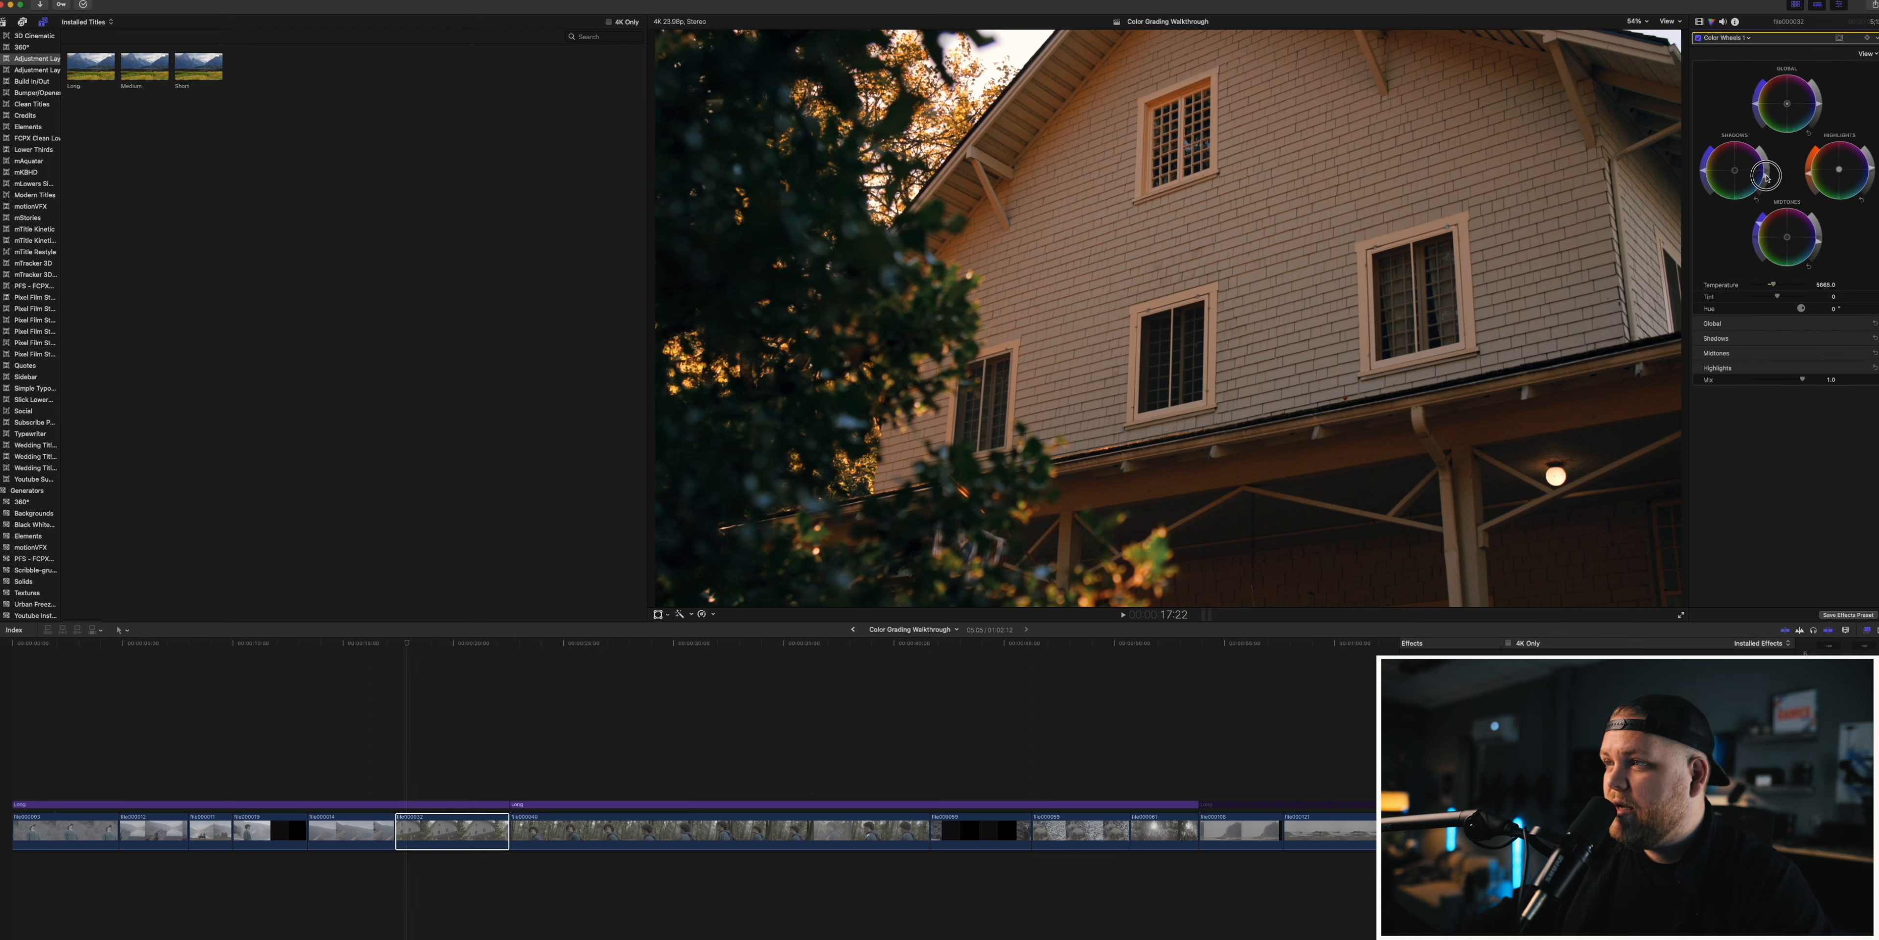
left_click_drag(1766, 178, 1768, 176)
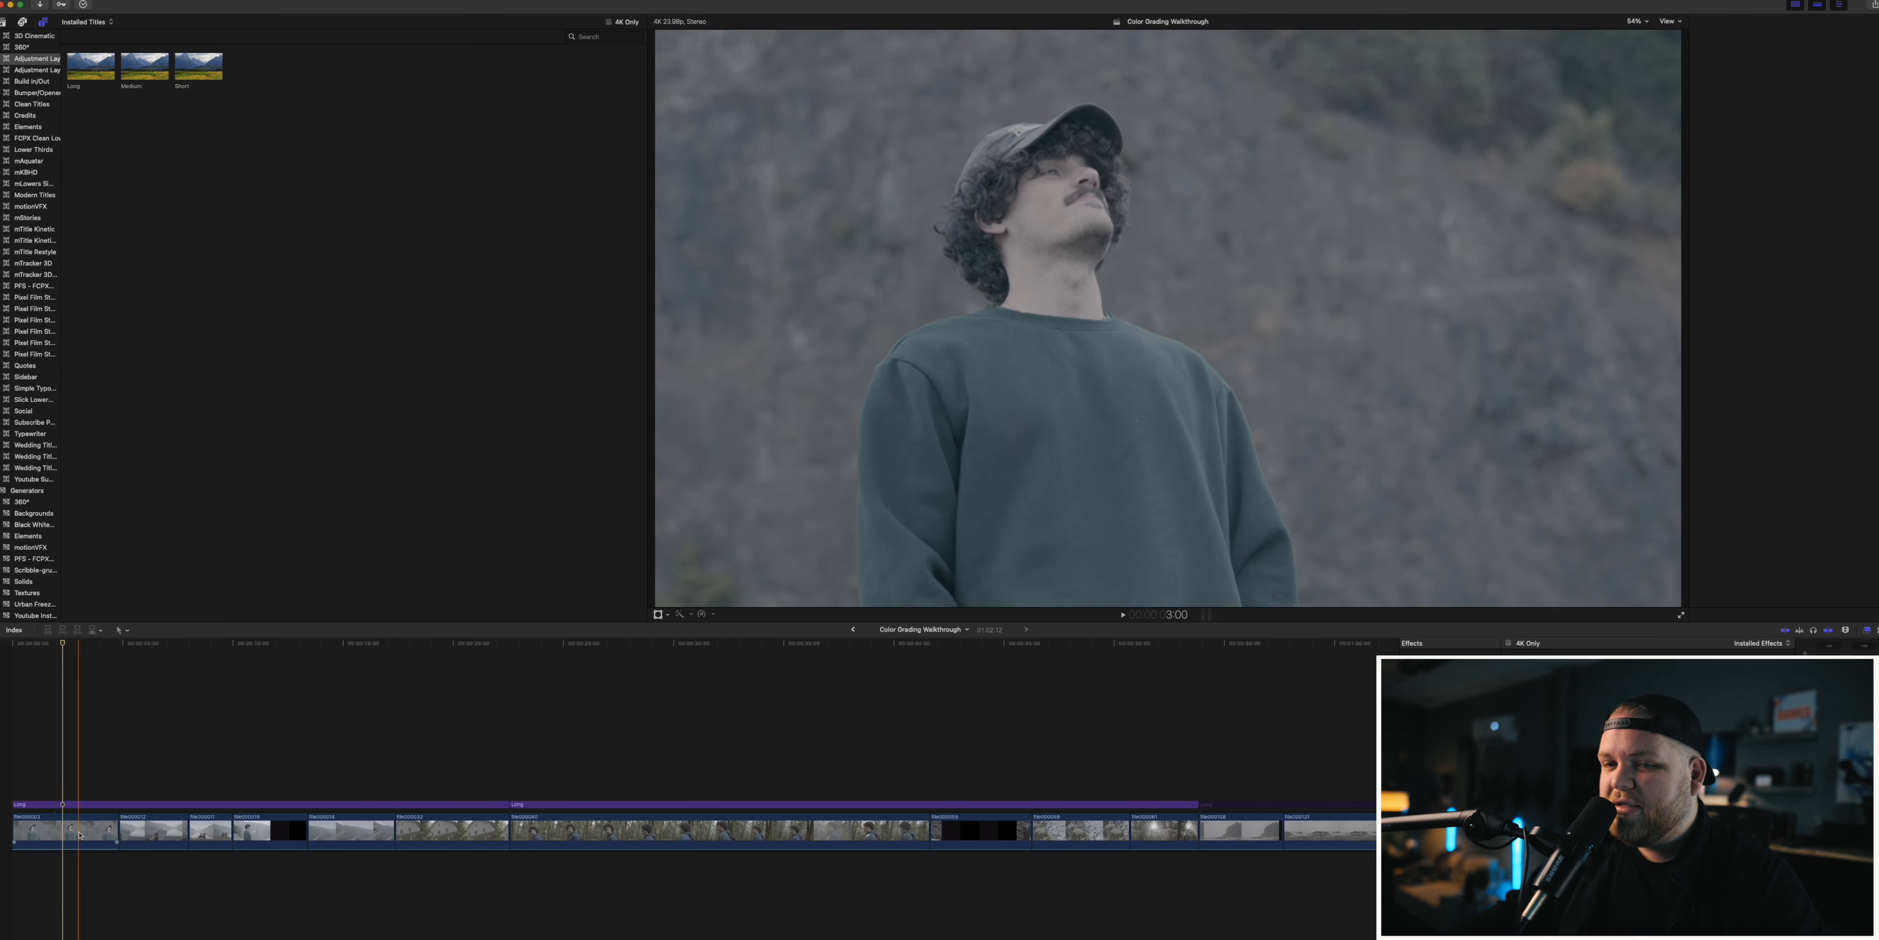
- Turn on the effects of the first clip with the man in a cap and toggle Color Wheels 1 off and on
left_click(67, 828)
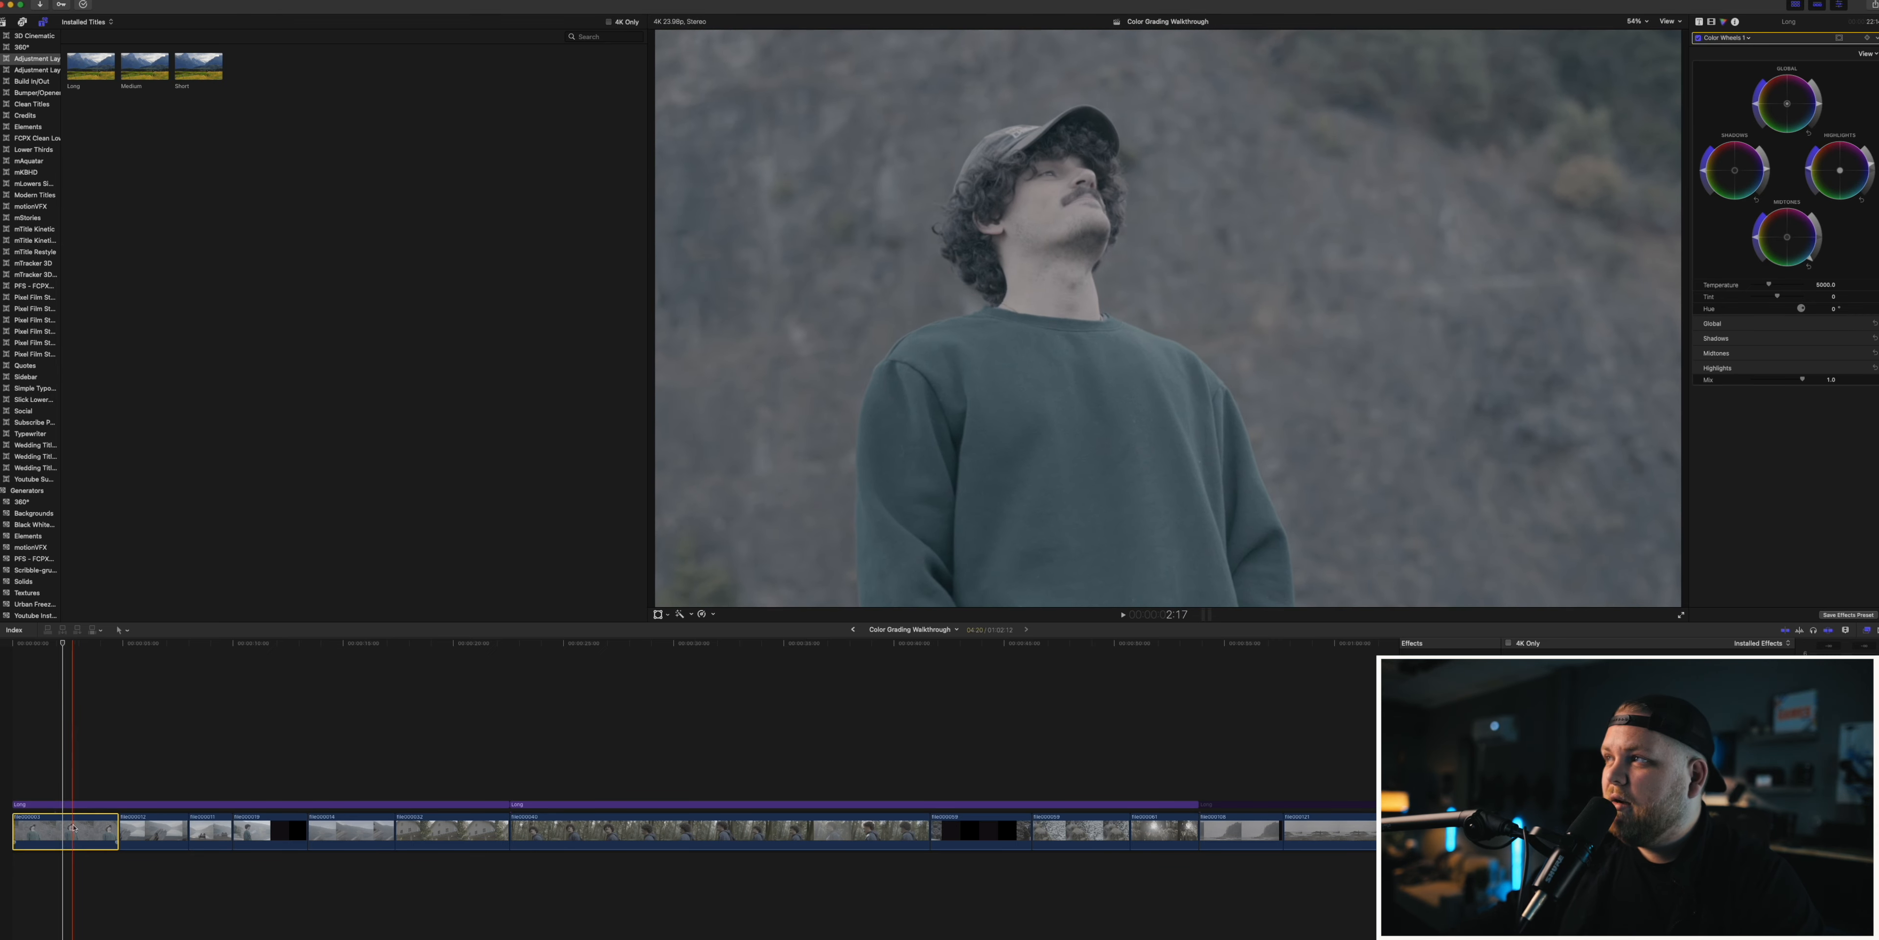
left_click(1701, 22)
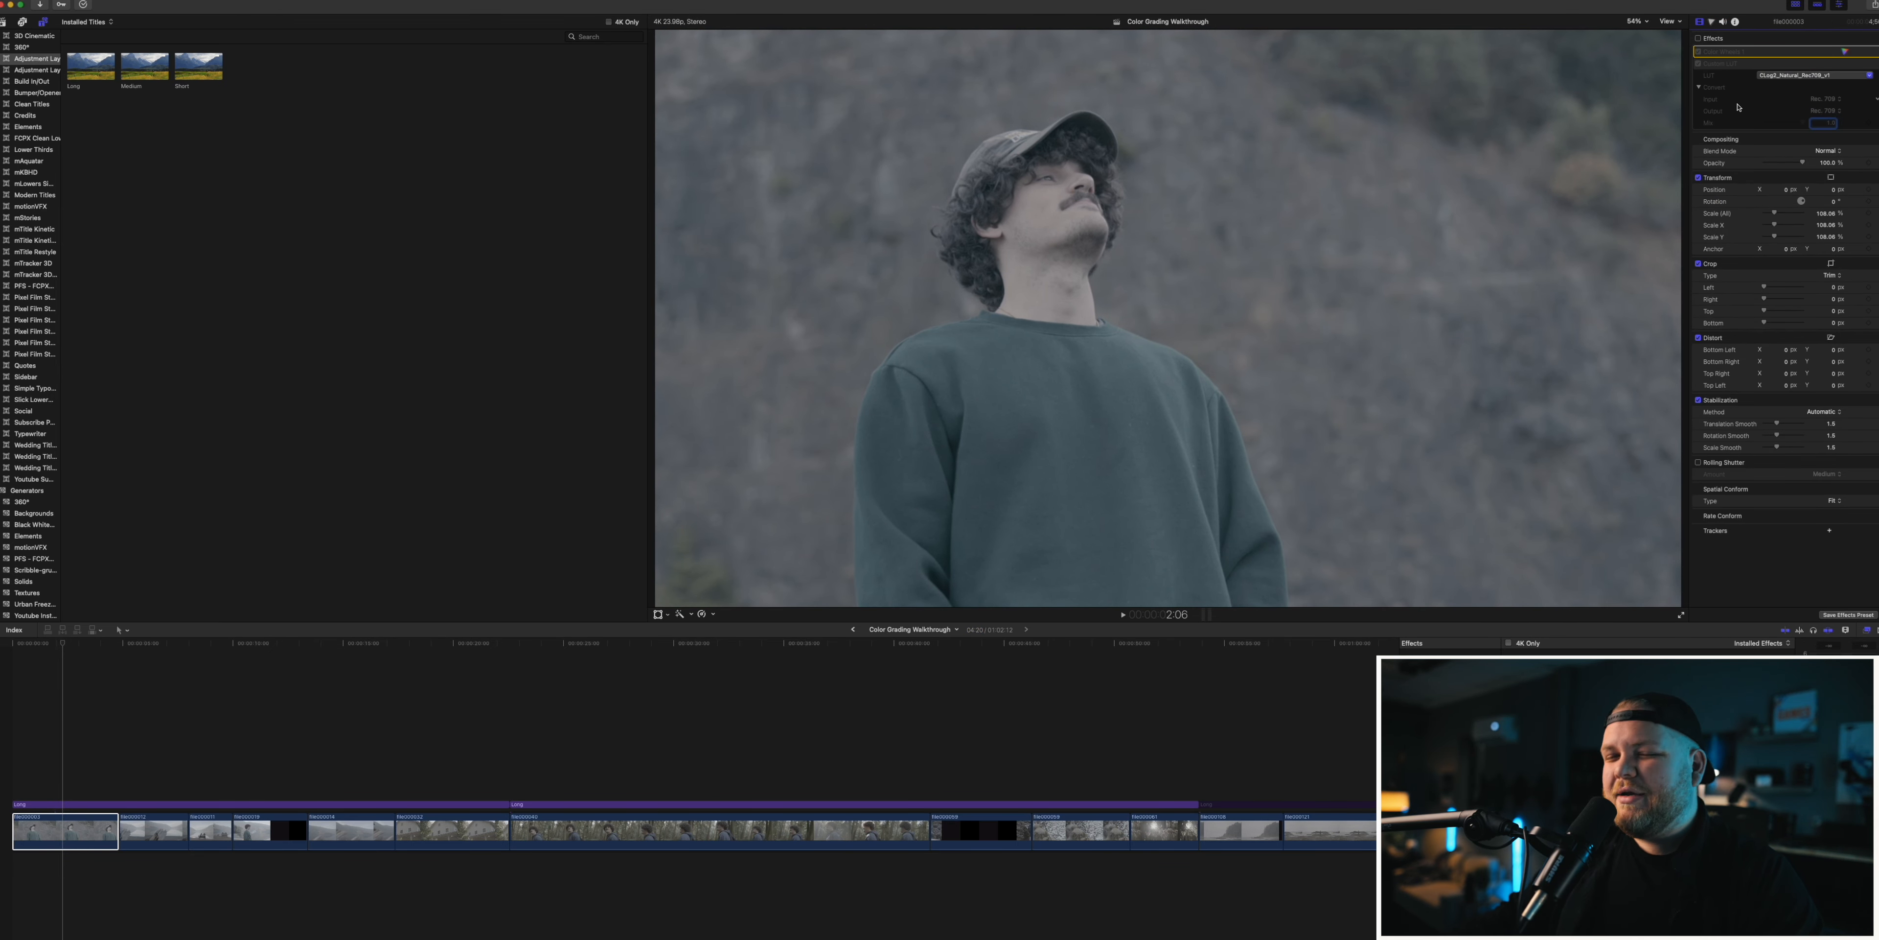
left_click(1699, 39)
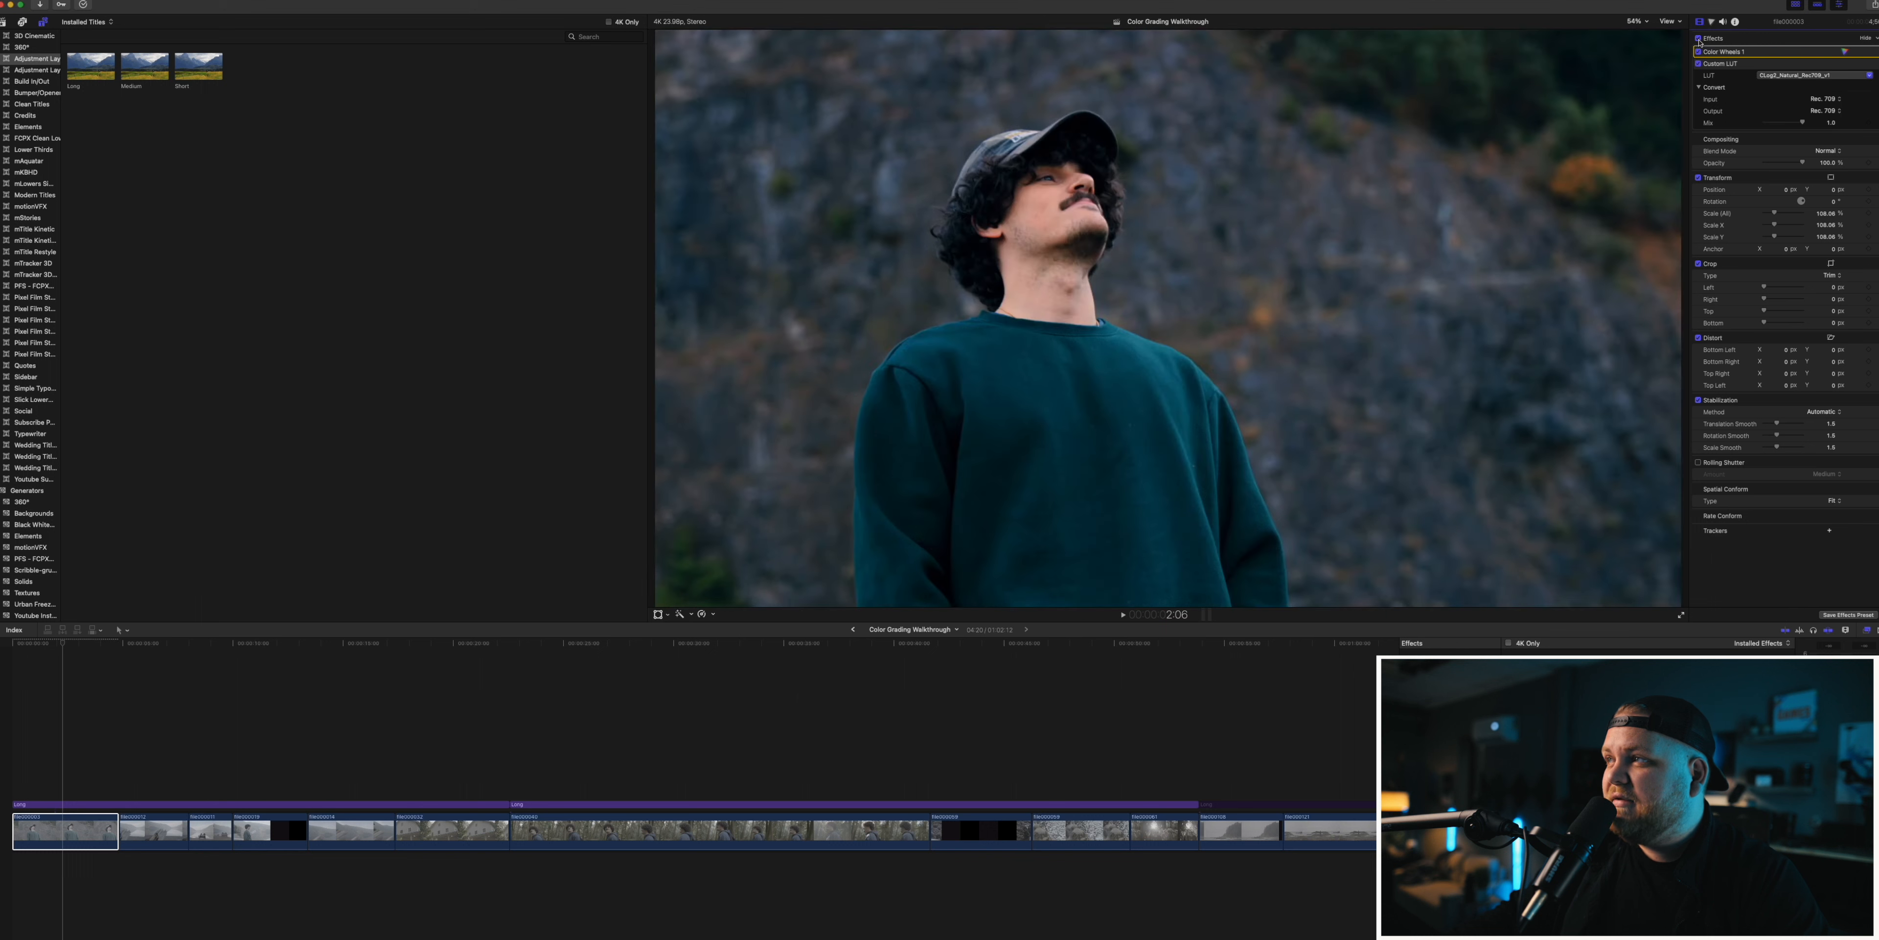
left_click(1700, 52)
left_click(1699, 52)
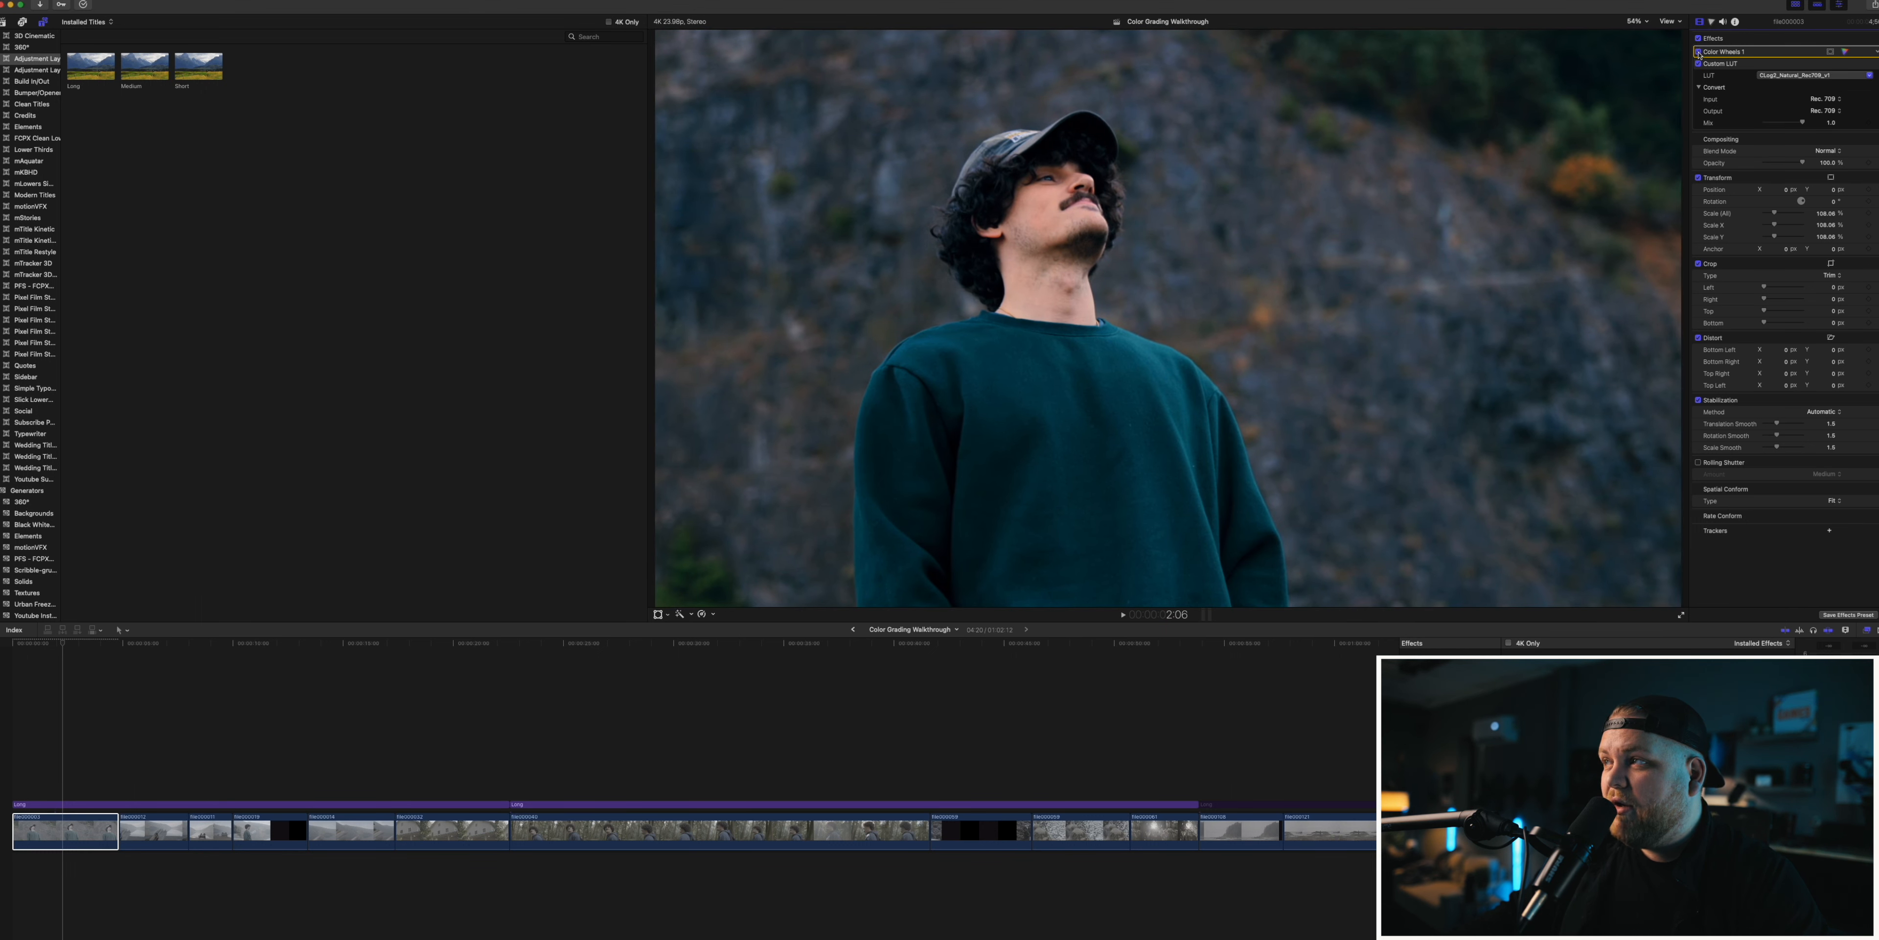
- Turn off Color Wheels 1 on the man-in-cap clip and toggle its Custom LUT off and back on to compare
left_click(1700, 52)
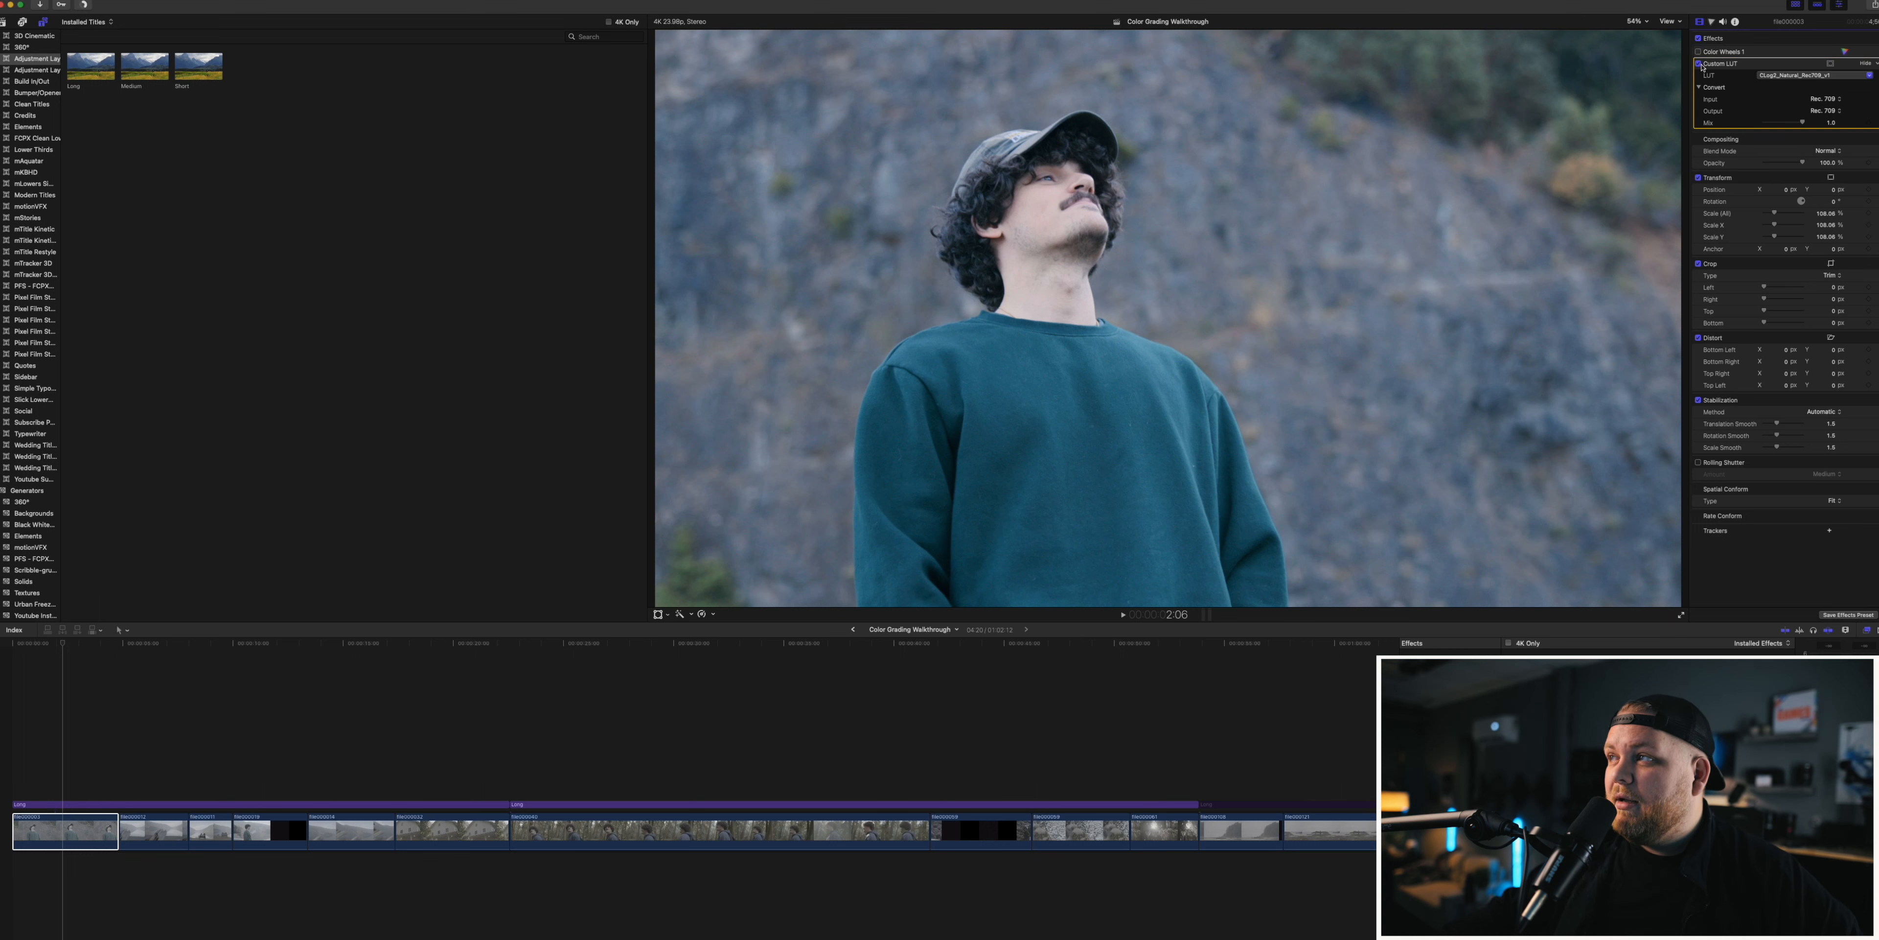
left_click(1699, 65)
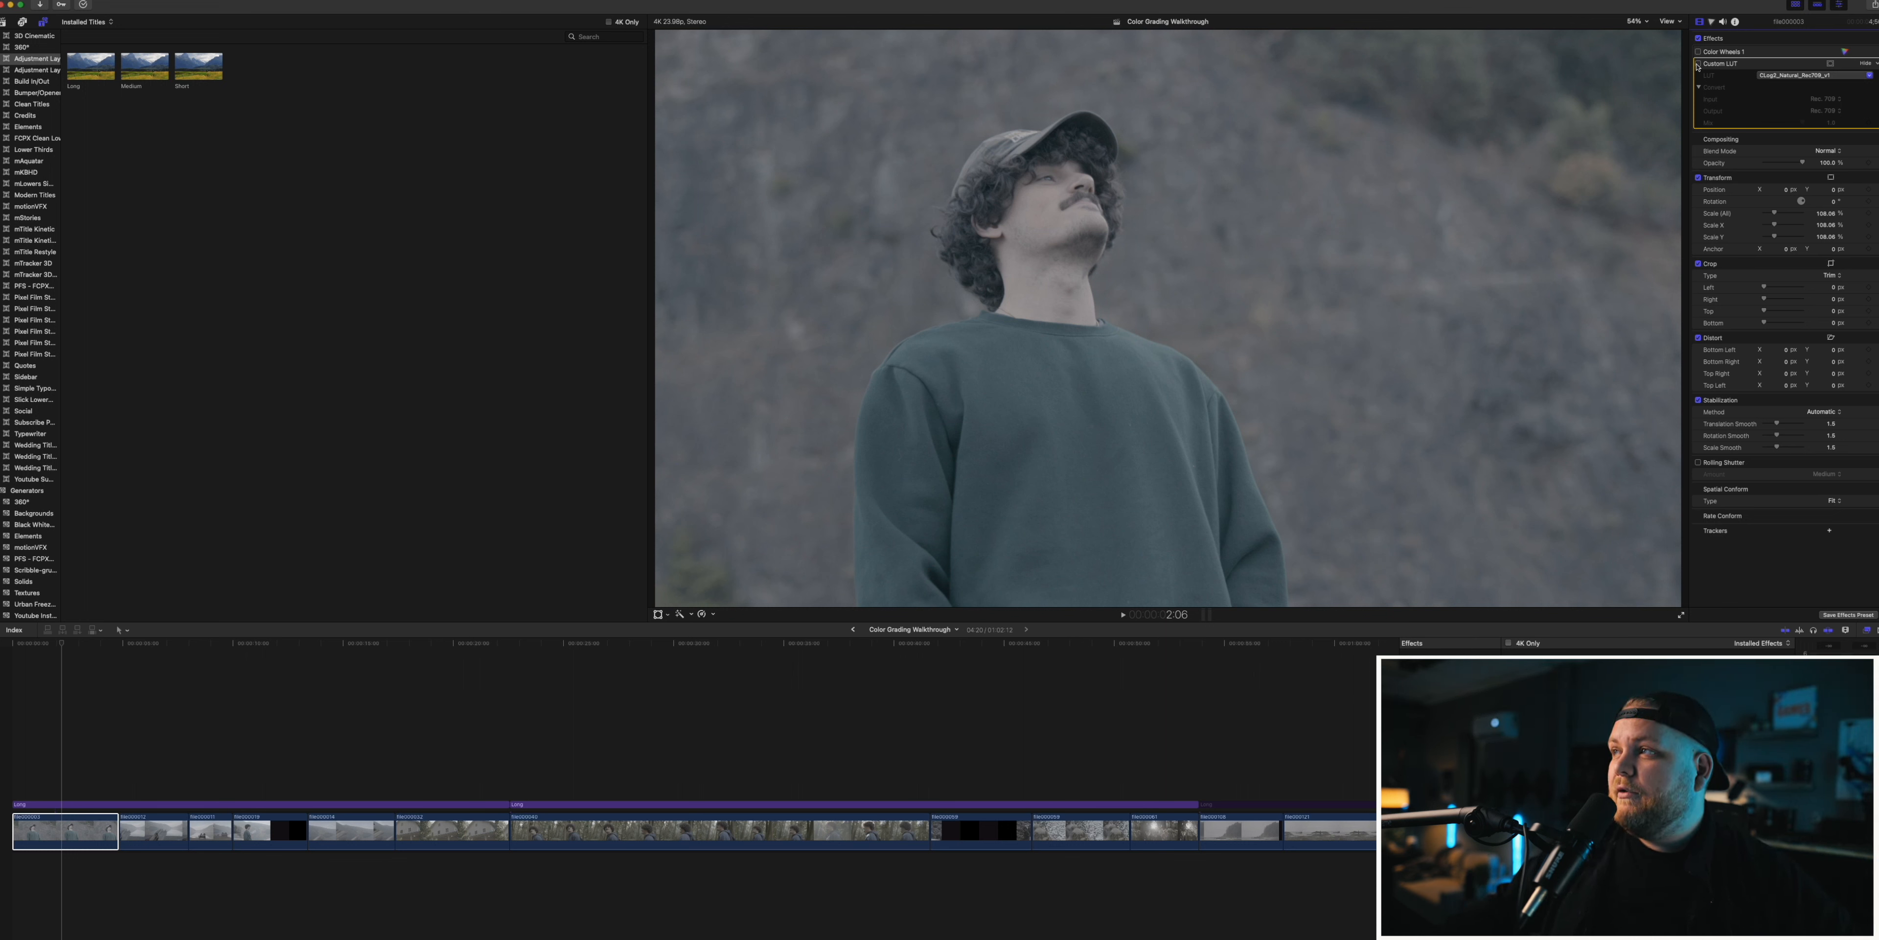
left_click(1698, 65)
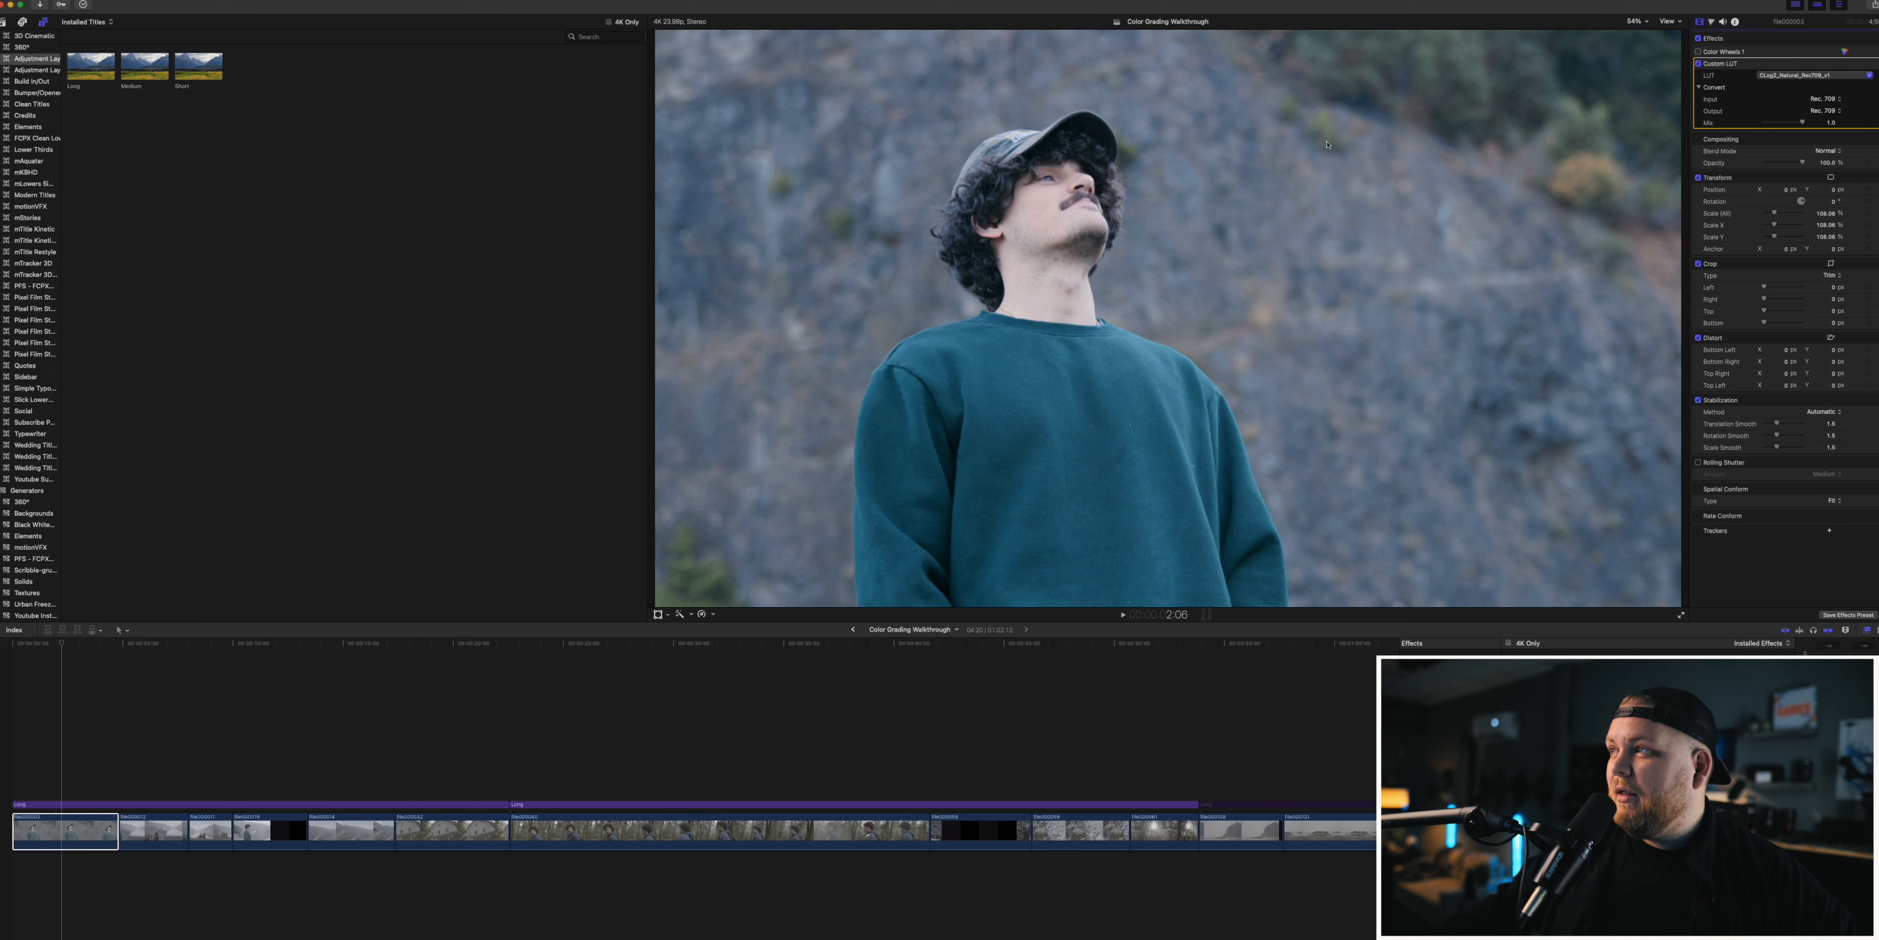
- Toggle Color Wheels 1 on the man-in-cap clip with the adjustment layer enabled and disabled, leaving Color Wheels 1 on
left_click(1699, 53)
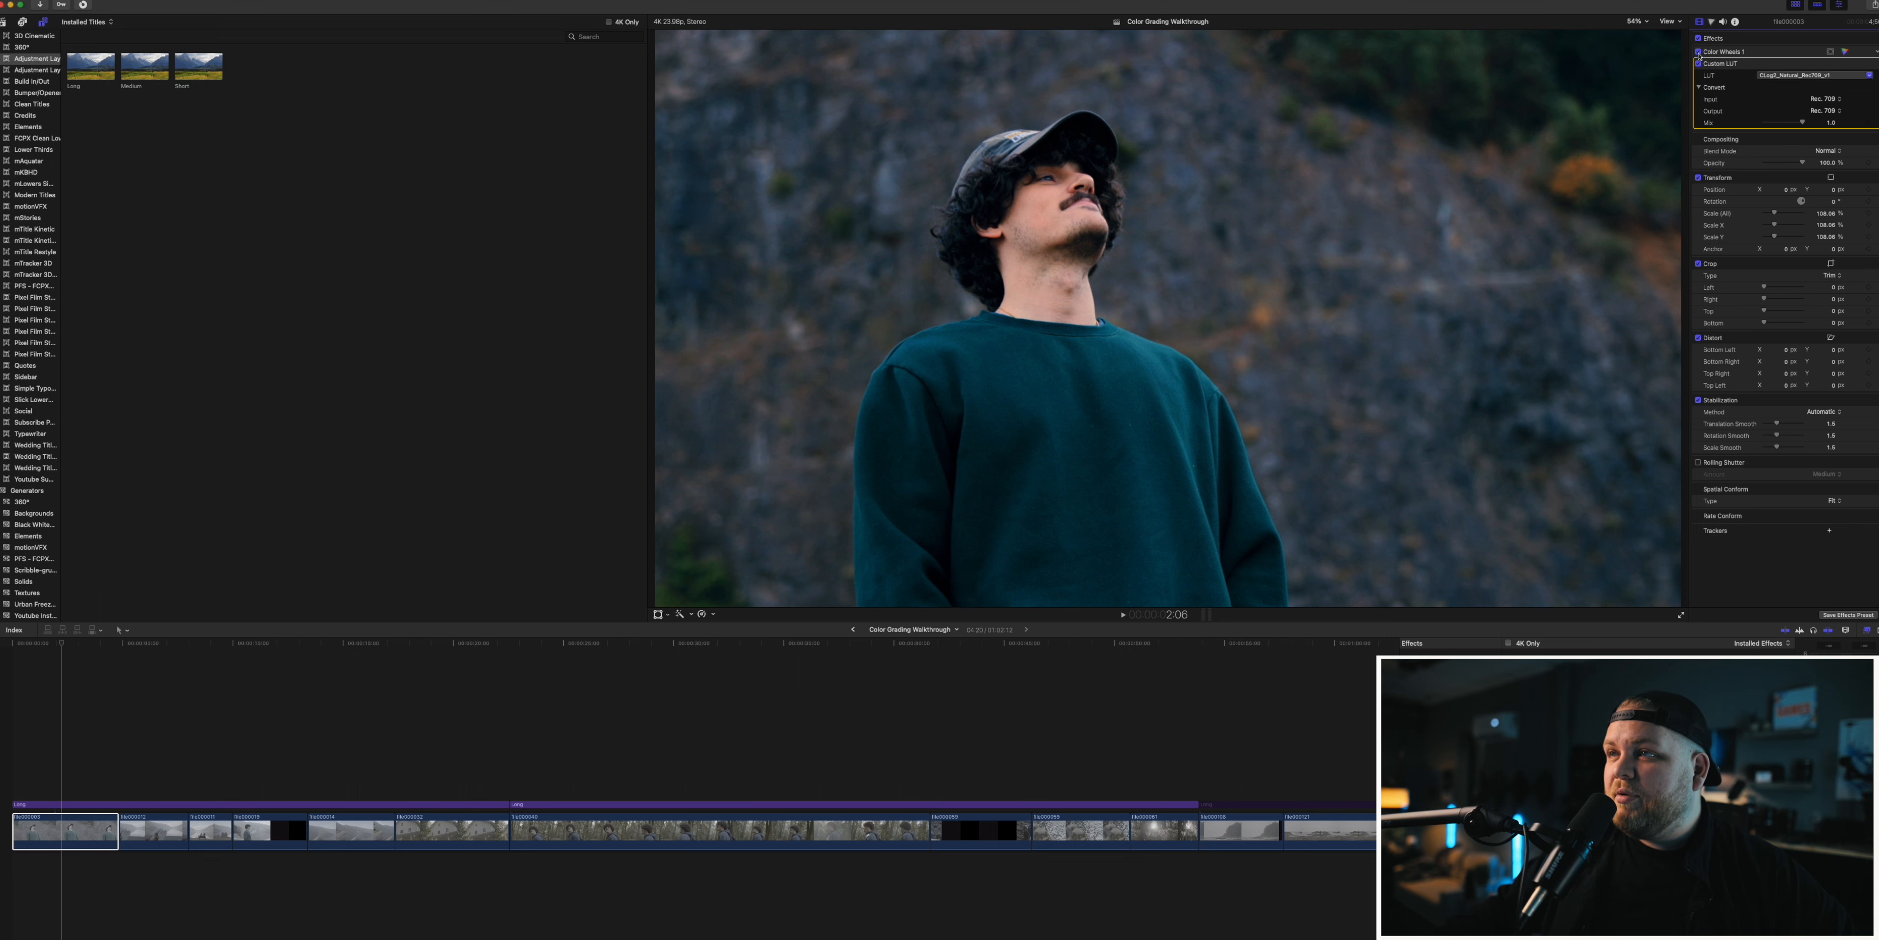
left_click(1698, 52)
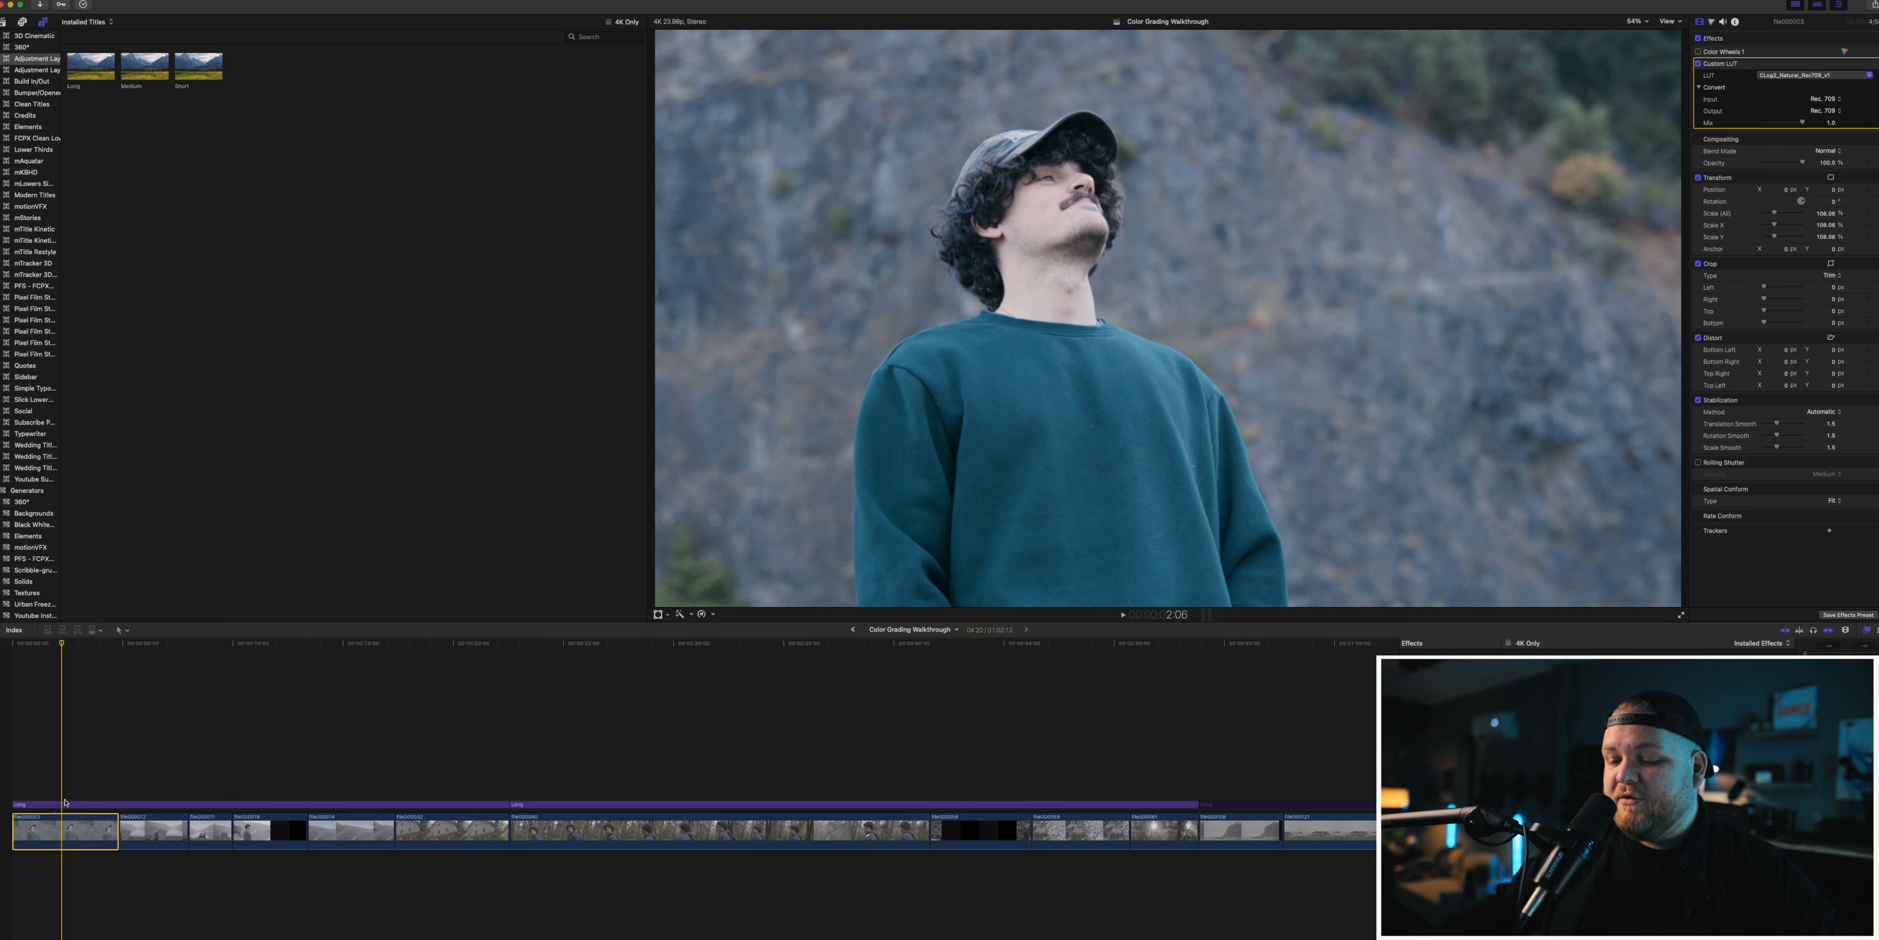
left_click(65, 804)
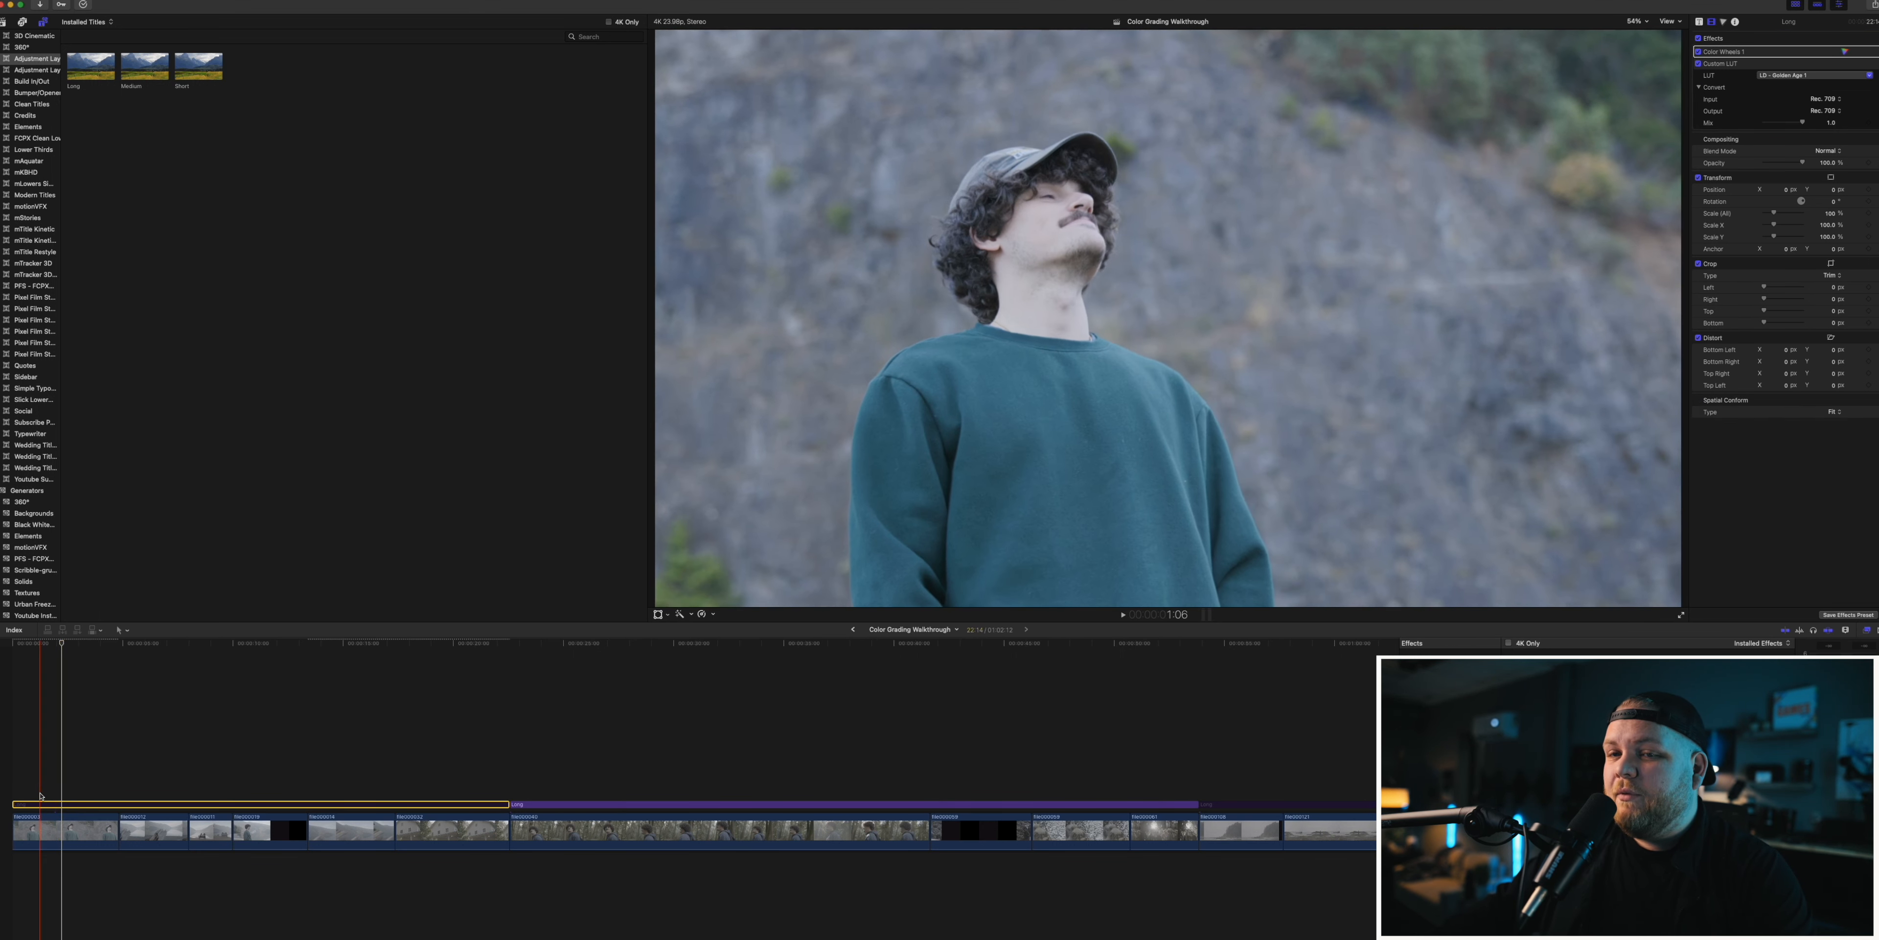
left_click(40, 828)
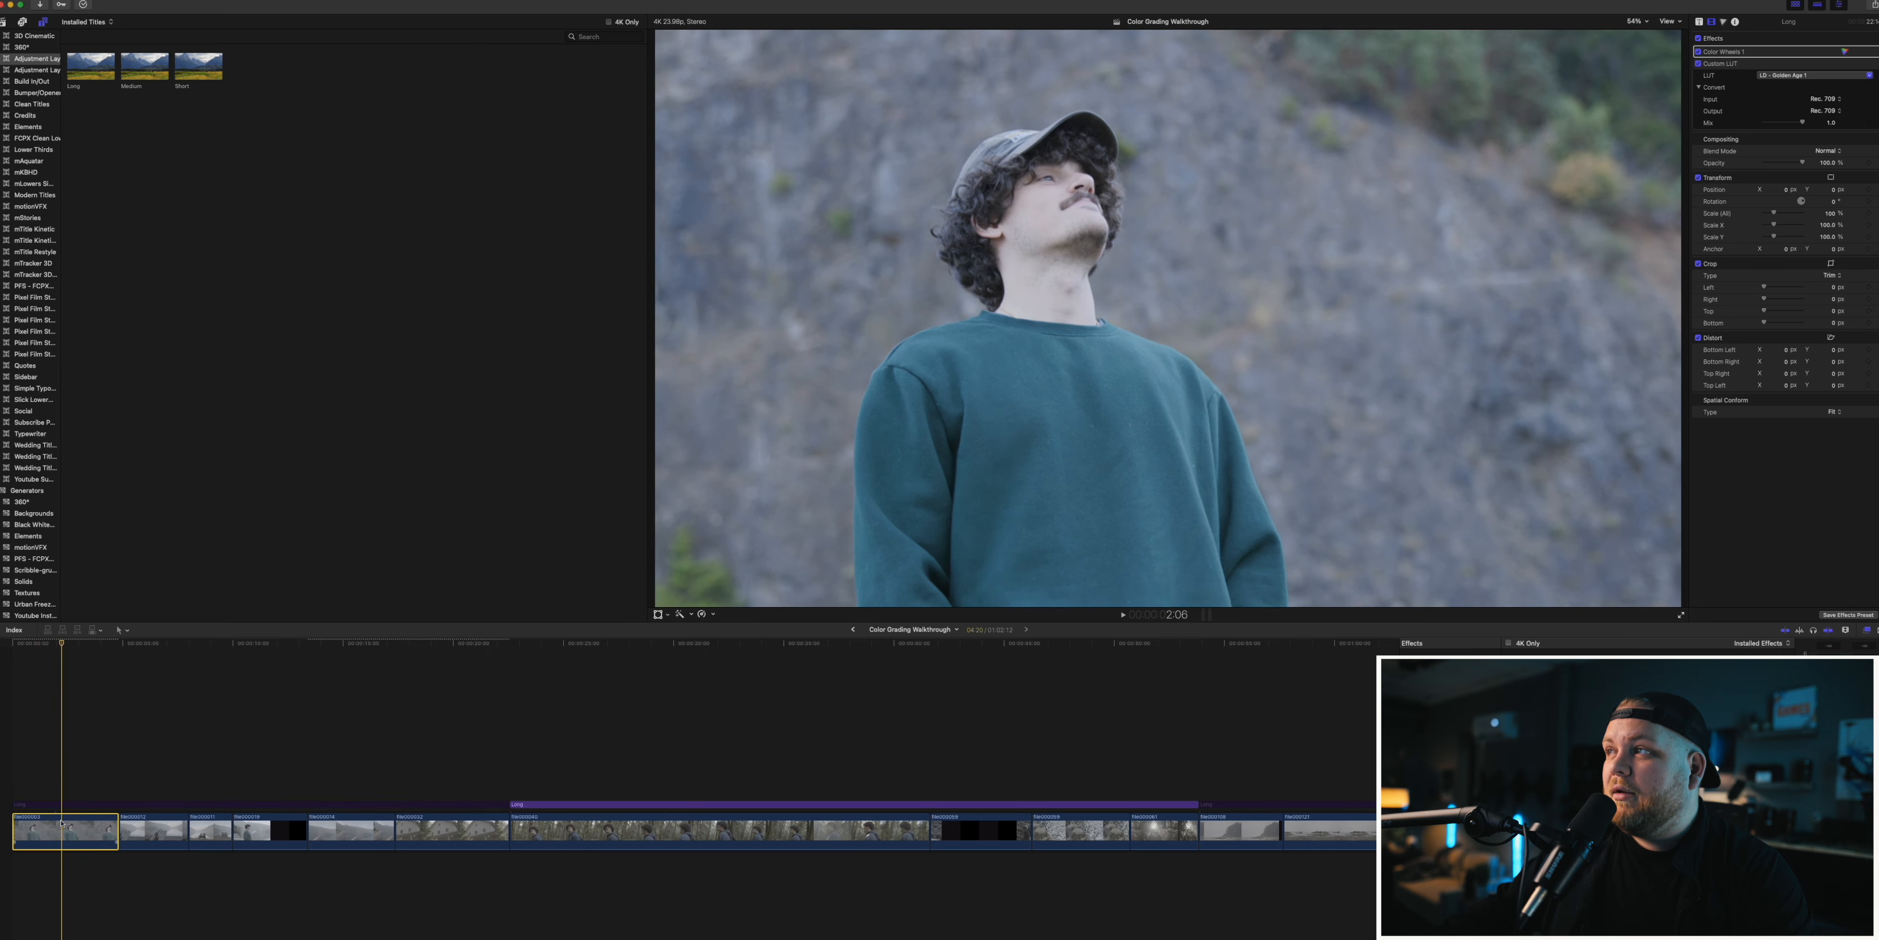
left_click(1698, 52)
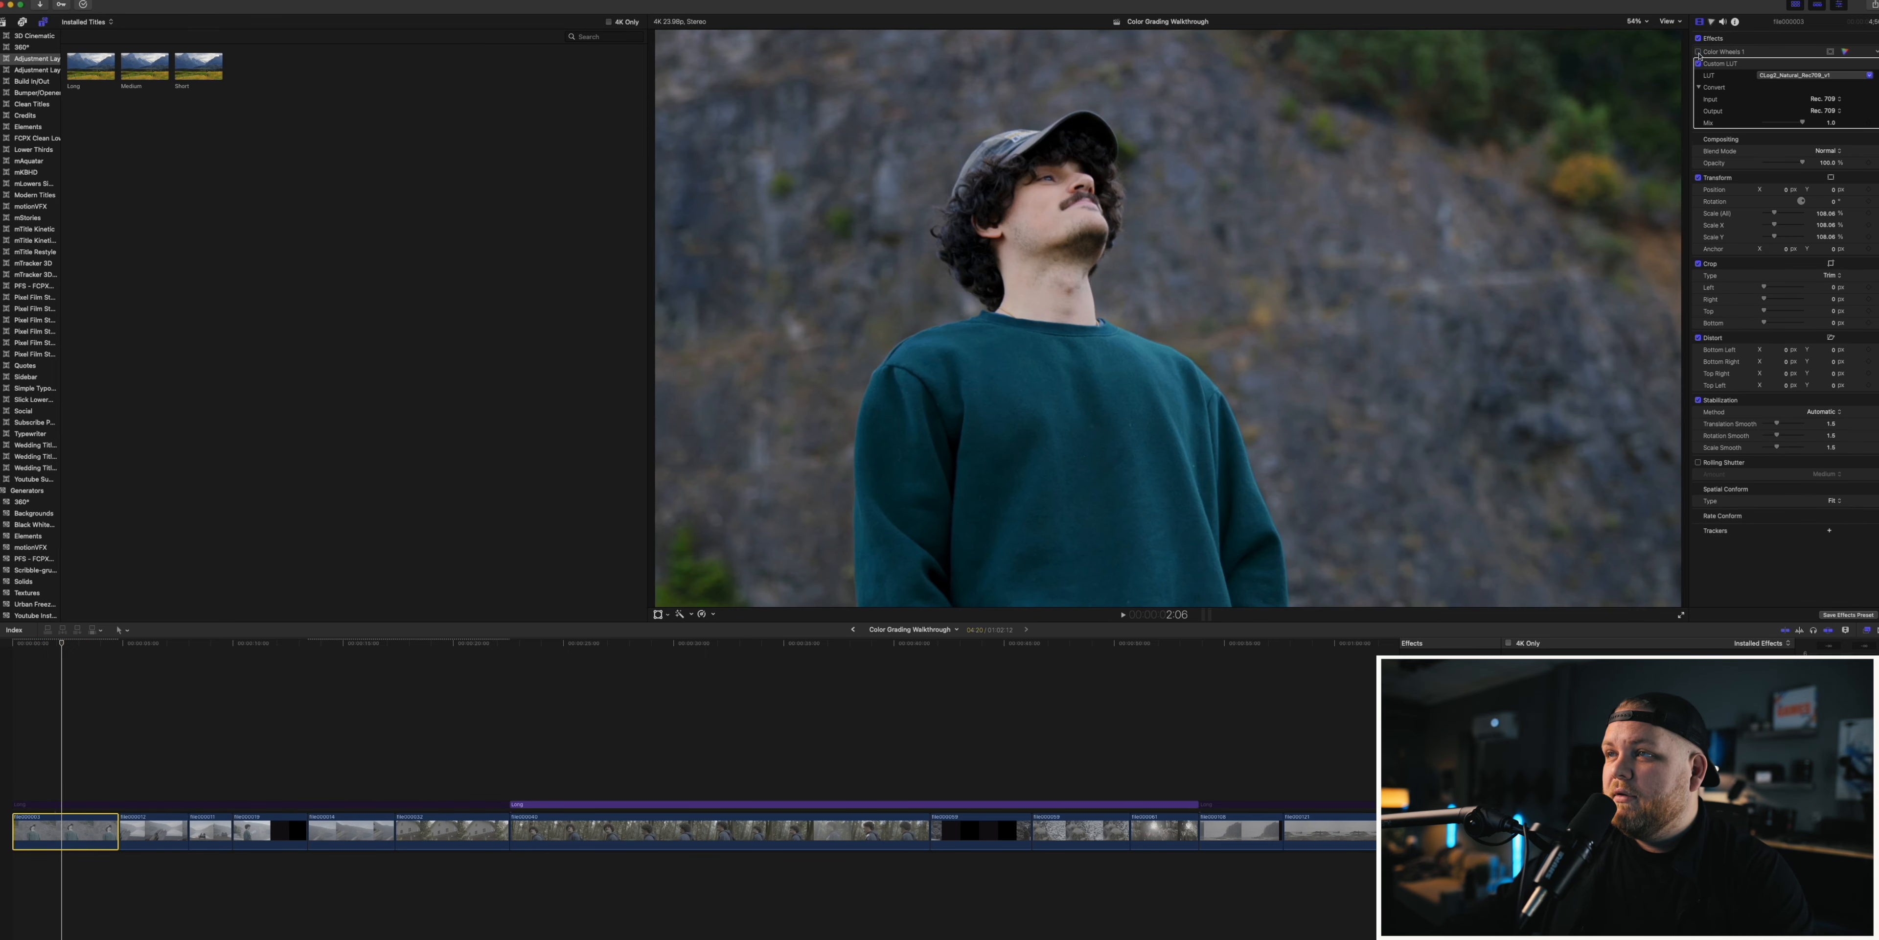
left_click(1698, 52)
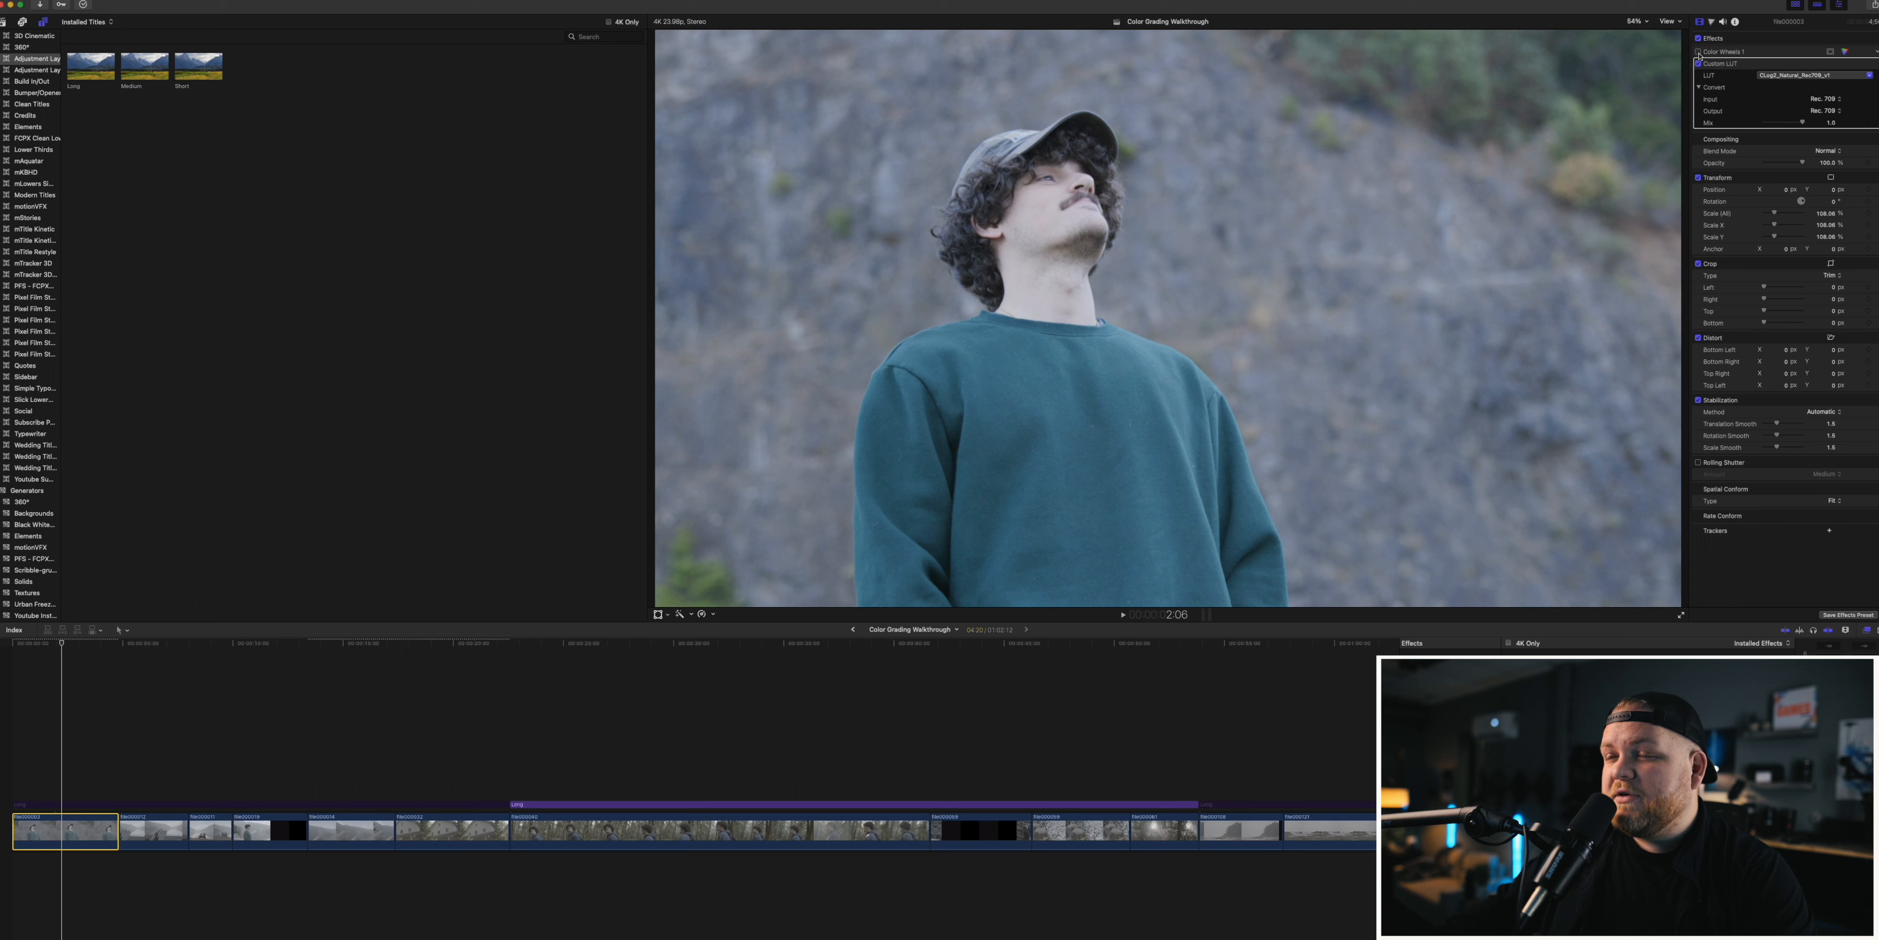
left_click(1698, 51)
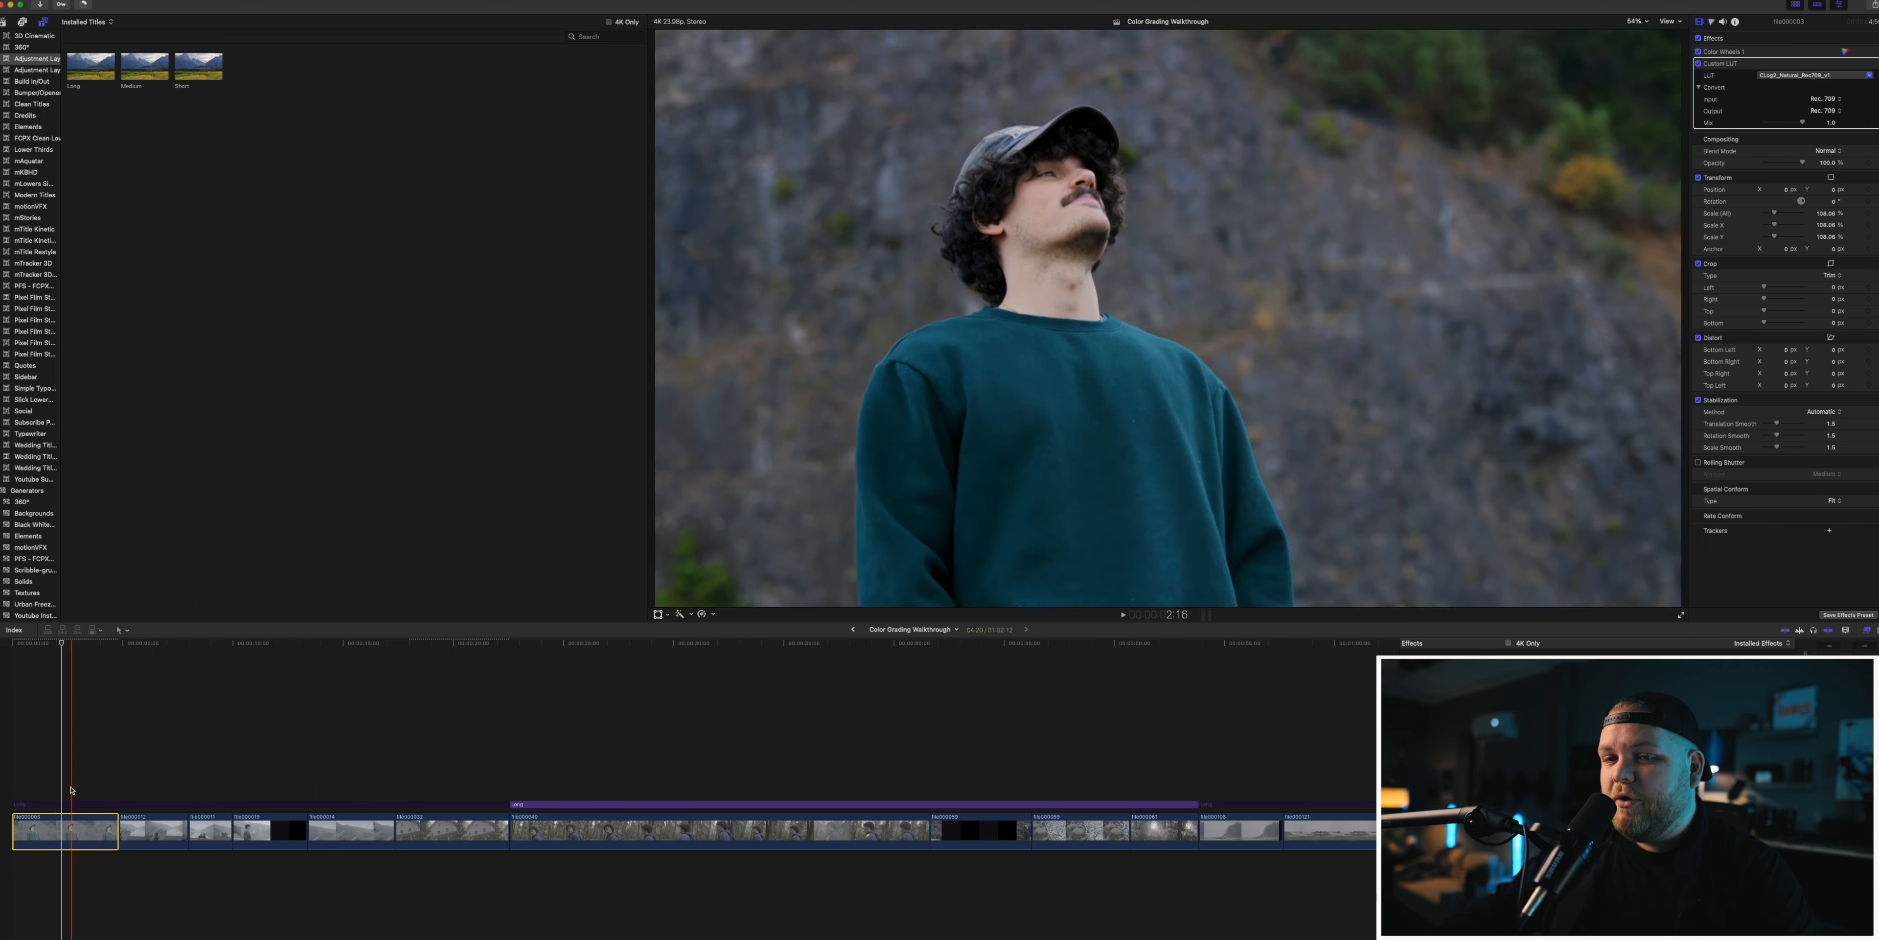
- Re-enable the adjustment layer above the man-in-cap clip to apply the creative LUT over the correction
left_click(62, 805)
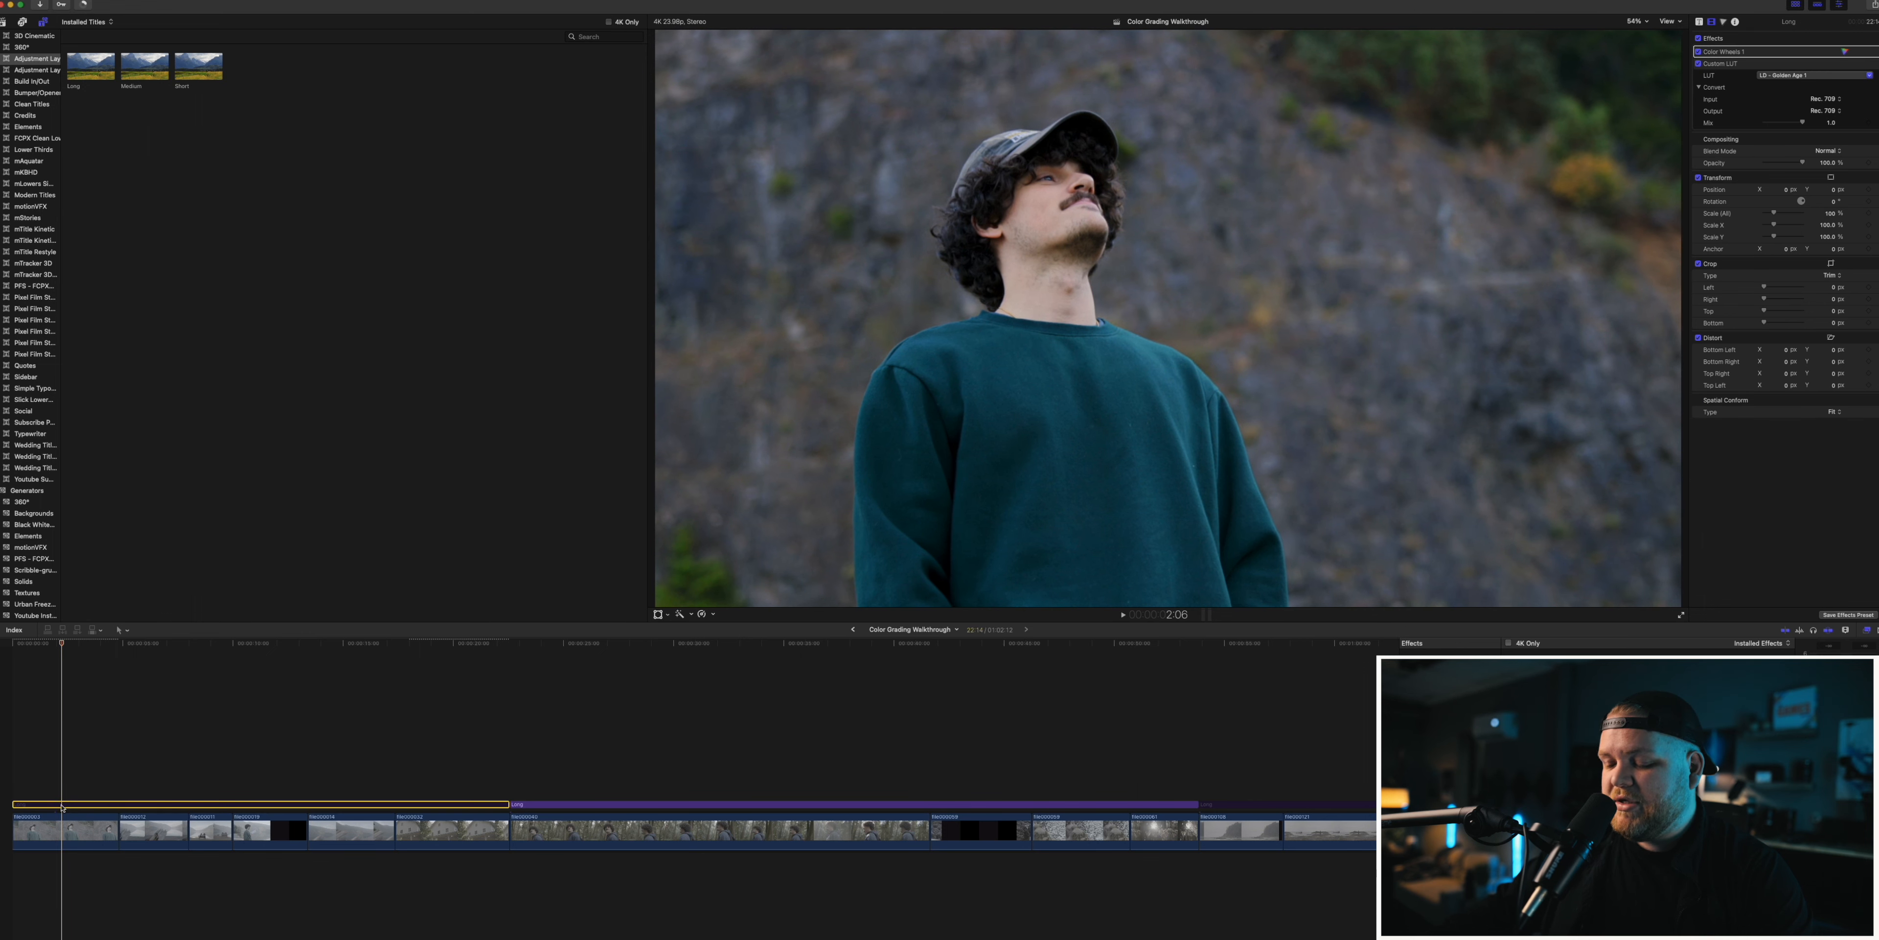
key("v")
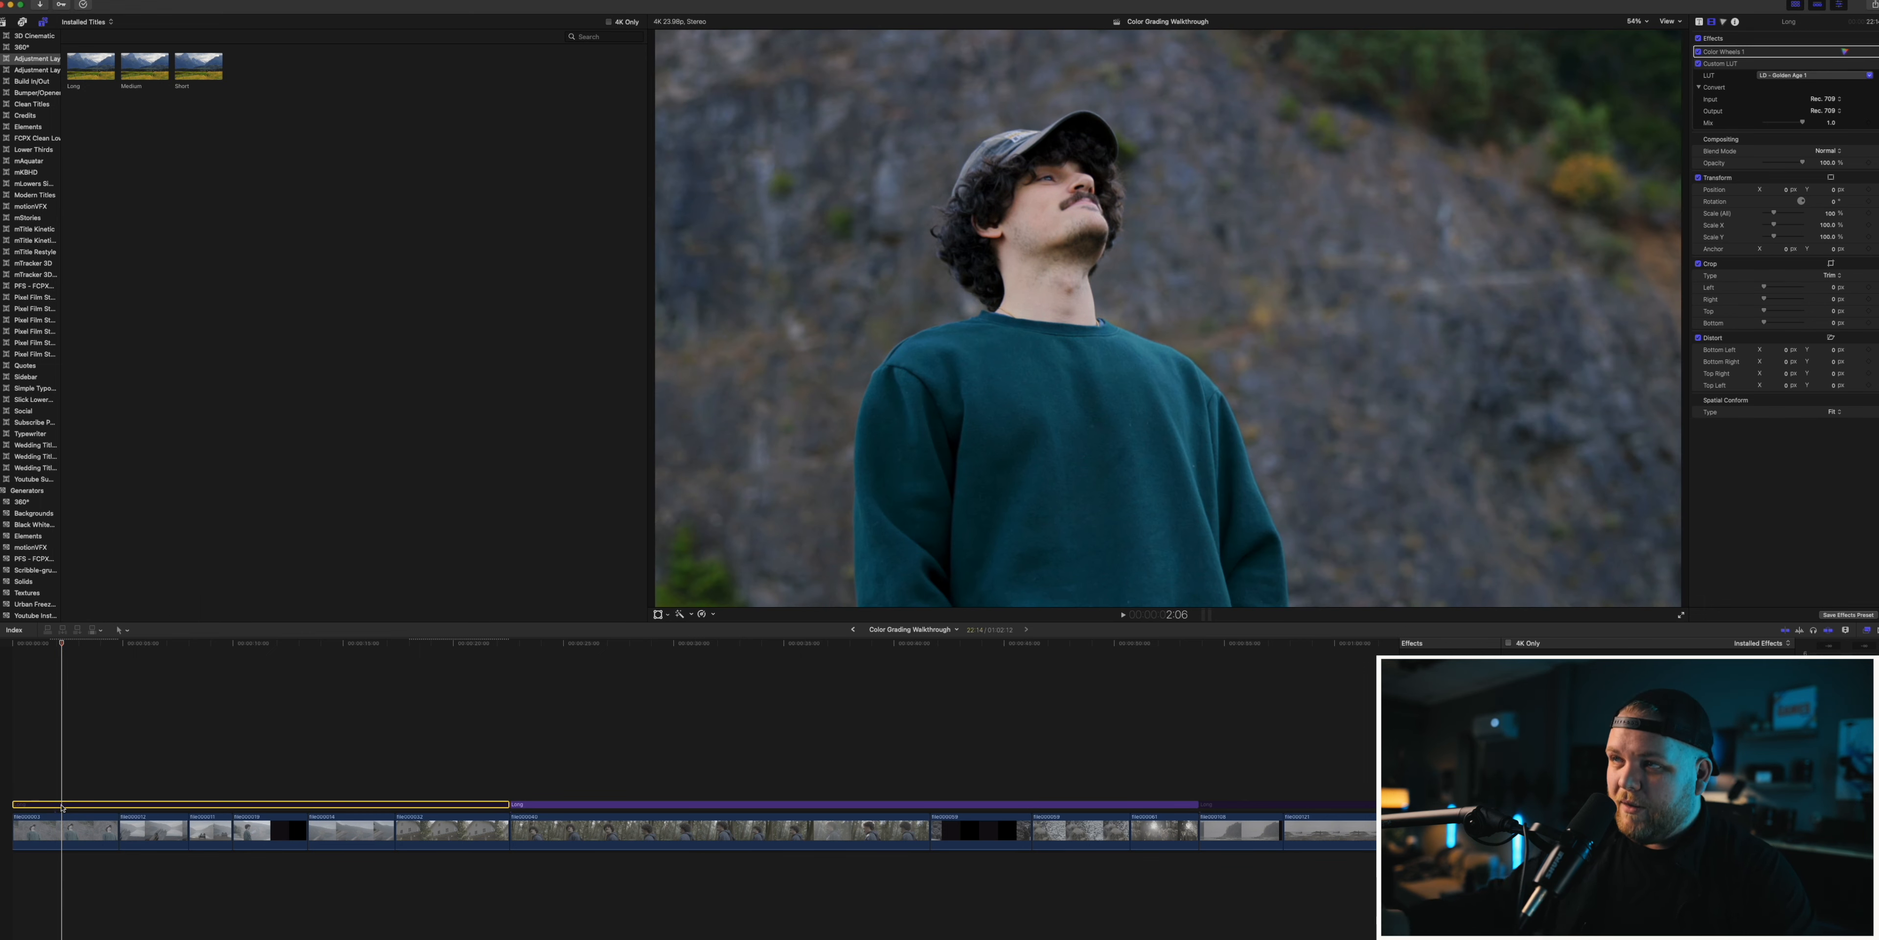
key("v")
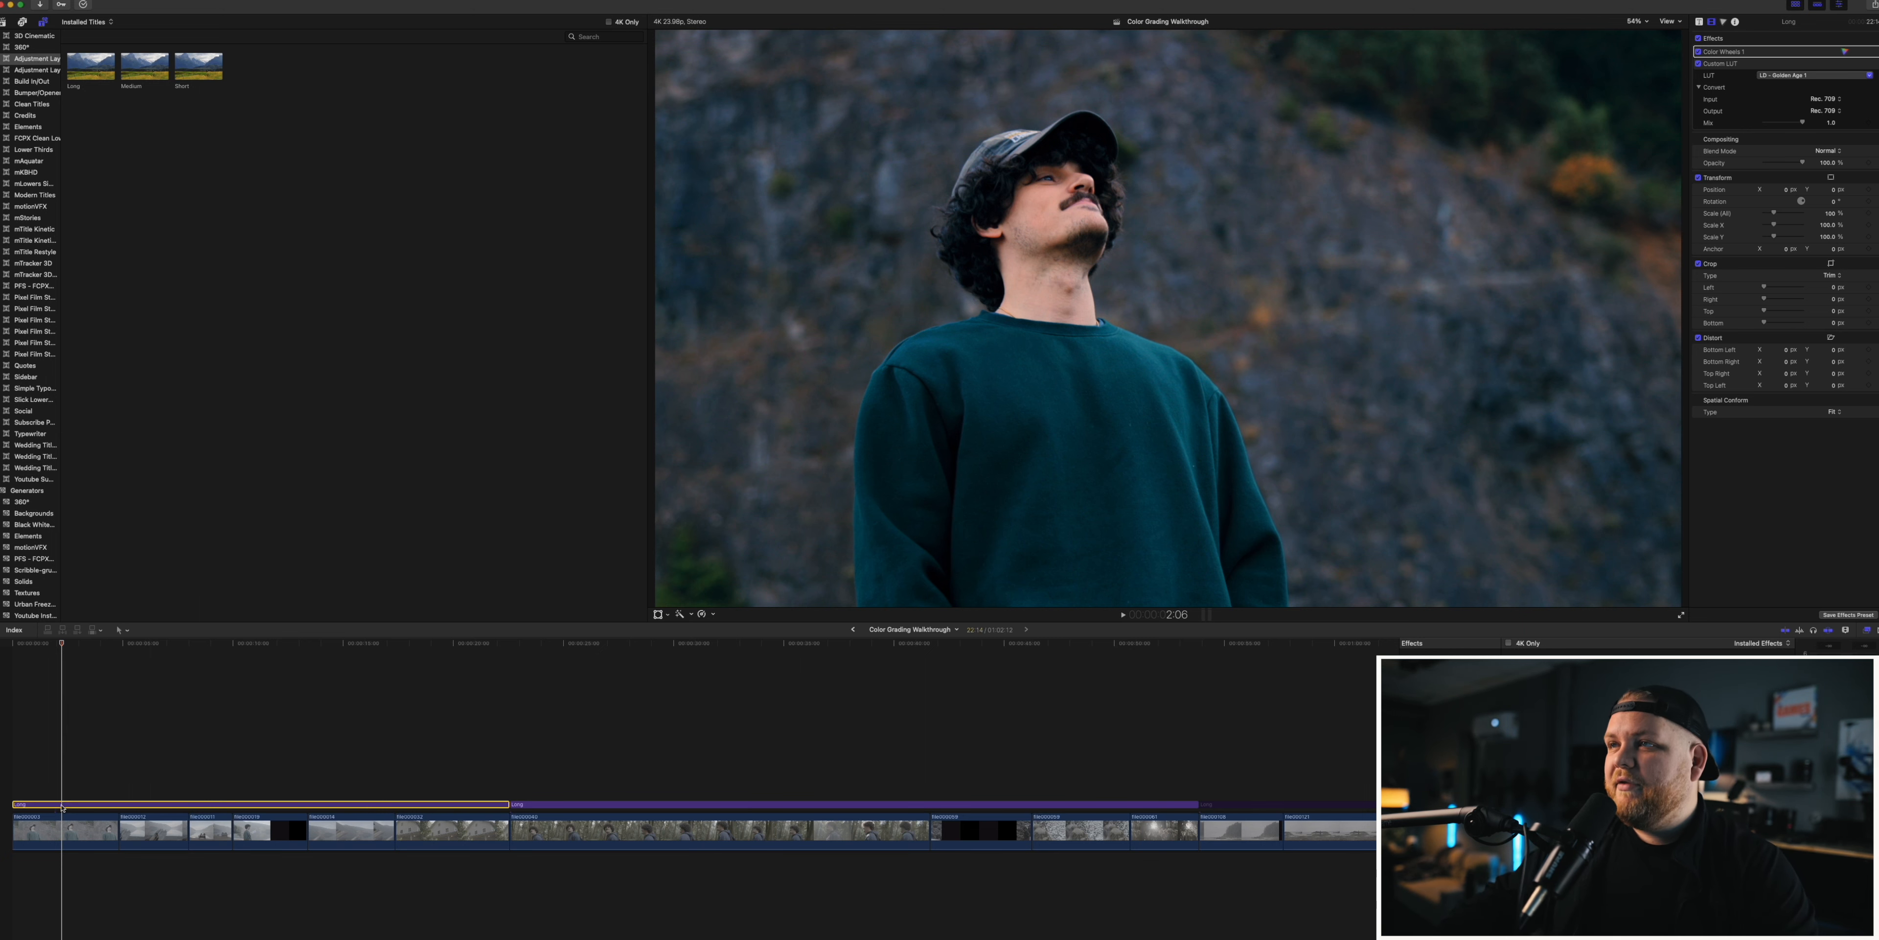
- Play the graded sequence from the beginning in full screen to review the finished look
key("Home")
key("space")
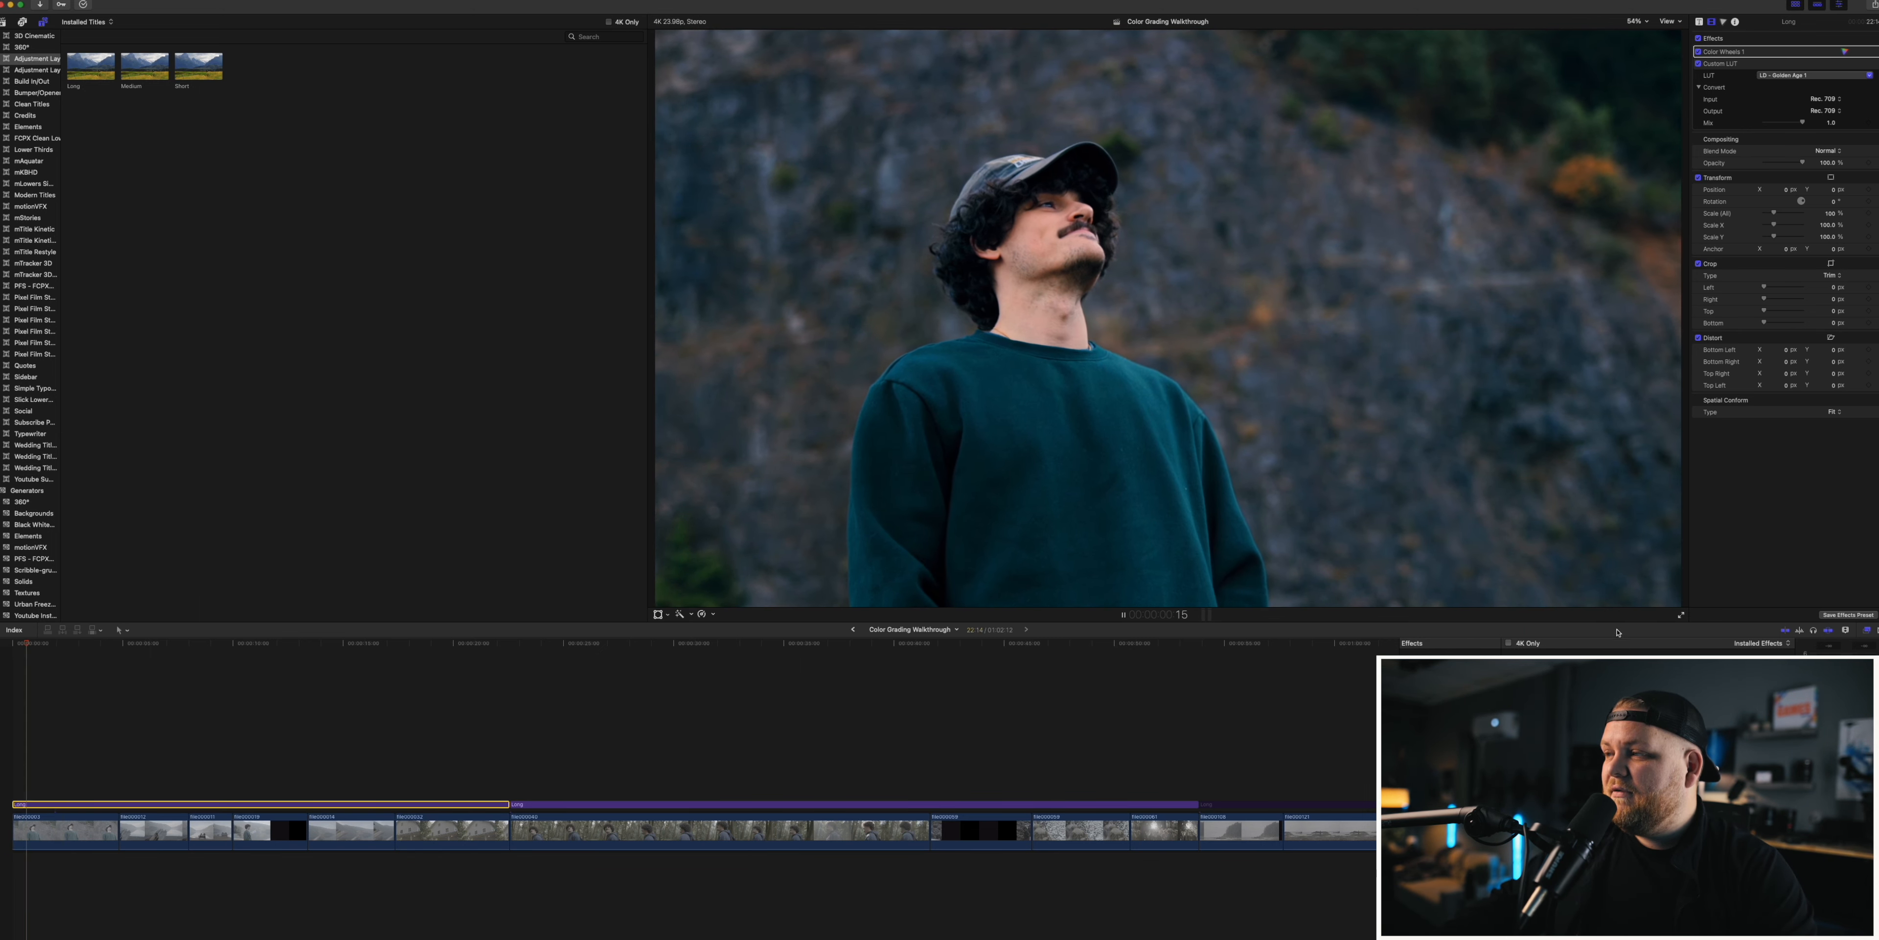
left_click(1682, 614)
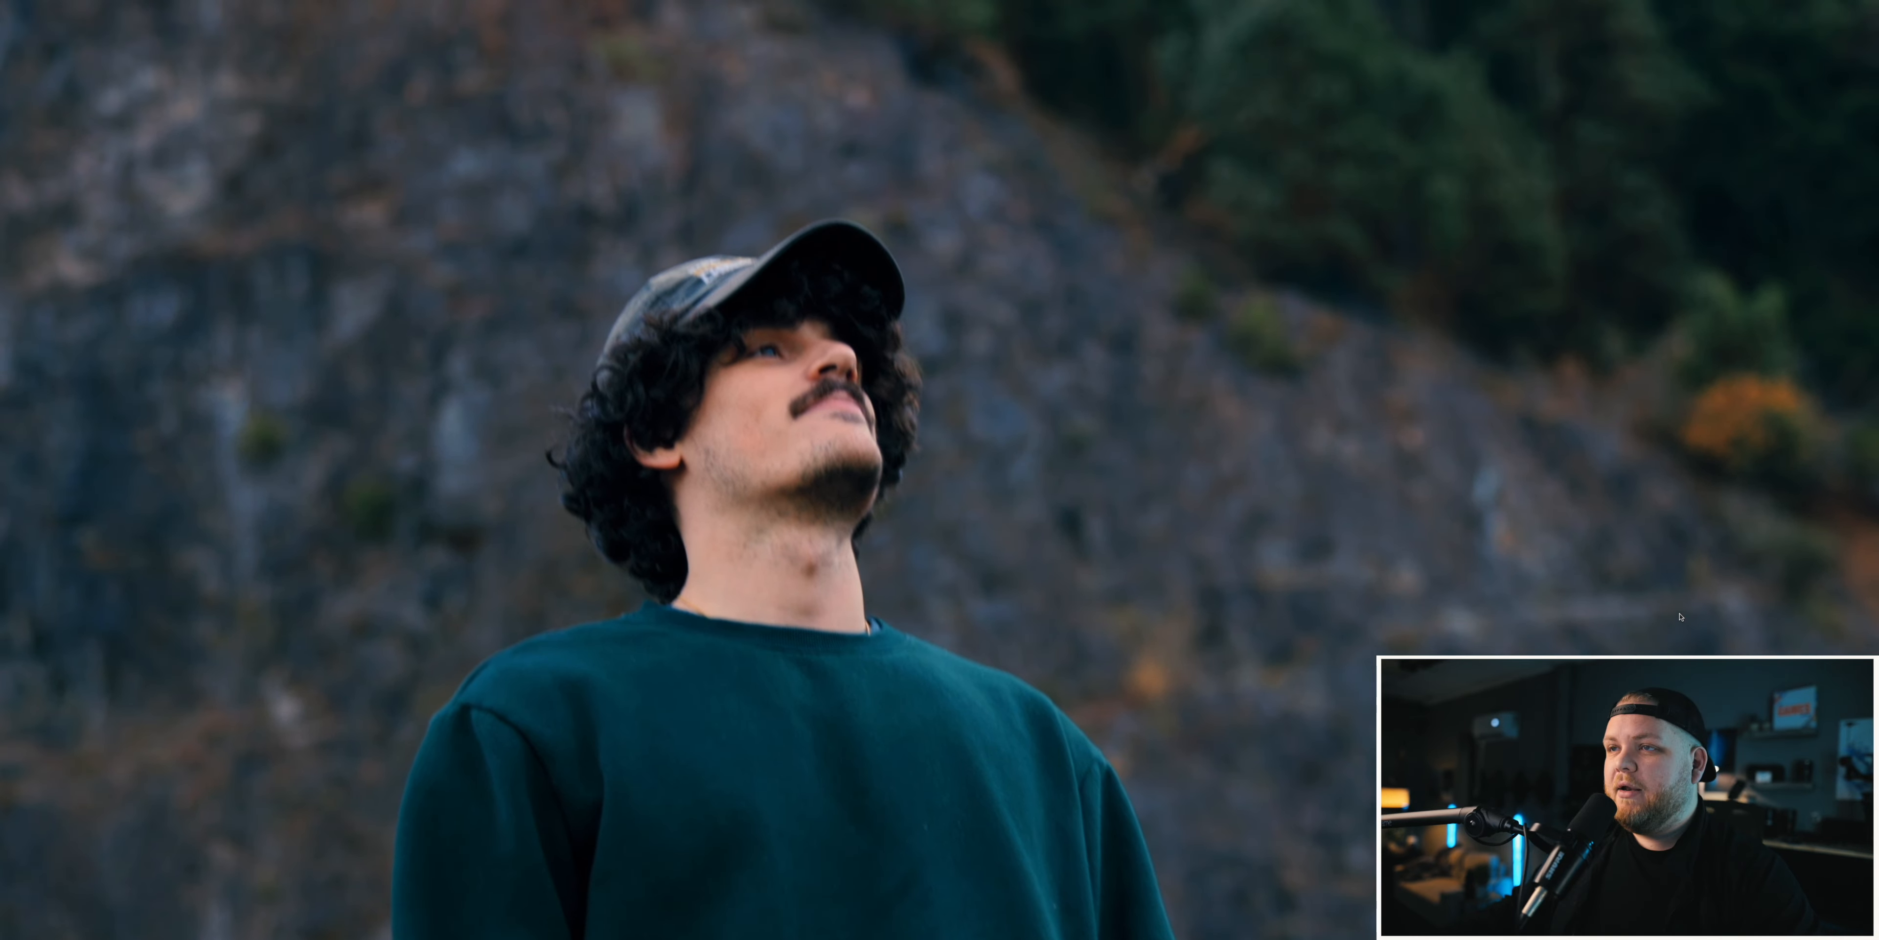
key("Escape")
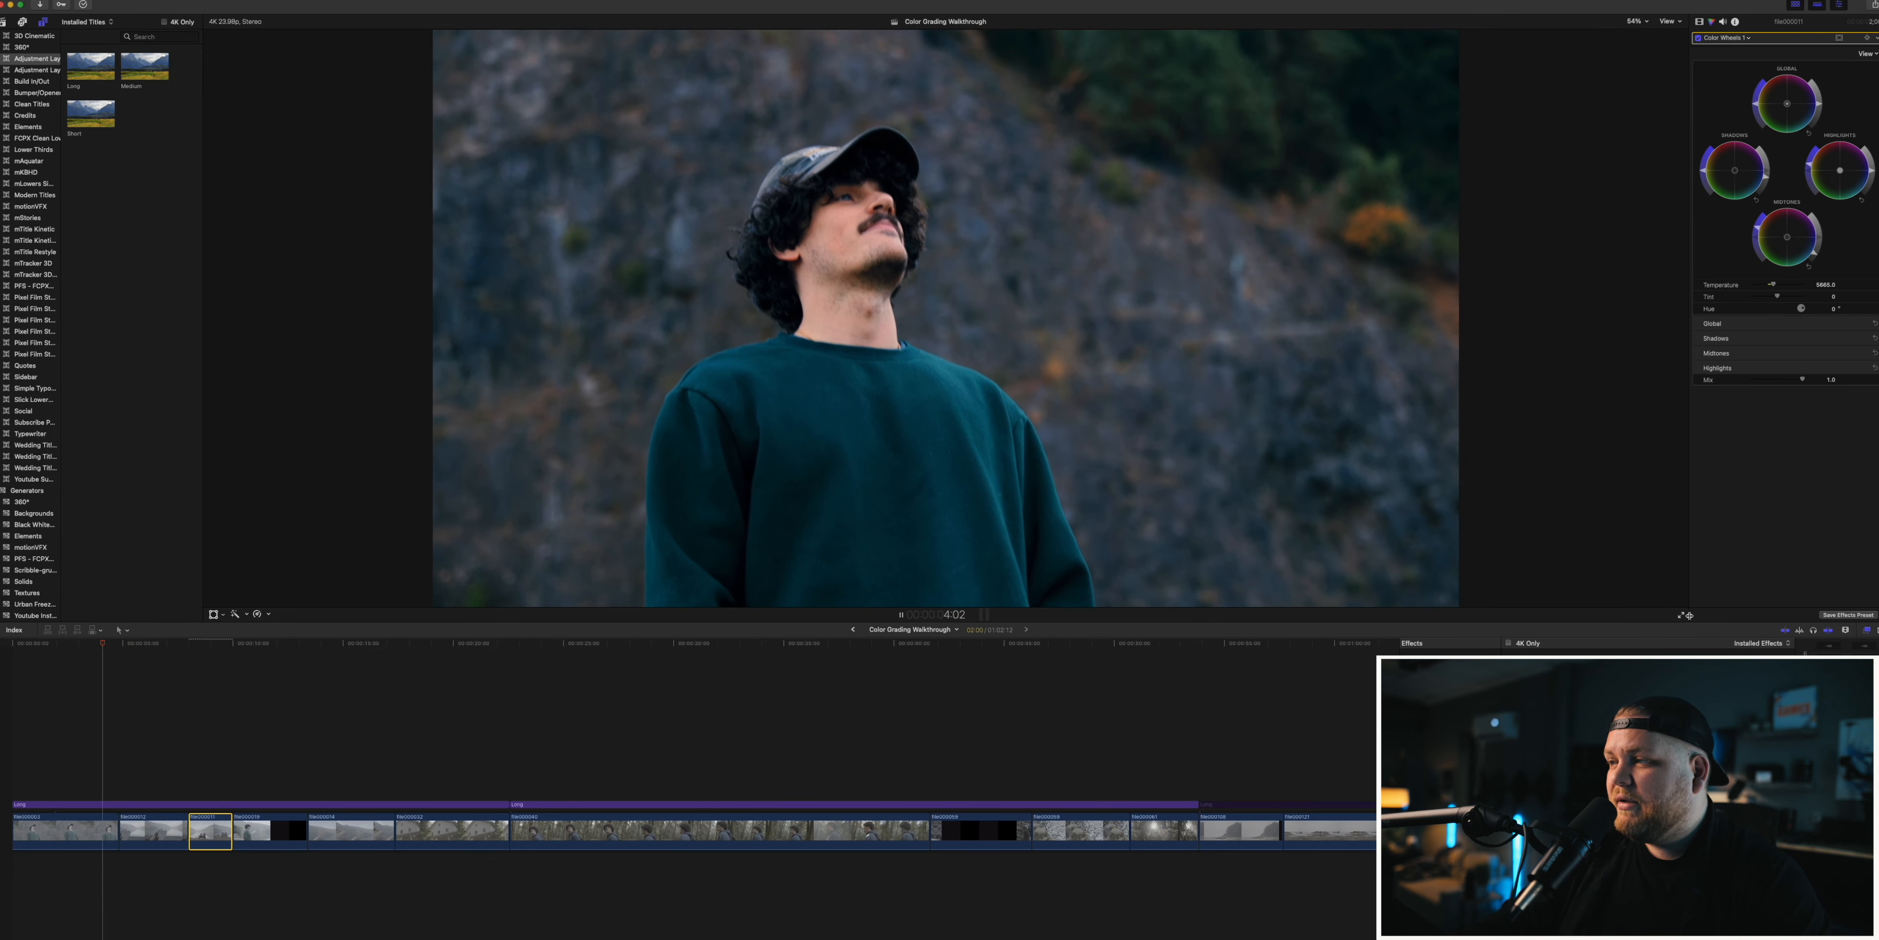
left_click(1685, 615)
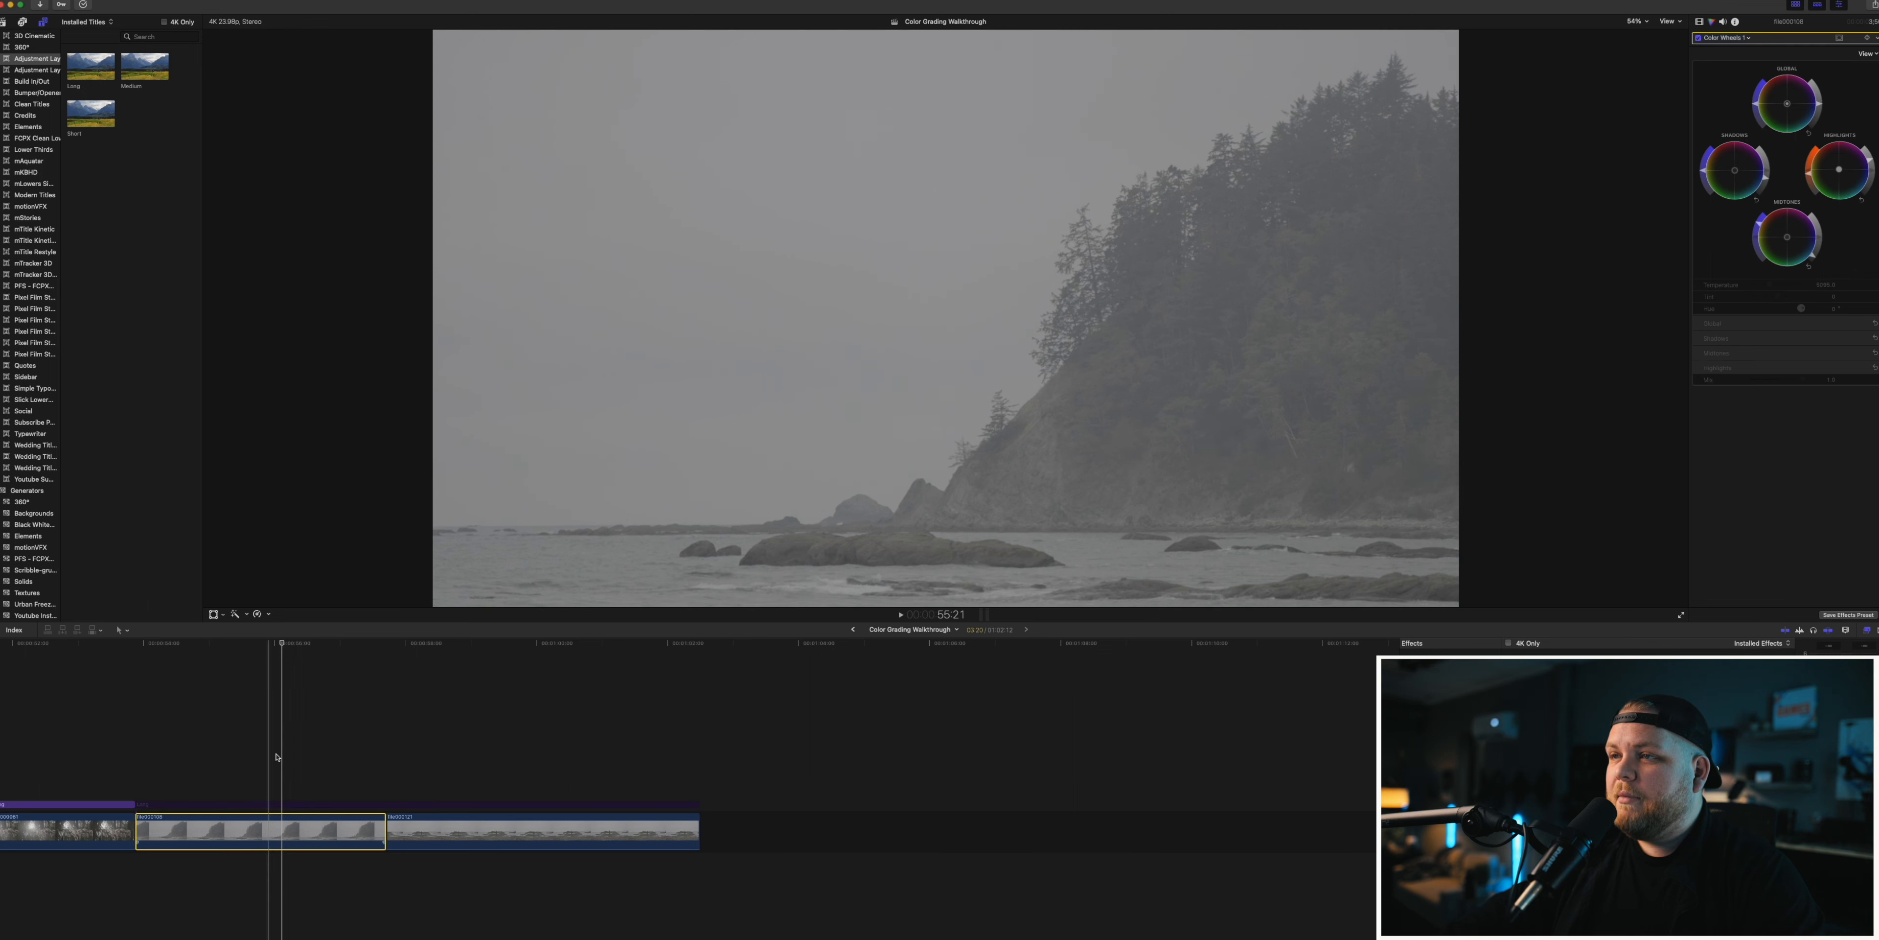
- Show the video effects of the adjustment layer over the coastal cliff clip and turn on that clip's Custom LUT
left_click(273, 645)
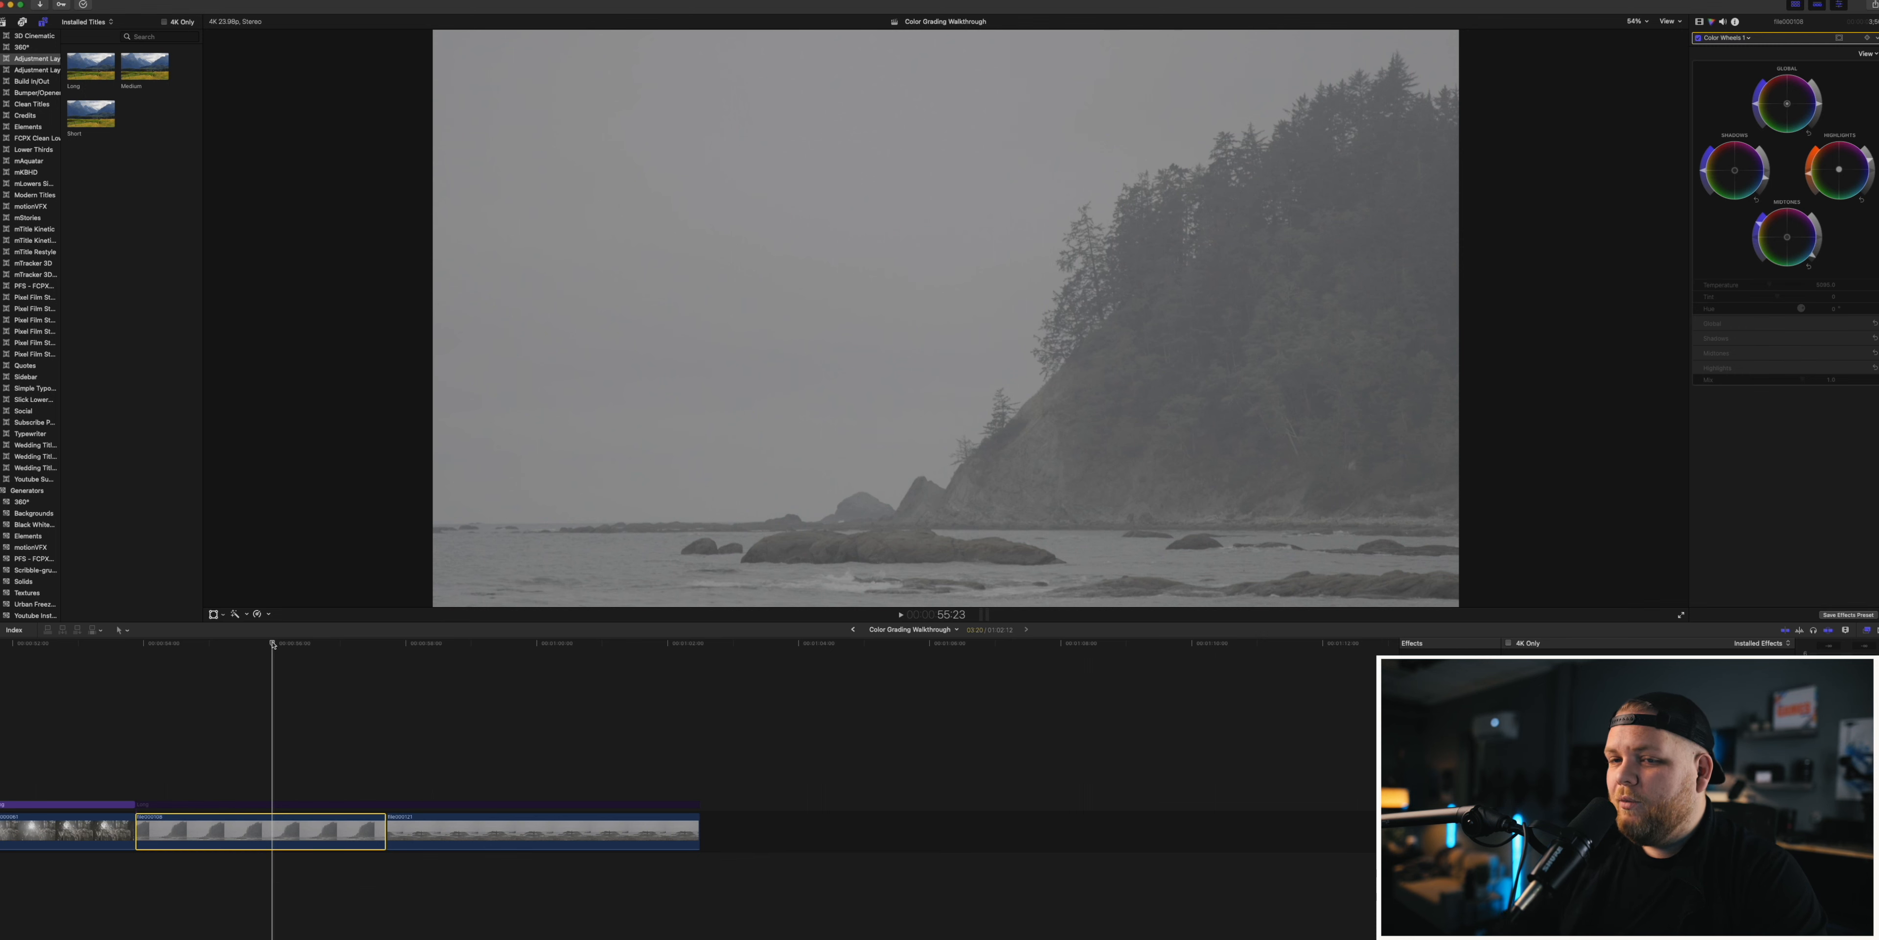
scroll(274, 645, "left", 5)
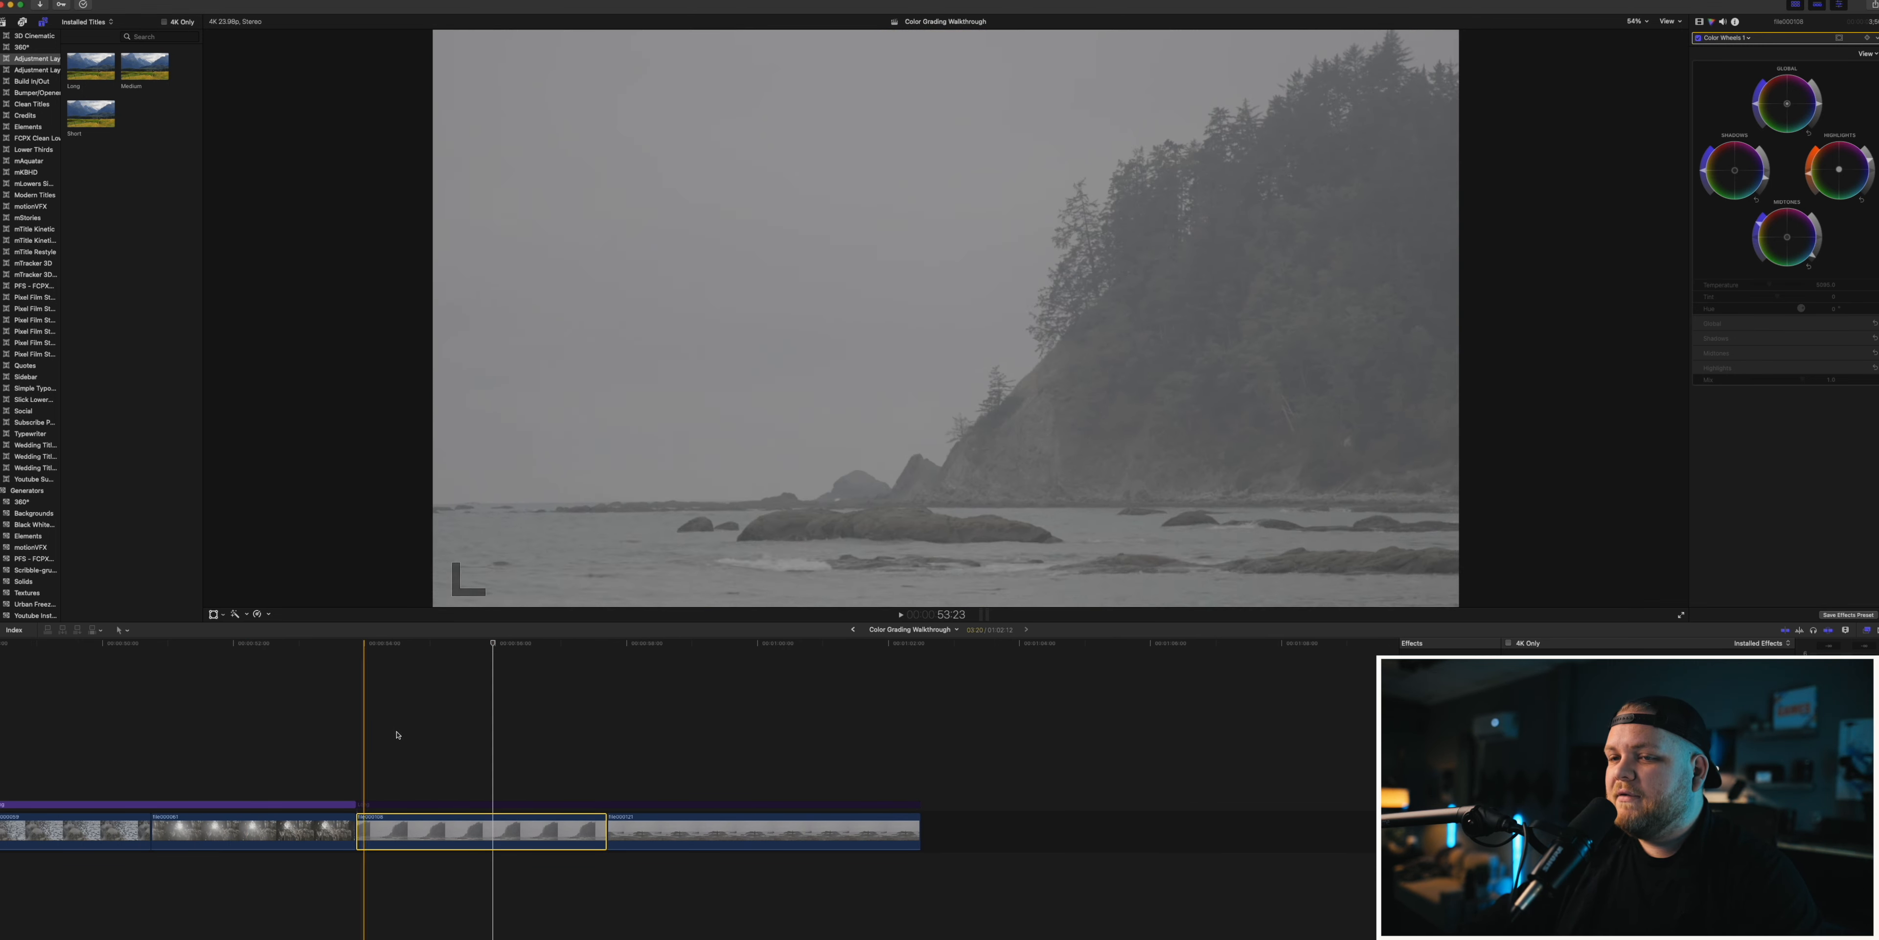
left_click(422, 737)
left_click(463, 827)
left_click(470, 804)
left_click(1714, 22)
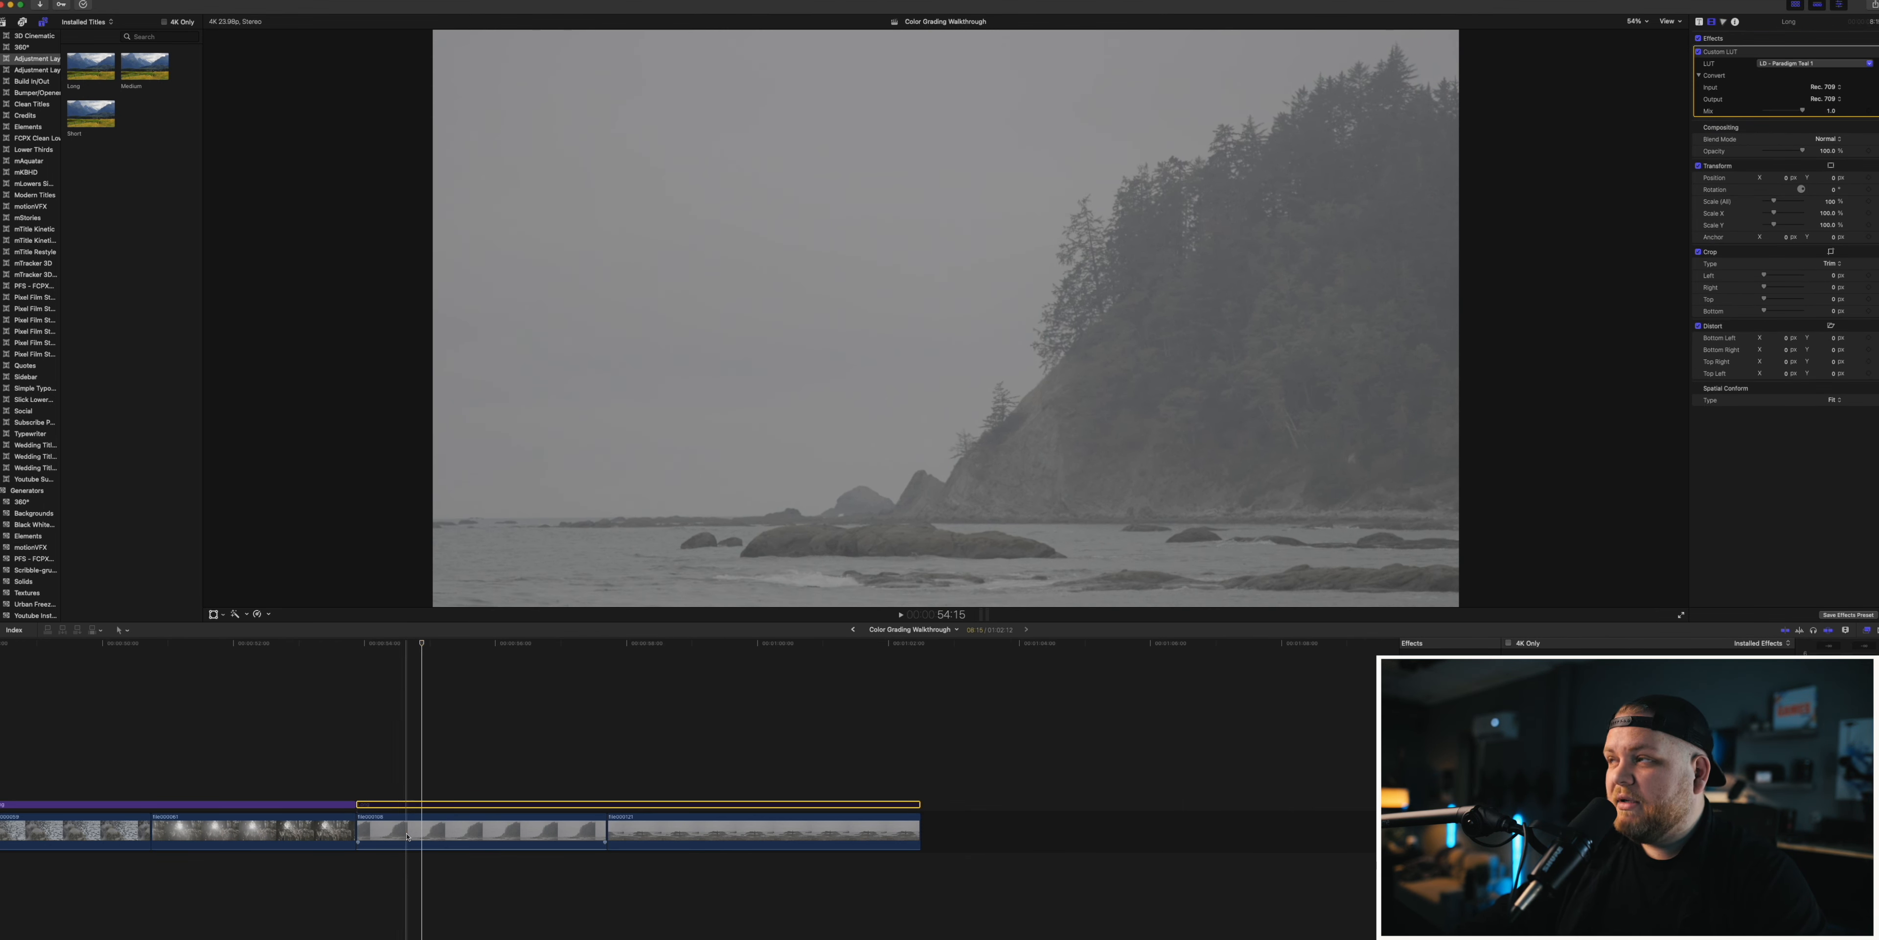
left_click(409, 832)
left_click(1699, 64)
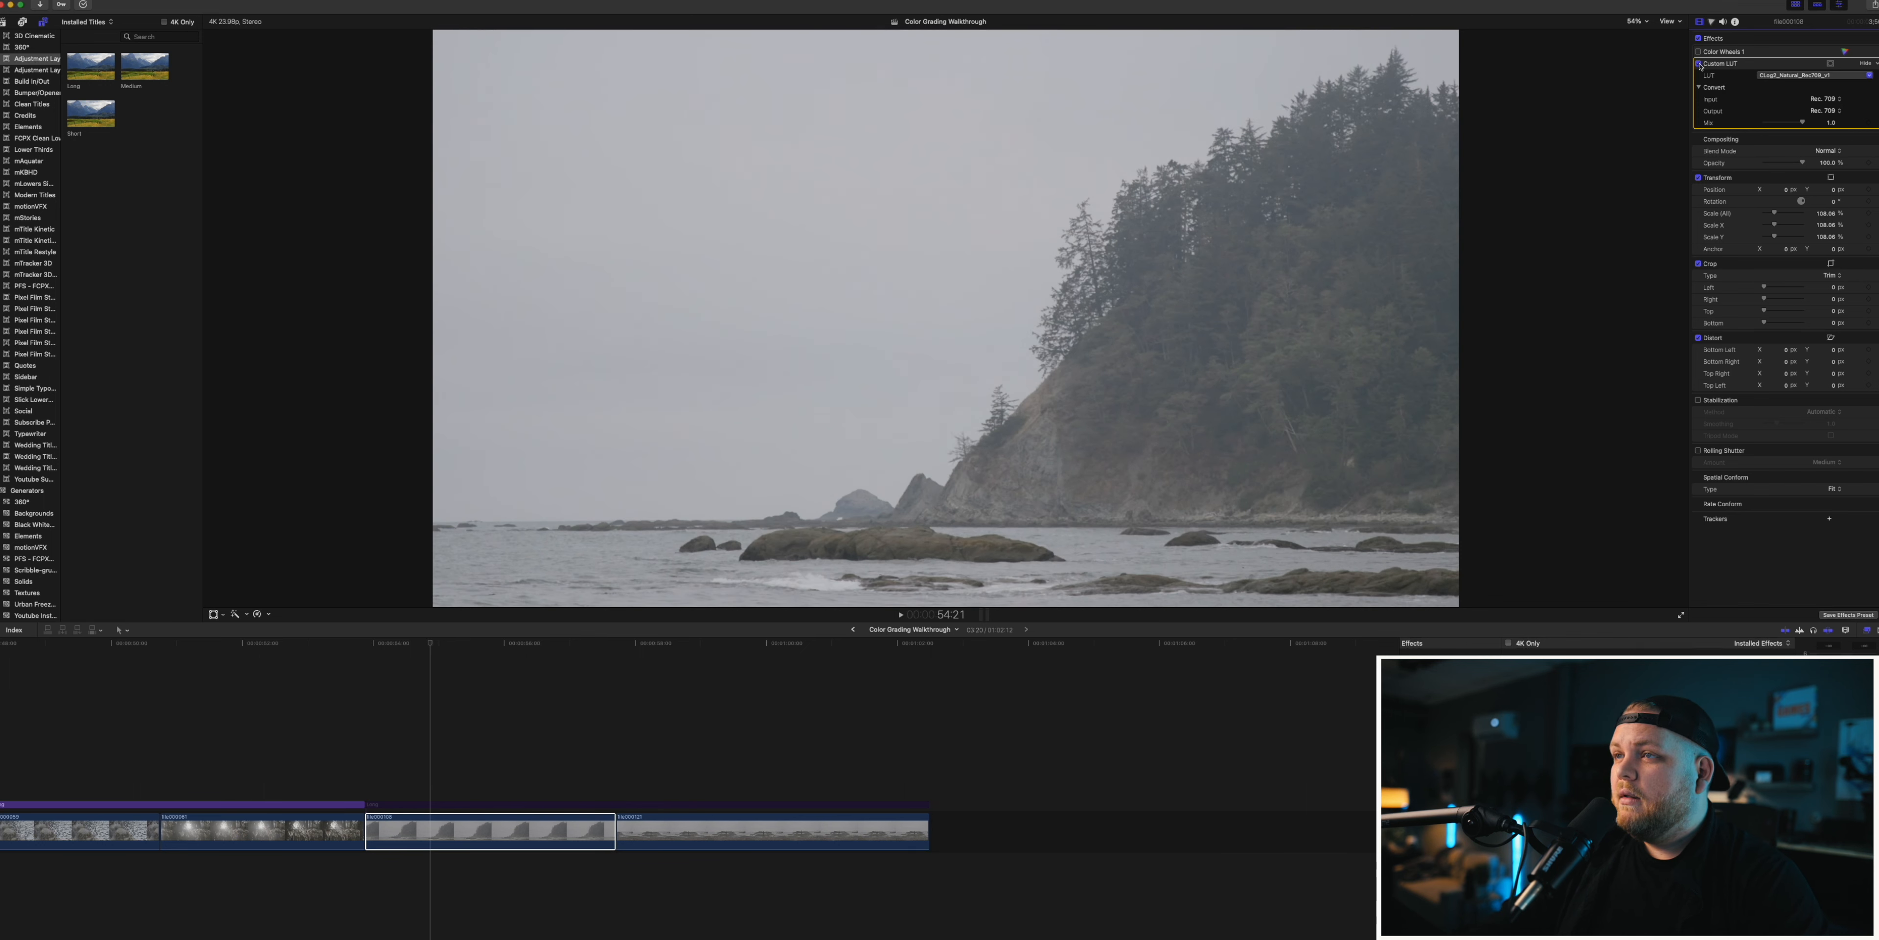